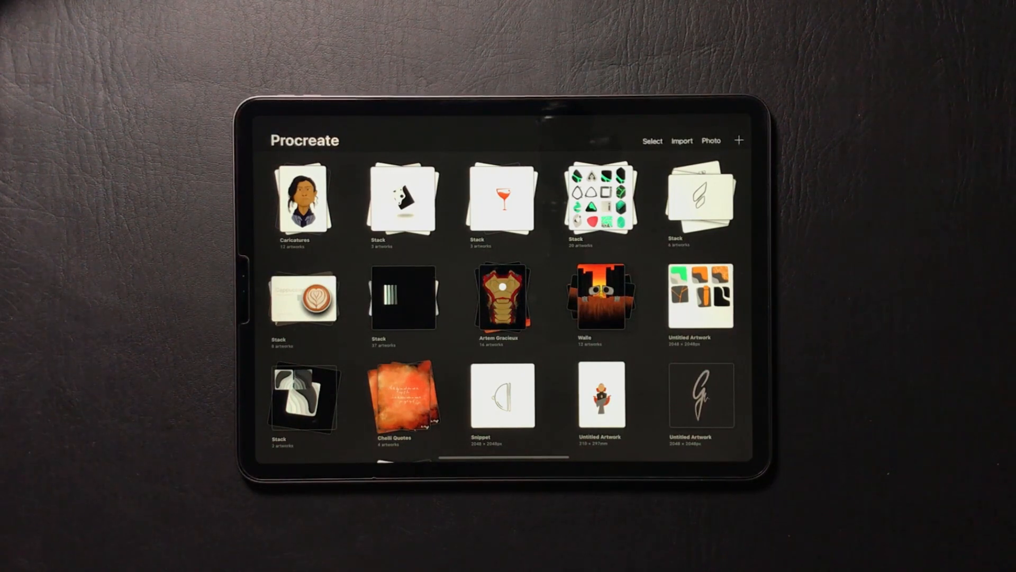
Create a new A4 canvas and set up the Studio Pen from the Inking brushes for drawing
{"action": "left_click", "coordinate": [739, 140]}
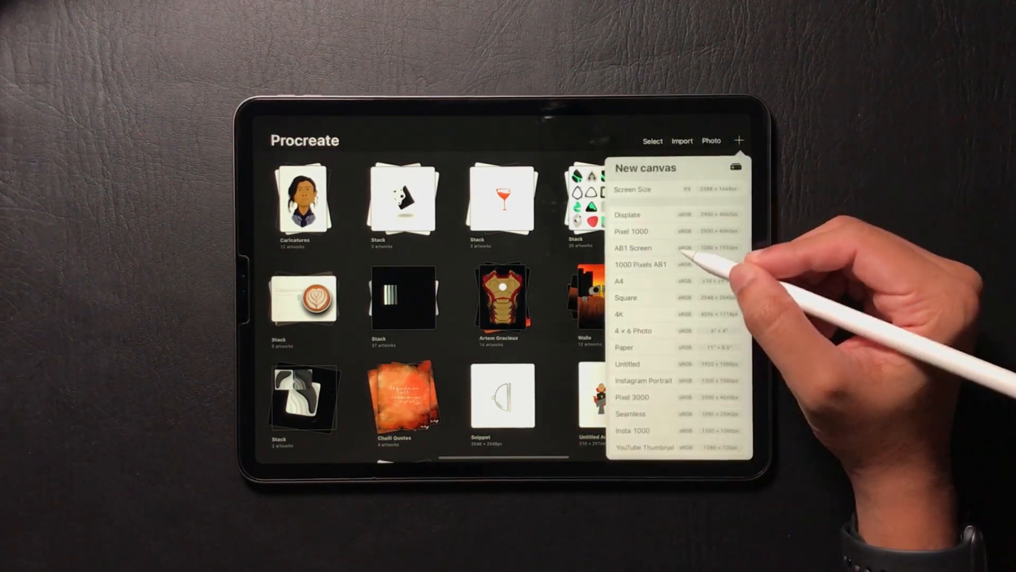
{"action": "left_click", "coordinate": [674, 280]}
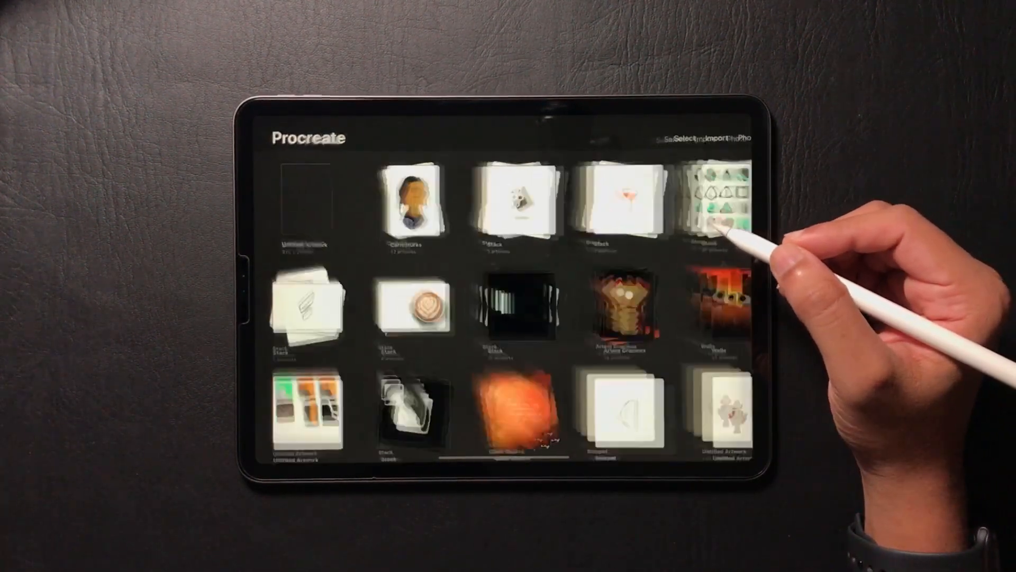
{"action": "left_click_drag", "start_coordinate": [526, 220], "coordinate": [638, 198]}
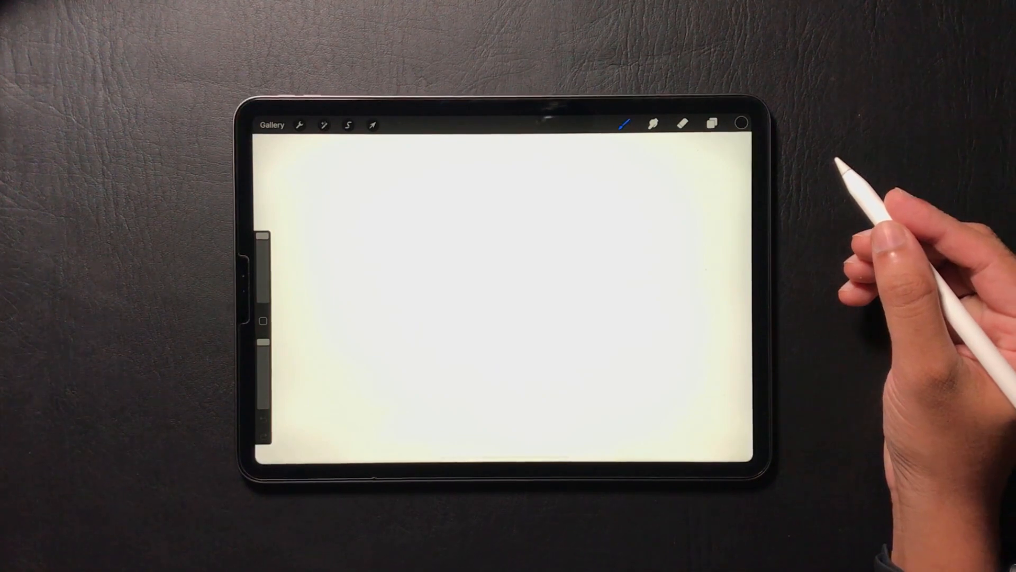
{"action": "left_click", "coordinate": [624, 123]}
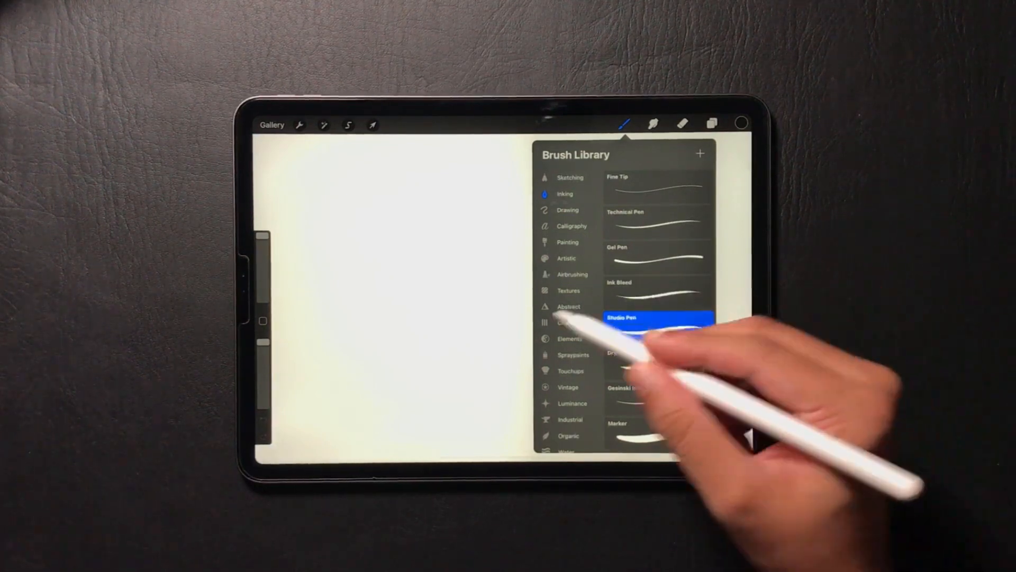
{"action": "left_click", "coordinate": [723, 283]}
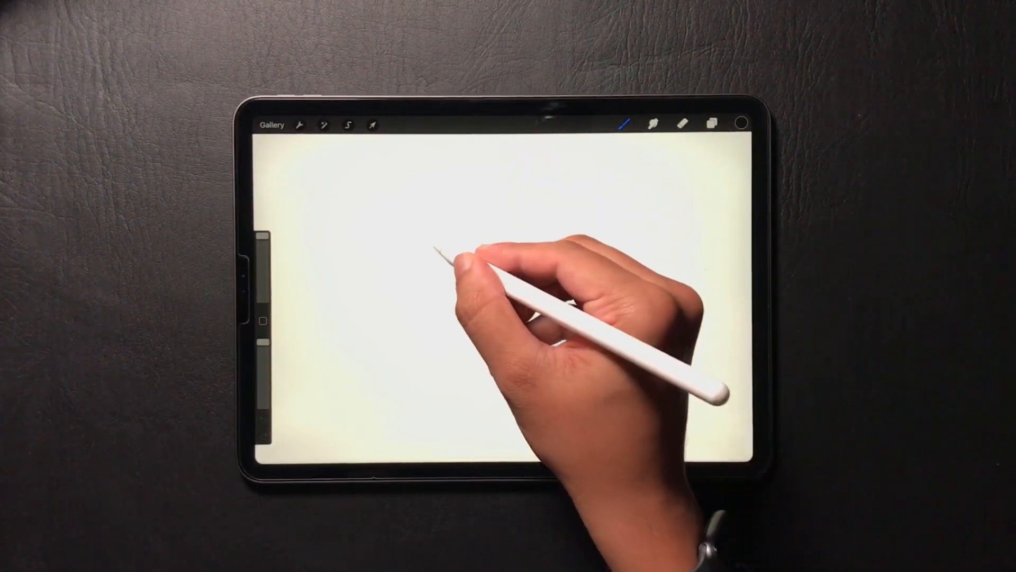
{"action": "mouse_move", "coordinate": [436, 230]}
{"action": "left_mouse_down"}
{"action": "mouse_move", "coordinate": [428, 337]}
{"action": "mouse_move", "coordinate": [508, 238]}
{"action": "mouse_move", "coordinate": [371, 314]}
{"action": "left_mouse_up"}
{"action": "mouse_move", "coordinate": [459, 318]}
{"action": "left_mouse_down"}
{"action": "mouse_move", "coordinate": [444, 339]}
{"action": "mouse_move", "coordinate": [522, 343]}
{"action": "mouse_move", "coordinate": [537, 332]}
{"action": "left_mouse_up"}
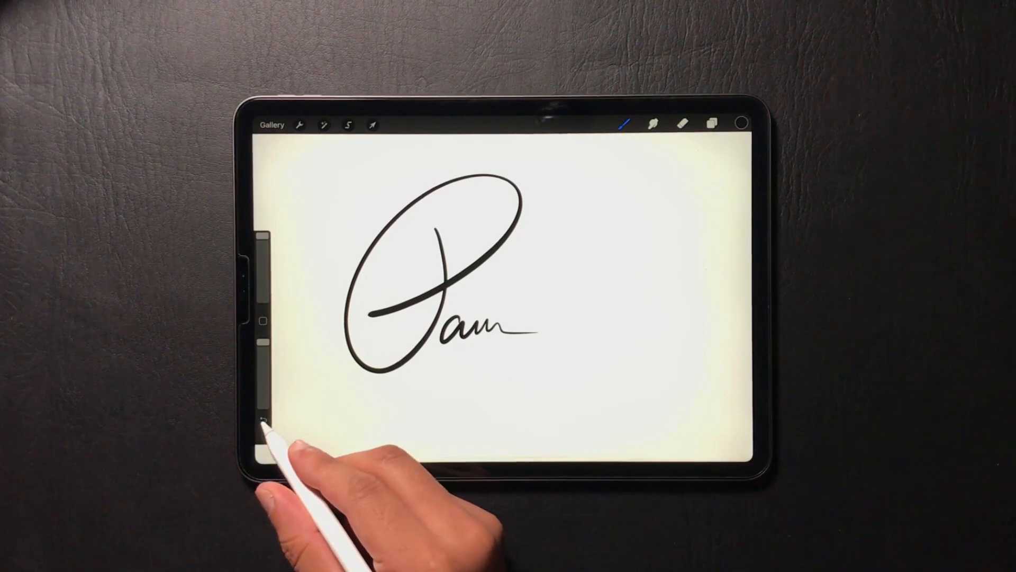
{"action": "left_click", "coordinate": [263, 420]}
{"action": "left_click", "coordinate": [263, 420]}
{"action": "left_click_drag", "start_coordinate": [443, 229], "coordinate": [451, 293]}
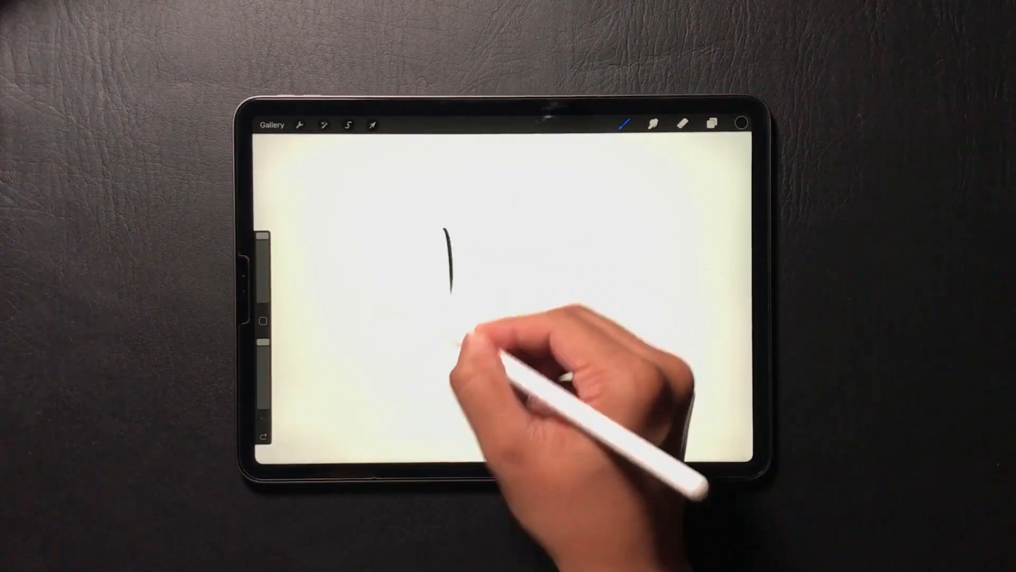
{"action": "mouse_move", "coordinate": [458, 342]}
{"action": "left_mouse_down"}
{"action": "mouse_move", "coordinate": [349, 354]}
{"action": "mouse_move", "coordinate": [543, 212]}
{"action": "mouse_move", "coordinate": [475, 344]}
{"action": "mouse_move", "coordinate": [397, 335]}
{"action": "left_mouse_up"}
{"action": "left_click", "coordinate": [263, 436]}
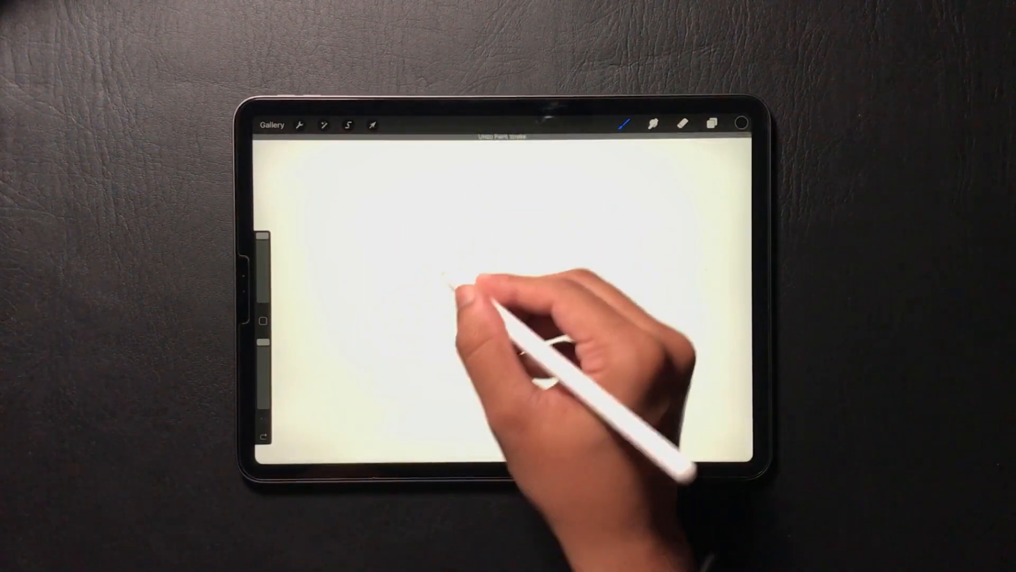
Handwrite the signature in black with a large looping initial and a long thin tail, and hide the background colour
{"action": "mouse_move", "coordinate": [449, 252]}
{"action": "left_mouse_down"}
{"action": "mouse_move", "coordinate": [373, 389]}
{"action": "mouse_move", "coordinate": [392, 336]}
{"action": "left_mouse_up"}
{"action": "mouse_move", "coordinate": [460, 355]}
{"action": "left_mouse_down"}
{"action": "mouse_move", "coordinate": [490, 387]}
{"action": "mouse_move", "coordinate": [495, 365]}
{"action": "mouse_move", "coordinate": [582, 364]}
{"action": "left_mouse_up"}
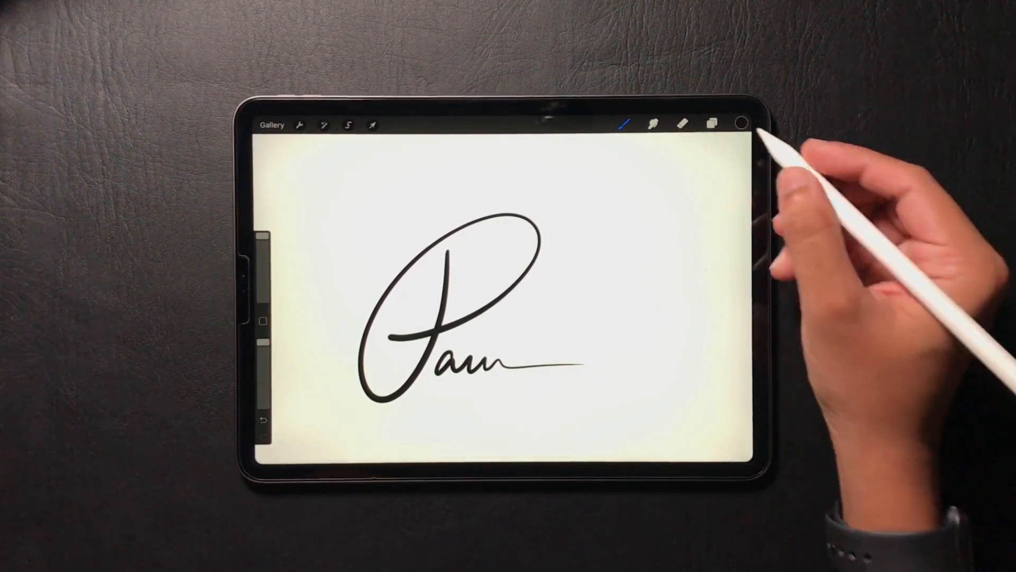
{"action": "left_click", "coordinate": [712, 124]}
{"action": "left_click", "coordinate": [732, 207]}
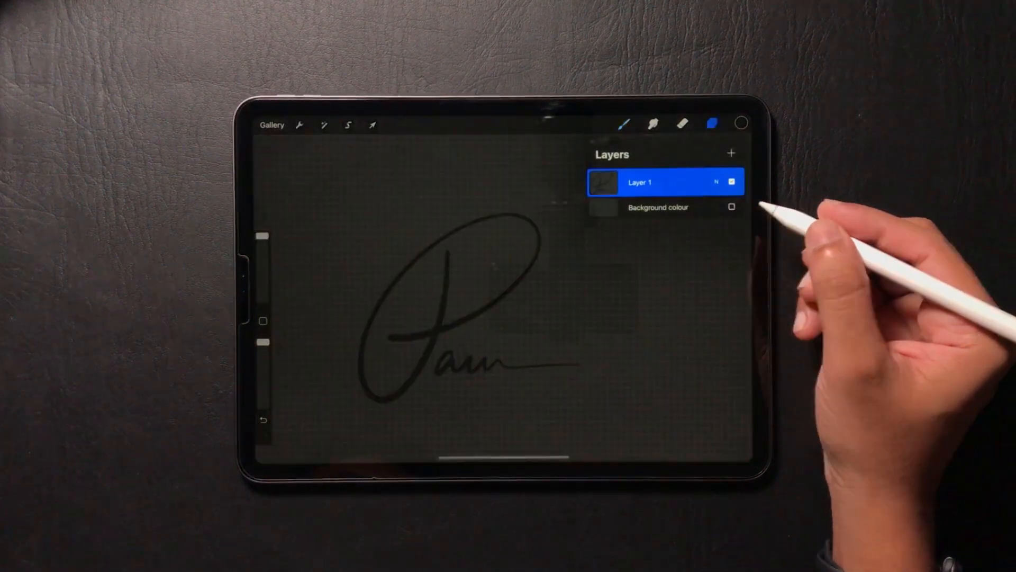
{"action": "left_click", "coordinate": [727, 239]}
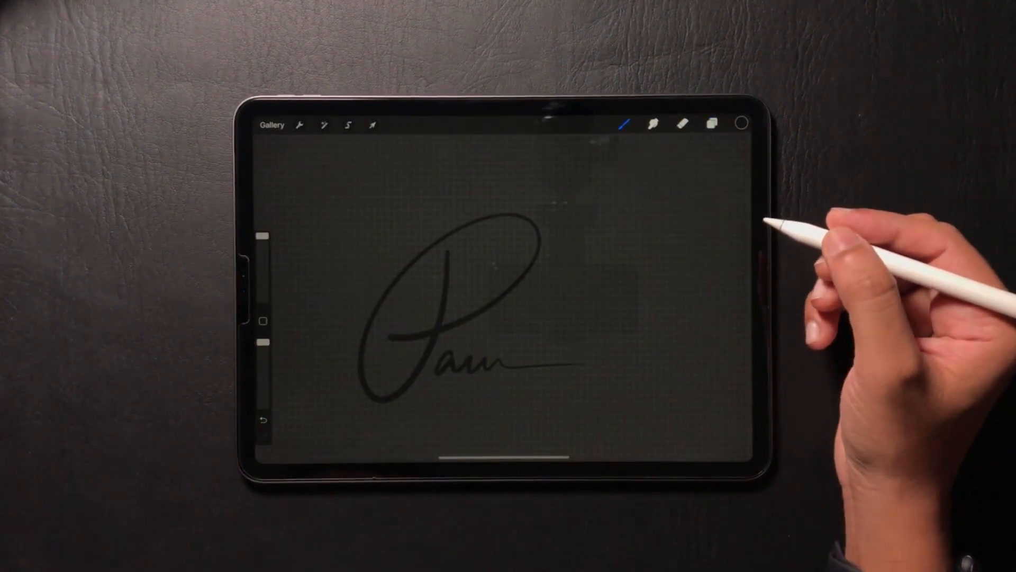
Return to the gallery and export the signature artwork as a PNG image
{"action": "left_click", "coordinate": [271, 124]}
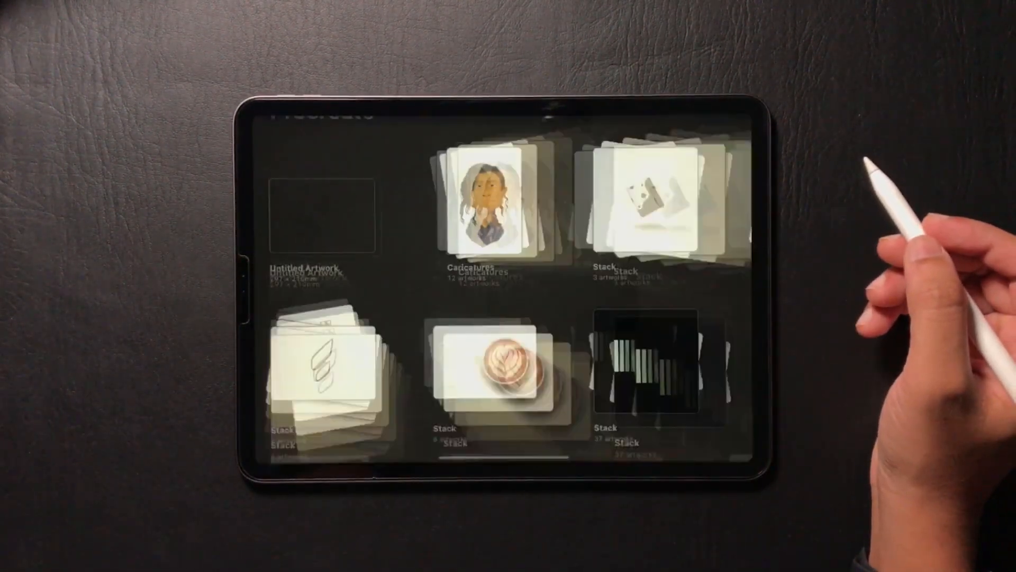
{"action": "left_click", "coordinate": [654, 140]}
{"action": "left_click", "coordinate": [336, 191]}
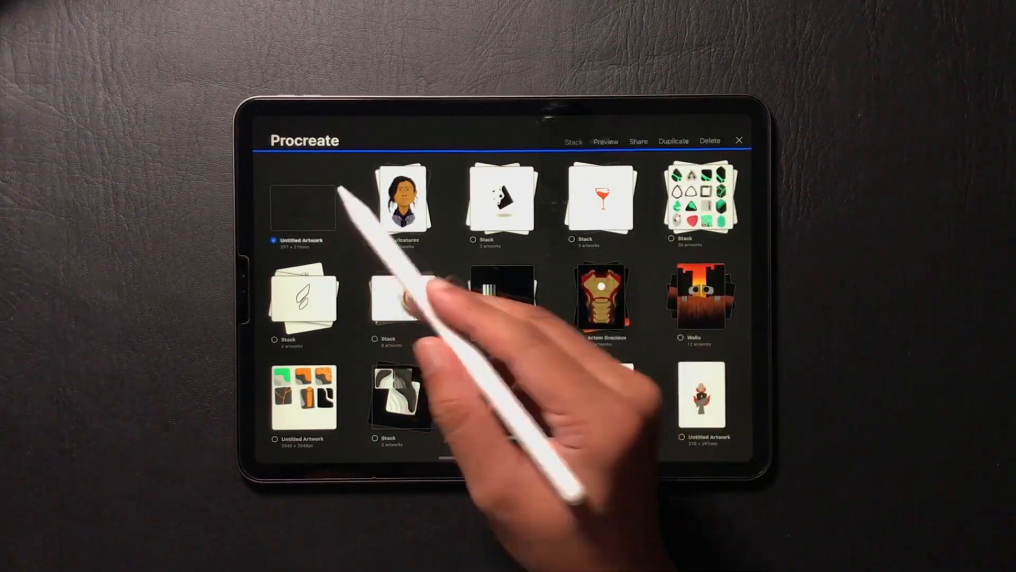
{"action": "left_click", "coordinate": [638, 141]}
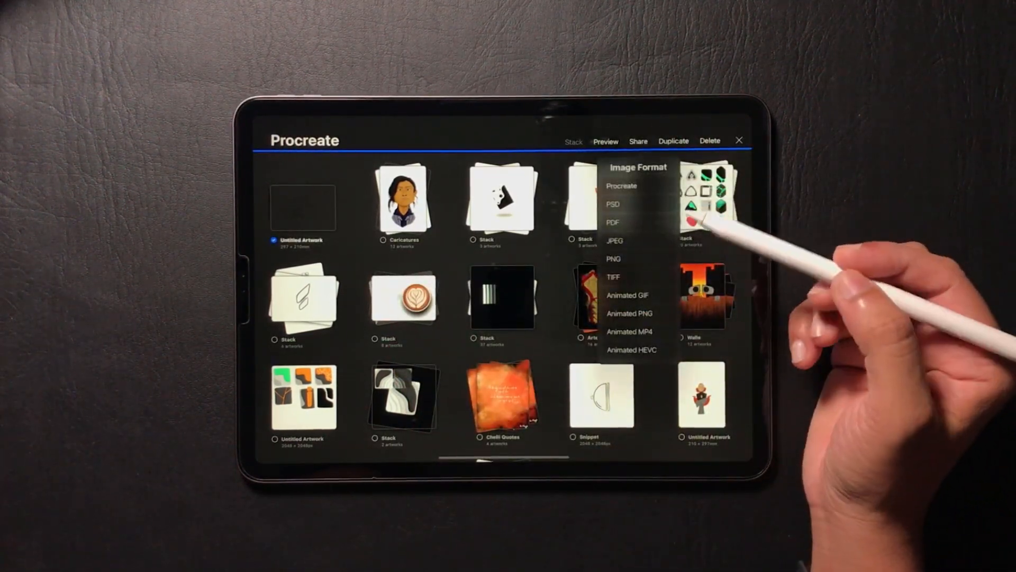
{"action": "left_click", "coordinate": [614, 259]}
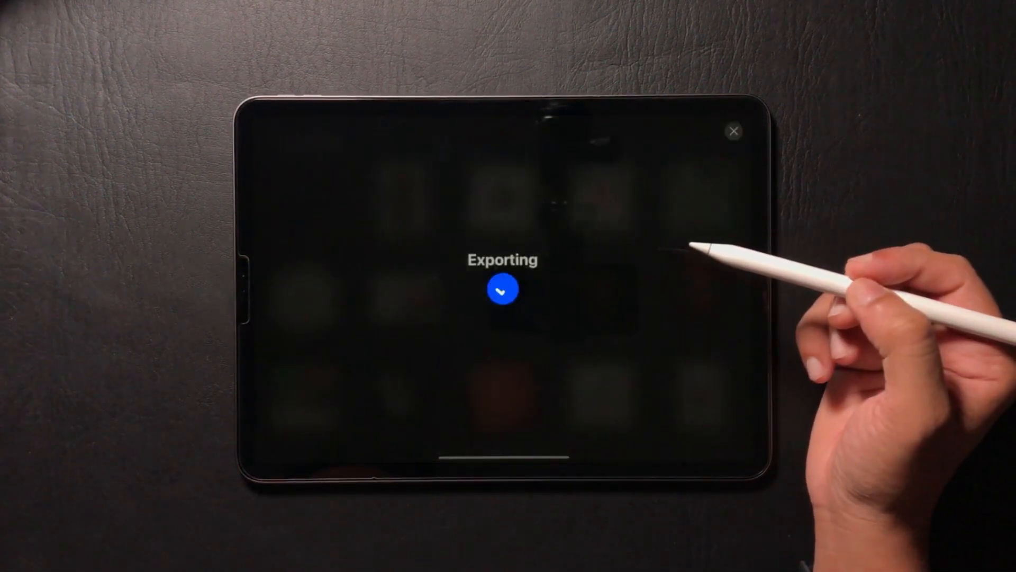
{"action": "left_click", "coordinate": [573, 321]}
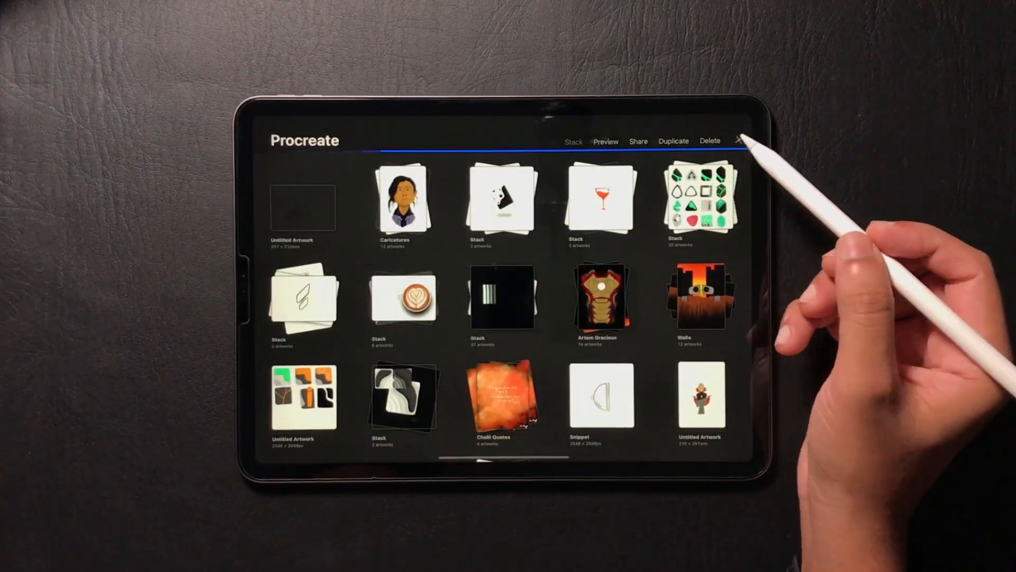
{"action": "left_click", "coordinate": [739, 139]}
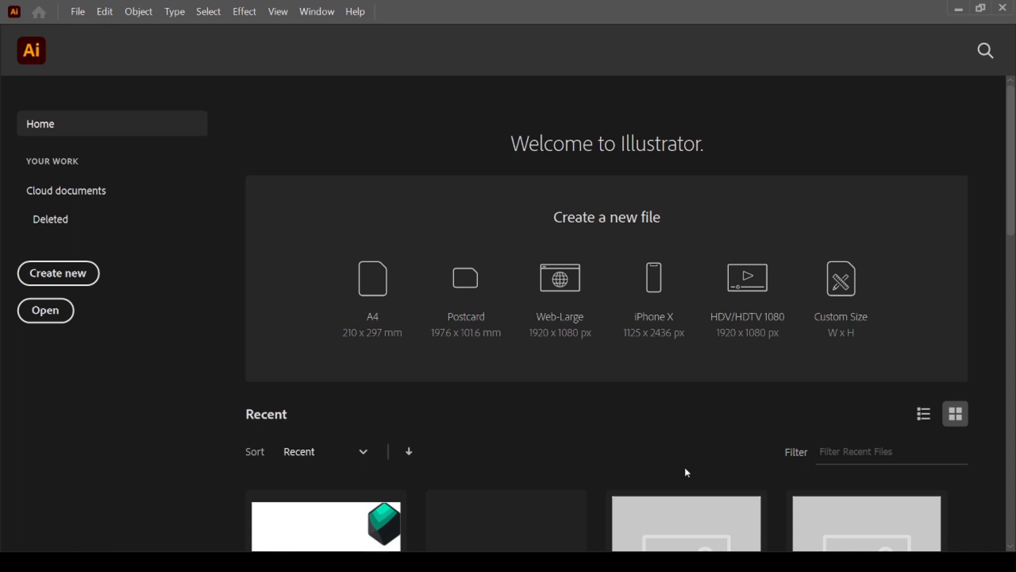
In Illustrator, create a new document named Signature Logo, 2000 x 2000 px, in RGB colour mode at High (300 ppi)
{"action": "left_click", "coordinate": [80, 12]}
{"action": "left_click", "coordinate": [90, 25]}
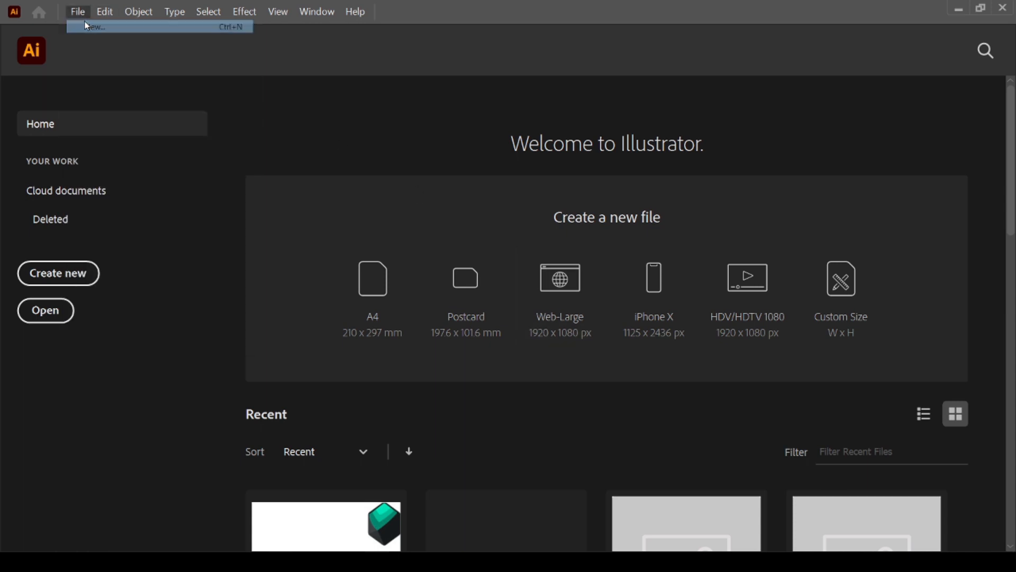
{"action": "type", "text": "Signature Logo"}
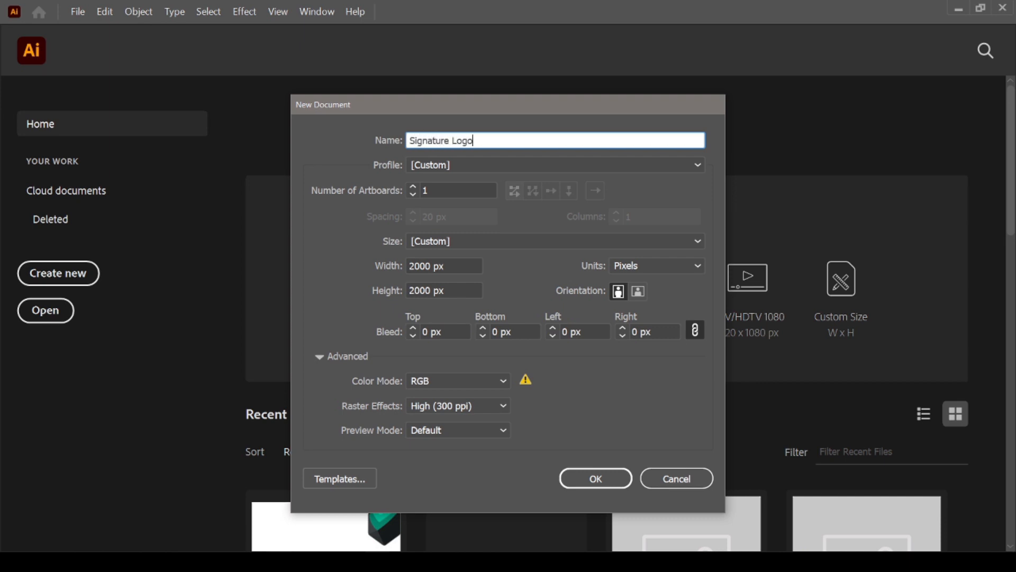
{"action": "left_click", "coordinate": [432, 267]}
{"action": "left_click", "coordinate": [446, 291]}
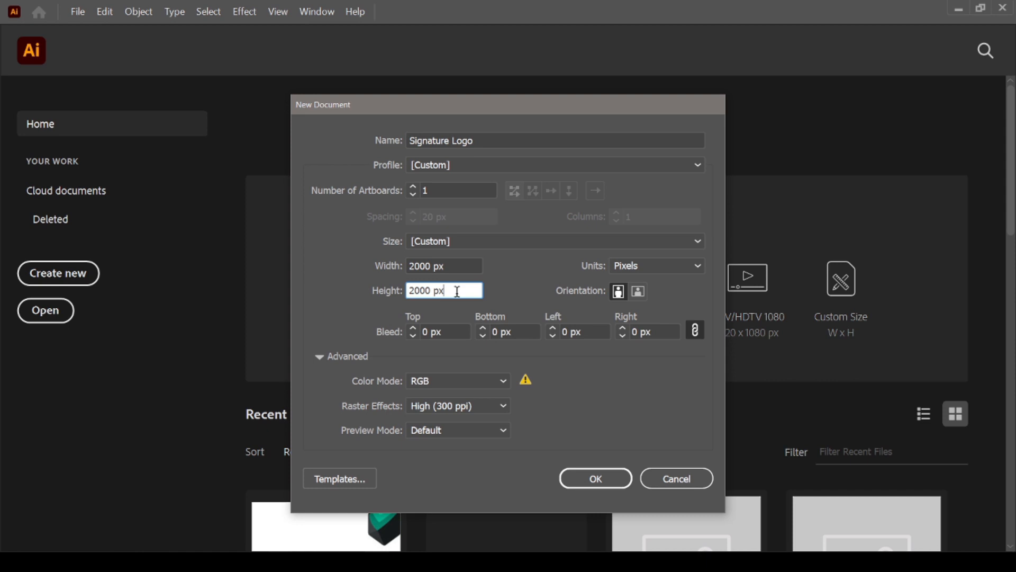
{"action": "left_click", "coordinate": [481, 389]}
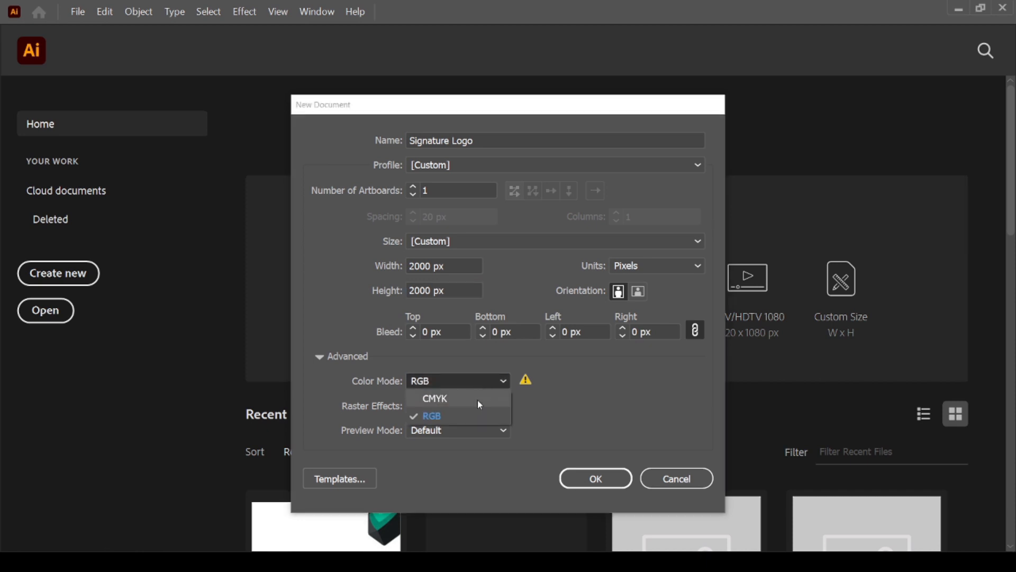
{"action": "left_click", "coordinate": [589, 385]}
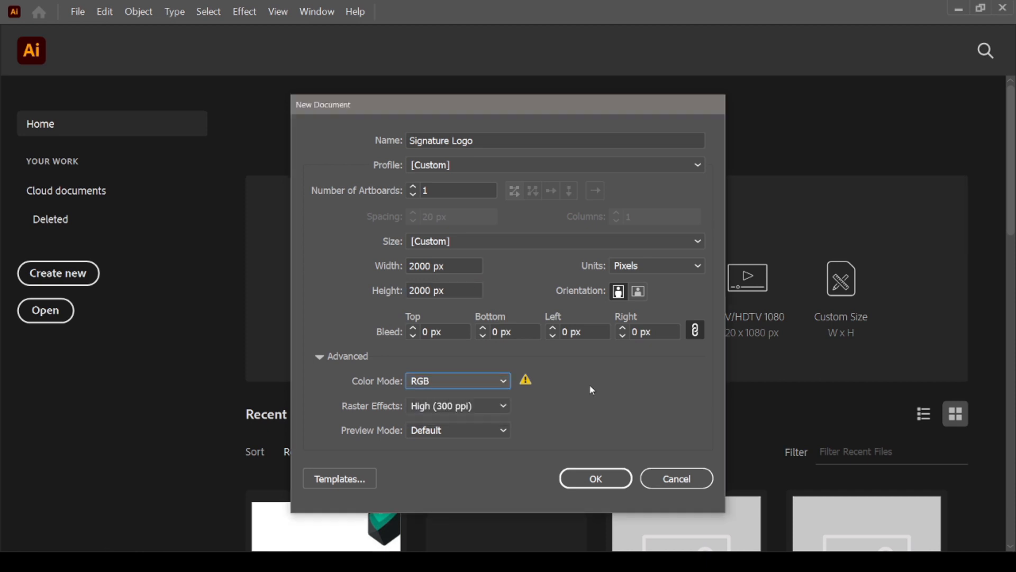
{"action": "left_click", "coordinate": [600, 474]}
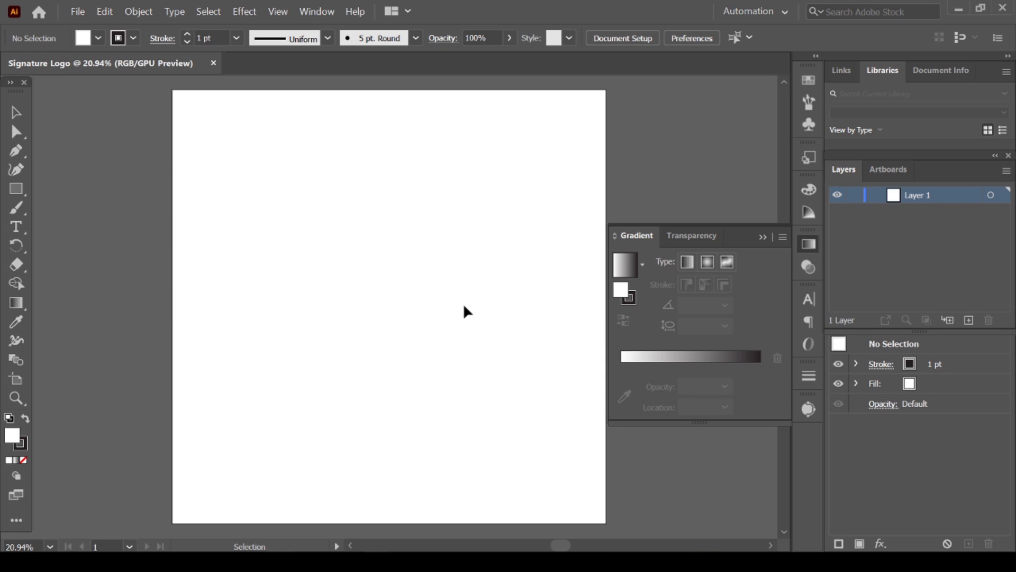
Open IMG_1771.PNG and copy its signature image into the Signature Logo document
{"action": "left_click", "coordinate": [78, 11]}
{"action": "left_click", "coordinate": [100, 56]}
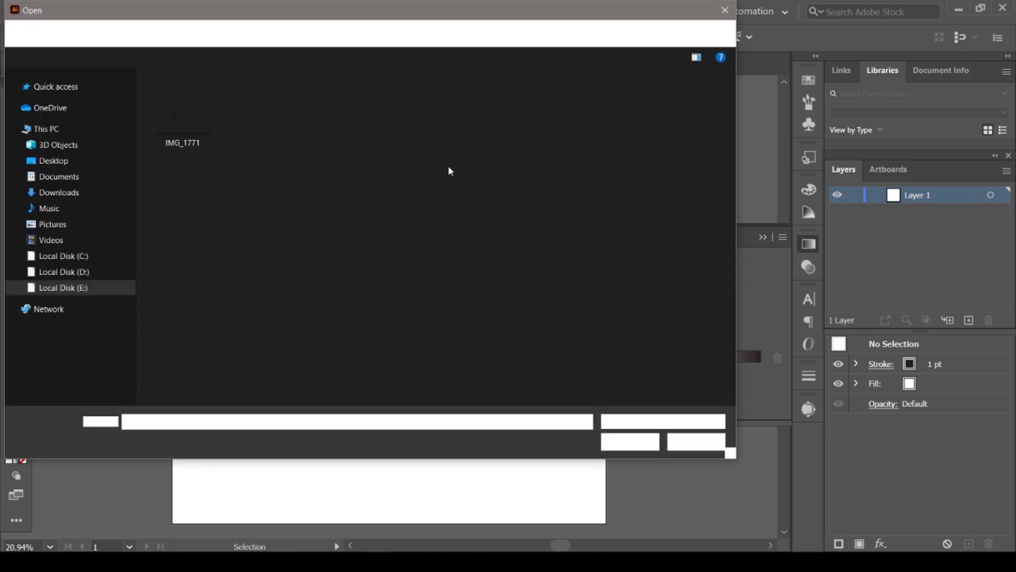
{"action": "left_click", "coordinate": [196, 113]}
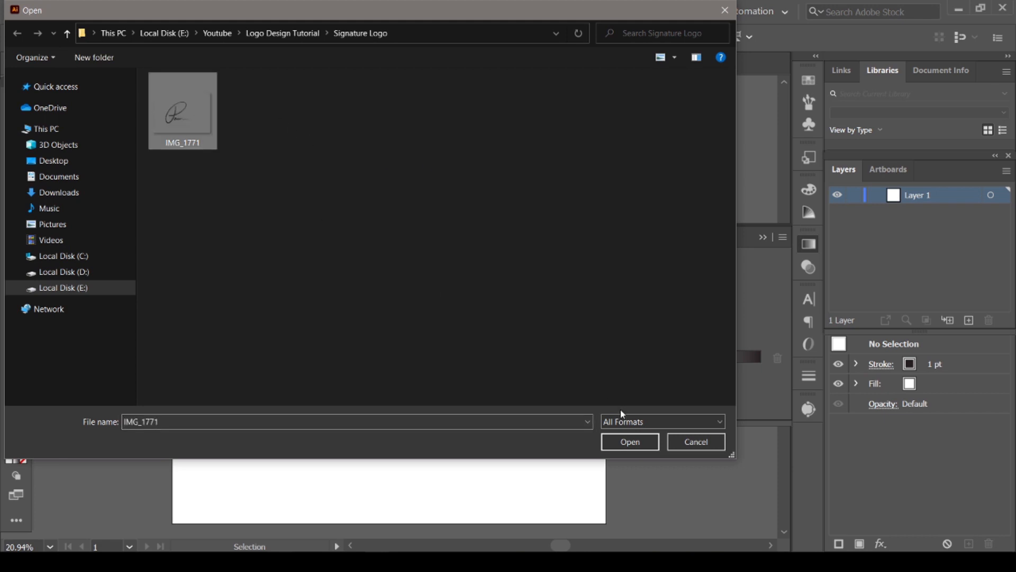
{"action": "left_click", "coordinate": [630, 442]}
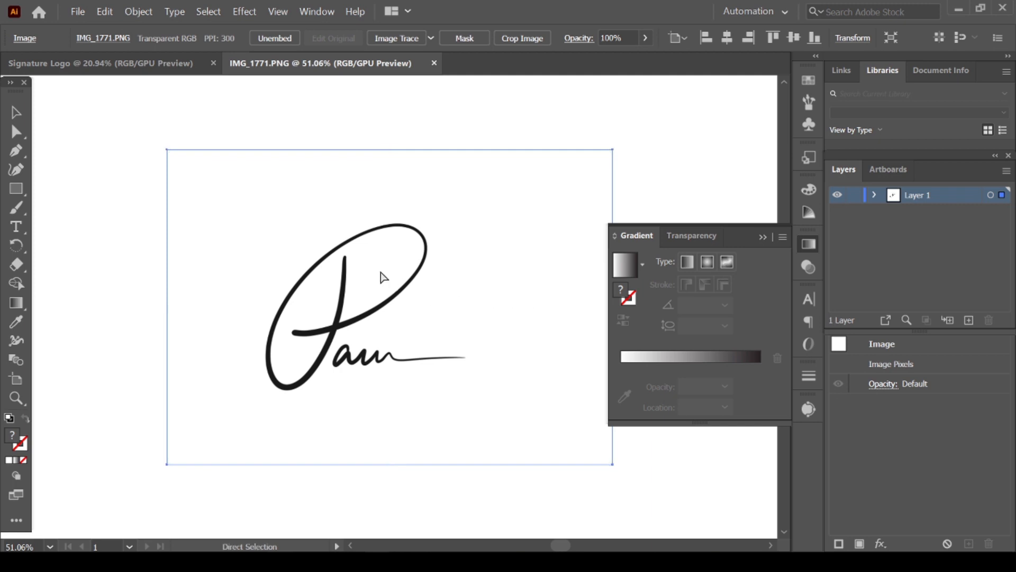
{"action": "left_click", "coordinate": [120, 67]}
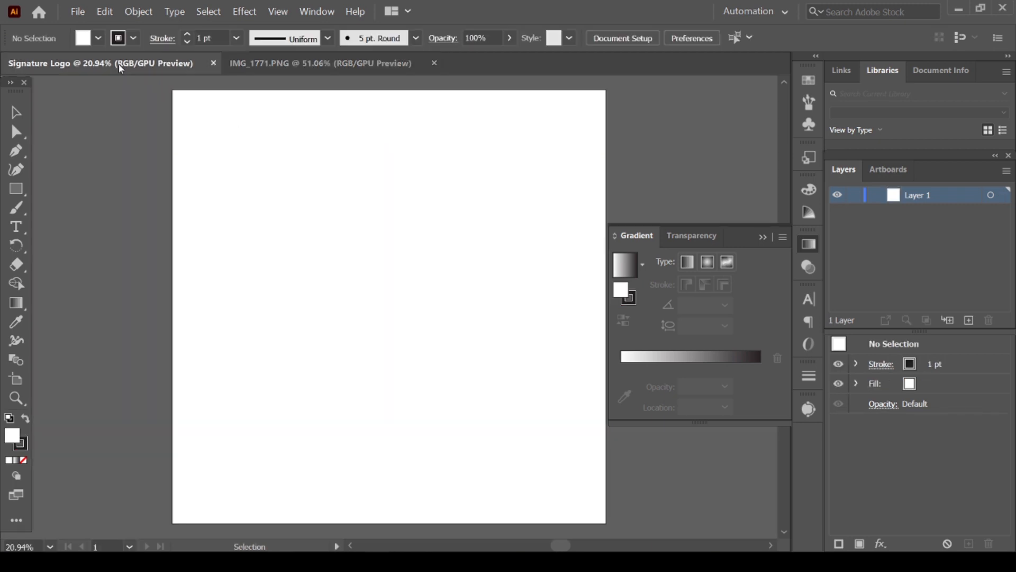
{"action": "key", "text": "ctrl+v"}
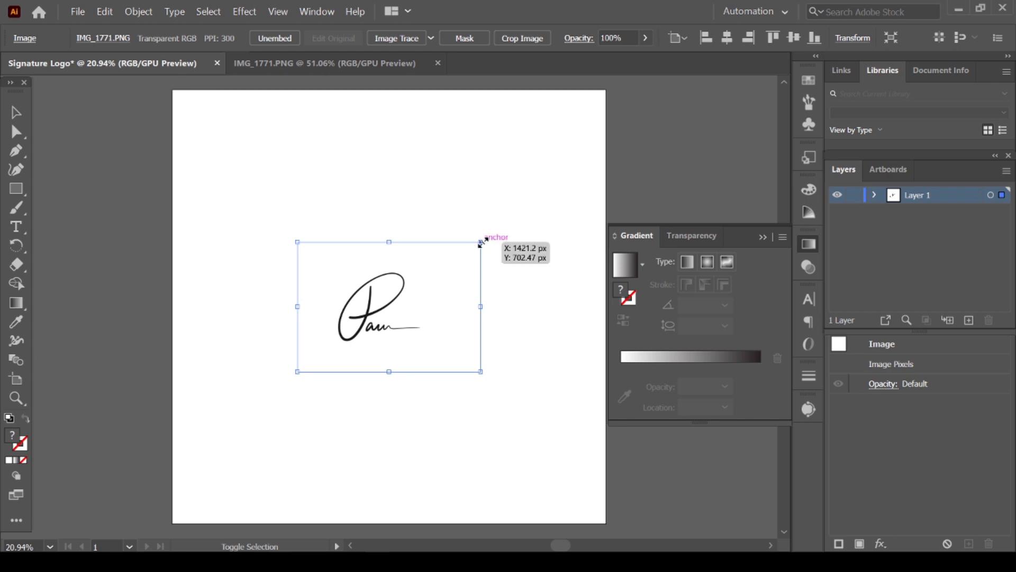
Enlarge the pasted signature image to nearly the artboard's full width and centre it on the artboard
{"action": "left_click_drag", "start_coordinate": [481, 242], "coordinate": [611, 149]}
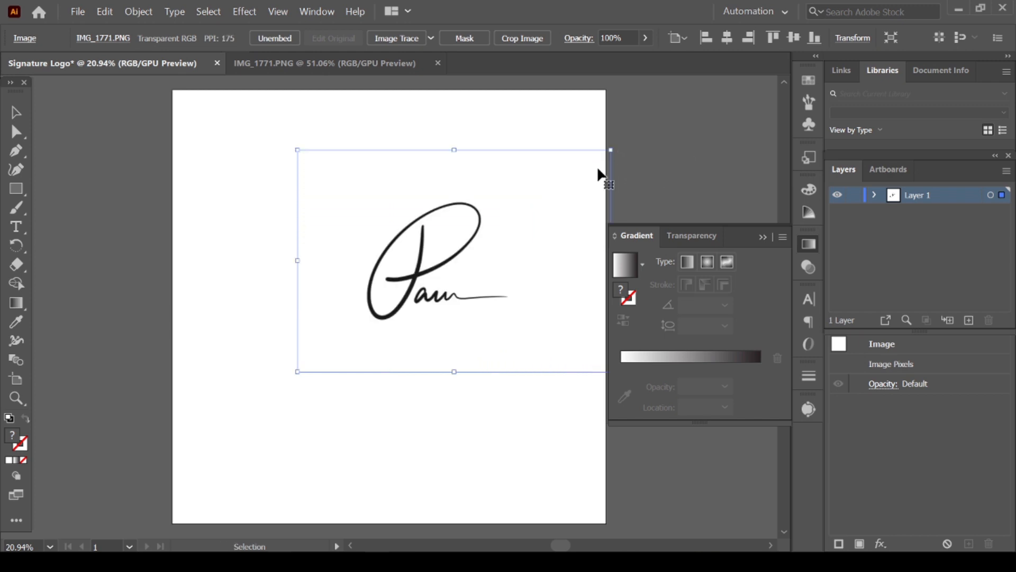
{"action": "left_click_drag", "start_coordinate": [298, 371], "coordinate": [186, 445]}
{"action": "left_click_drag", "start_coordinate": [453, 342], "coordinate": [434, 346]}
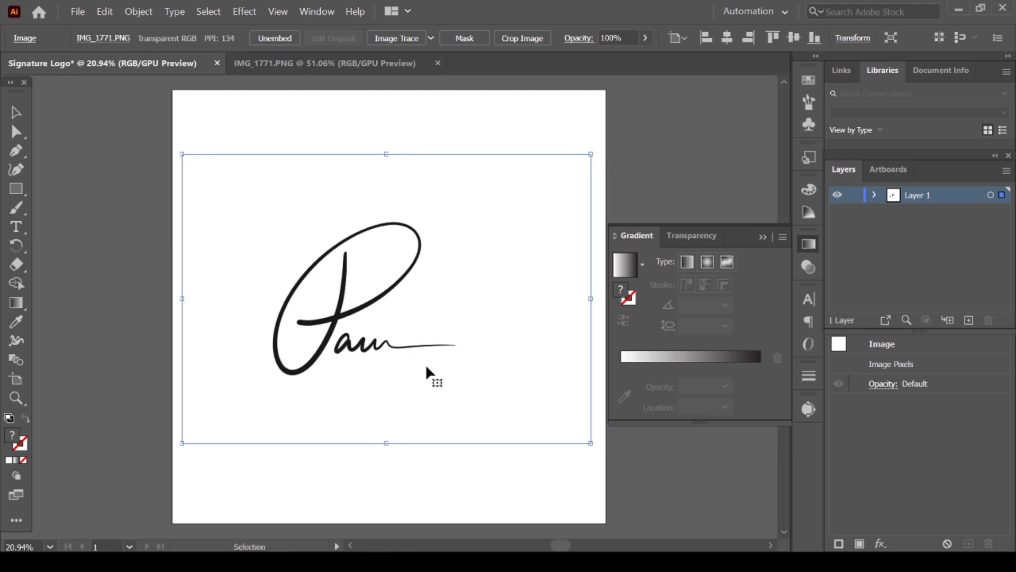
{"action": "left_click", "coordinate": [522, 150]}
{"action": "left_click_drag", "start_coordinate": [402, 286], "coordinate": [166, 297]}
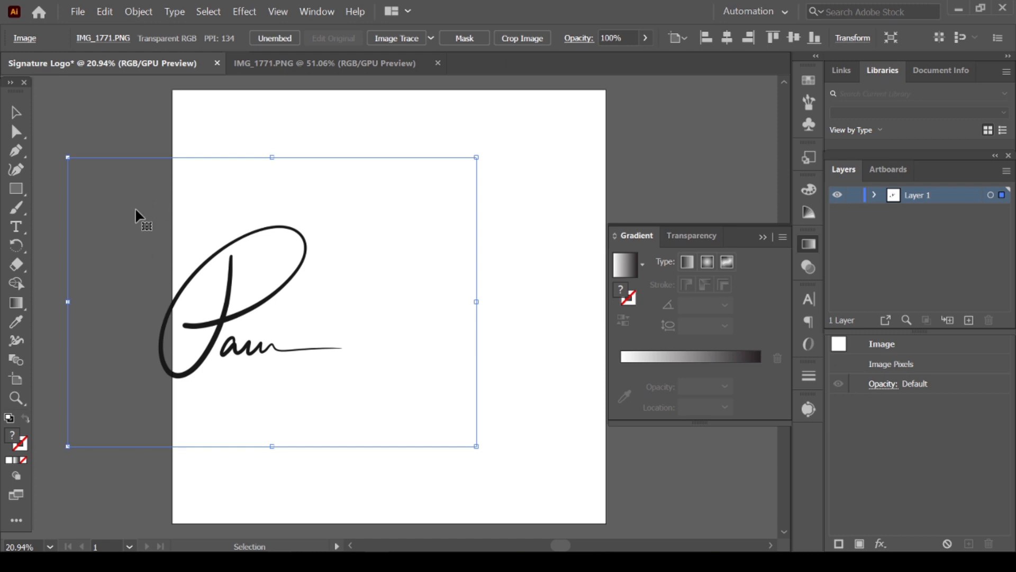
{"action": "left_click_drag", "start_coordinate": [222, 342], "coordinate": [337, 337]}
{"action": "left_click_drag", "start_coordinate": [355, 372], "coordinate": [359, 372]}
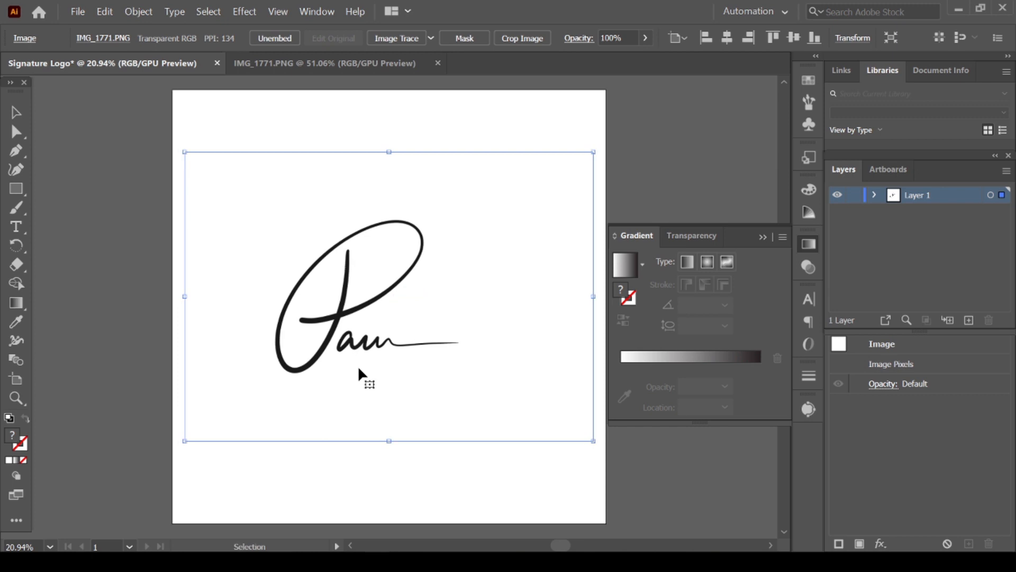
Open the Image Trace settings for the signature image and set the mode to Color with the Full Tone palette
{"action": "left_click", "coordinate": [565, 140]}
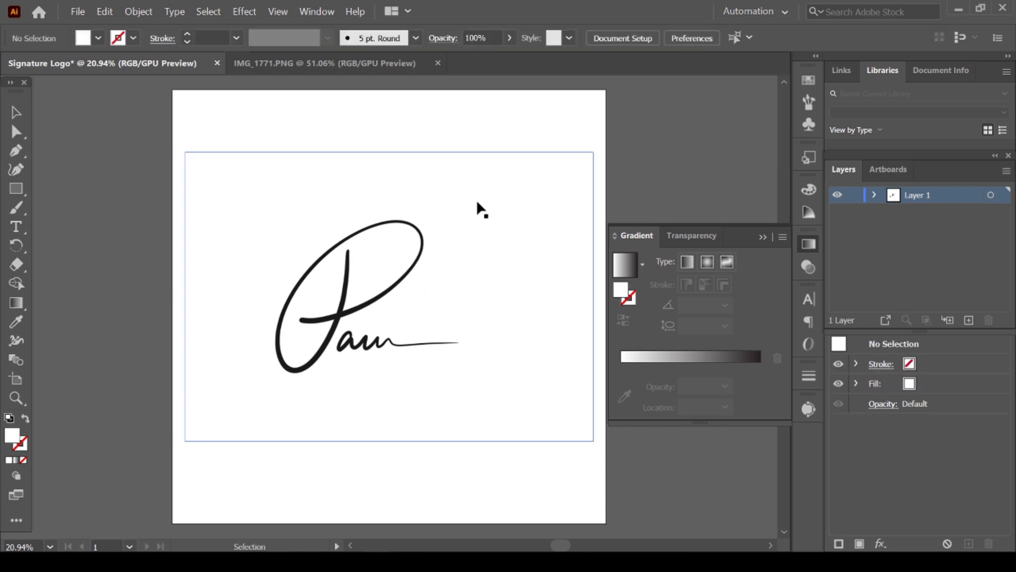
{"action": "left_click", "coordinate": [371, 158]}
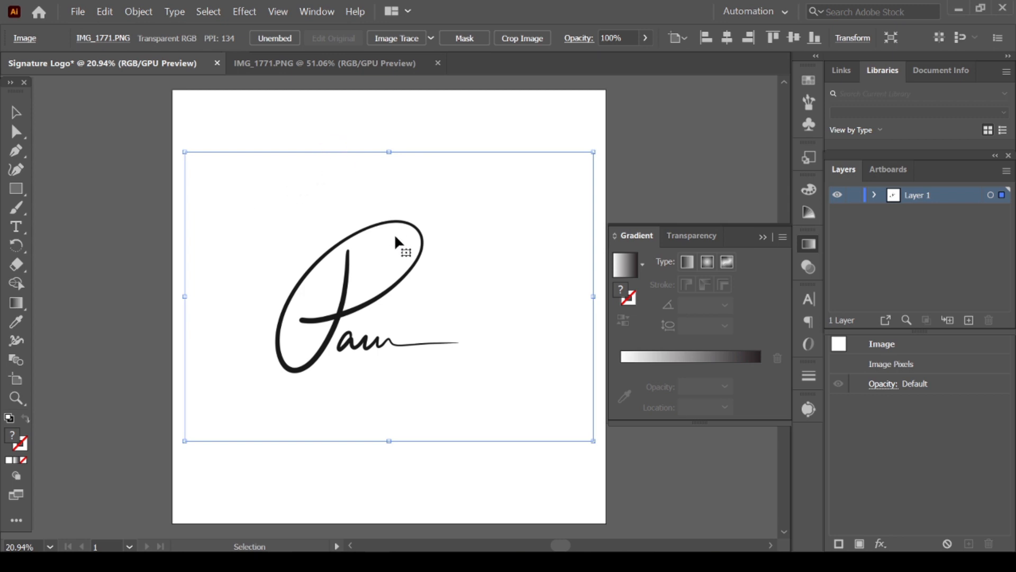
{"action": "left_click", "coordinate": [317, 11]}
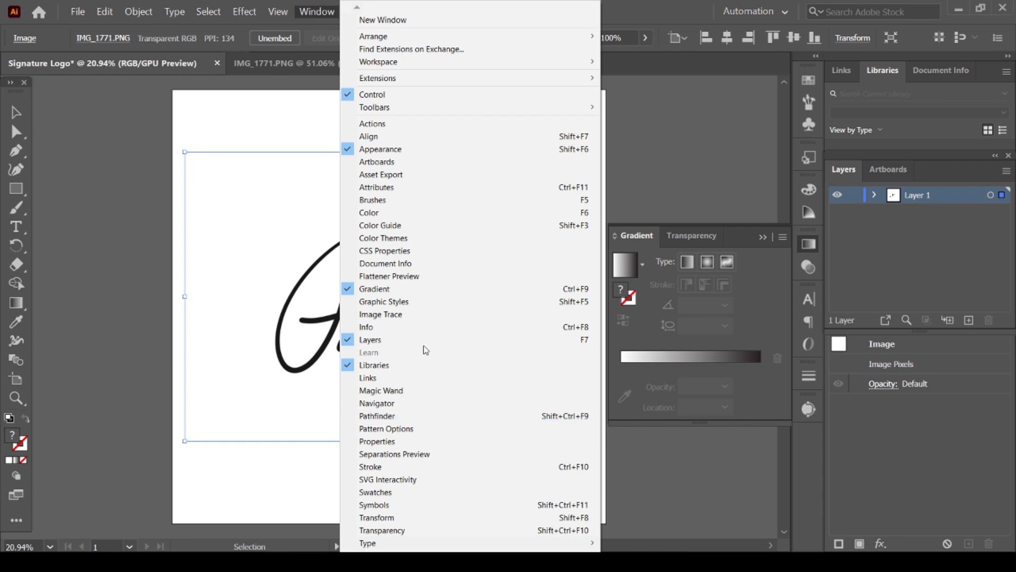
{"action": "left_click", "coordinate": [432, 314]}
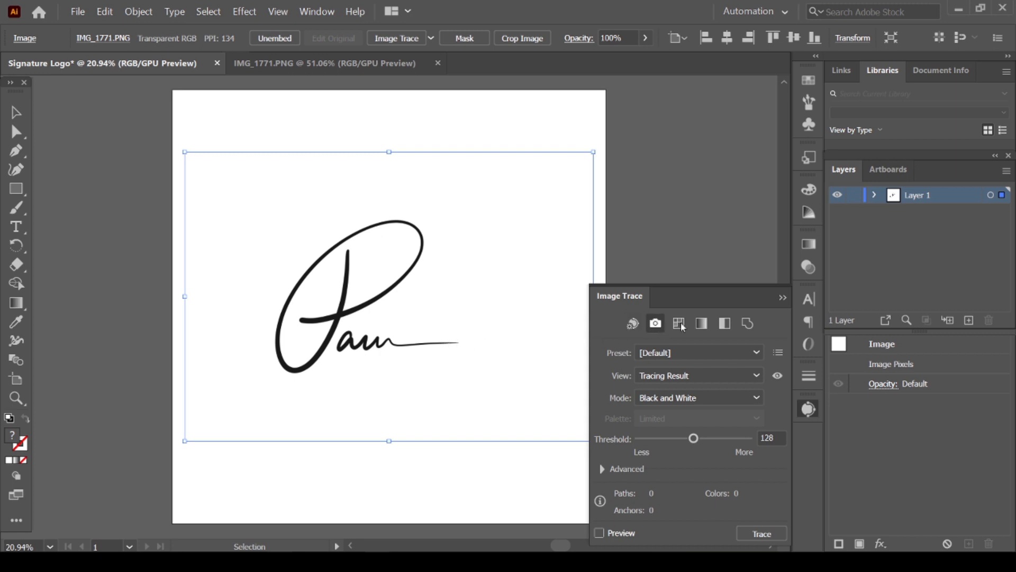
{"action": "left_click_drag", "start_coordinate": [620, 295], "coordinate": [618, 178]}
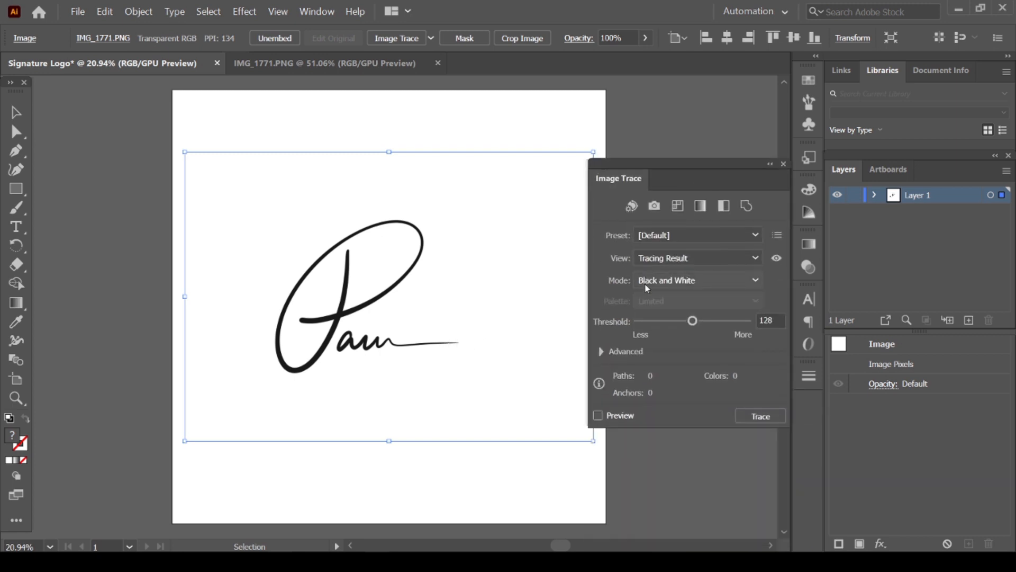
{"action": "left_click", "coordinate": [663, 282]}
{"action": "left_click", "coordinate": [682, 298]}
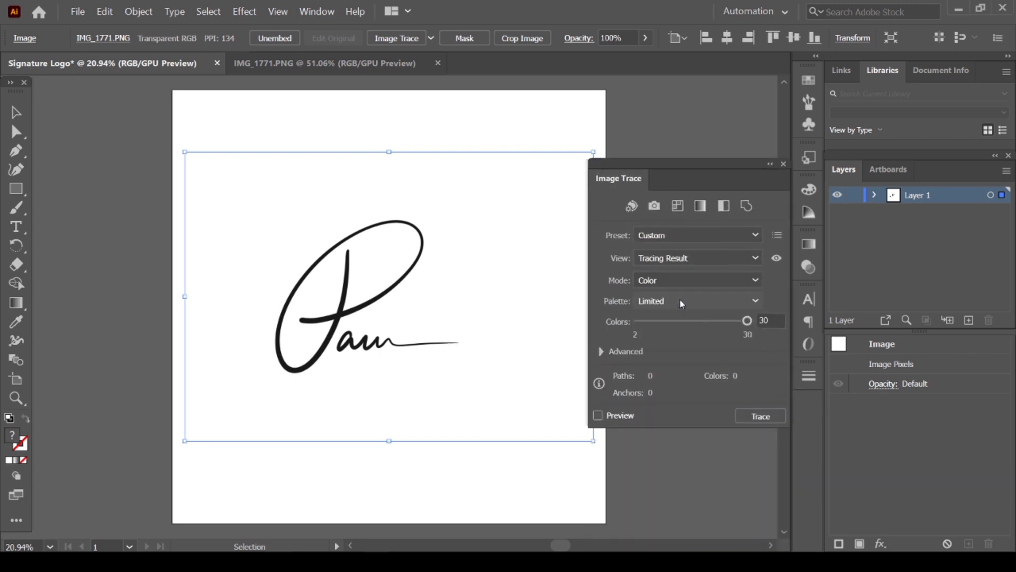
{"action": "left_click", "coordinate": [682, 306]}
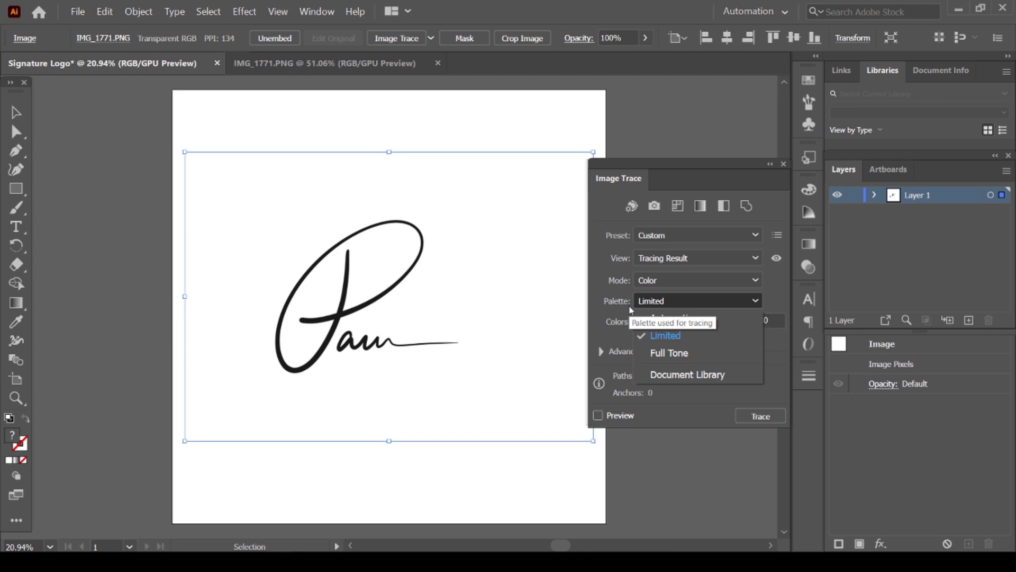
{"action": "left_click", "coordinate": [696, 353]}
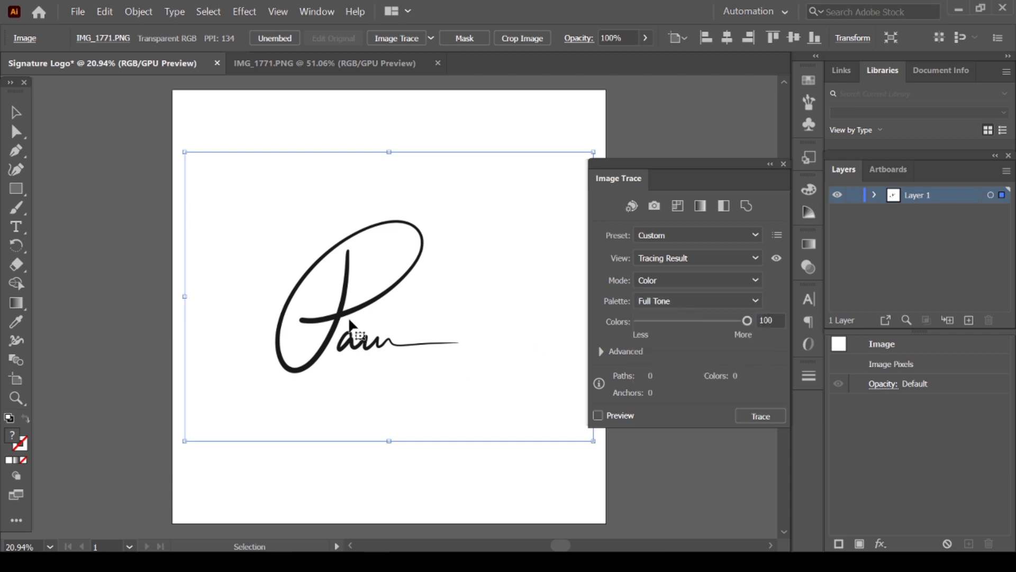
Trace the signature image with these settings, accepting the slow processing of the large image, and close the trace settings
{"action": "left_click", "coordinate": [767, 415]}
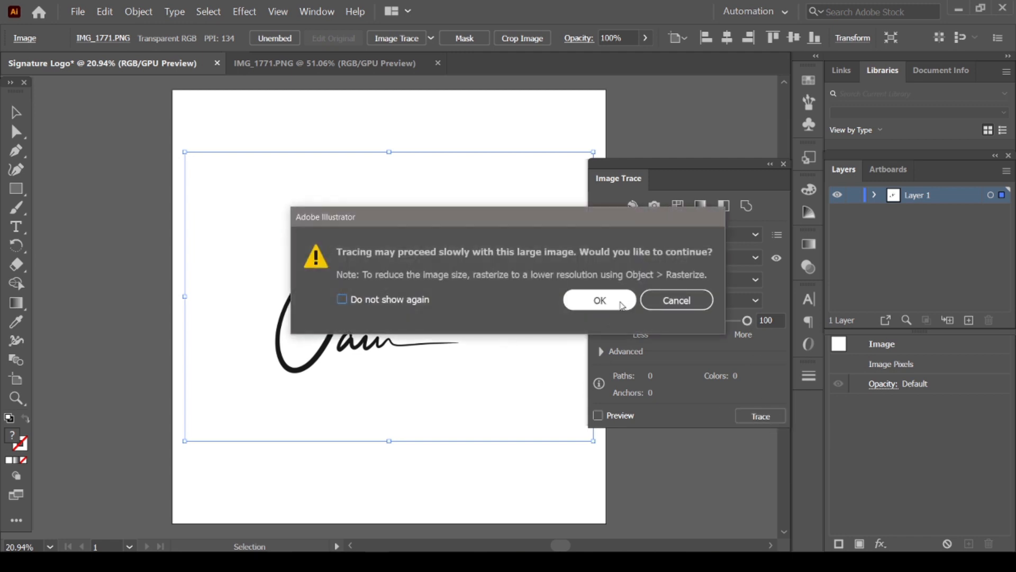
{"action": "left_click", "coordinate": [597, 299]}
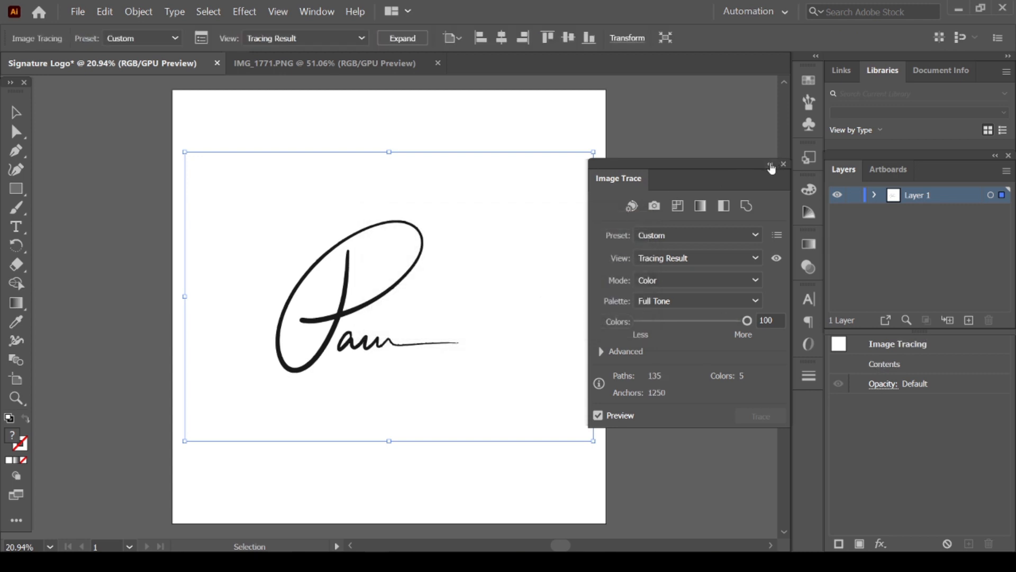
{"action": "left_click_drag", "start_coordinate": [743, 165], "coordinate": [761, 170]}
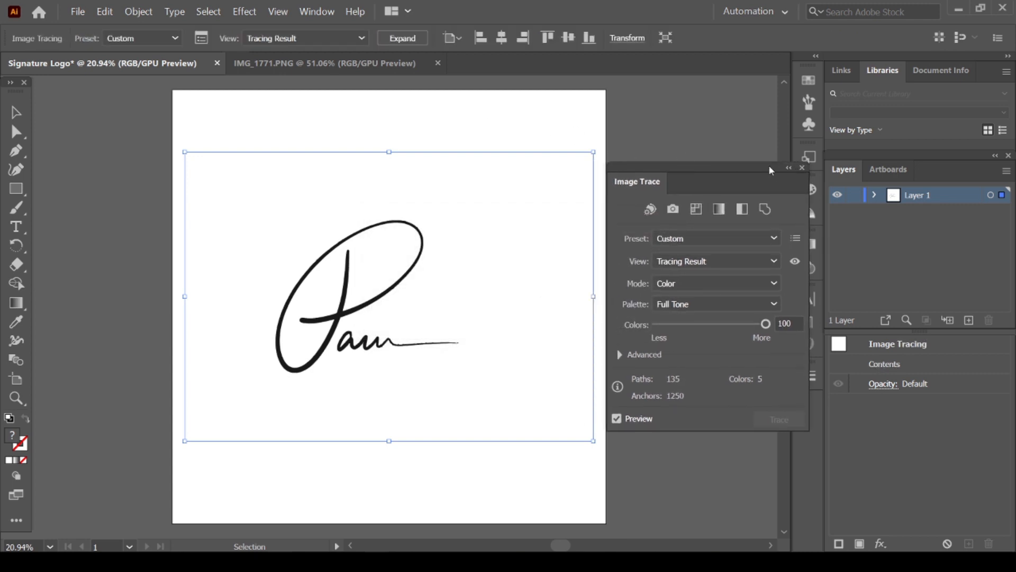
{"action": "left_click", "coordinate": [801, 168]}
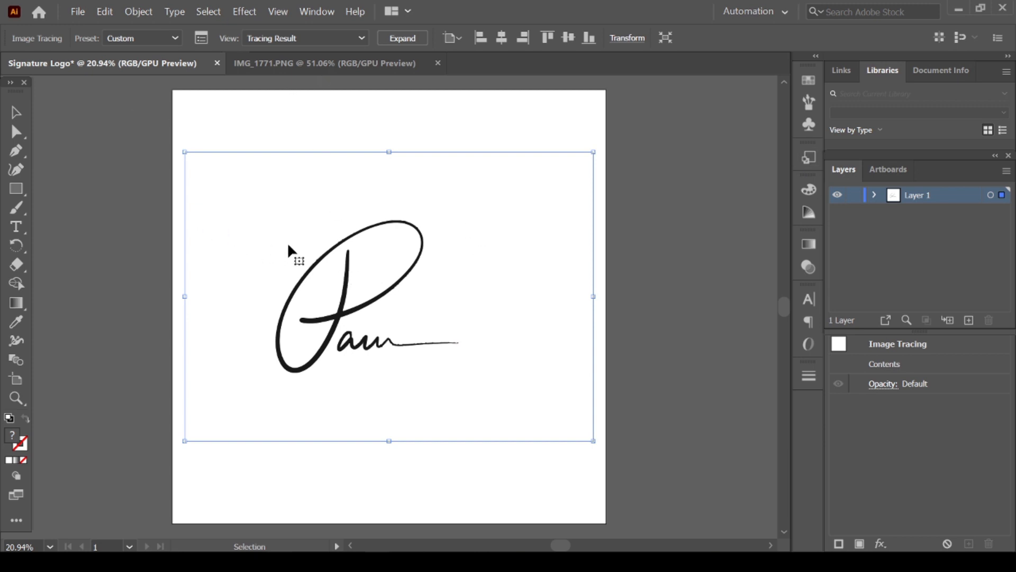
Expand the traced signature into editable vector paths and deselect it
{"action": "left_click", "coordinate": [134, 16]}
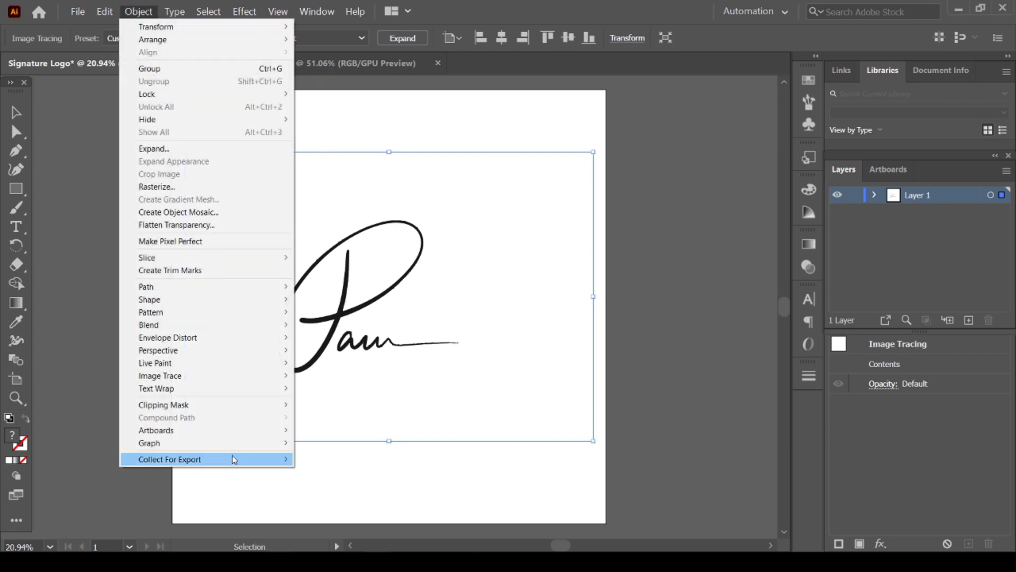
{"action": "mouse_move", "coordinate": [230, 393]}
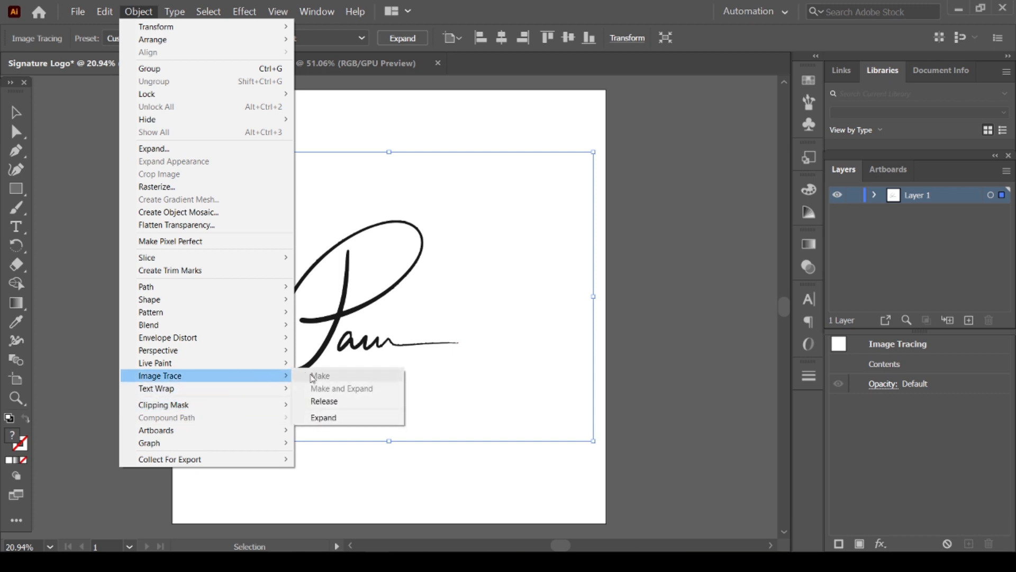
{"action": "left_click", "coordinate": [329, 418]}
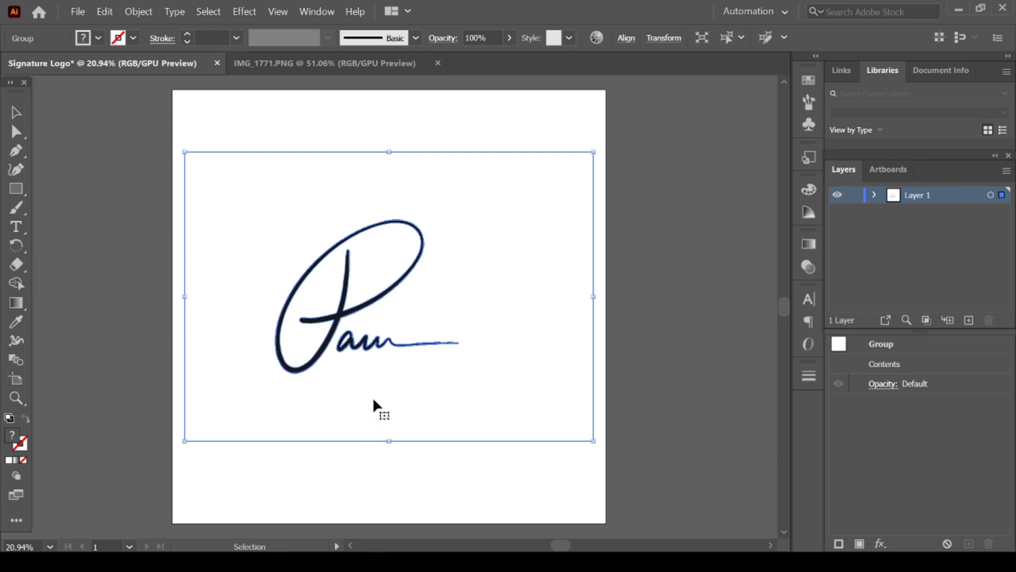
{"action": "left_click", "coordinate": [281, 127]}
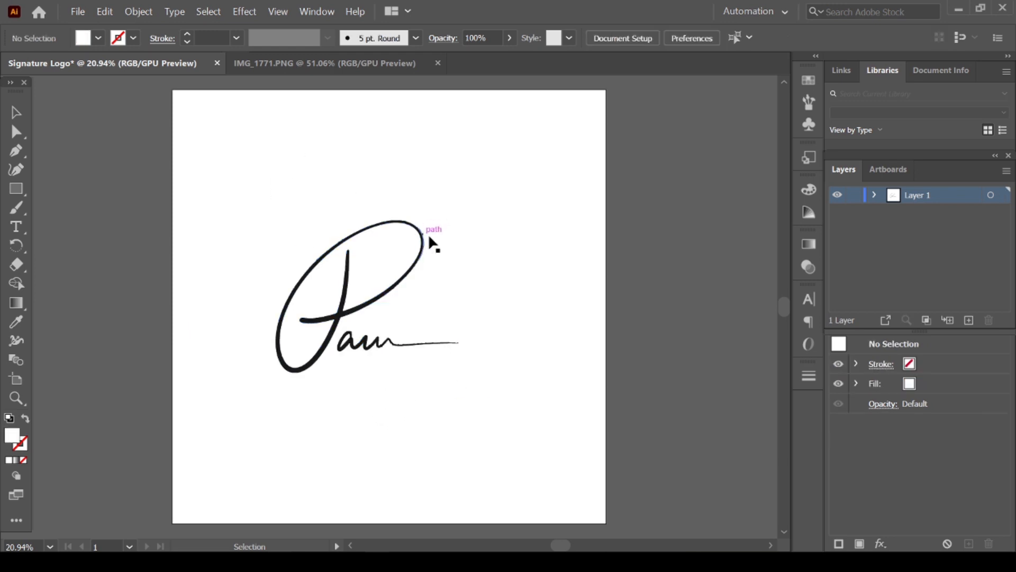
Use the Shape Builder to remove the white areas around the signature and inside its letter loops
{"action": "mouse_move", "coordinate": [605, 150]}
{"action": "left_mouse_down"}
{"action": "mouse_move", "coordinate": [392, 411]}
{"action": "mouse_move", "coordinate": [248, 450]}
{"action": "left_mouse_up"}
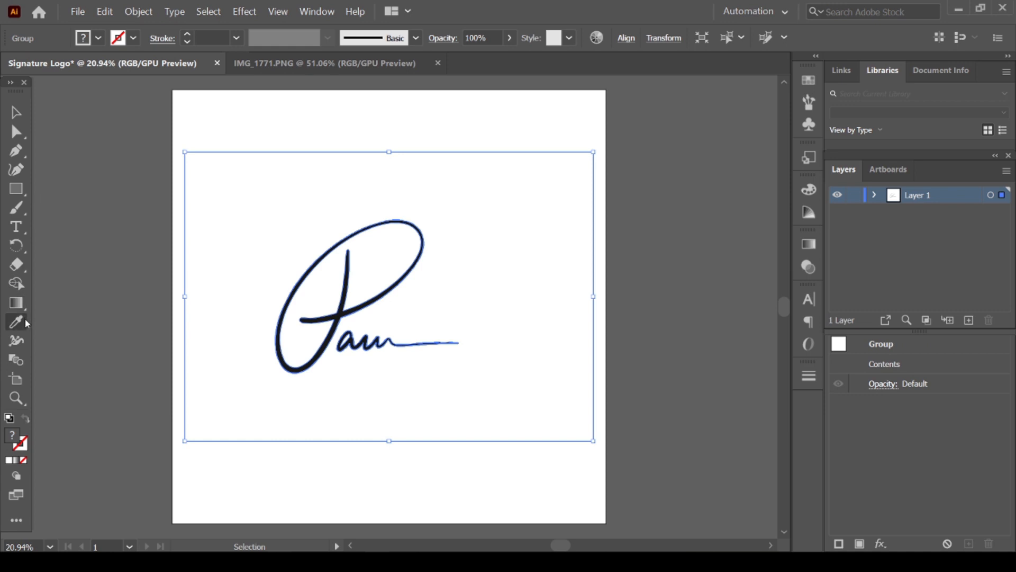
{"action": "left_click", "coordinate": [19, 286]}
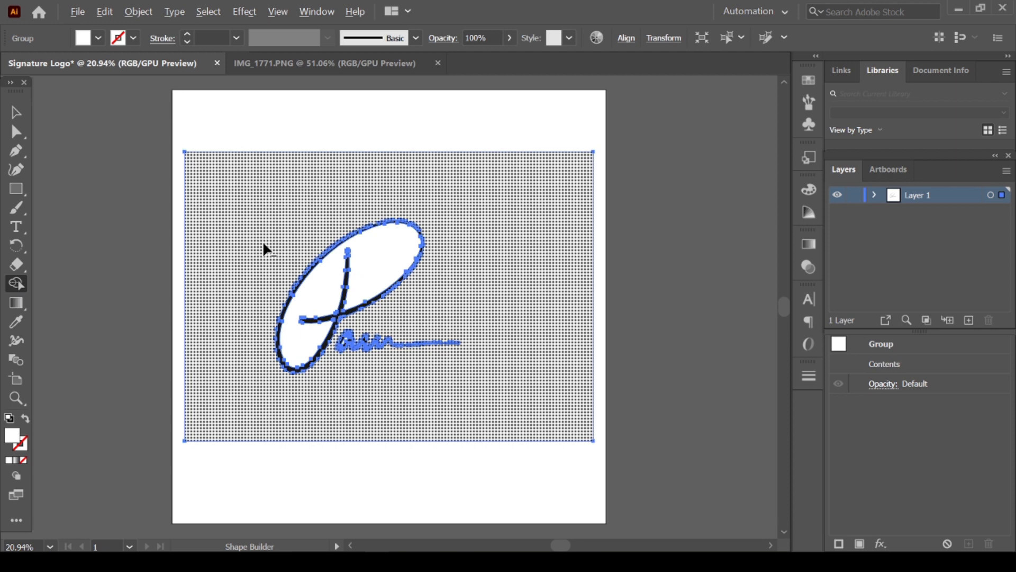
{"action": "left_click", "coordinate": [278, 207], "text": "alt"}
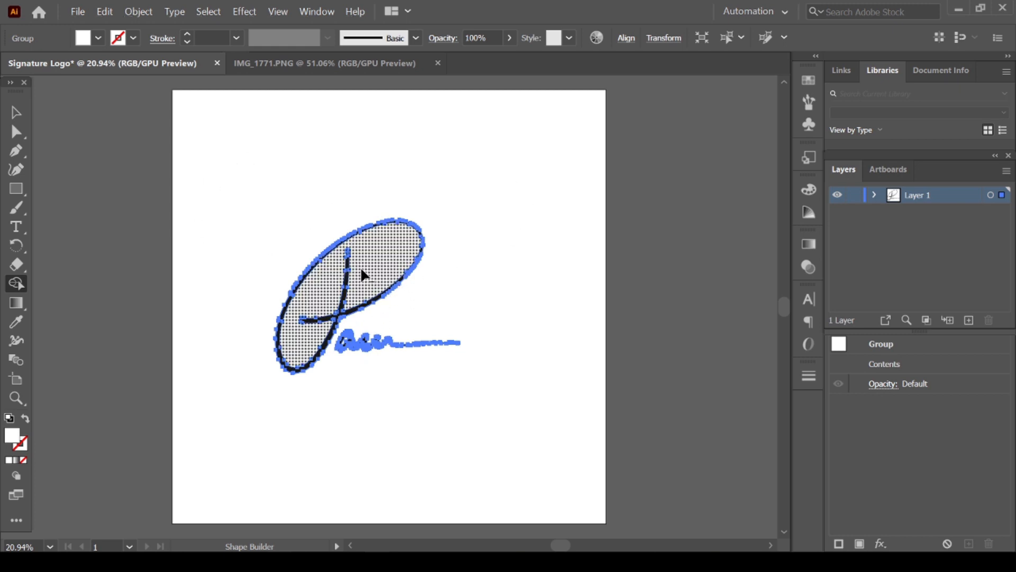
{"action": "scroll", "coordinate": [363, 357], "scroll_direction": "left", "scroll_amount": 3}
{"action": "scroll", "coordinate": [447, 355], "scroll_direction": "up", "scroll_amount": 5}
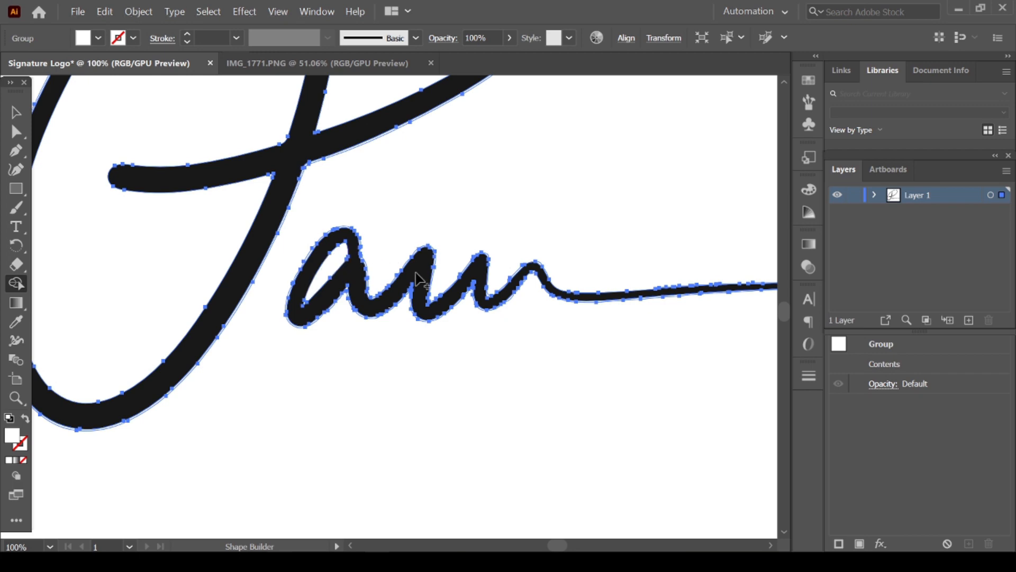
{"action": "scroll", "coordinate": [540, 286], "scroll_direction": "down", "scroll_amount": 4}
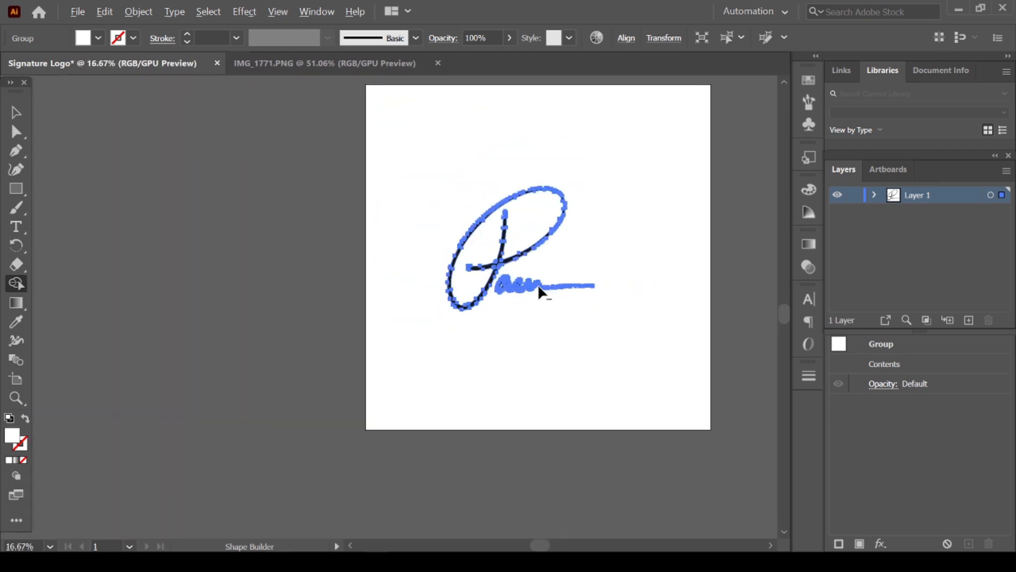
Move the isolated signature group to roughly the centre of the artboard and deselect it
{"action": "left_click", "coordinate": [17, 112]}
{"action": "left_click", "coordinate": [218, 135]}
{"action": "left_click", "coordinate": [527, 234]}
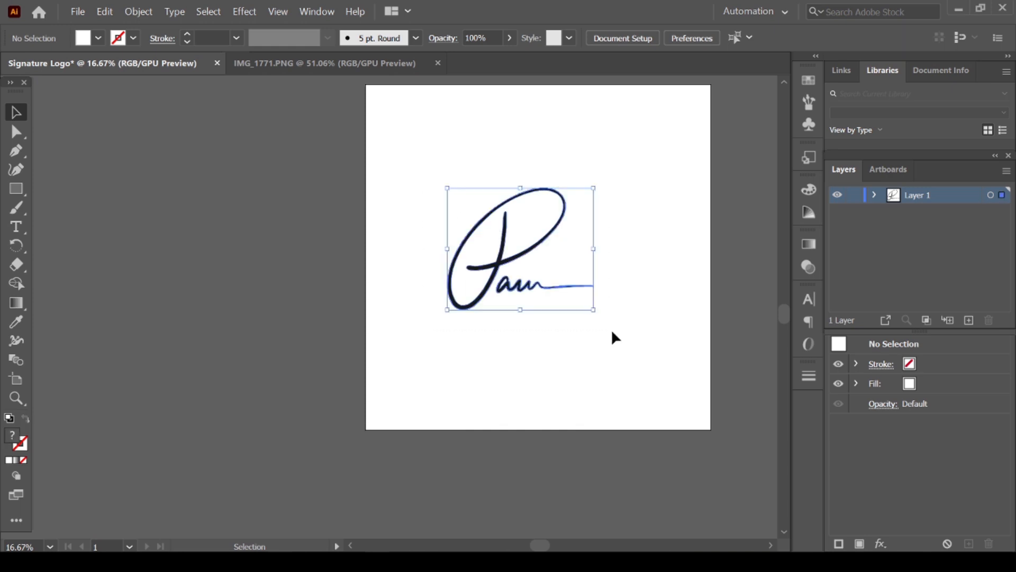
{"action": "mouse_move", "coordinate": [478, 263]}
{"action": "left_mouse_down"}
{"action": "mouse_move", "coordinate": [276, 267]}
{"action": "mouse_move", "coordinate": [478, 278]}
{"action": "mouse_move", "coordinate": [529, 260]}
{"action": "left_mouse_up"}
{"action": "left_click", "coordinate": [605, 322]}
{"action": "scroll", "coordinate": [635, 277], "scroll_direction": "left", "scroll_amount": 2}
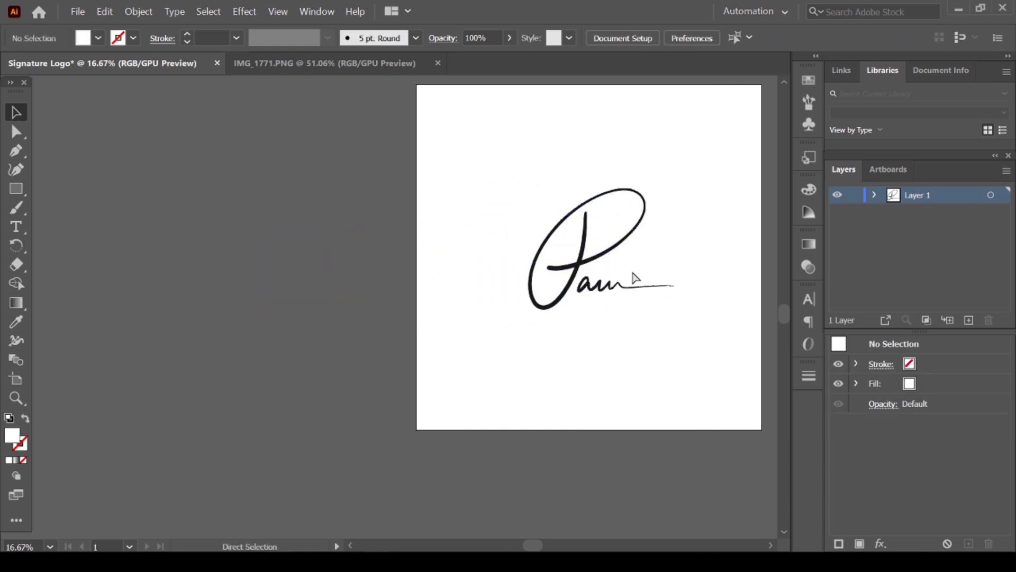
Examine the traced signature's edges up close, along the large initial and the small letters
{"action": "scroll", "coordinate": [636, 277], "scroll_direction": "left", "scroll_amount": 1}
{"action": "scroll", "coordinate": [673, 264], "scroll_direction": "up", "scroll_amount": 5}
{"action": "scroll", "coordinate": [673, 264], "scroll_direction": "down", "scroll_amount": 2}
{"action": "scroll", "coordinate": [674, 264], "scroll_direction": "up", "scroll_amount": 3}
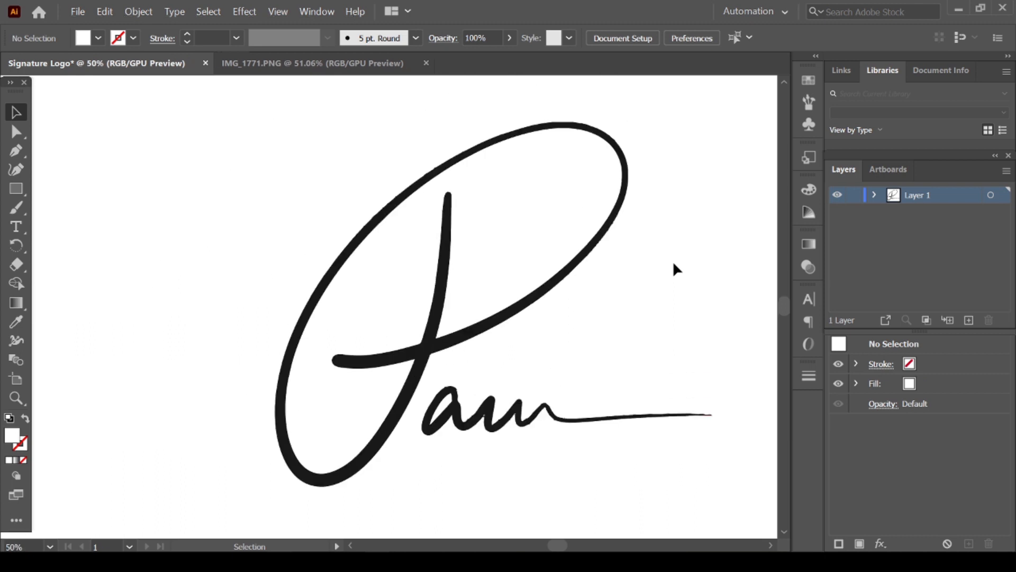
{"action": "scroll", "coordinate": [678, 271], "scroll_direction": "up", "scroll_amount": 1}
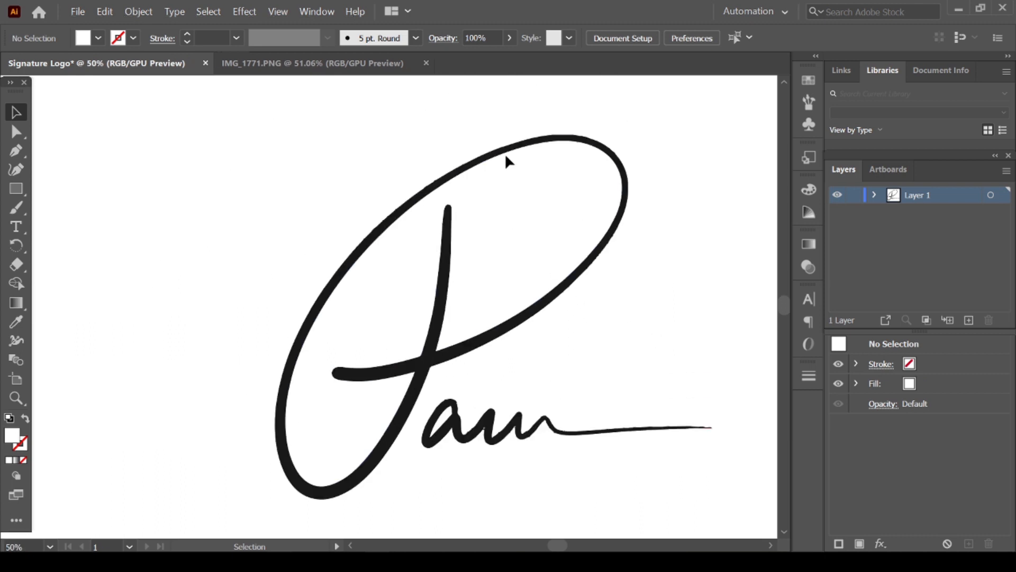
{"action": "scroll", "coordinate": [480, 163], "scroll_direction": "up", "scroll_amount": 1}
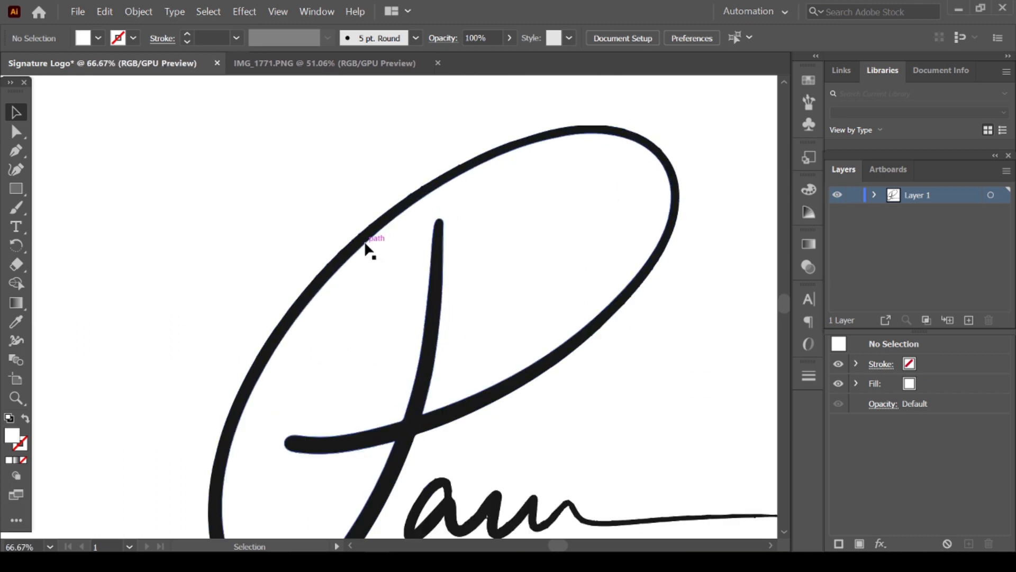
{"action": "scroll", "coordinate": [589, 241], "scroll_direction": "down", "scroll_amount": 1}
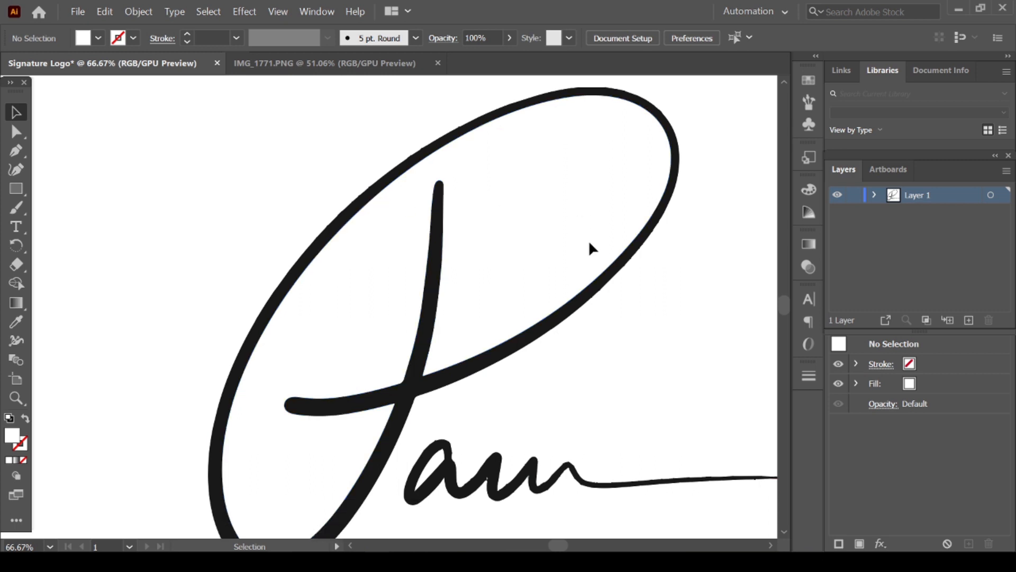
{"action": "scroll", "coordinate": [646, 311], "scroll_direction": "down", "scroll_amount": 2}
{"action": "scroll", "coordinate": [699, 390], "scroll_direction": "up", "scroll_amount": 2}
{"action": "scroll", "coordinate": [392, 206], "scroll_direction": "down", "scroll_amount": 1}
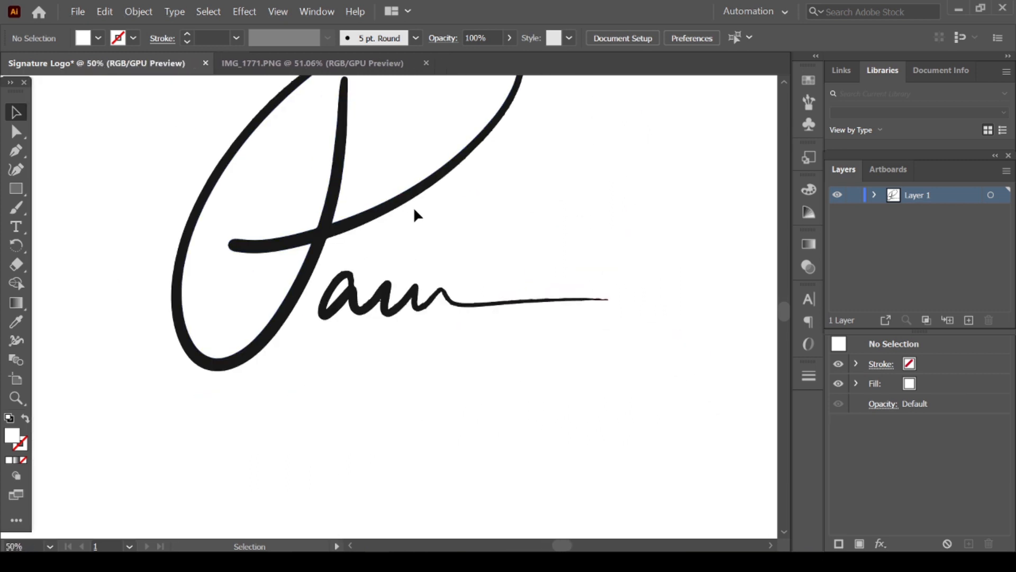
{"action": "scroll", "coordinate": [414, 211], "scroll_direction": "up", "scroll_amount": 1}
{"action": "scroll", "coordinate": [261, 181], "scroll_direction": "up", "scroll_amount": 1}
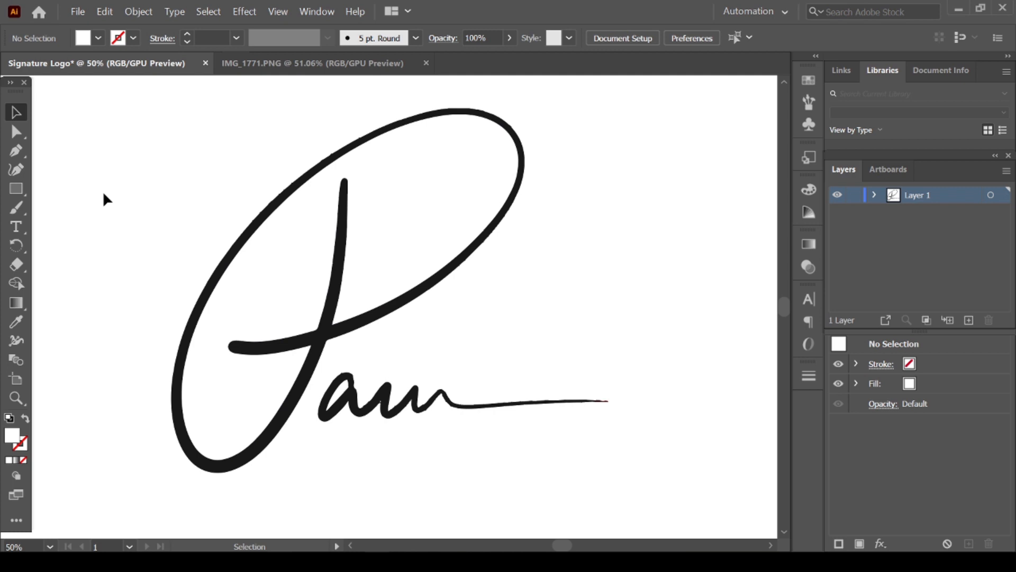
{"action": "scroll", "coordinate": [112, 211], "scroll_direction": "up", "scroll_amount": 1}
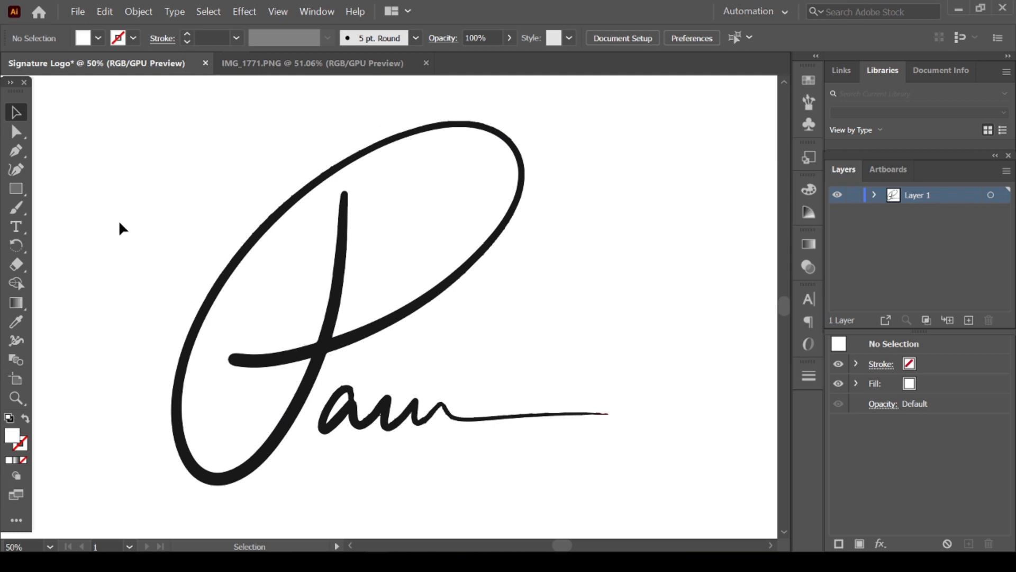
Select the whole signature group and display its anchor points along the large initial's outer edge
{"action": "left_click", "coordinate": [20, 166]}
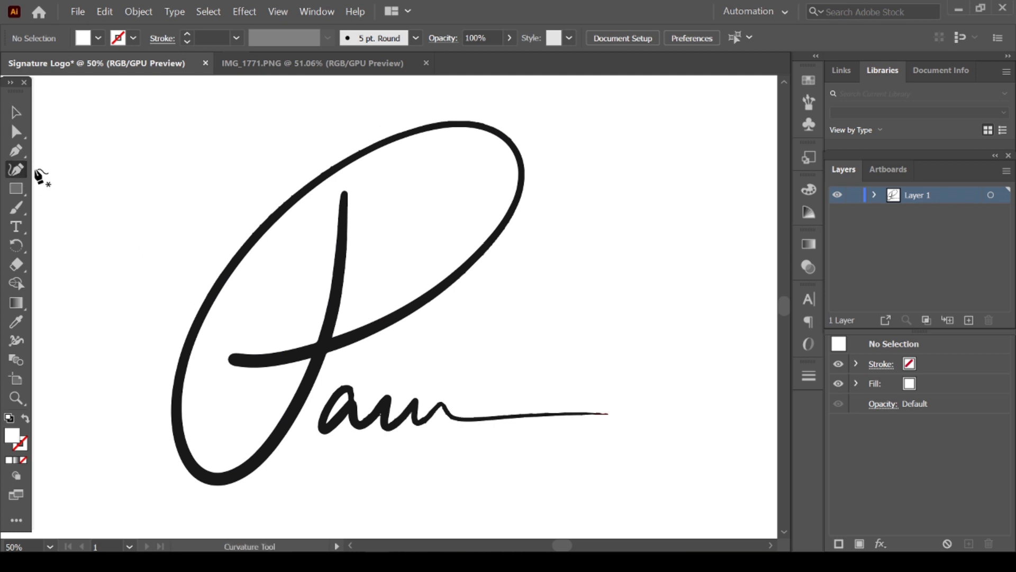
{"action": "left_click", "coordinate": [14, 113]}
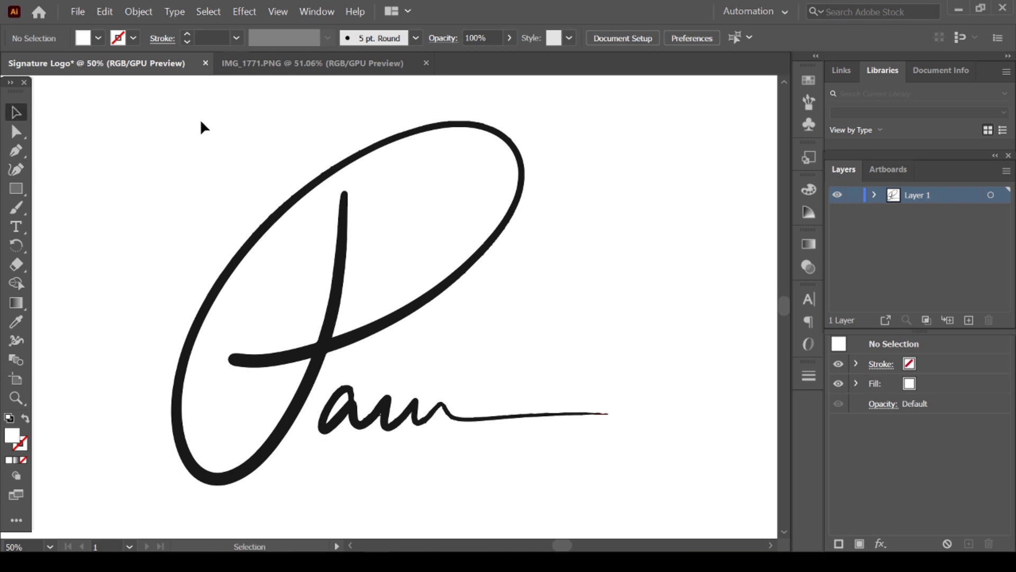
{"action": "left_click_drag", "start_coordinate": [201, 126], "coordinate": [609, 458]}
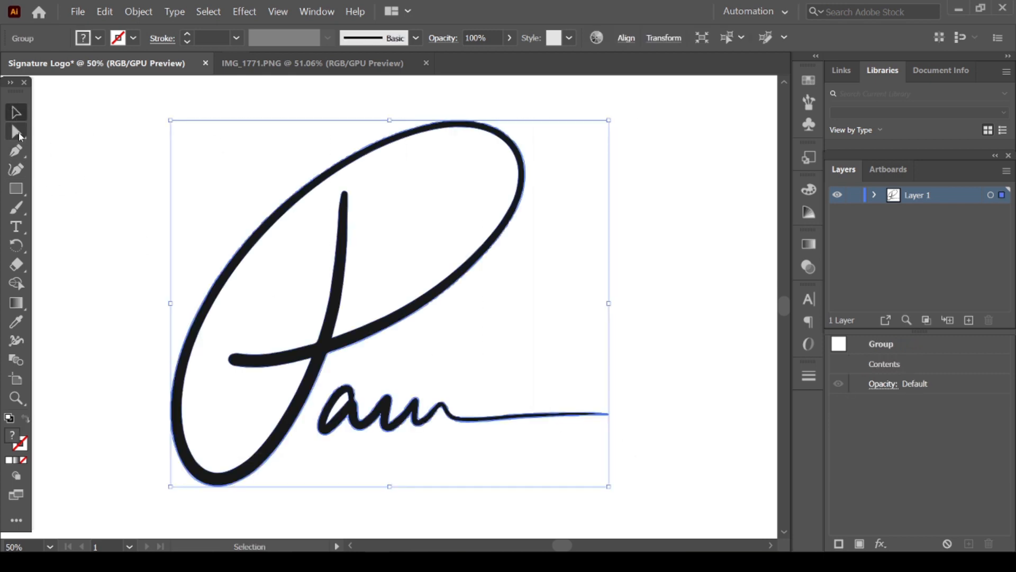
{"action": "left_click", "coordinate": [19, 137]}
{"action": "scroll", "coordinate": [349, 200], "scroll_direction": "up", "scroll_amount": 3}
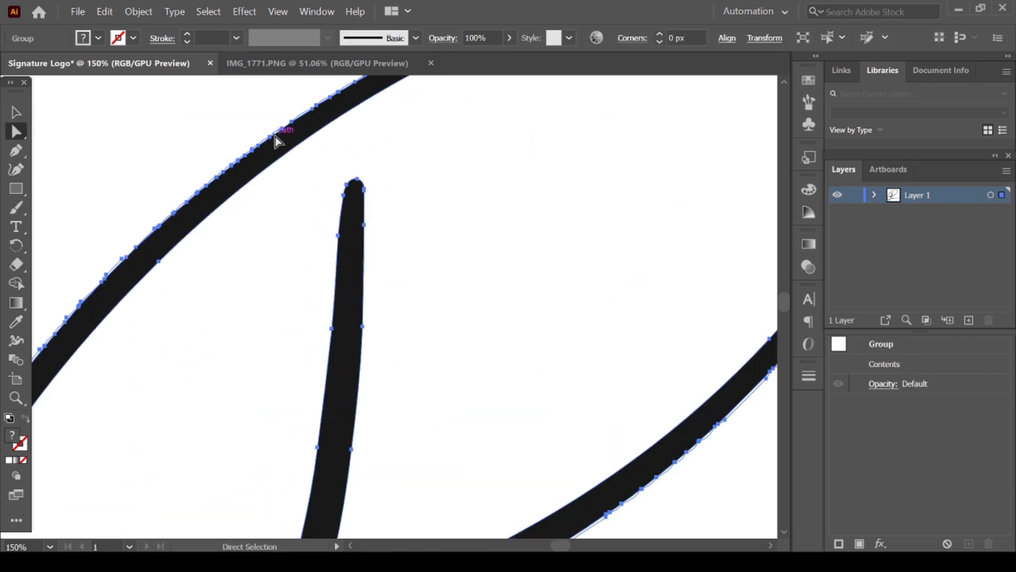
{"action": "scroll", "coordinate": [276, 140], "scroll_direction": "up", "scroll_amount": 3}
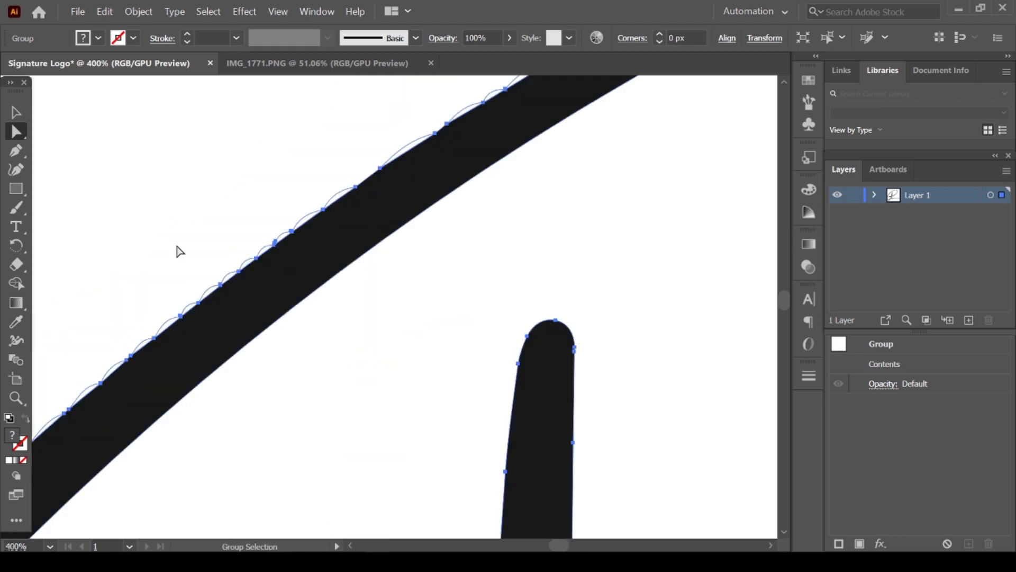
Use the Shape Builder to subtract the first white slivers on the initial's outer edge, beside the tip of its stem
{"action": "left_click", "coordinate": [16, 283]}
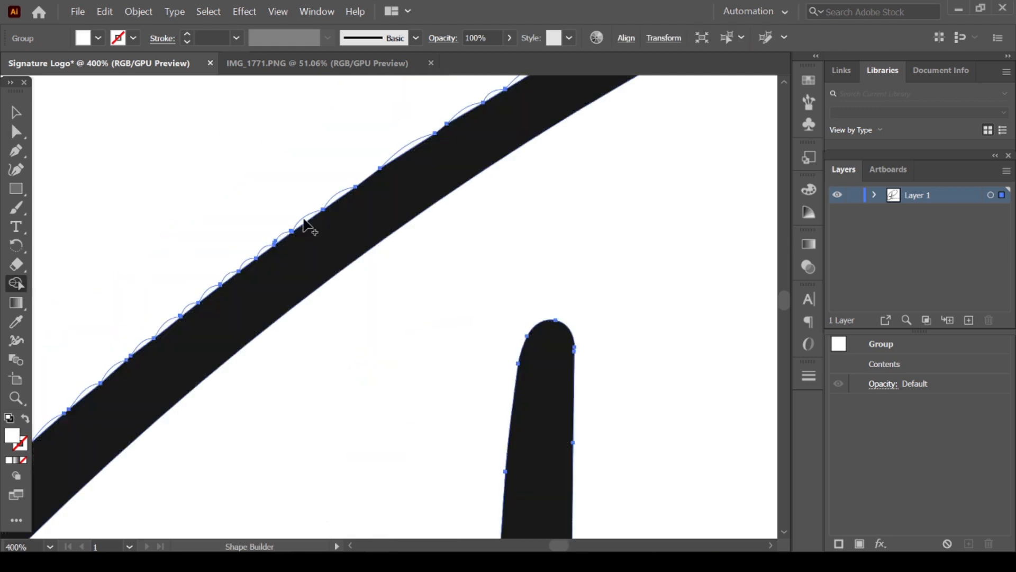
{"action": "left_click", "coordinate": [305, 219], "text": "alt"}
{"action": "left_click", "coordinate": [312, 206], "text": "alt"}
{"action": "scroll", "coordinate": [354, 276], "scroll_direction": "down", "scroll_amount": 4}
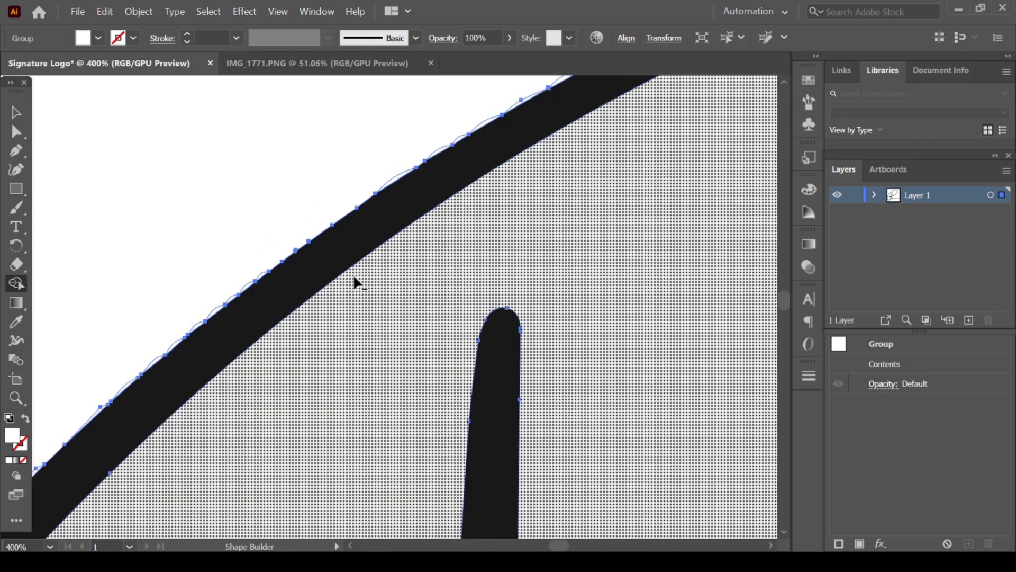
{"action": "scroll", "coordinate": [354, 274], "scroll_direction": "down", "scroll_amount": 3}
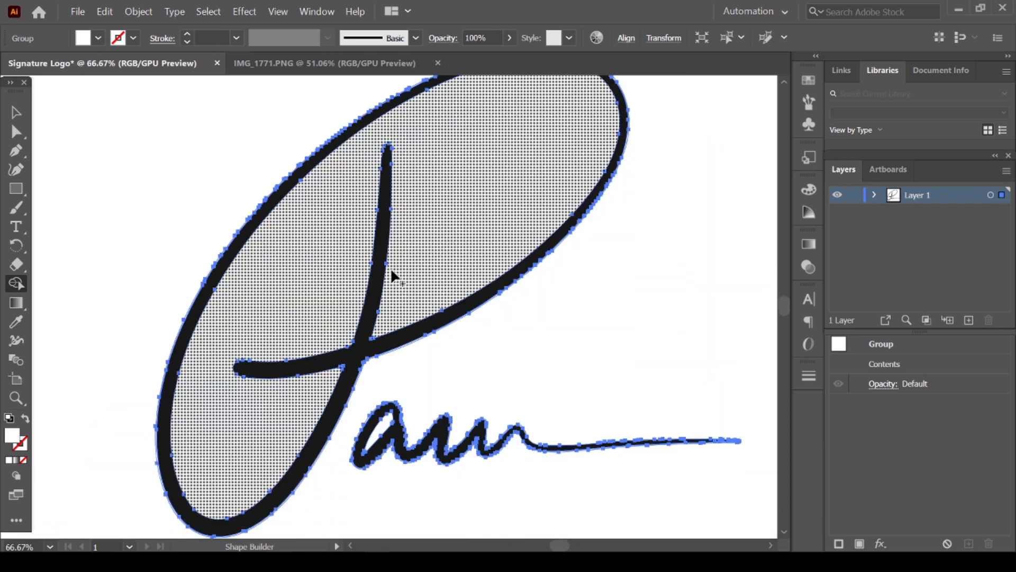
{"action": "scroll", "coordinate": [250, 291], "scroll_direction": "down", "scroll_amount": 1}
{"action": "scroll", "coordinate": [321, 171], "scroll_direction": "up", "scroll_amount": 7}
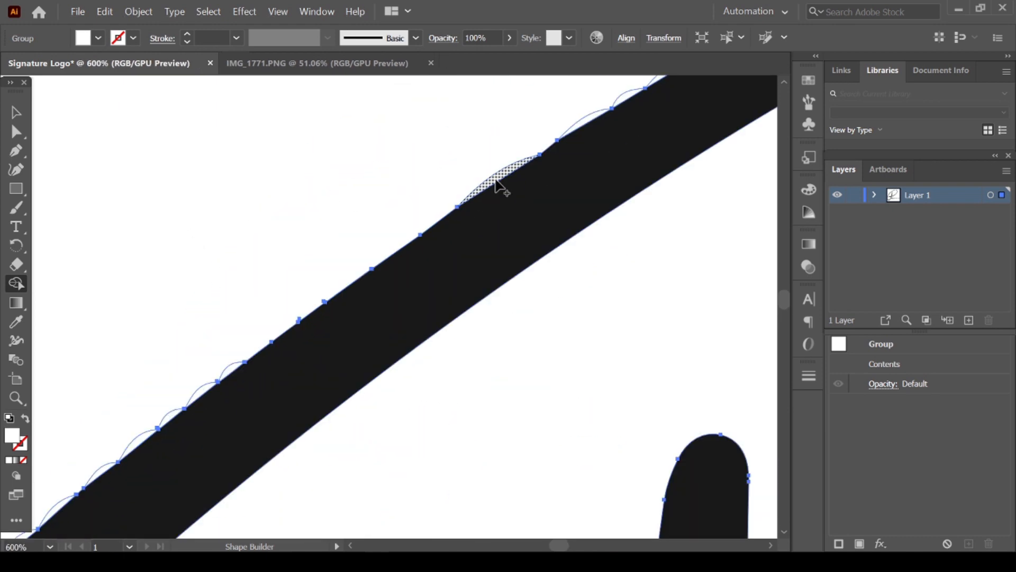
Subtract the next slivers down the initial's outer edge, on the slope left of the stem tip
{"action": "scroll", "coordinate": [212, 408], "scroll_direction": "down", "scroll_amount": 4}
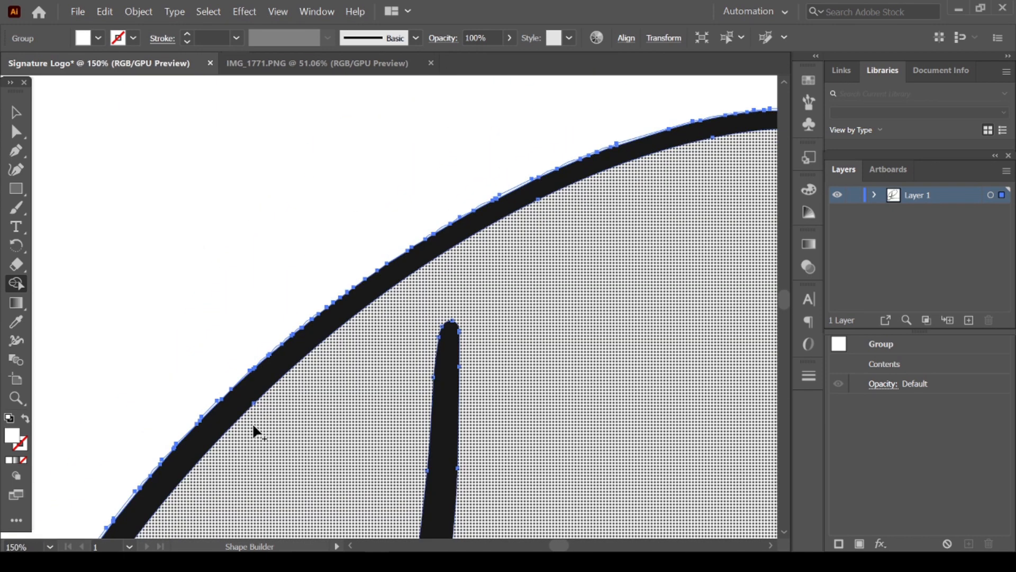
{"action": "scroll", "coordinate": [257, 431], "scroll_direction": "up", "scroll_amount": 4}
{"action": "left_click", "coordinate": [366, 344], "text": "alt"}
{"action": "left_click", "coordinate": [324, 374], "text": "alt"}
{"action": "scroll", "coordinate": [328, 376], "scroll_direction": "down", "scroll_amount": 1}
{"action": "left_click", "coordinate": [269, 350], "text": "alt"}
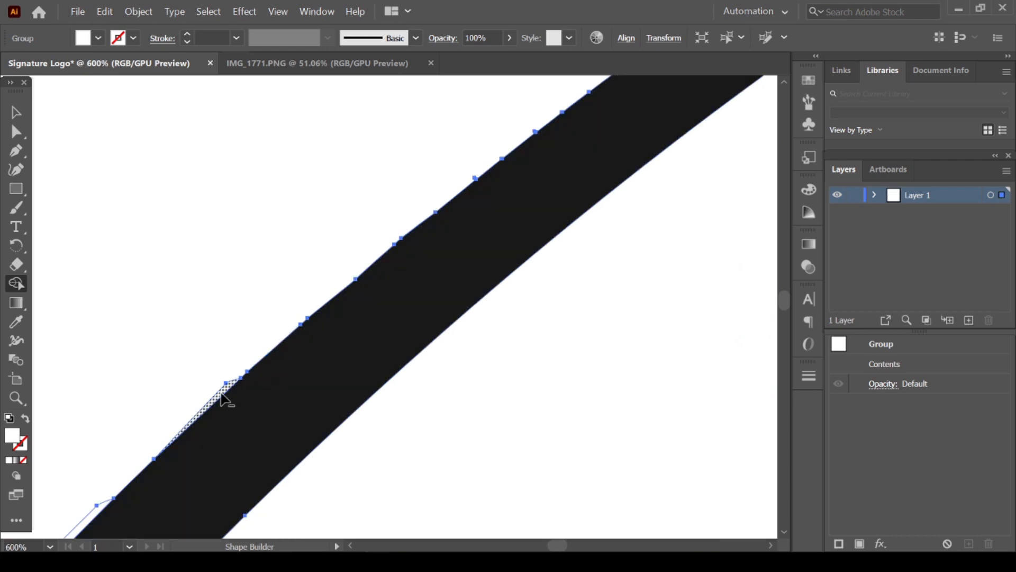
{"action": "left_click", "coordinate": [222, 391], "text": "alt"}
Subtract the slivers further down the upper-left slope of the initial's outer edge
{"action": "scroll", "coordinate": [259, 405], "scroll_direction": "down", "scroll_amount": 3}
{"action": "scroll", "coordinate": [297, 371], "scroll_direction": "left", "scroll_amount": 4}
{"action": "left_click", "coordinate": [380, 316], "text": "alt"}
{"action": "left_click", "coordinate": [279, 421], "text": "alt"}
{"action": "left_click", "coordinate": [228, 480], "text": "alt"}
Subtract the slivers where the initial's outer edge steepens toward its left side
{"action": "scroll", "coordinate": [256, 453], "scroll_direction": "down", "scroll_amount": 7}
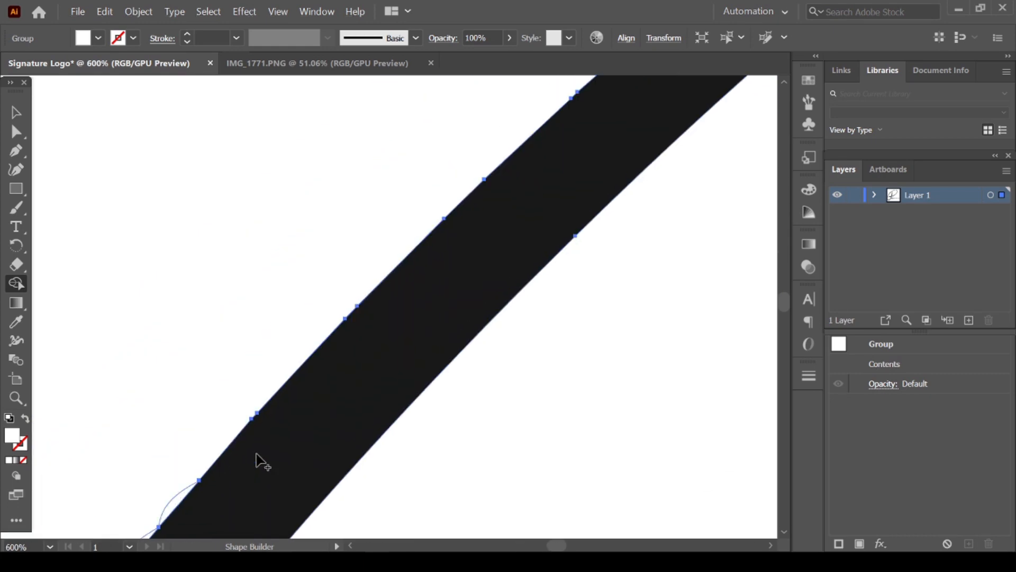
{"action": "scroll", "coordinate": [279, 403], "scroll_direction": "left", "scroll_amount": 5}
{"action": "left_click", "coordinate": [391, 394], "text": "alt"}
{"action": "left_click", "coordinate": [452, 319], "text": "alt"}
{"action": "left_click", "coordinate": [492, 272], "text": "alt"}
Subtract the remaining long slivers along the left side of the initial's outer edge
{"action": "scroll", "coordinate": [398, 428], "scroll_direction": "down", "scroll_amount": 8}
{"action": "scroll", "coordinate": [371, 407], "scroll_direction": "left", "scroll_amount": 5}
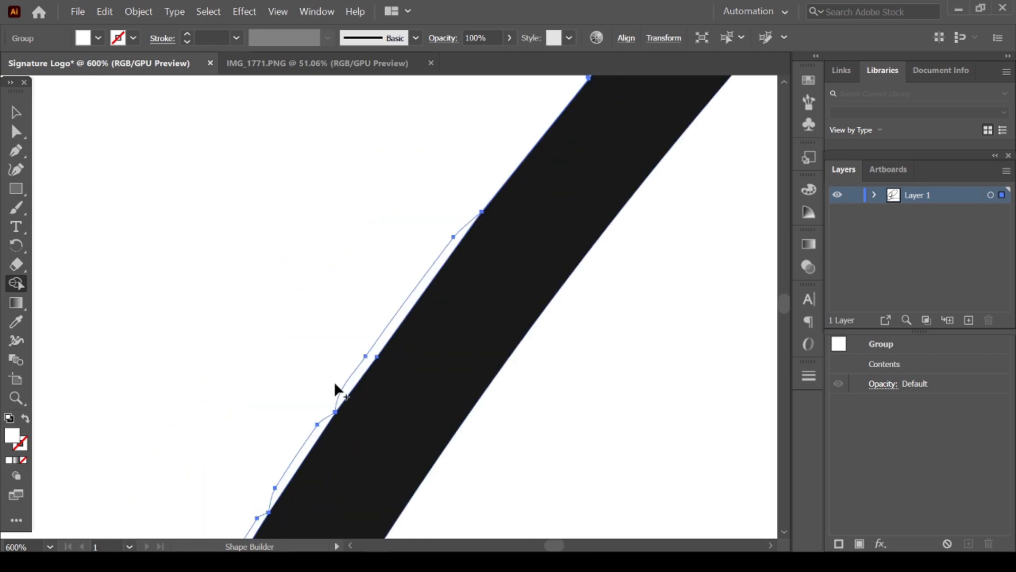
{"action": "left_click", "coordinate": [392, 327], "text": "alt"}
{"action": "left_click", "coordinate": [296, 458], "text": "alt"}
{"action": "scroll", "coordinate": [312, 464], "scroll_direction": "down", "scroll_amount": 10}
{"action": "scroll", "coordinate": [297, 444], "scroll_direction": "left", "scroll_amount": 5}
{"action": "scroll", "coordinate": [465, 449], "scroll_direction": "down", "scroll_amount": 4}
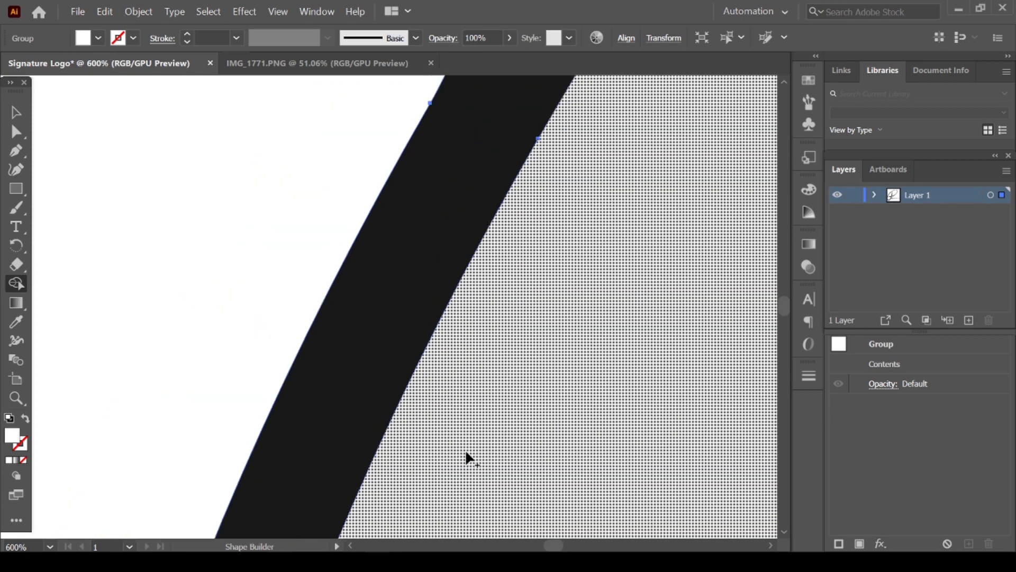
Subtract the slivers under the initial's loop, along its lower-right outer edge
{"action": "scroll", "coordinate": [668, 453], "scroll_direction": "right", "scroll_amount": 6}
{"action": "scroll", "coordinate": [636, 413], "scroll_direction": "up", "scroll_amount": 12}
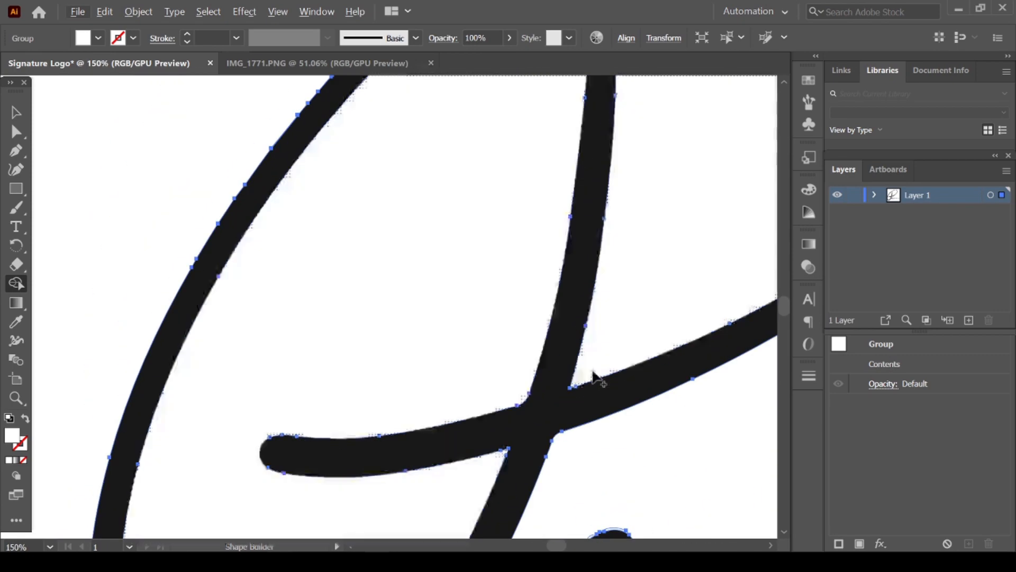
{"action": "scroll", "coordinate": [630, 389], "scroll_direction": "right", "scroll_amount": 4}
{"action": "scroll", "coordinate": [635, 395], "scroll_direction": "down", "scroll_amount": 2}
{"action": "key", "text": "alt"}
{"action": "scroll", "coordinate": [678, 389], "scroll_direction": "right", "scroll_amount": 5}
{"action": "scroll", "coordinate": [596, 296], "scroll_direction": "up", "scroll_amount": 3}
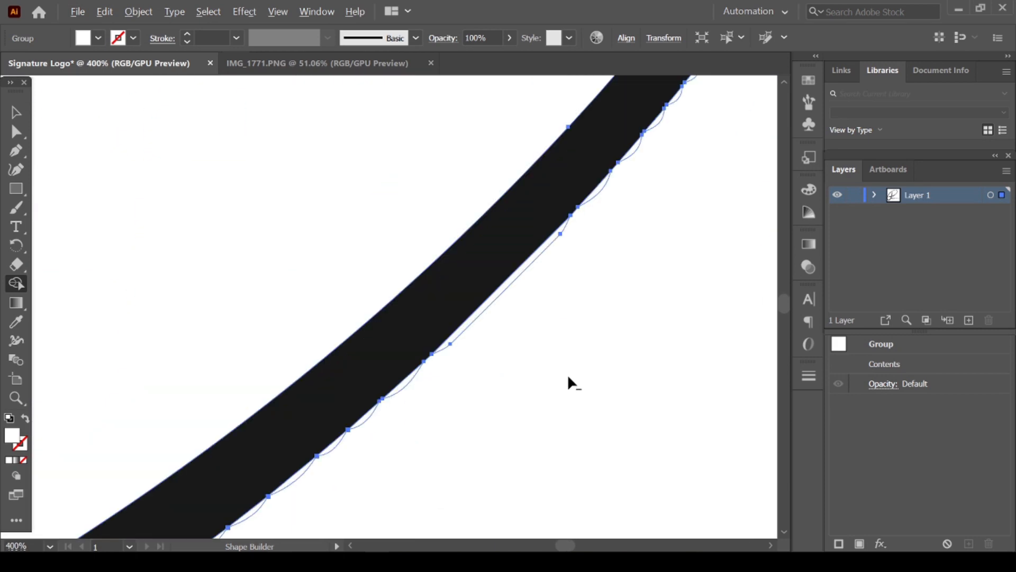
{"action": "scroll", "coordinate": [450, 405], "scroll_direction": "down", "scroll_amount": 3}
{"action": "scroll", "coordinate": [228, 455], "scroll_direction": "left", "scroll_amount": 3}
{"action": "left_click", "coordinate": [385, 381], "text": "alt"}
{"action": "left_click", "coordinate": [426, 349], "text": "alt"}
{"action": "scroll", "coordinate": [455, 347], "scroll_direction": "up", "scroll_amount": 1}
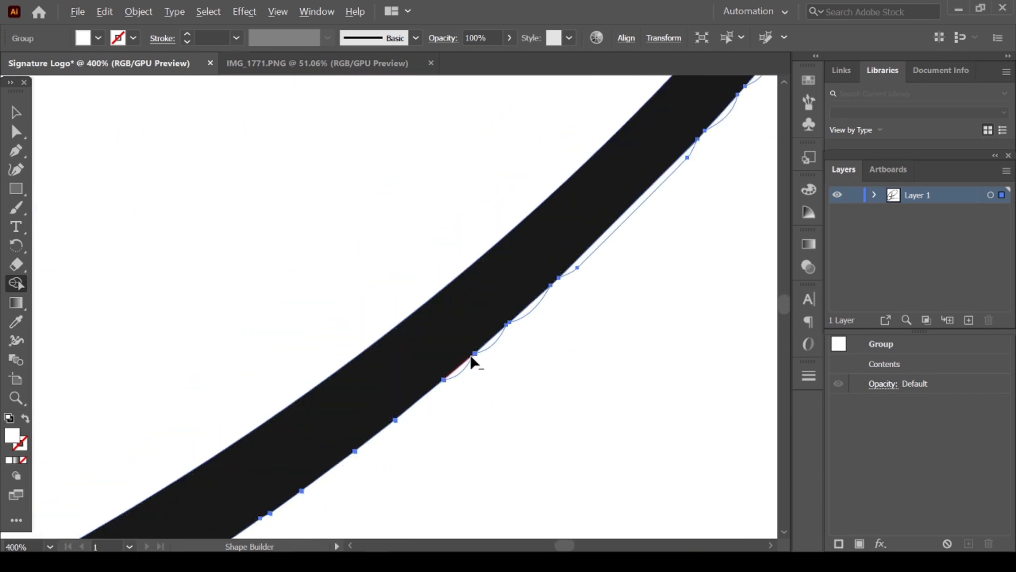
{"action": "left_click", "coordinate": [540, 305], "text": "alt"}
{"action": "left_click", "coordinate": [592, 250], "text": "alt"}
Subtract the small slivers up the right side of the initial's loop
{"action": "scroll", "coordinate": [593, 250], "scroll_direction": "up", "scroll_amount": 6}
{"action": "scroll", "coordinate": [641, 301], "scroll_direction": "right", "scroll_amount": 4}
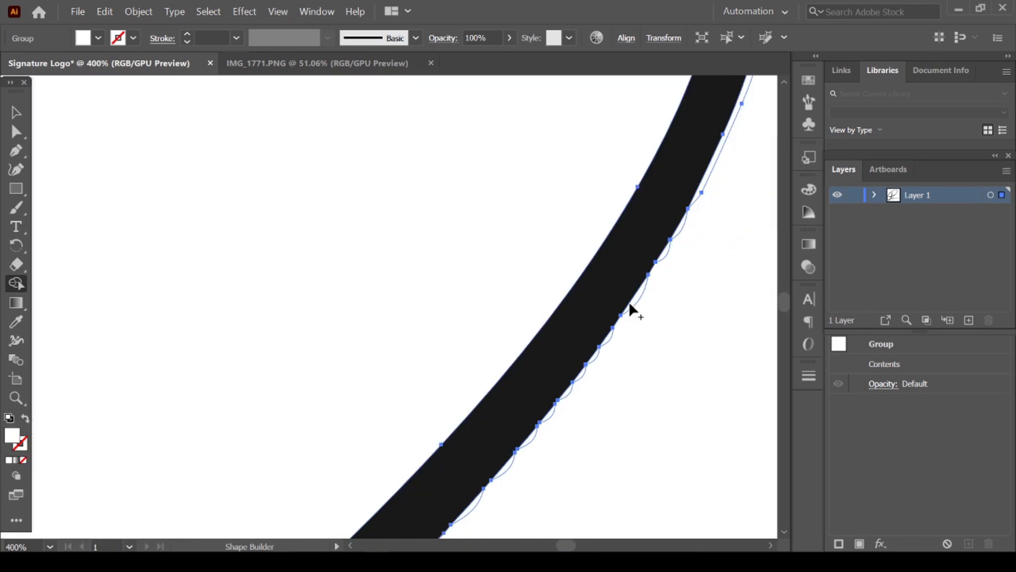
{"action": "scroll", "coordinate": [629, 305], "scroll_direction": "down", "scroll_amount": 1}
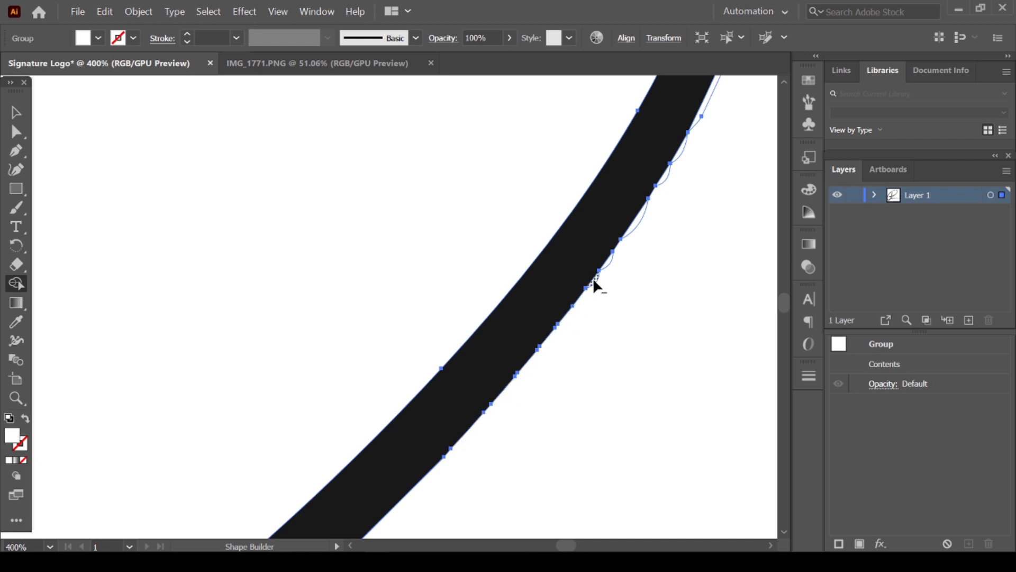
{"action": "left_click", "coordinate": [594, 280], "text": "alt"}
{"action": "left_click", "coordinate": [608, 263], "text": "alt"}
{"action": "left_click", "coordinate": [634, 227], "text": "alt"}
Subtract the slivers around the upper-right curve of the initial's loop
{"action": "scroll", "coordinate": [654, 233], "scroll_direction": "up", "scroll_amount": 1}
{"action": "scroll", "coordinate": [673, 241], "scroll_direction": "right", "scroll_amount": 3}
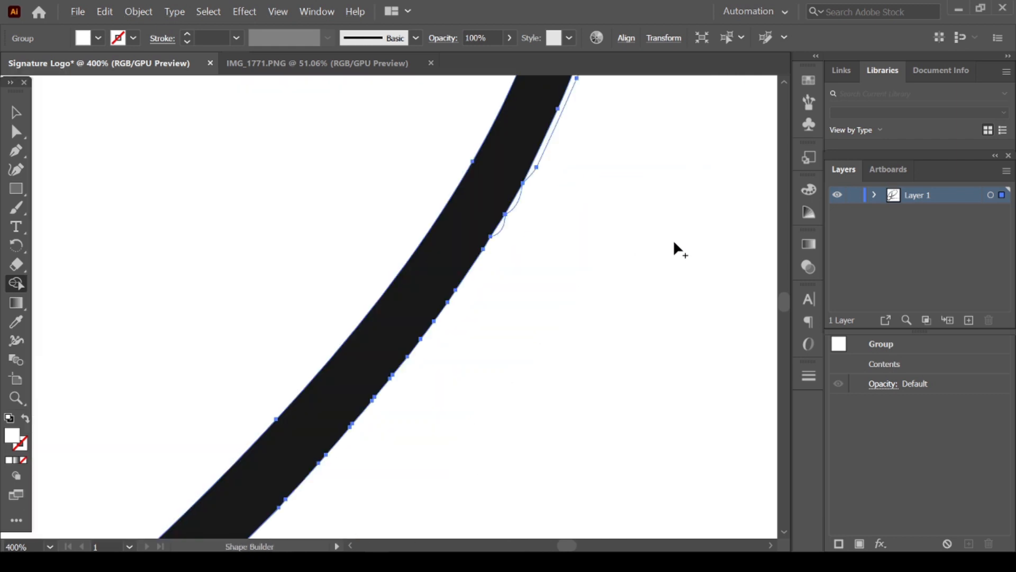
{"action": "scroll", "coordinate": [497, 377], "scroll_direction": "up", "scroll_amount": 3}
{"action": "scroll", "coordinate": [640, 306], "scroll_direction": "up", "scroll_amount": 7}
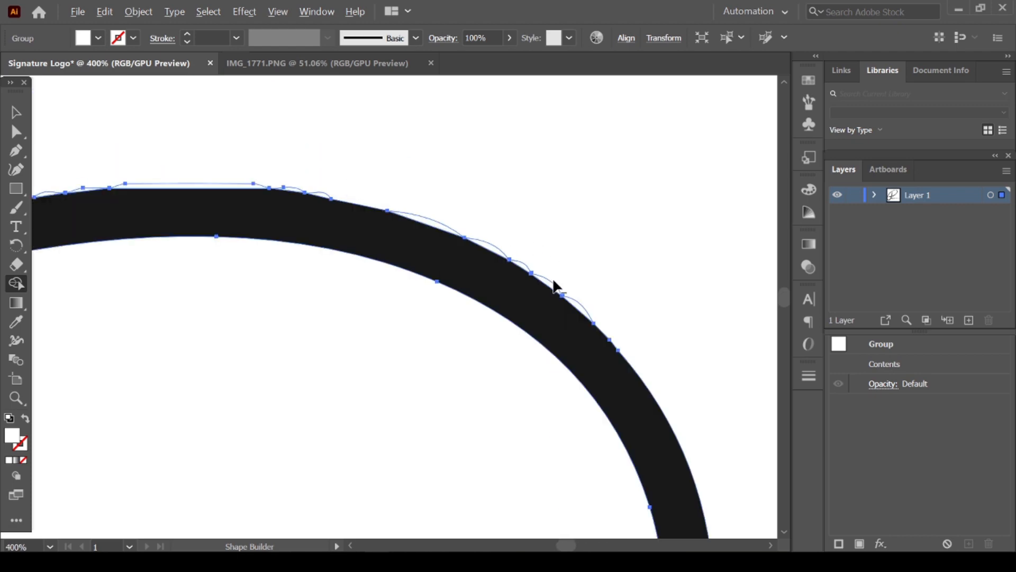
{"action": "left_click", "coordinate": [538, 278], "text": "alt"}
{"action": "left_click", "coordinate": [522, 264], "text": "alt"}
{"action": "left_click", "coordinate": [493, 246], "text": "alt"}
{"action": "left_click", "coordinate": [432, 223], "text": "alt"}
Subtract the slivers across the crest of the initial's loop
{"action": "scroll", "coordinate": [303, 221], "scroll_direction": "left", "scroll_amount": 4}
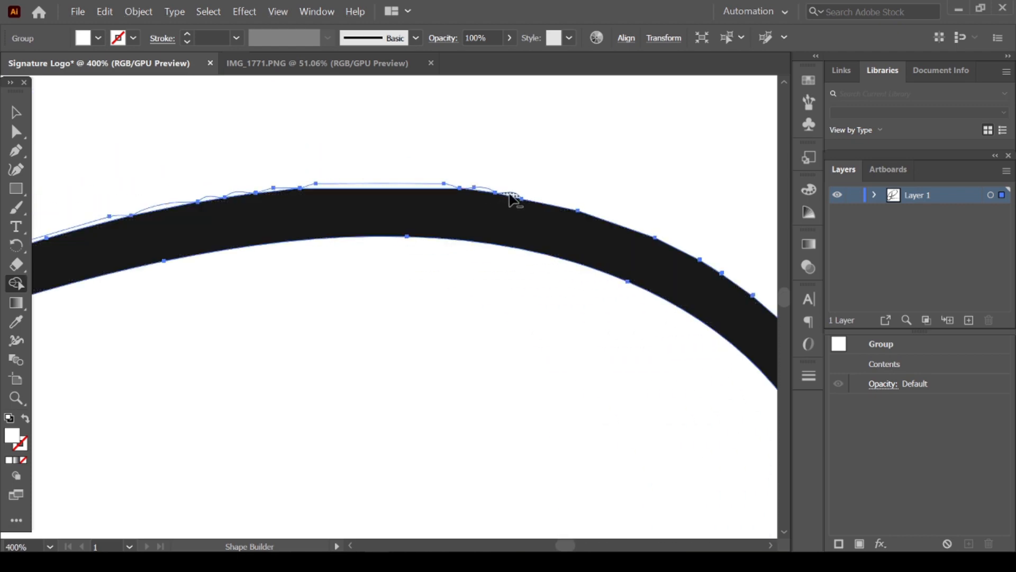
{"action": "left_click", "coordinate": [509, 195], "text": "alt"}
{"action": "left_click", "coordinate": [480, 189], "text": "alt"}
{"action": "left_click", "coordinate": [386, 187], "text": "alt"}
{"action": "left_click", "coordinate": [282, 189], "text": "alt"}
{"action": "left_click", "coordinate": [242, 193], "text": "alt"}
{"action": "left_click", "coordinate": [205, 199], "text": "alt"}
{"action": "left_click", "coordinate": [170, 205], "text": "alt"}
Subtract the slivers on the gentle slope left of the loop's crest
{"action": "scroll", "coordinate": [281, 281], "scroll_direction": "left", "scroll_amount": 6}
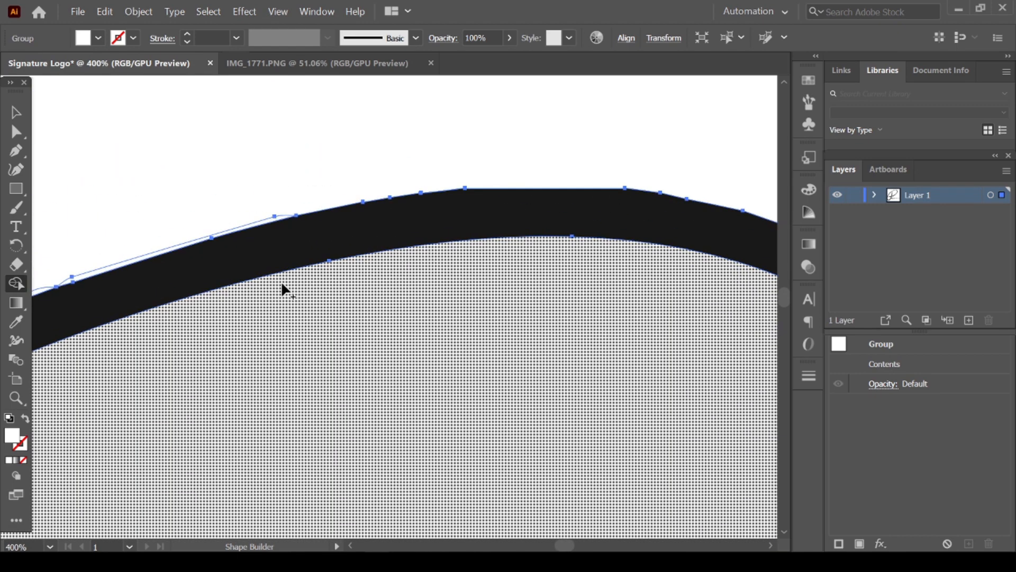
{"action": "left_click", "coordinate": [270, 258], "text": "alt"}
{"action": "left_click", "coordinate": [168, 290], "text": "alt"}
{"action": "left_click", "coordinate": [136, 301], "text": "alt"}
{"action": "left_click", "coordinate": [115, 310], "text": "alt"}
{"action": "scroll", "coordinate": [259, 332], "scroll_direction": "left", "scroll_amount": 4}
{"action": "left_click", "coordinate": [259, 330], "text": "alt"}
{"action": "left_click", "coordinate": [207, 351], "text": "alt"}
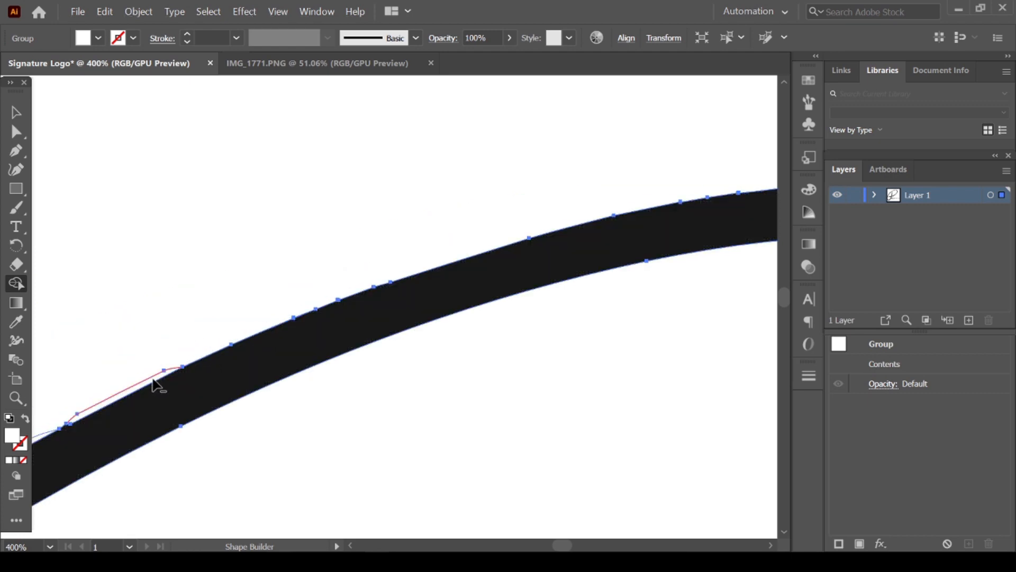
{"action": "left_click", "coordinate": [150, 375], "text": "alt"}
Subtract the last slivers on the initial's upper-left slope, closing the gap to the part already cleaned
{"action": "scroll", "coordinate": [283, 372], "scroll_direction": "left", "scroll_amount": 5}
{"action": "scroll", "coordinate": [283, 372], "scroll_direction": "left", "scroll_amount": 2}
{"action": "scroll", "coordinate": [283, 372], "scroll_direction": "down", "scroll_amount": 3}
{"action": "left_click", "coordinate": [223, 393], "text": "alt"}
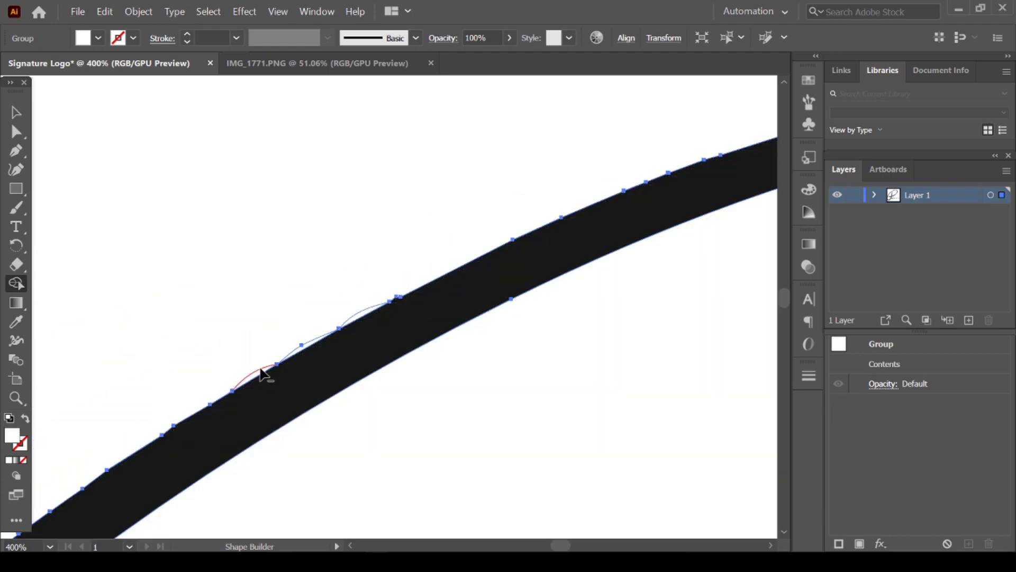
{"action": "left_click", "coordinate": [259, 370], "text": "alt"}
{"action": "left_click", "coordinate": [310, 341], "text": "alt"}
{"action": "left_click", "coordinate": [379, 304], "text": "alt"}
Subtract the slivers along the left side of the first small letter, the "a"
{"action": "scroll", "coordinate": [574, 382], "scroll_direction": "down", "scroll_amount": 6}
{"action": "scroll", "coordinate": [574, 382], "scroll_direction": "down", "scroll_amount": 6}
{"action": "scroll", "coordinate": [676, 357], "scroll_direction": "up", "scroll_amount": 5}
{"action": "scroll", "coordinate": [676, 357], "scroll_direction": "down", "scroll_amount": 1}
{"action": "scroll", "coordinate": [676, 357], "scroll_direction": "left", "scroll_amount": 3}
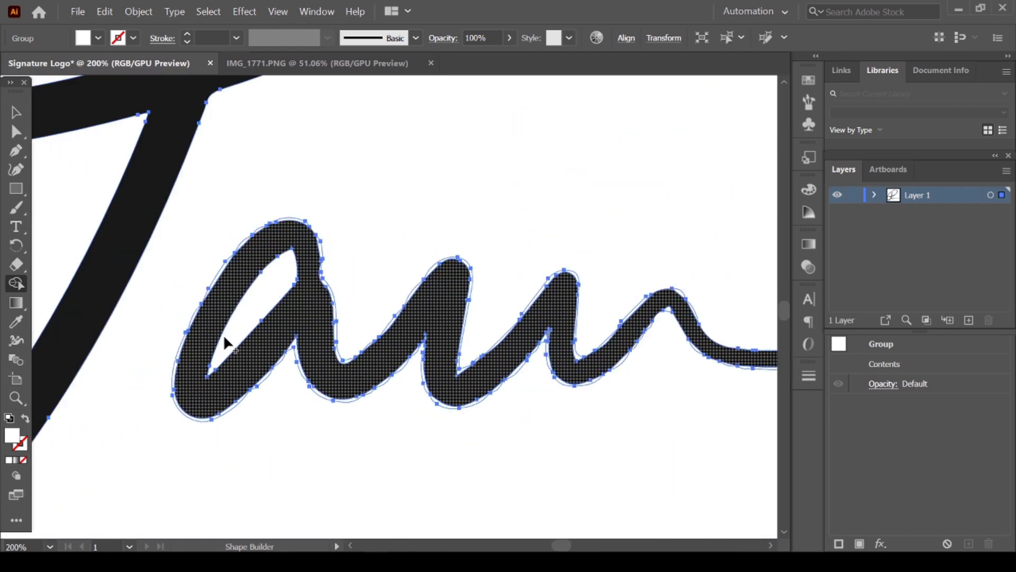
{"action": "scroll", "coordinate": [223, 336], "scroll_direction": "up", "scroll_amount": 1}
{"action": "left_click", "coordinate": [251, 268], "text": "alt"}
{"action": "left_click", "coordinate": [205, 366], "text": "alt"}
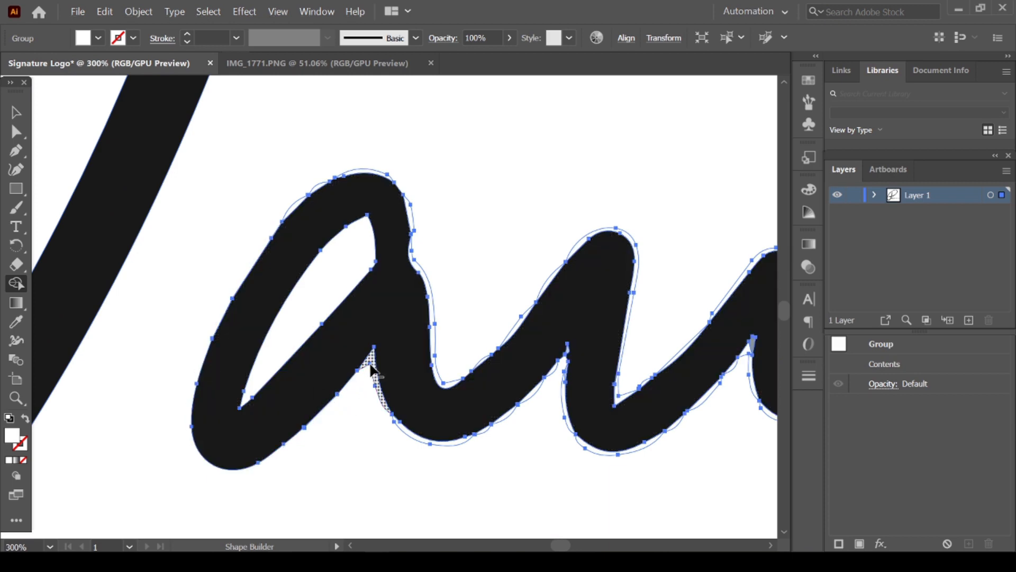
Subtract the slivers beneath the "a", down its right side and over its top
{"action": "left_click", "coordinate": [372, 371], "text": "alt"}
{"action": "left_click", "coordinate": [447, 386], "text": "alt"}
{"action": "left_click", "coordinate": [412, 217], "text": "alt"}
{"action": "left_click", "coordinate": [336, 180], "text": "alt"}
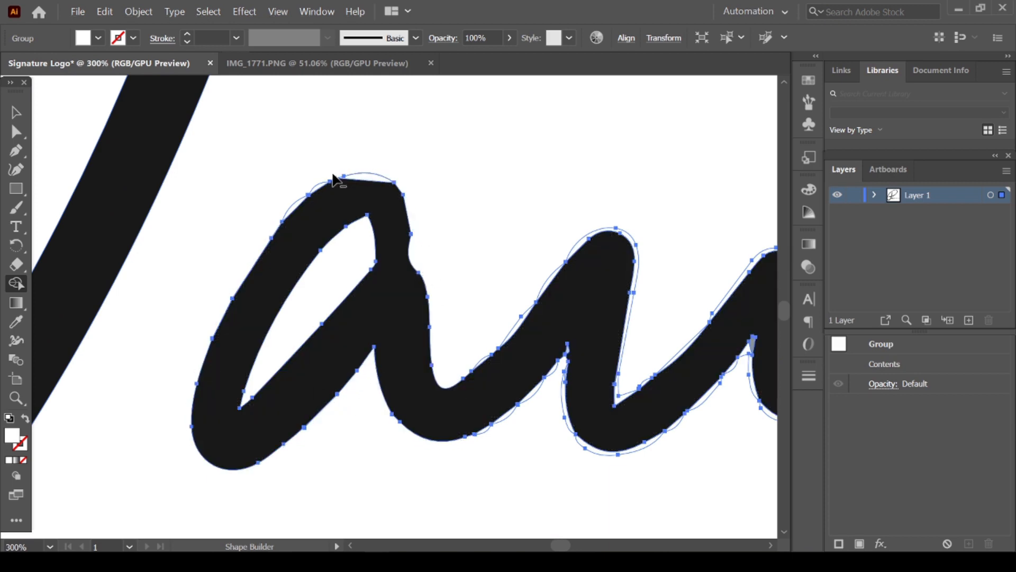
{"action": "left_click", "coordinate": [366, 177], "text": "alt"}
{"action": "left_click", "coordinate": [319, 186], "text": "alt"}
{"action": "left_click", "coordinate": [294, 206], "text": "alt"}
Subtract the slivers on the stroke rising from the "a" to the next peak, undoing accidental removals
{"action": "left_click", "coordinate": [516, 327], "text": "alt"}
{"action": "left_click", "coordinate": [481, 361], "text": "alt"}
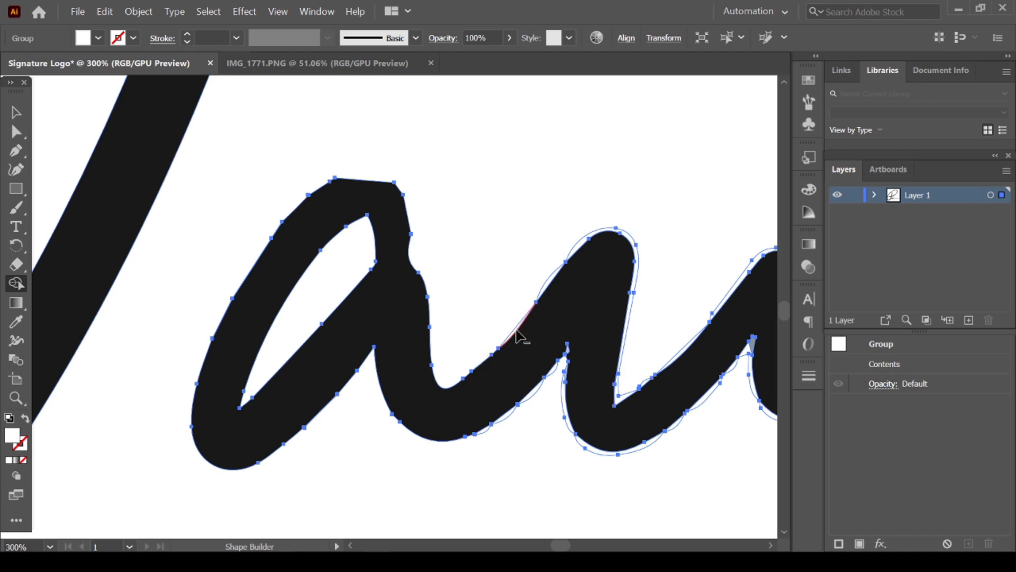
{"action": "left_click", "coordinate": [517, 330], "text": "alt"}
{"action": "key", "text": "ctrl+z"}
{"action": "left_click", "coordinate": [514, 331], "text": "alt"}
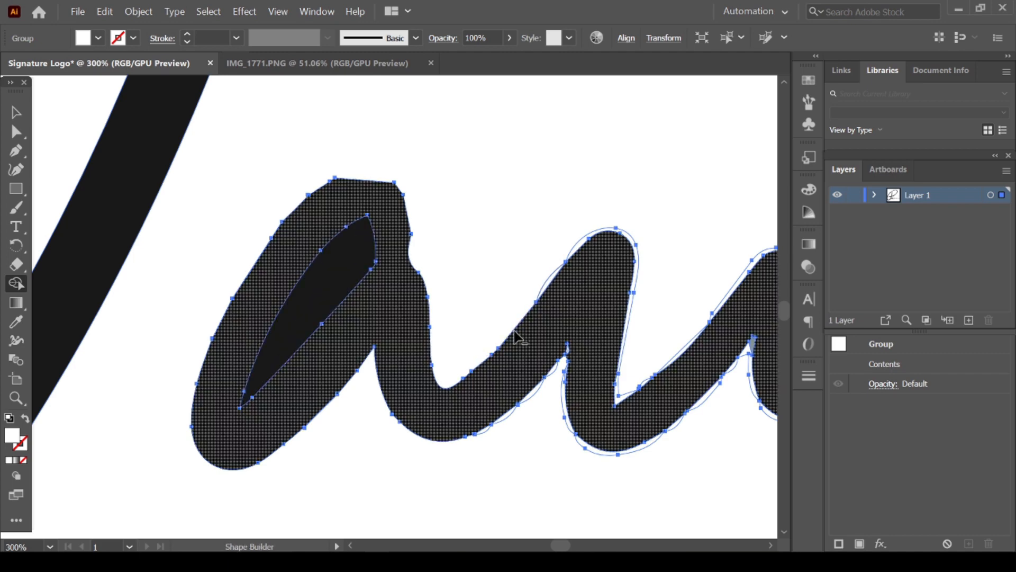
{"action": "key", "text": "ctrl+z"}
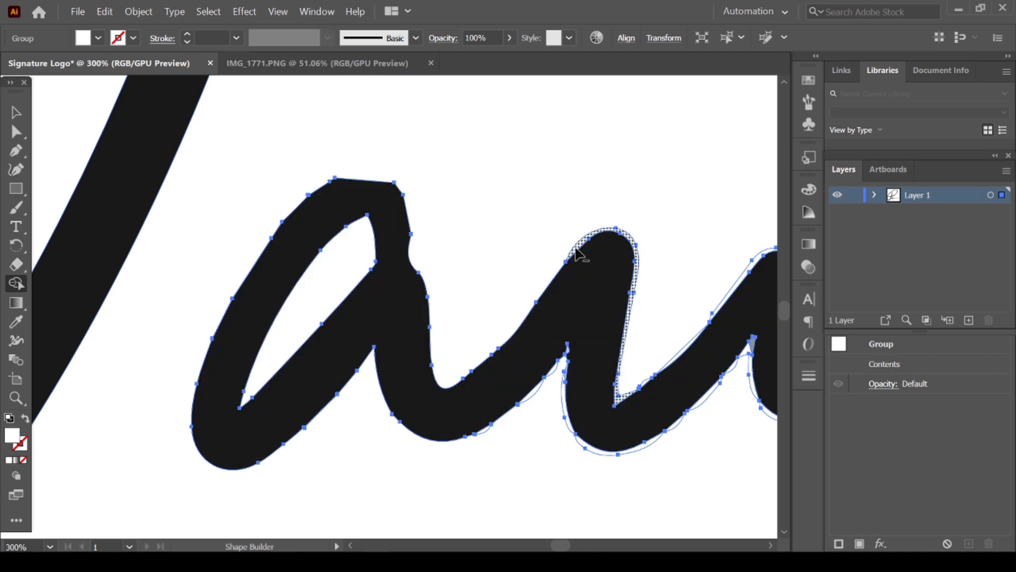
Subtract the slivers around the first peak after the "a" and beneath the stroke leading up to it, including the narrow notch
{"action": "left_click", "coordinate": [575, 248], "text": "alt"}
{"action": "left_click", "coordinate": [563, 397], "text": "alt"}
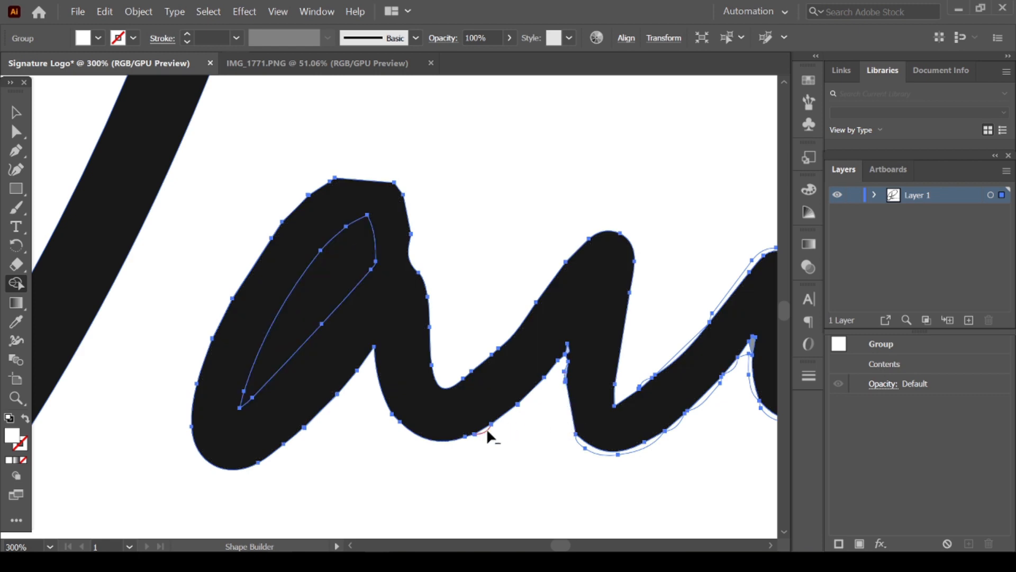
{"action": "scroll", "coordinate": [578, 367], "scroll_direction": "up", "scroll_amount": 3}
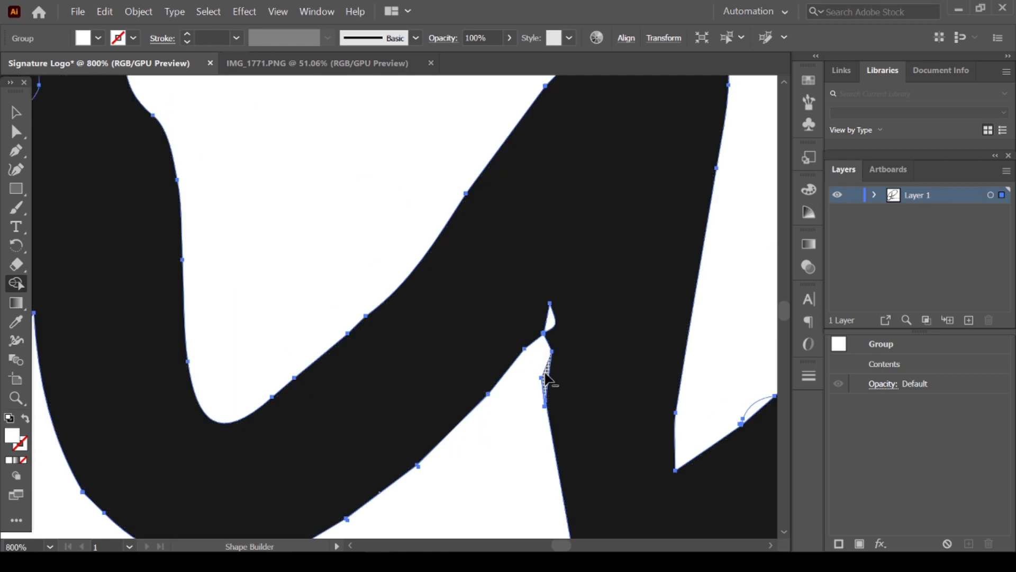
{"action": "scroll", "coordinate": [545, 384], "scroll_direction": "down", "scroll_amount": 3}
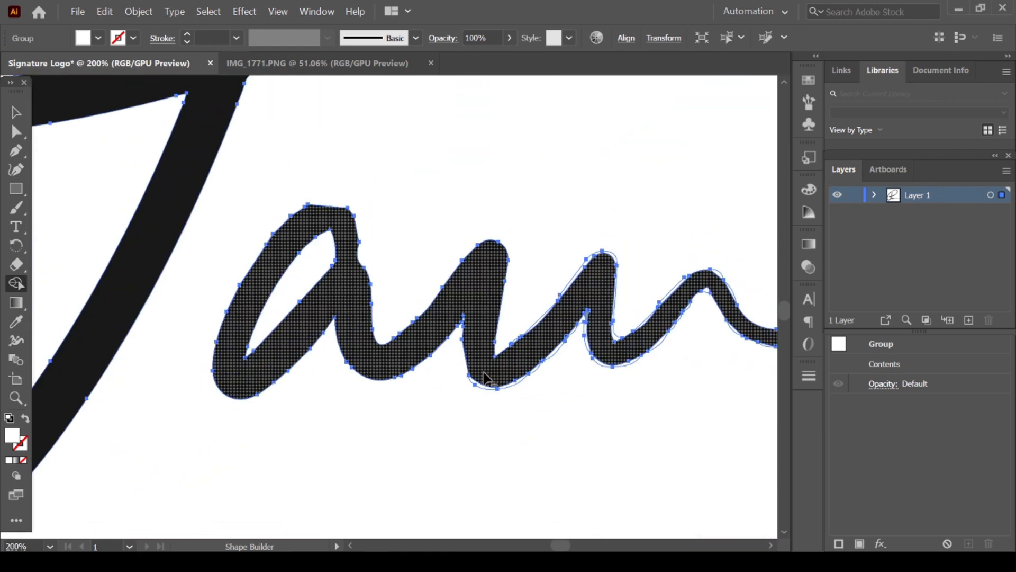
Subtract the slivers around the remaining peaks and valleys of the small letters, down to where the tail begins
{"action": "scroll", "coordinate": [606, 415], "scroll_direction": "up", "scroll_amount": 2}
{"action": "scroll", "coordinate": [637, 348], "scroll_direction": "down", "scroll_amount": 2}
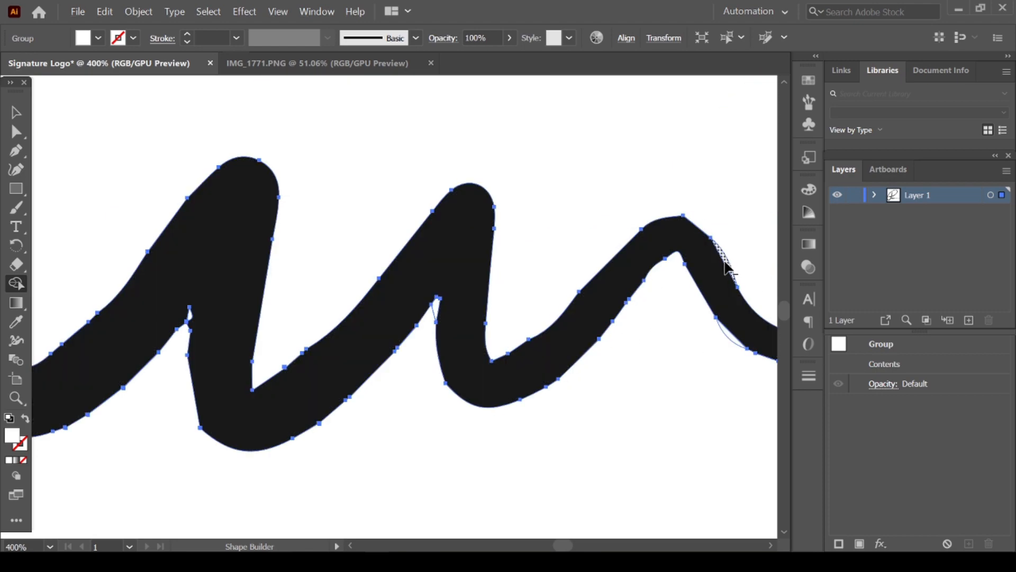
{"action": "scroll", "coordinate": [726, 265], "scroll_direction": "right", "scroll_amount": 5}
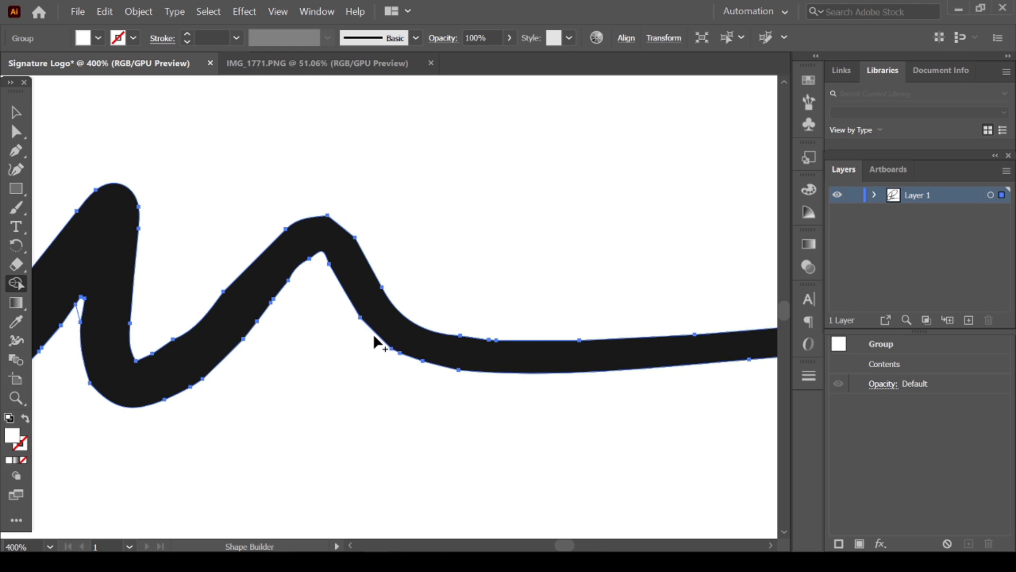
Subtract the slivers along the signature's long tail stroke and at its tapered tip
{"action": "scroll", "coordinate": [377, 343], "scroll_direction": "right", "scroll_amount": 5}
{"action": "scroll", "coordinate": [726, 334], "scroll_direction": "up", "scroll_amount": 1}
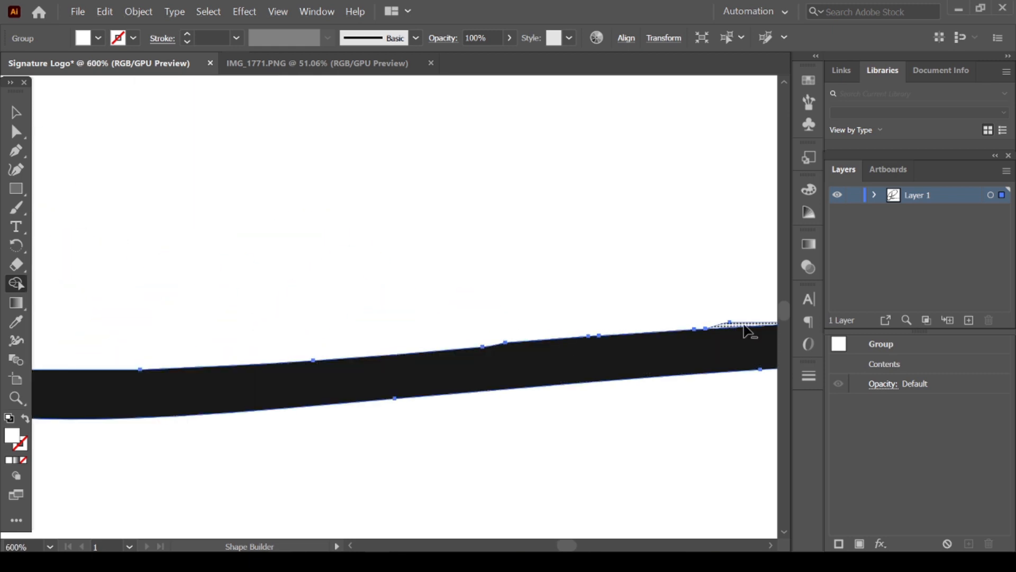
{"action": "scroll", "coordinate": [747, 331], "scroll_direction": "right", "scroll_amount": 5}
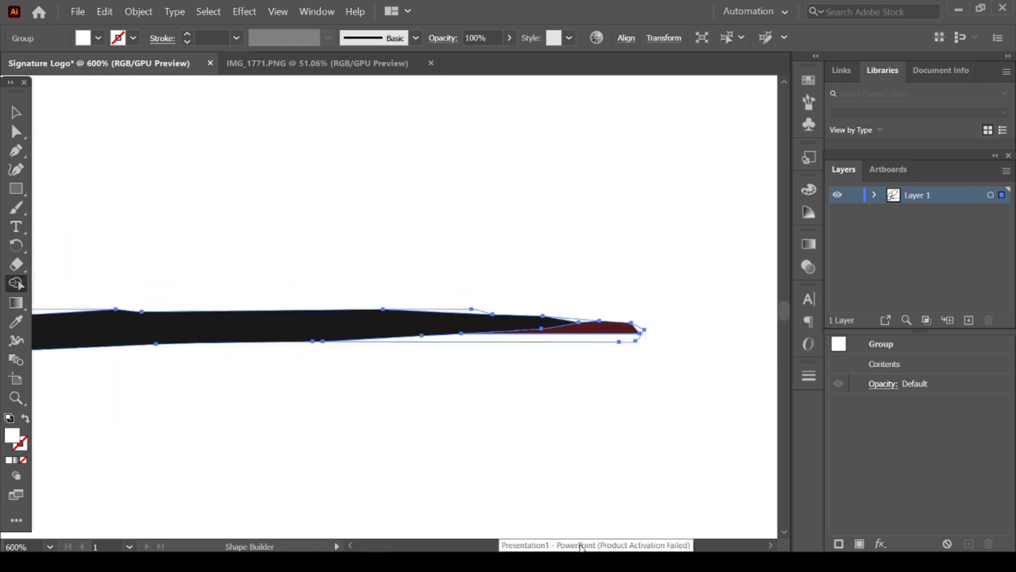
{"action": "left_click", "coordinate": [468, 311], "text": "alt"}
{"action": "left_click", "coordinate": [606, 328], "text": "alt"}
{"action": "scroll", "coordinate": [654, 370], "scroll_direction": "down", "scroll_amount": 5}
{"action": "scroll", "coordinate": [264, 372], "scroll_direction": "up", "scroll_amount": 5}
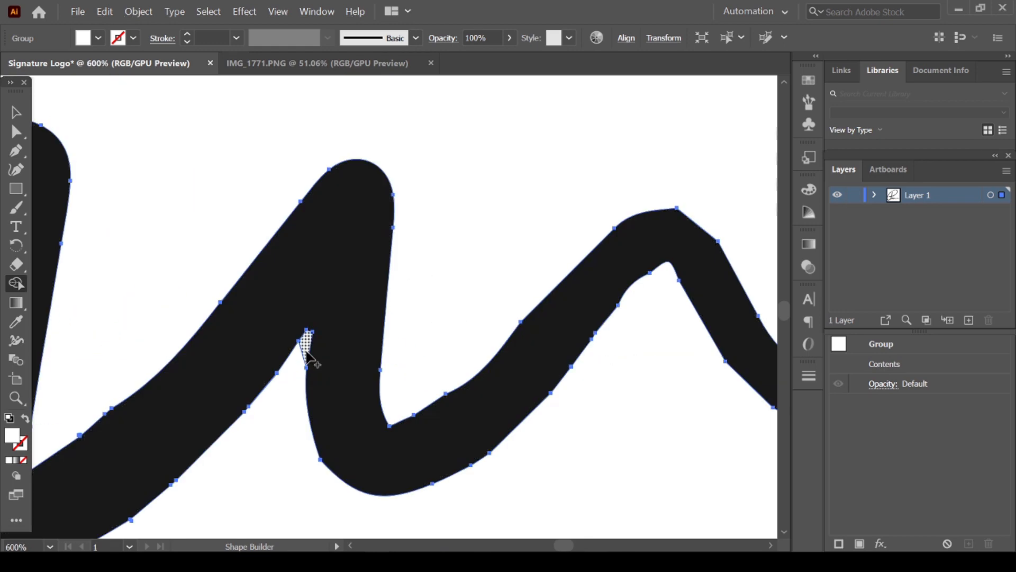
Deselect the artwork and inspect the whole cleaned signature
{"action": "left_click", "coordinate": [16, 112]}
{"action": "scroll", "coordinate": [464, 266], "scroll_direction": "down", "scroll_amount": 4}
{"action": "left_click", "coordinate": [389, 329]}
{"action": "scroll", "coordinate": [353, 314], "scroll_direction": "up", "scroll_amount": 2}
{"action": "scroll", "coordinate": [511, 329], "scroll_direction": "down", "scroll_amount": 5}
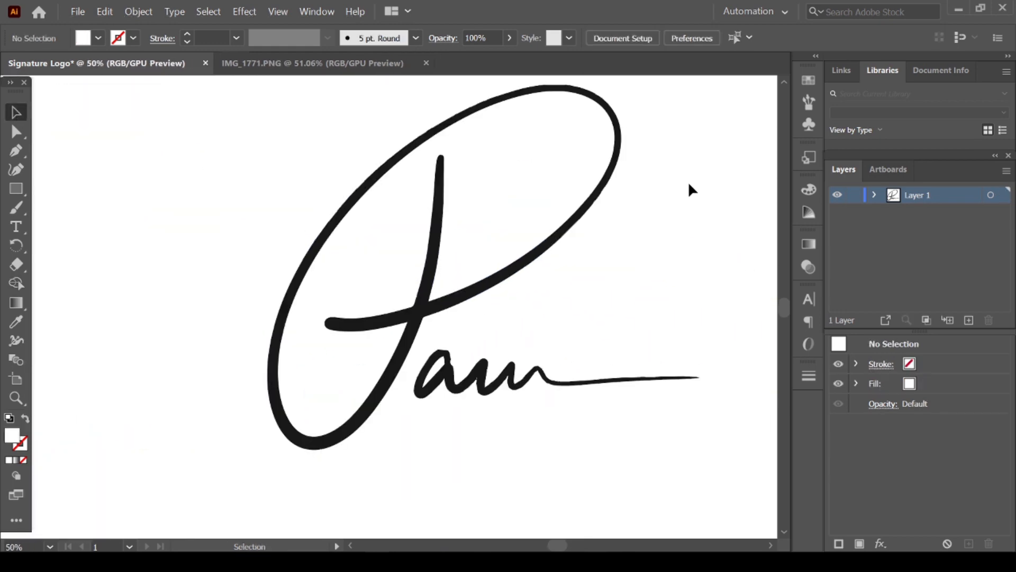
{"action": "scroll", "coordinate": [688, 185], "scroll_direction": "up", "scroll_amount": 1}
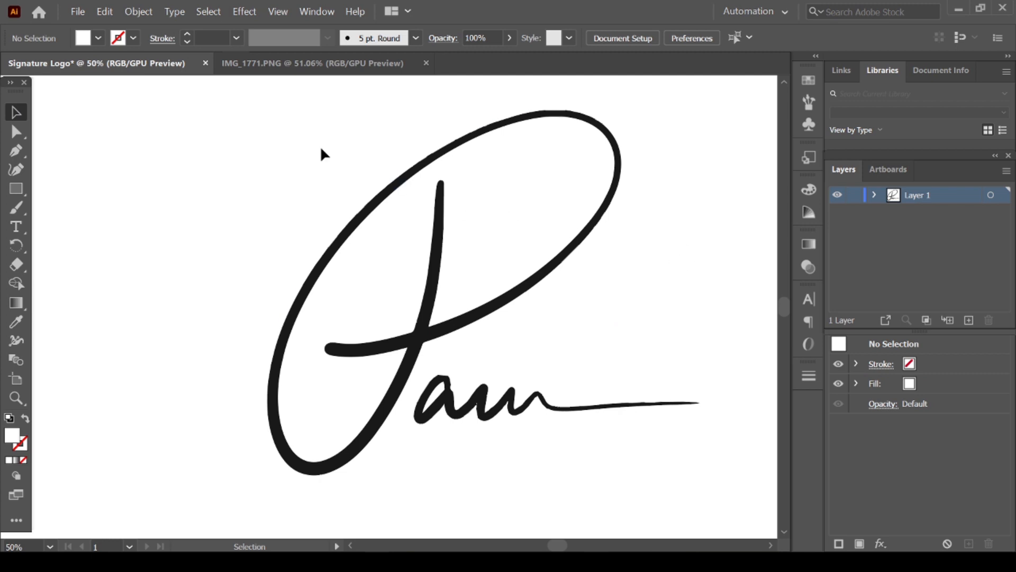
{"action": "mouse_move", "coordinate": [116, 107]}
{"action": "left_mouse_down"}
{"action": "mouse_move", "coordinate": [684, 465]}
{"action": "mouse_move", "coordinate": [688, 457]}
{"action": "left_mouse_up"}
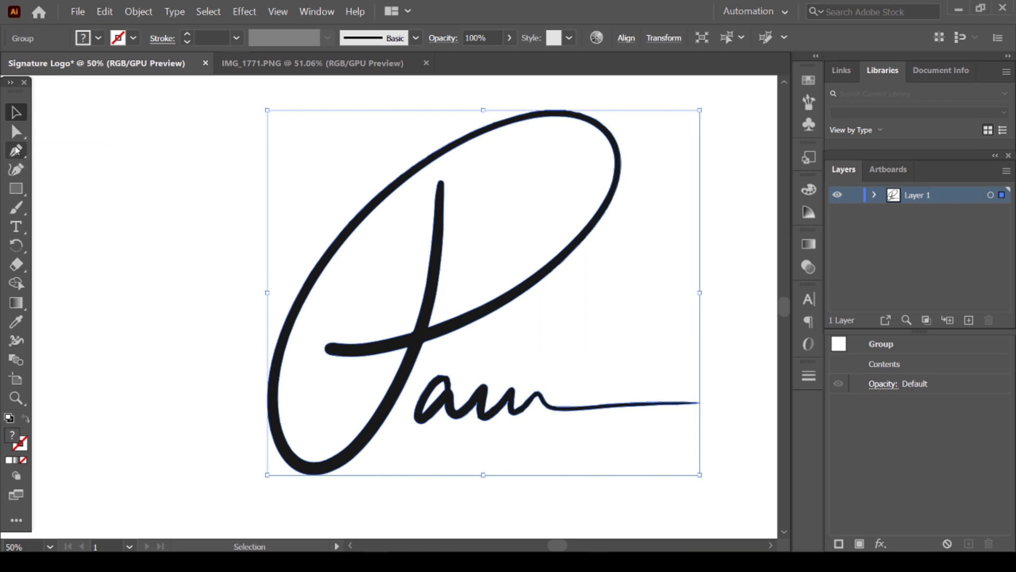
{"action": "left_click", "coordinate": [19, 171]}
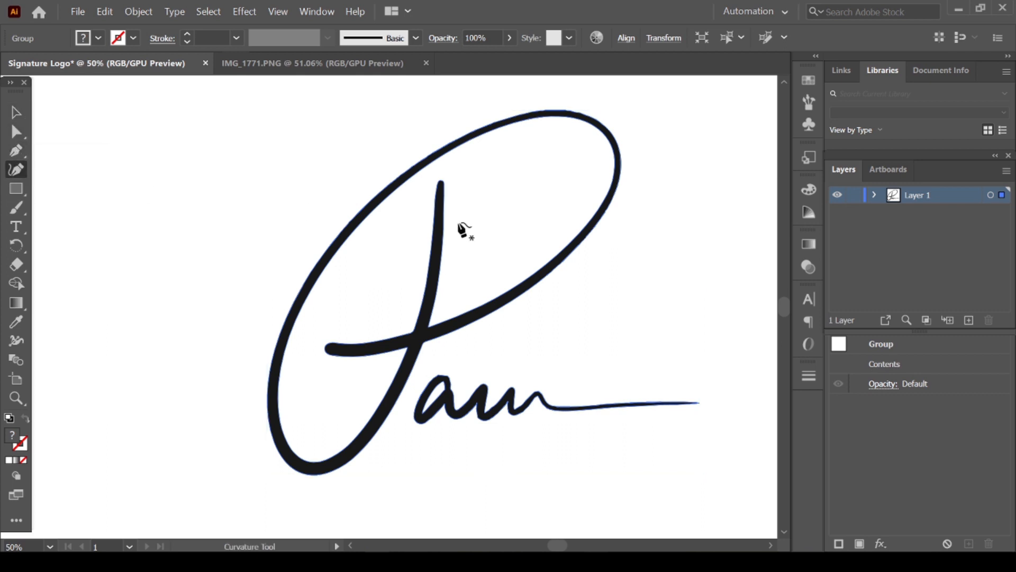
{"action": "scroll", "coordinate": [461, 183], "scroll_direction": "up", "scroll_amount": 1}
{"action": "left_click", "coordinate": [417, 154]}
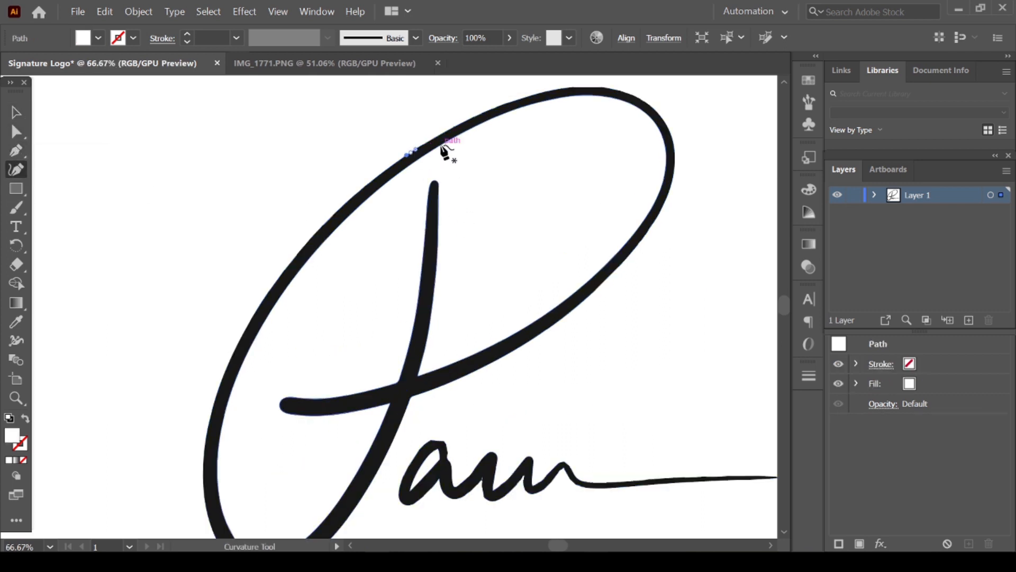
{"action": "key", "text": "v"}
{"action": "left_click", "coordinate": [234, 123]}
Select the whole signature with Direct Selection and examine the anchor points along the initial and the small letters
{"action": "left_click_drag", "start_coordinate": [240, 122], "coordinate": [676, 427]}
{"action": "left_click", "coordinate": [13, 135]}
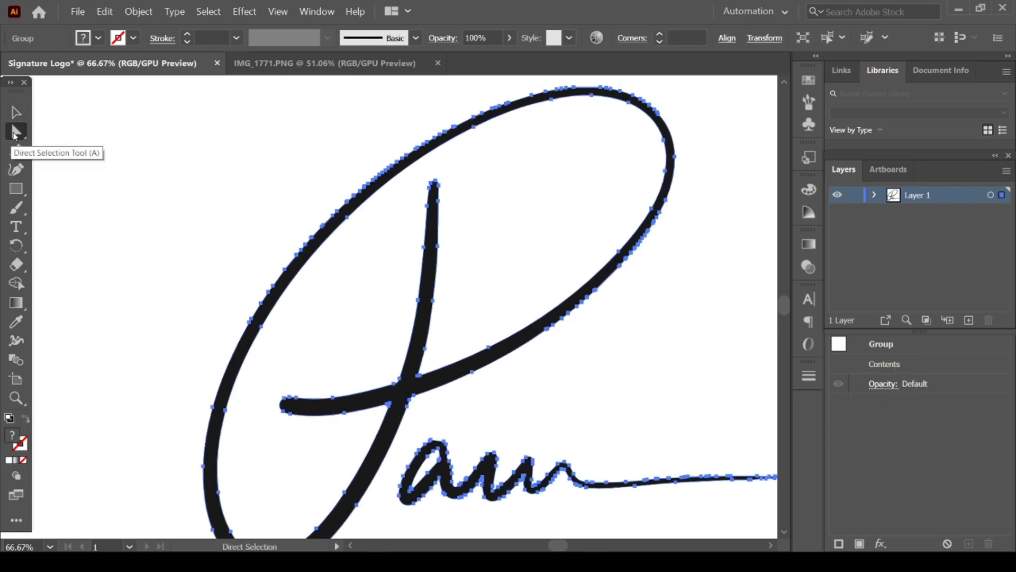
{"action": "scroll", "coordinate": [635, 166], "scroll_direction": "down", "scroll_amount": 1}
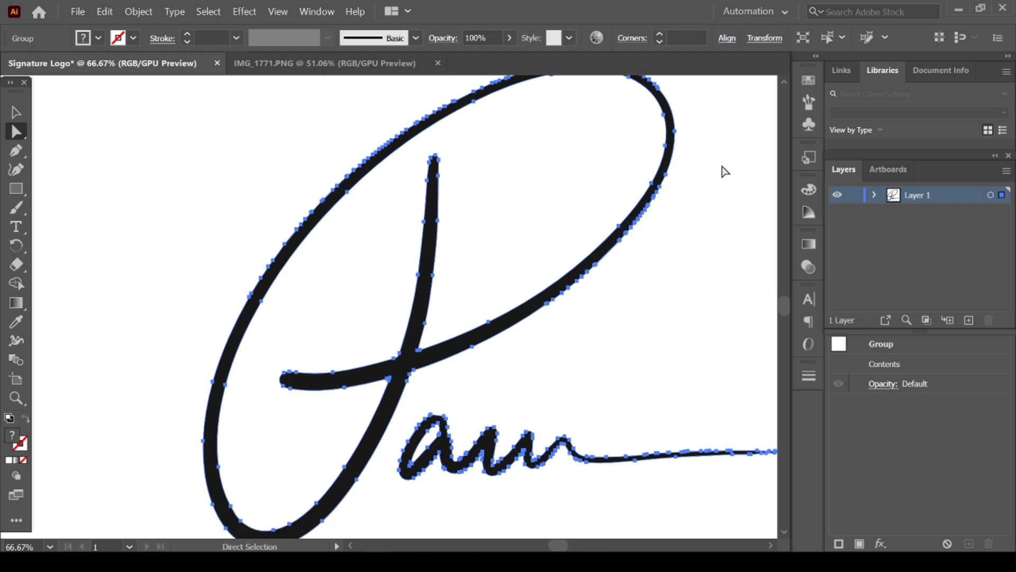
{"action": "scroll", "coordinate": [698, 204], "scroll_direction": "down", "scroll_amount": 1}
{"action": "scroll", "coordinate": [609, 263], "scroll_direction": "up", "scroll_amount": 3}
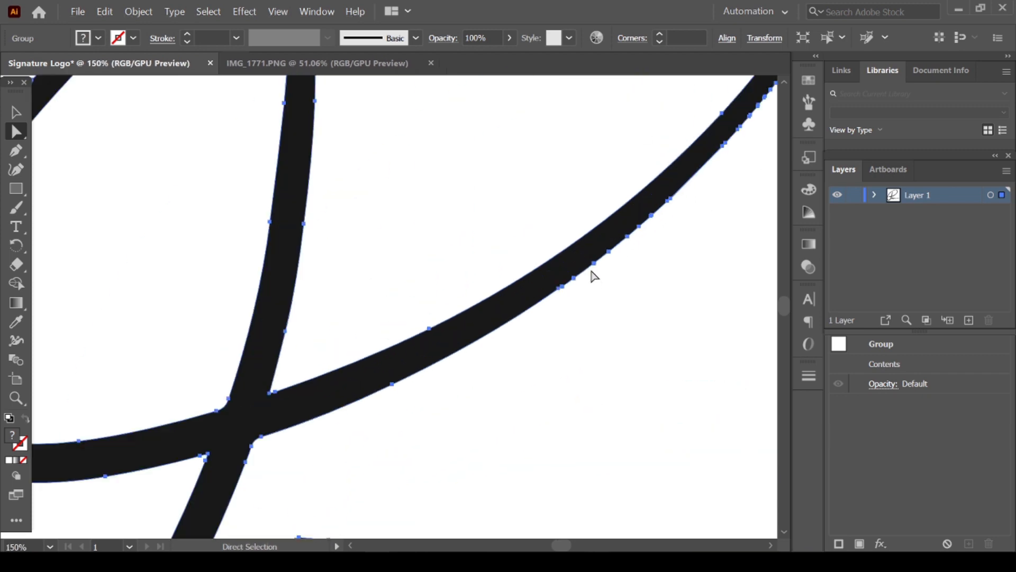
{"action": "scroll", "coordinate": [594, 275], "scroll_direction": "up", "scroll_amount": 2}
{"action": "scroll", "coordinate": [635, 259], "scroll_direction": "down", "scroll_amount": 4}
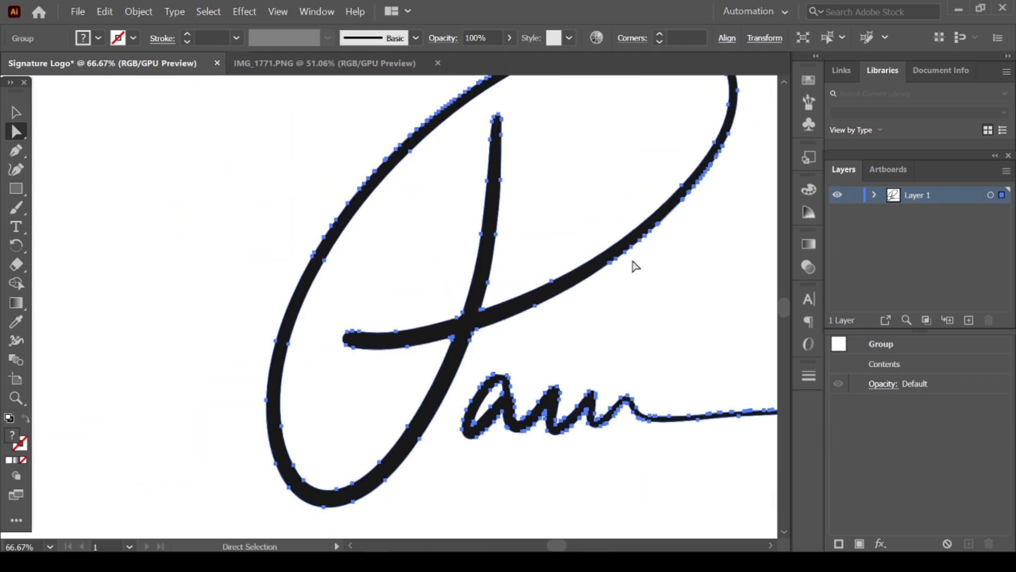
{"action": "scroll", "coordinate": [609, 381], "scroll_direction": "down", "scroll_amount": 1}
{"action": "scroll", "coordinate": [601, 401], "scroll_direction": "up", "scroll_amount": 2}
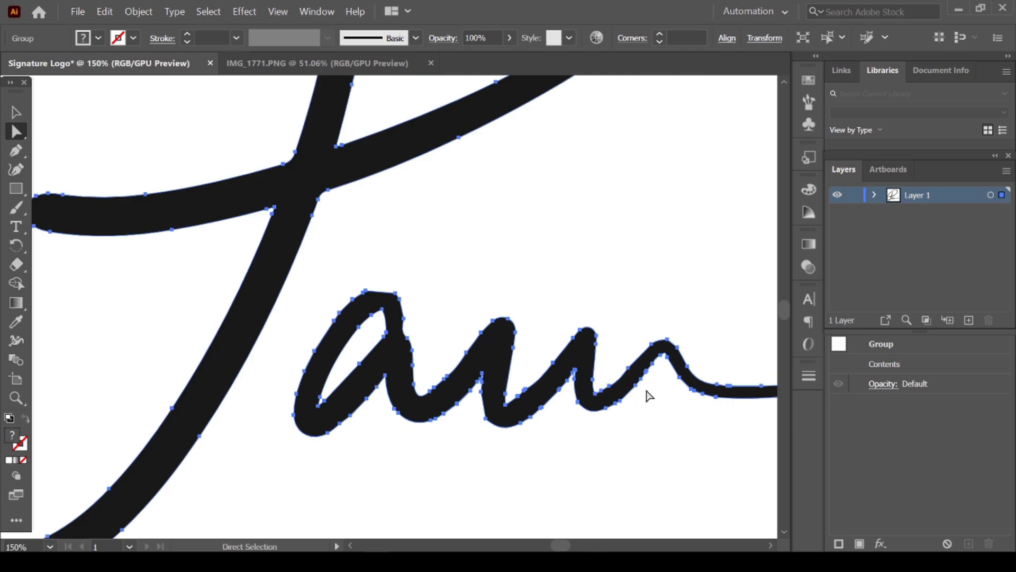
{"action": "scroll", "coordinate": [379, 363], "scroll_direction": "up", "scroll_amount": 2}
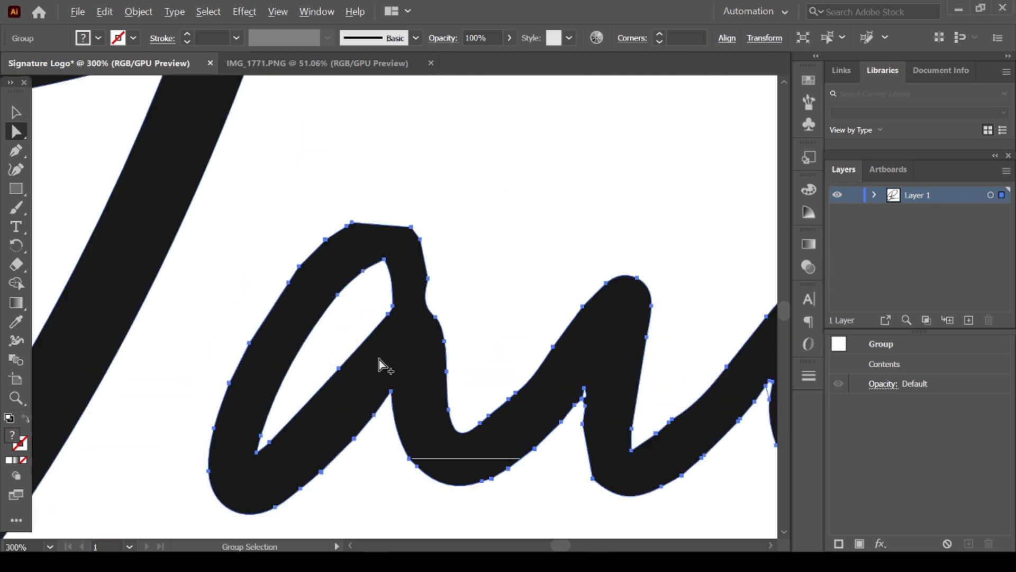
{"action": "scroll", "coordinate": [395, 275], "scroll_direction": "up", "scroll_amount": 1}
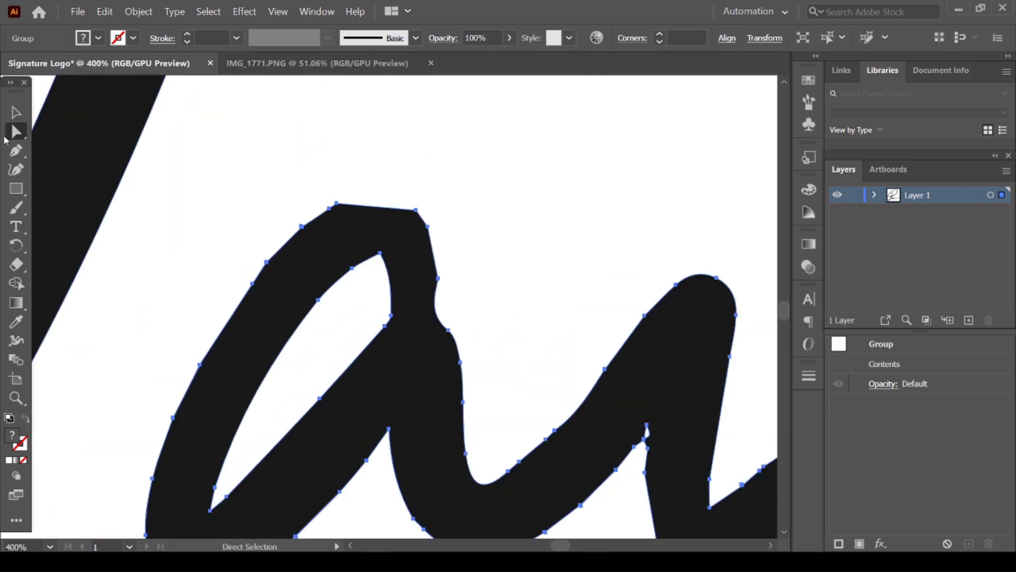
Round the flat top of the "a" with the Curvature tool and adjust its upper-left shoulder, undoing the last adjustment
{"action": "left_click", "coordinate": [15, 170]}
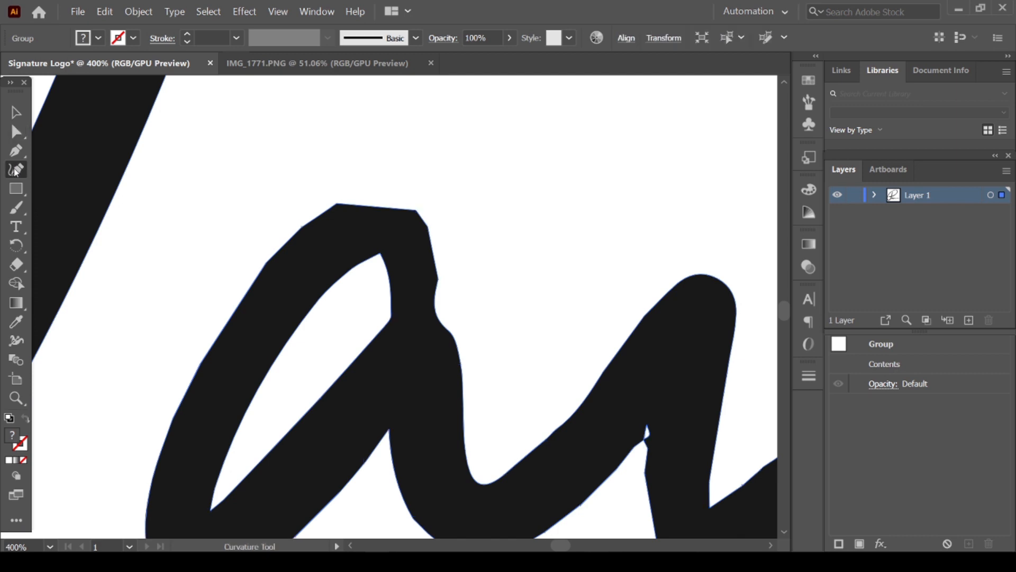
{"action": "left_click", "coordinate": [376, 207]}
{"action": "left_click_drag", "start_coordinate": [375, 208], "coordinate": [375, 199]}
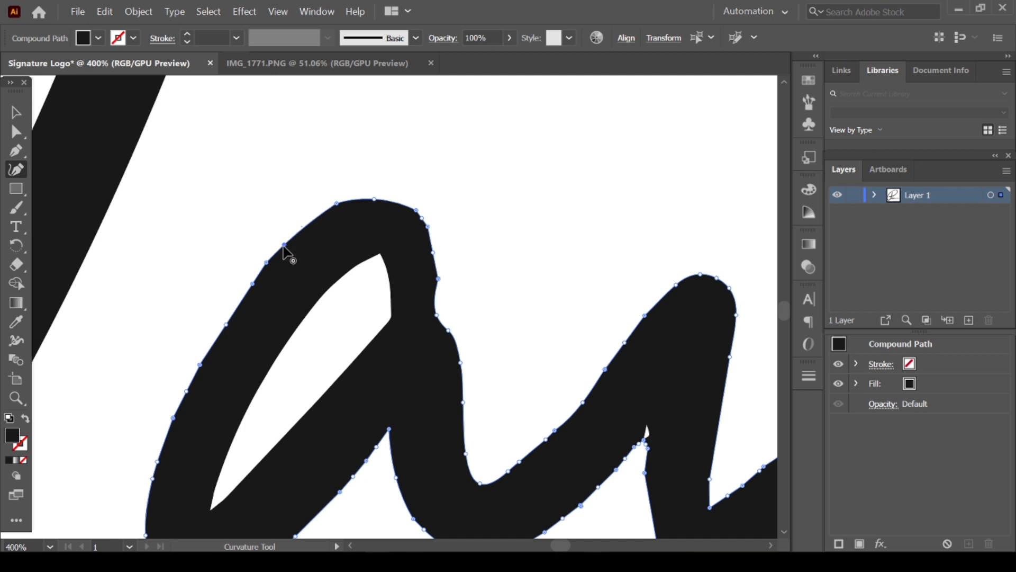
{"action": "left_click_drag", "start_coordinate": [288, 242], "coordinate": [288, 241]}
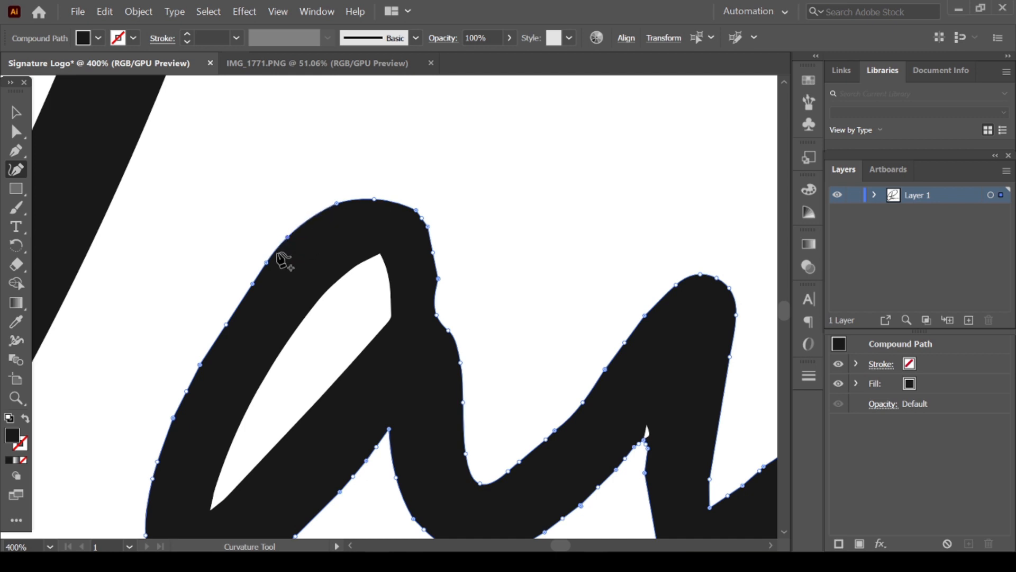
{"action": "key", "text": "ctrl+z"}
Delete the surplus anchor points along the outer left edge of the "a"
{"action": "left_click", "coordinate": [252, 285]}
{"action": "key", "text": "Delete"}
{"action": "double_click", "coordinate": [200, 365]}
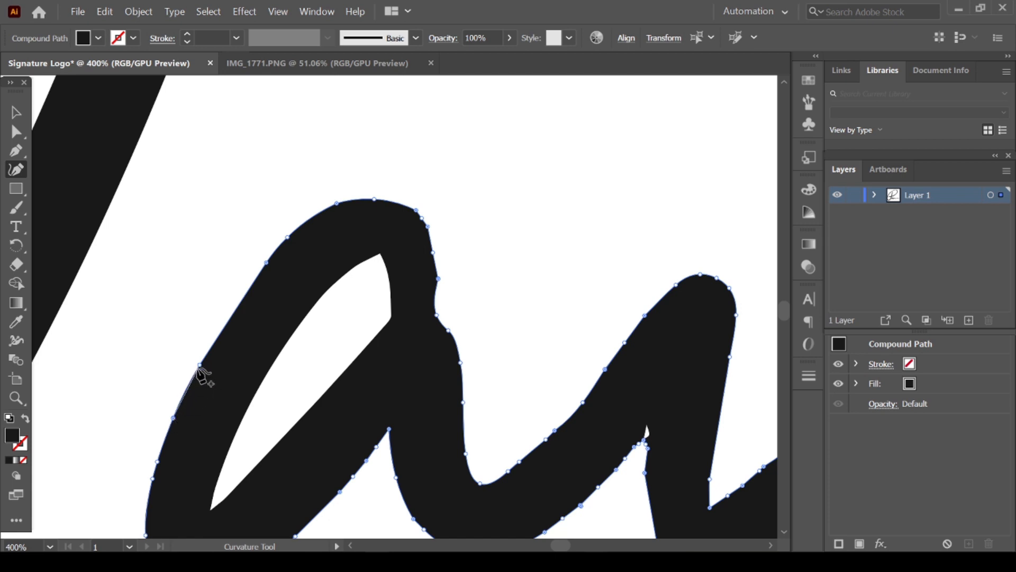
{"action": "key", "text": "Delete"}
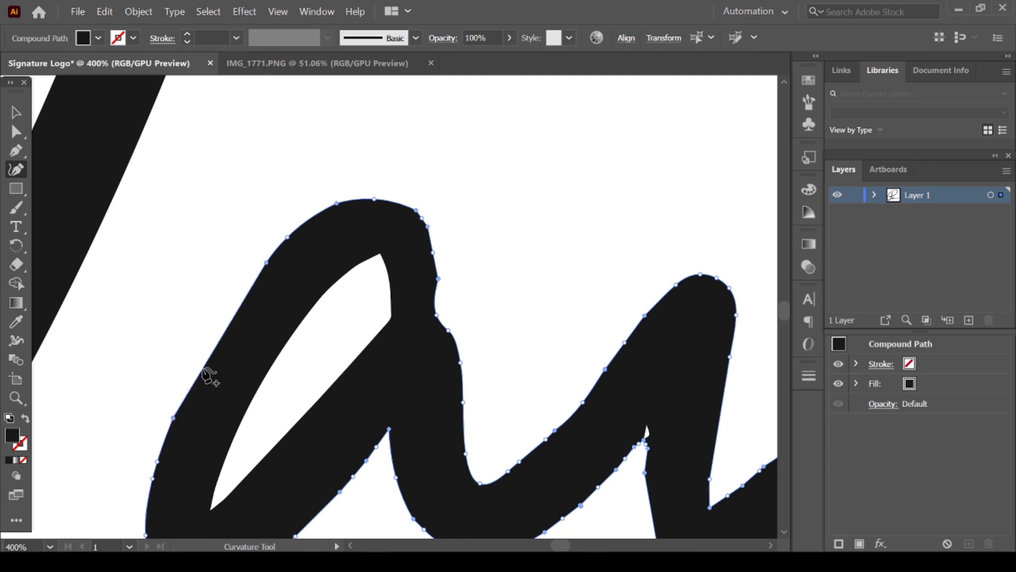
{"action": "left_click", "coordinate": [204, 347]}
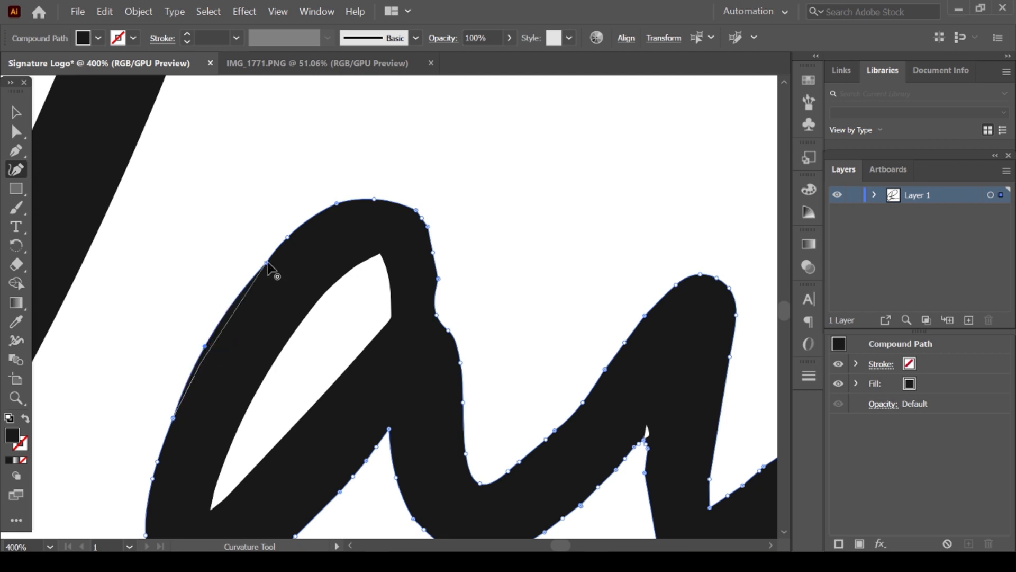
{"action": "left_click_drag", "start_coordinate": [267, 262], "coordinate": [267, 262]}
{"action": "key", "text": "Delete"}
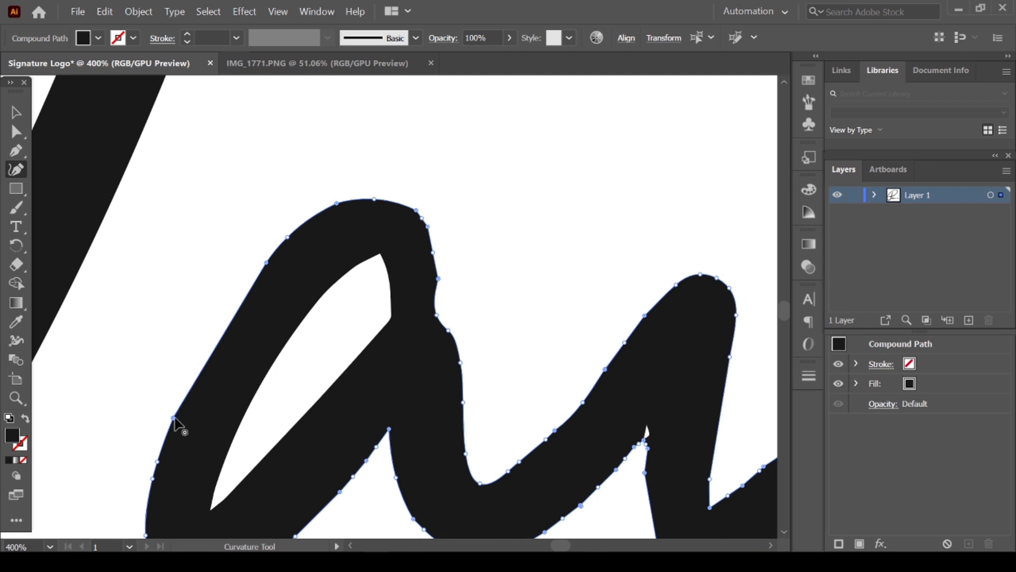
Bow the outer left edge of the "a" slightly outward and smooth its upper-left shoulder with the Curvature tool
{"action": "left_click_drag", "start_coordinate": [227, 330], "coordinate": [218, 325]}
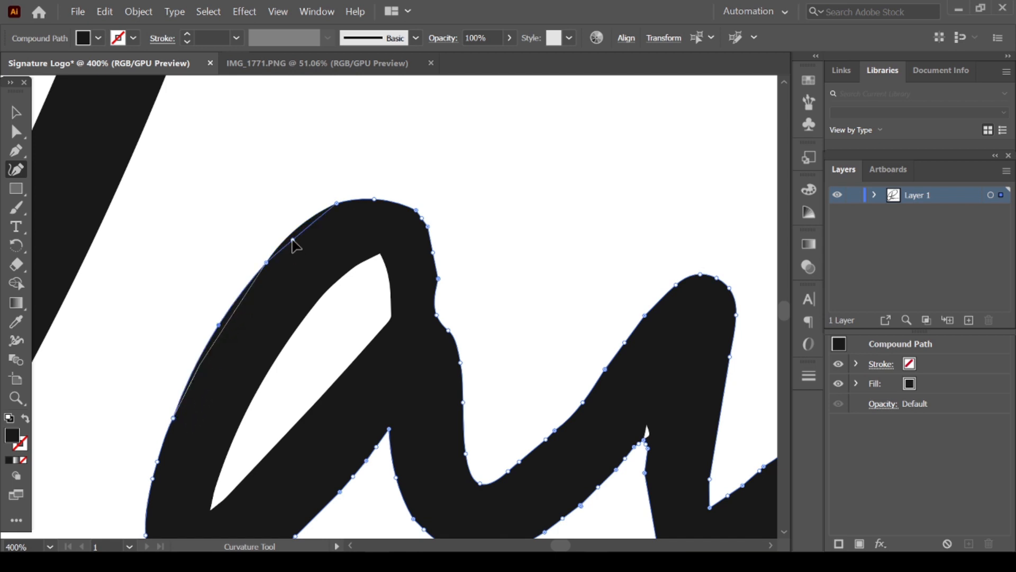
{"action": "left_click", "coordinate": [290, 239]}
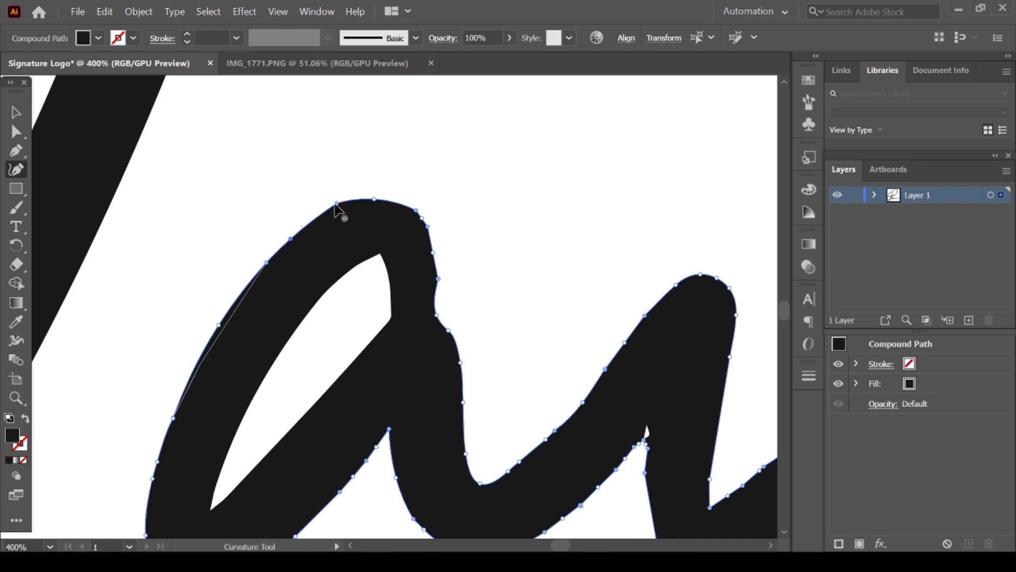
{"action": "left_click_drag", "start_coordinate": [334, 204], "coordinate": [338, 208]}
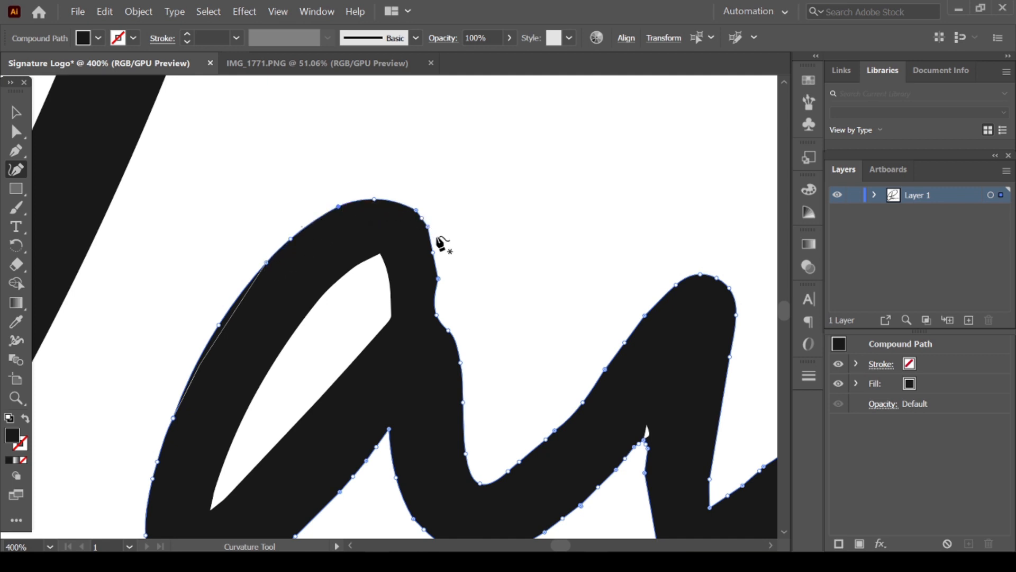
Smooth the dent on the right side of the "a" by moving its anchor points outward
{"action": "left_click_drag", "start_coordinate": [438, 254], "coordinate": [437, 252]}
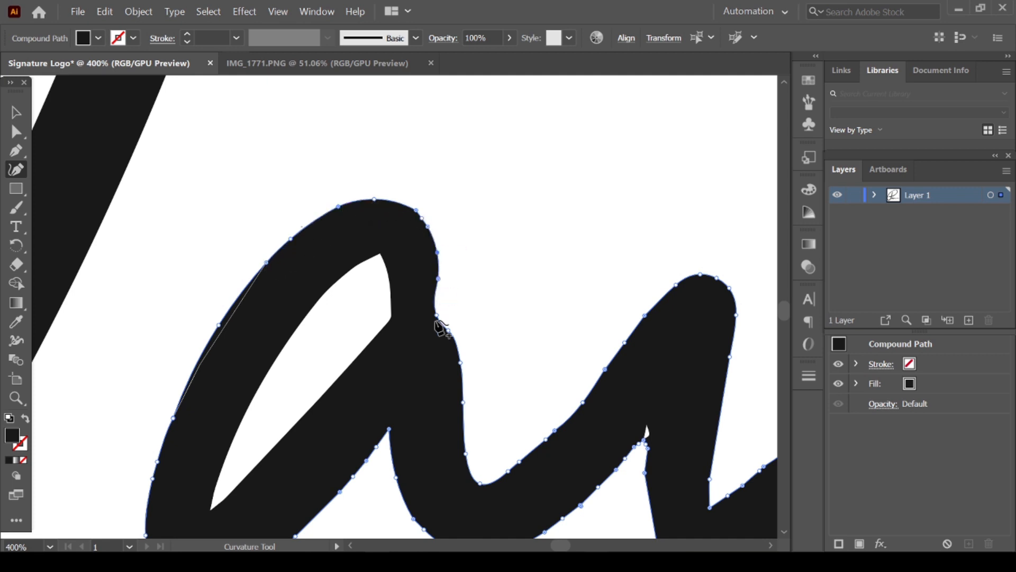
{"action": "left_click_drag", "start_coordinate": [438, 316], "coordinate": [444, 319]}
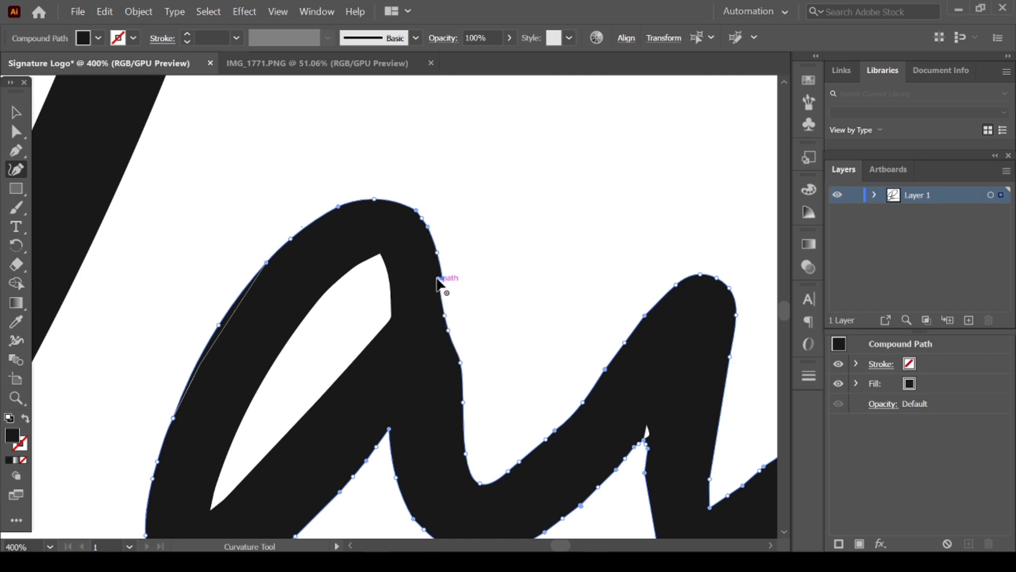
{"action": "left_click_drag", "start_coordinate": [439, 279], "coordinate": [443, 280]}
Delete the surplus anchor points along the lower-right outer edge of the "a" bowl
{"action": "scroll", "coordinate": [460, 328], "scroll_direction": "down", "scroll_amount": 3}
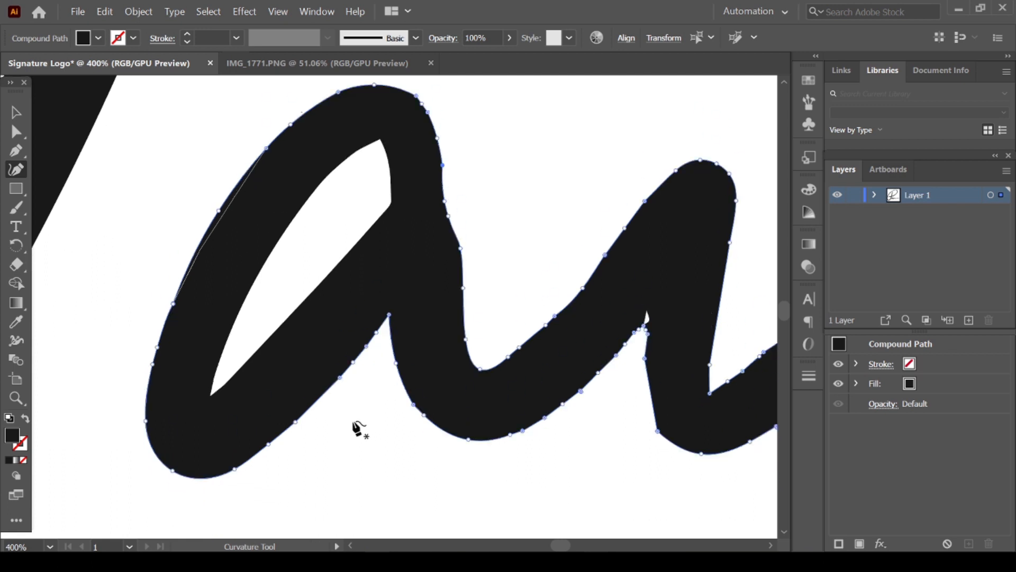
{"action": "left_click", "coordinate": [296, 421]}
{"action": "key", "text": "Delete"}
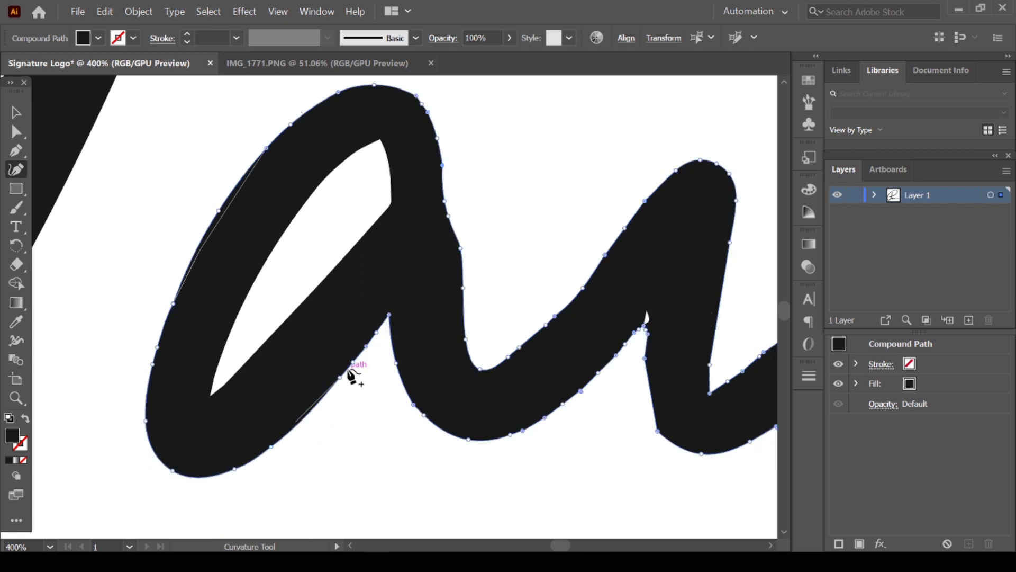
{"action": "left_click", "coordinate": [341, 378]}
{"action": "key", "text": "Delete"}
{"action": "left_click", "coordinate": [355, 363]}
{"action": "key", "text": "Delete"}
{"action": "left_click", "coordinate": [295, 422]}
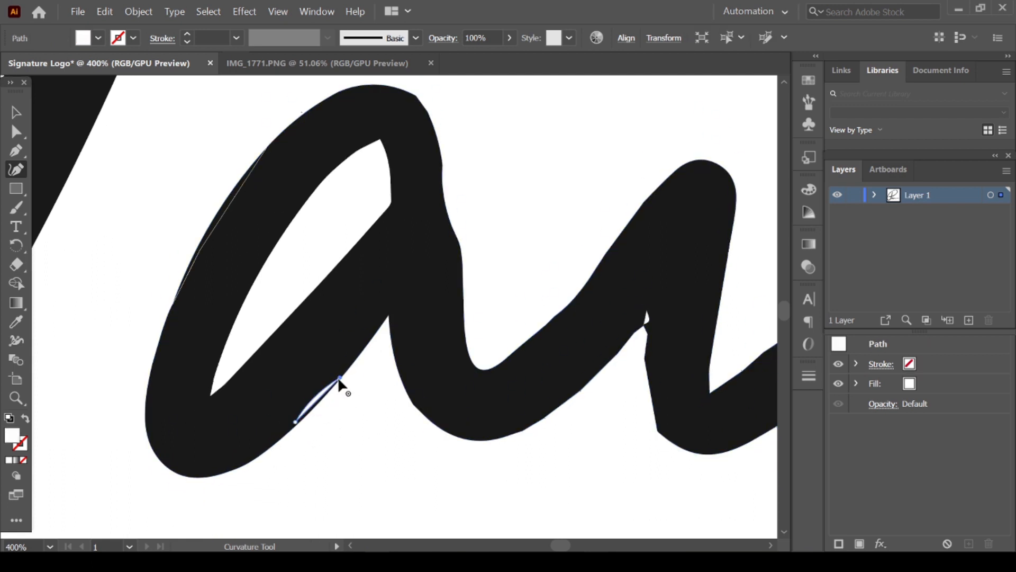
Delete the anchor points of the upper white sliver on the outer left edge of the "a"
{"action": "key", "text": "v"}
{"action": "key", "text": "a"}
{"action": "left_click_drag", "start_coordinate": [170, 198], "coordinate": [201, 282]}
{"action": "scroll", "coordinate": [201, 283], "scroll_direction": "up", "scroll_amount": 2}
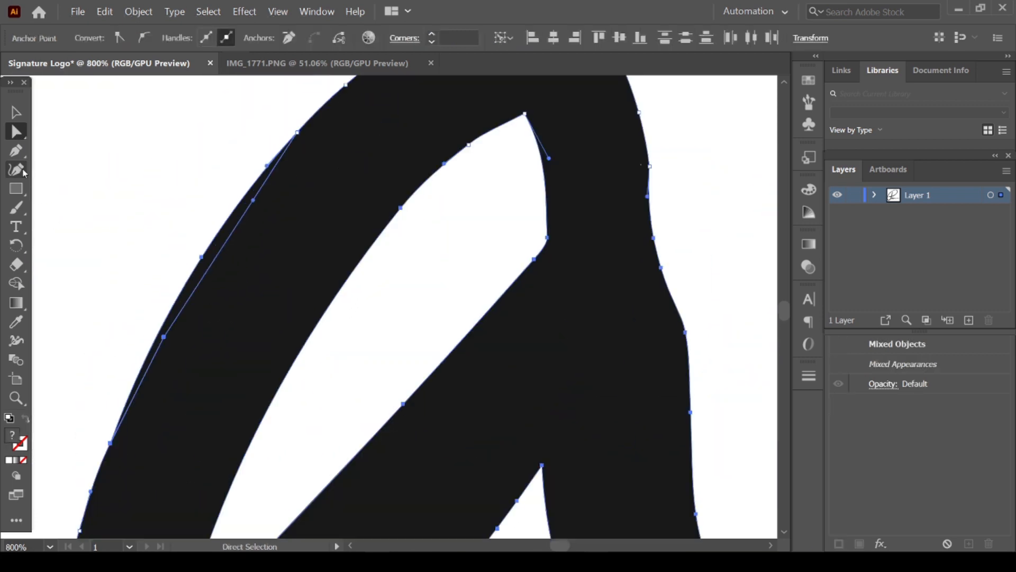
{"action": "left_click", "coordinate": [16, 170]}
{"action": "left_click", "coordinate": [231, 235]}
{"action": "key", "text": "Delete"}
{"action": "left_click", "coordinate": [164, 337]}
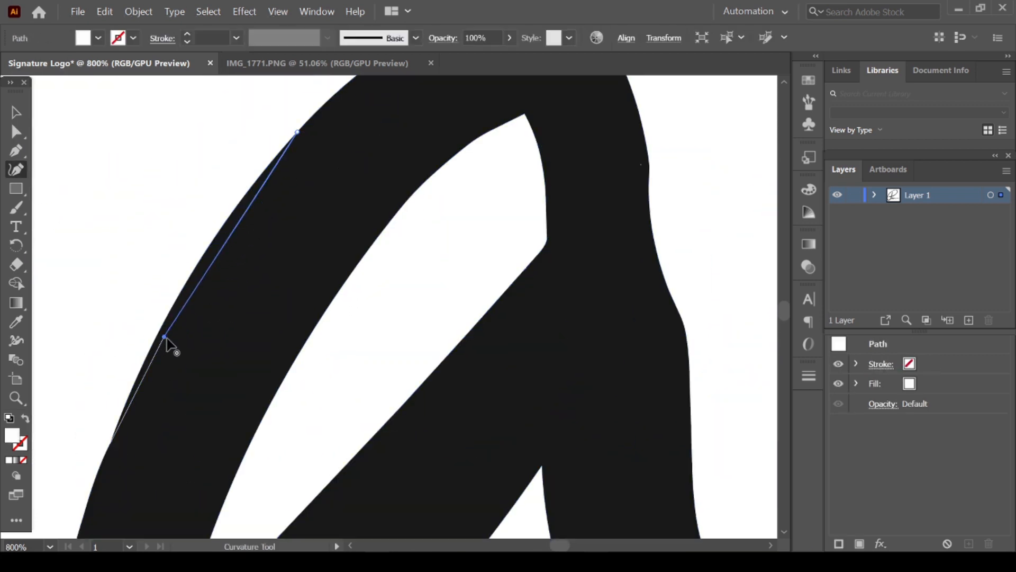
{"action": "key", "text": "Delete"}
Remove the remaining sliver lower on the left edge of the "a" and a surplus anchor point there
{"action": "left_click", "coordinate": [164, 337]}
{"action": "left_click", "coordinate": [137, 389]}
{"action": "key", "text": "Delete"}
{"action": "double_click", "coordinate": [111, 443]}
{"action": "double_click", "coordinate": [110, 443]}
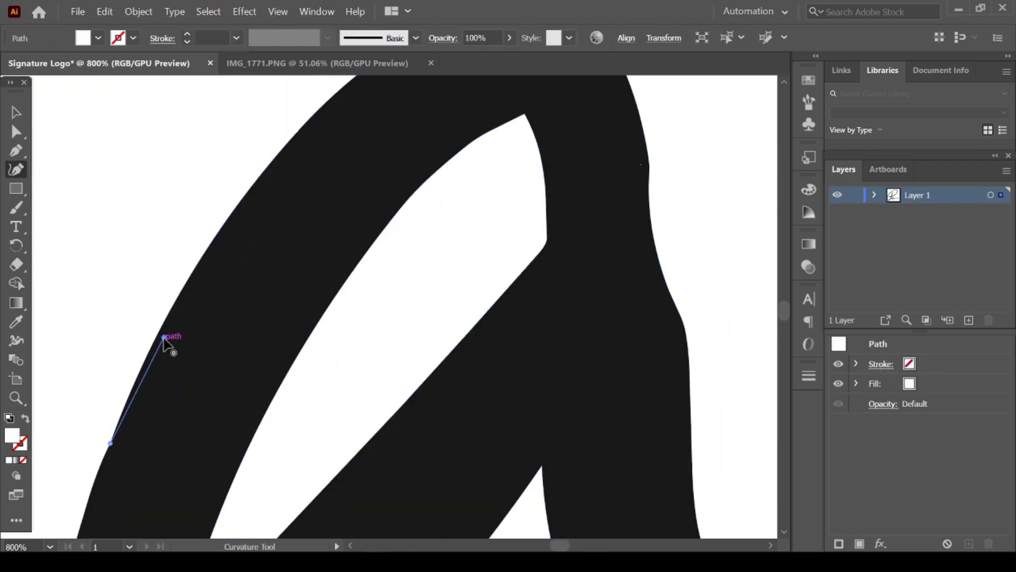
{"action": "key", "text": "Delete"}
{"action": "scroll", "coordinate": [459, 379], "scroll_direction": "down", "scroll_amount": 1}
{"action": "scroll", "coordinate": [458, 379], "scroll_direction": "up", "scroll_amount": 1}
{"action": "left_click", "coordinate": [195, 401]}
{"action": "key", "text": "Delete"}
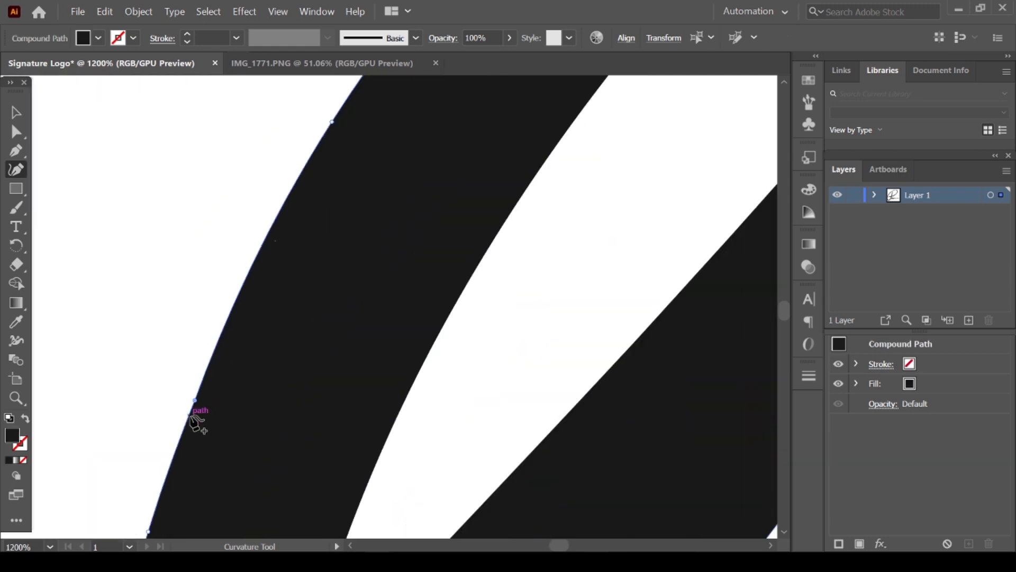
Round the top of the counter inside the "a" and bow its left side outward with the Curvature tool
{"action": "scroll", "coordinate": [317, 375], "scroll_direction": "down", "scroll_amount": 2}
{"action": "double_click", "coordinate": [586, 139]}
{"action": "double_click", "coordinate": [540, 159]}
{"action": "left_click", "coordinate": [494, 209]}
{"action": "key", "text": "Delete"}
{"action": "left_click_drag", "start_coordinate": [436, 300], "coordinate": [426, 296]}
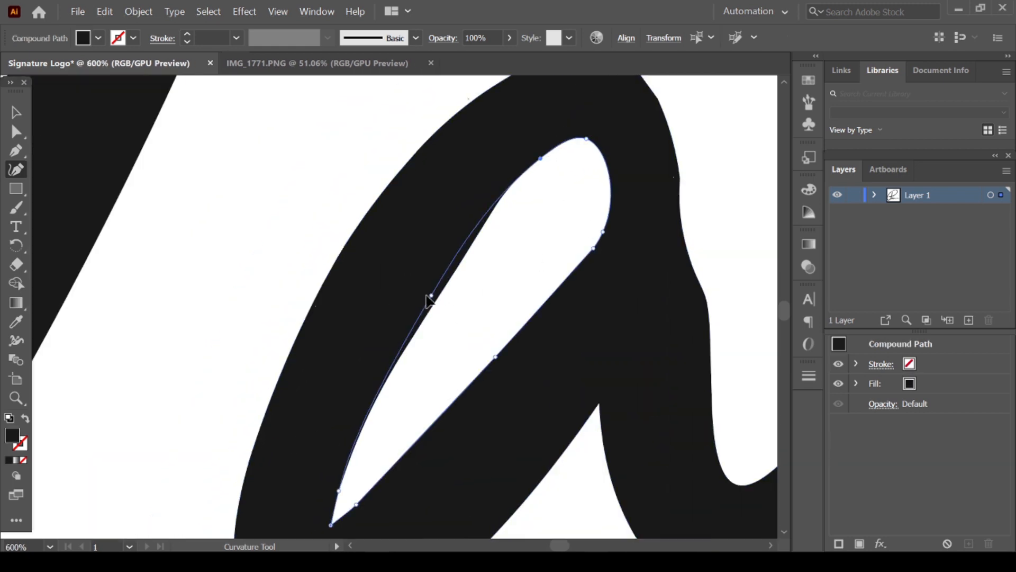
Round the bottom tip of the "a" counter and reshape its right side into a smooth curve
{"action": "scroll", "coordinate": [344, 444], "scroll_direction": "down", "scroll_amount": 1}
{"action": "double_click", "coordinate": [331, 461]}
{"action": "left_click_drag", "start_coordinate": [357, 441], "coordinate": [361, 448]}
{"action": "left_click_drag", "start_coordinate": [495, 293], "coordinate": [501, 302]}
{"action": "double_click", "coordinate": [593, 184]}
{"action": "left_click_drag", "start_coordinate": [594, 184], "coordinate": [587, 202]}
{"action": "left_click_drag", "start_coordinate": [502, 301], "coordinate": [506, 308]}
Refine the lower-left side and bottom end of the "a" counter by repositioning their anchor points
{"action": "left_click_drag", "start_coordinate": [372, 346], "coordinate": [365, 345]}
{"action": "left_click_drag", "start_coordinate": [339, 428], "coordinate": [334, 433]}
{"action": "left_click_drag", "start_coordinate": [365, 346], "coordinate": [363, 350]}
{"action": "left_click_drag", "start_coordinate": [331, 462], "coordinate": [338, 455]}
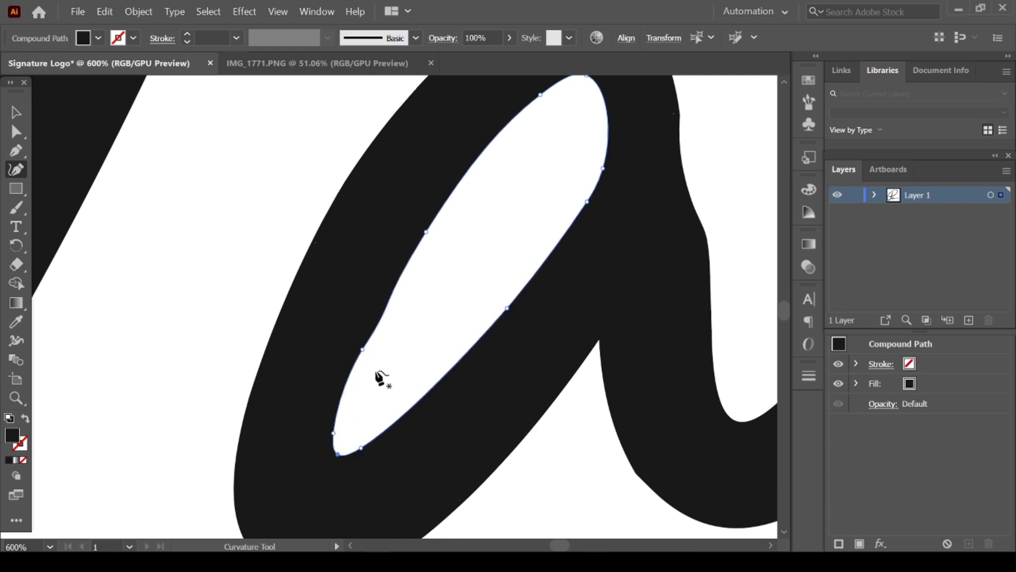
{"action": "left_click", "coordinate": [362, 350]}
{"action": "scroll", "coordinate": [502, 254], "scroll_direction": "down", "scroll_amount": 1}
{"action": "scroll", "coordinate": [504, 254], "scroll_direction": "down", "scroll_amount": 2}
{"action": "scroll", "coordinate": [635, 296], "scroll_direction": "up", "scroll_amount": 2}
{"action": "scroll", "coordinate": [536, 370], "scroll_direction": "down", "scroll_amount": 2}
{"action": "scroll", "coordinate": [577, 296], "scroll_direction": "up", "scroll_amount": 2}
{"action": "scroll", "coordinate": [363, 128], "scroll_direction": "up", "scroll_amount": 2}
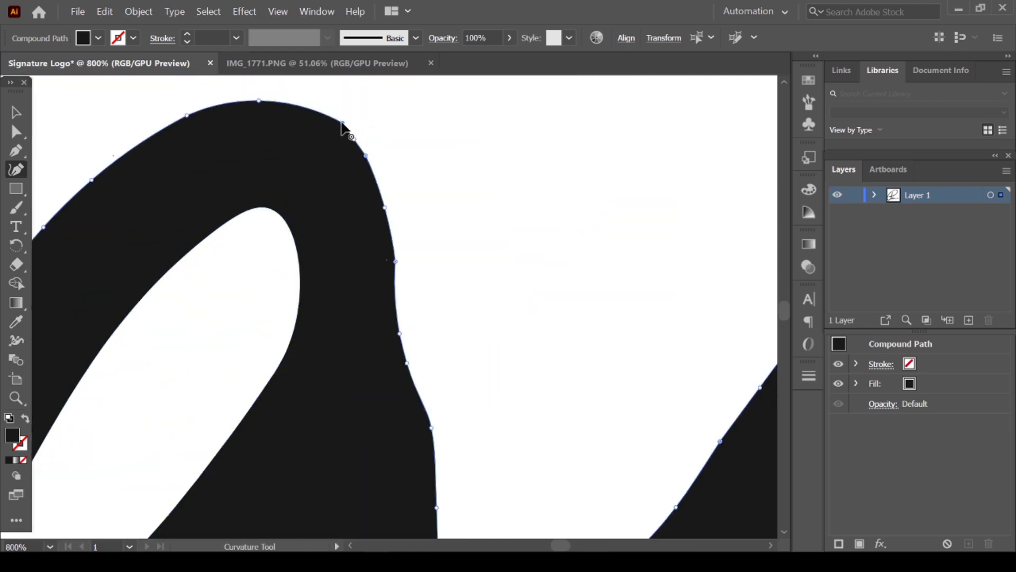
Round the upper-right shoulder of the "a" and undo the edits around the stray point on its right side
{"action": "double_click", "coordinate": [342, 123]}
{"action": "double_click", "coordinate": [366, 155]}
{"action": "left_click", "coordinate": [387, 260]}
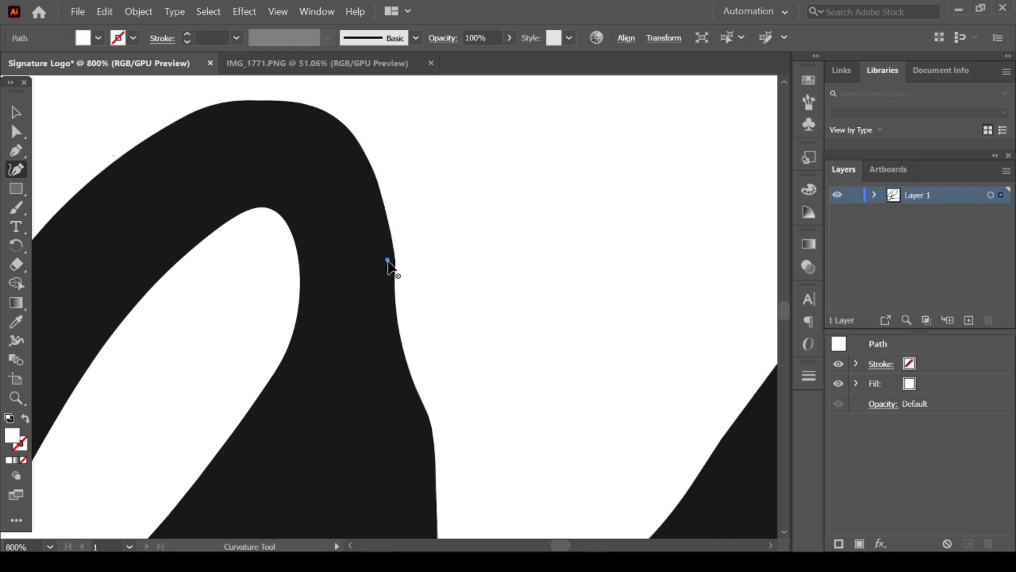
{"action": "key", "text": "ctrl+z"}
{"action": "key", "text": "ctrl+z"}
{"action": "scroll", "coordinate": [395, 264], "scroll_direction": "up", "scroll_amount": 5}
{"action": "left_click", "coordinate": [355, 232]}
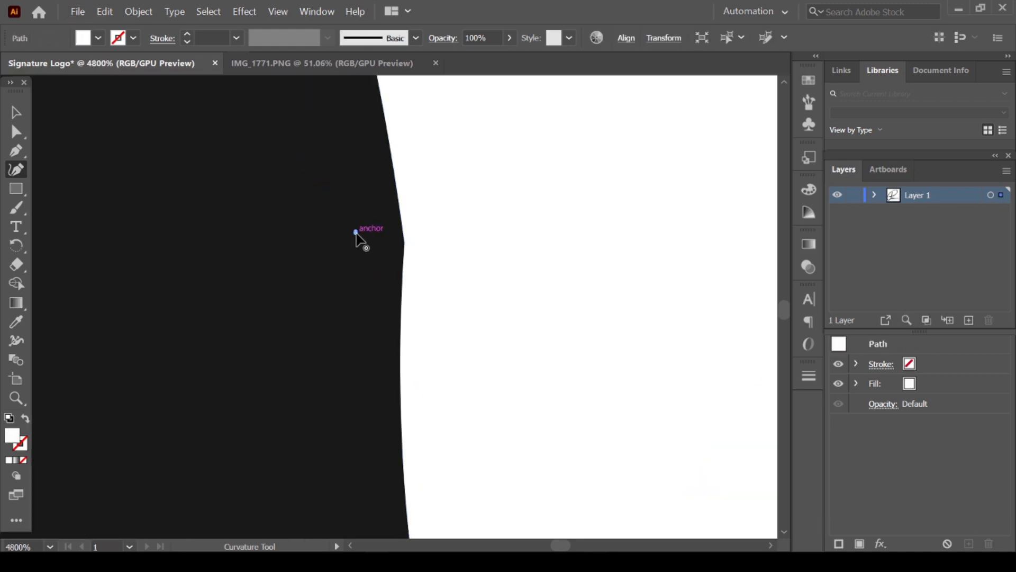
{"action": "key", "text": "ctrl+z"}
{"action": "scroll", "coordinate": [520, 434], "scroll_direction": "down", "scroll_amount": 5}
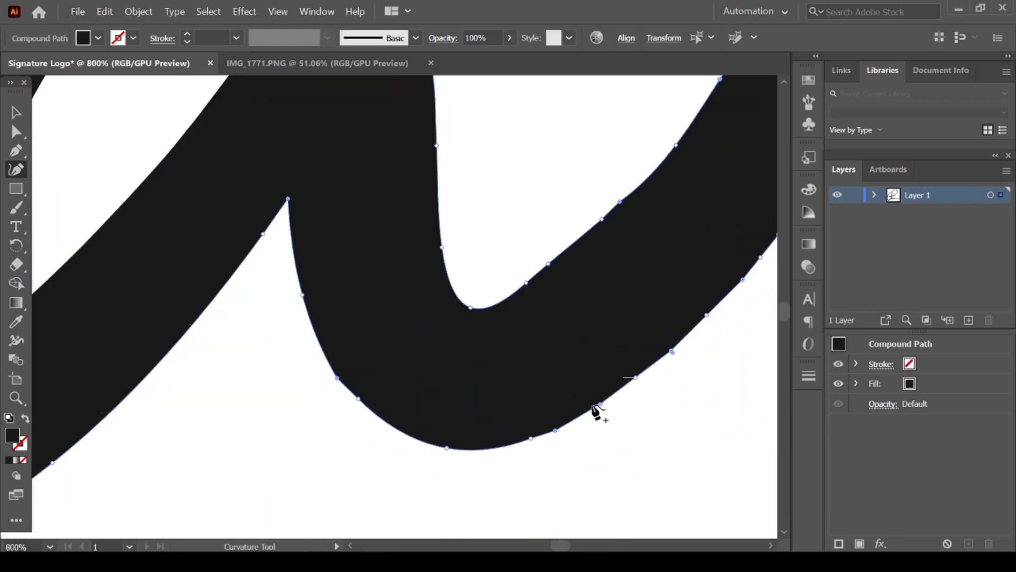
Delete surplus anchor points under the curve that follows the "a" and remove the white sliver on its lower-right edge
{"action": "scroll", "coordinate": [453, 441], "scroll_direction": "down", "scroll_amount": 1}
{"action": "scroll", "coordinate": [415, 421], "scroll_direction": "up", "scroll_amount": 1}
{"action": "left_click", "coordinate": [372, 406]}
{"action": "key", "text": "Delete"}
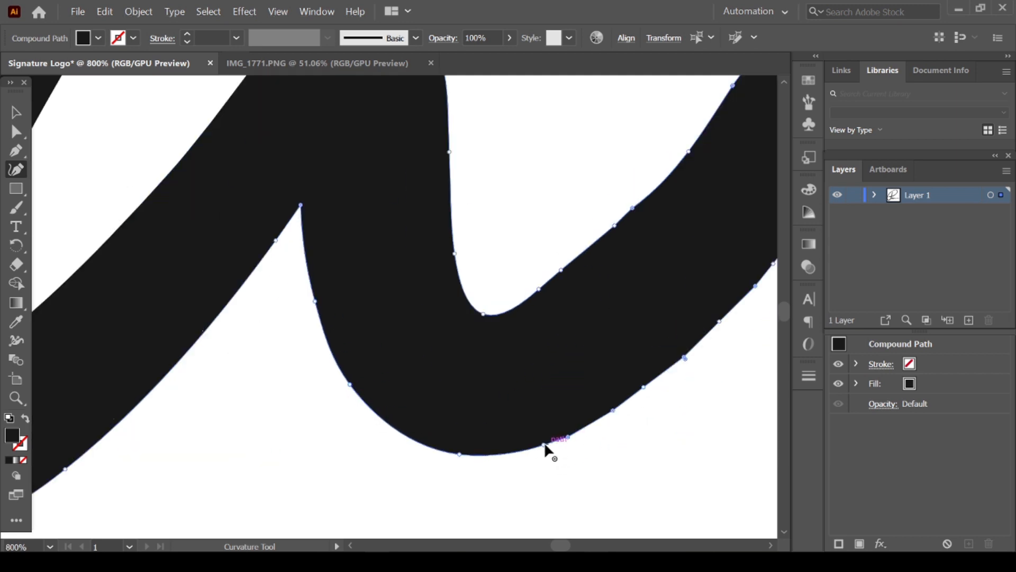
{"action": "left_click", "coordinate": [544, 444]}
{"action": "key", "text": "Delete"}
{"action": "left_click", "coordinate": [612, 408]}
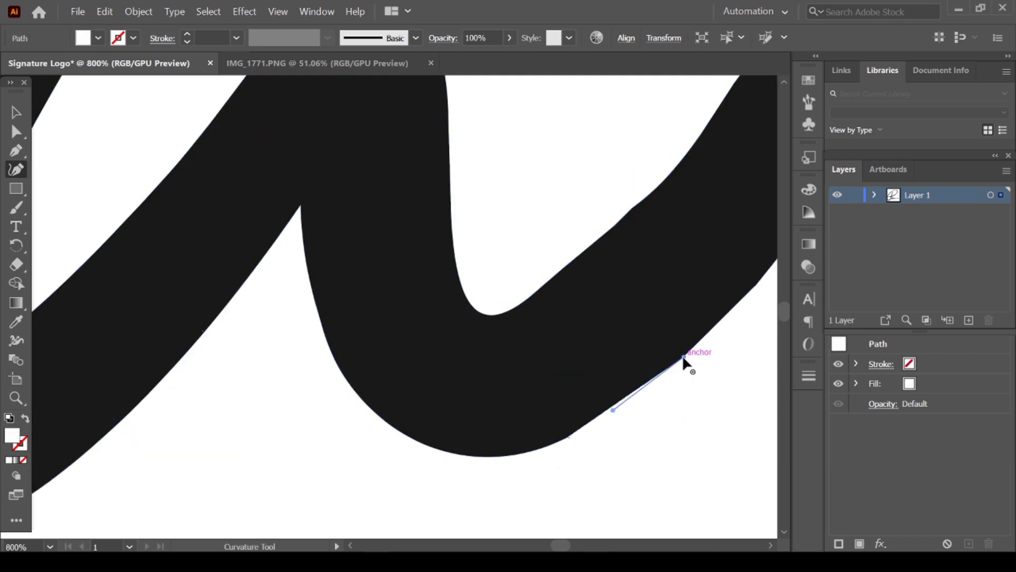
{"action": "key", "text": "Delete"}
Erase the tiny leftover fragment beside the lower edge of the connecting curve with the Shape Builder tool
{"action": "scroll", "coordinate": [636, 415], "scroll_direction": "up", "scroll_amount": 4}
{"action": "key", "text": "v"}
{"action": "left_click", "coordinate": [547, 403]}
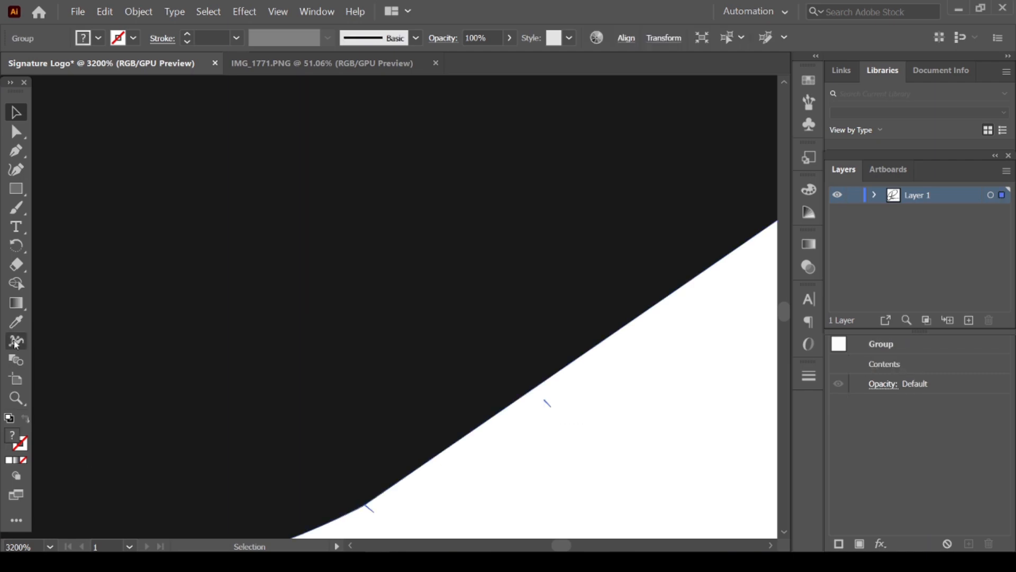
{"action": "left_click", "coordinate": [16, 284]}
{"action": "left_click", "coordinate": [547, 404], "text": "alt"}
{"action": "left_click", "coordinate": [15, 171]}
{"action": "left_click", "coordinate": [369, 508]}
Delete the anchor points of the thin black spur at the bend of the connecting curve's lower edge
{"action": "scroll", "coordinate": [371, 511], "scroll_direction": "up", "scroll_amount": 5}
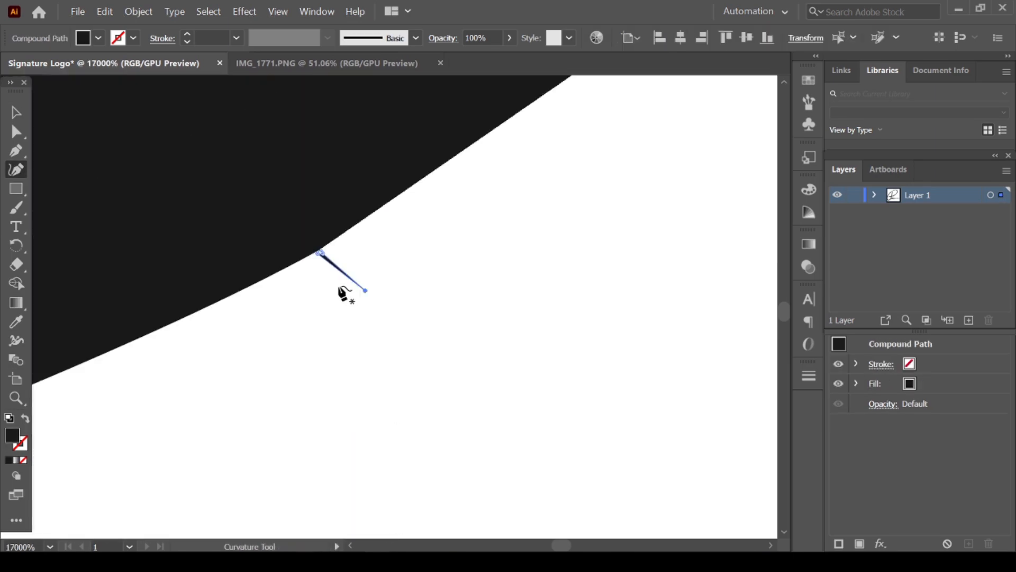
{"action": "left_click", "coordinate": [319, 253]}
{"action": "key", "text": "Delete"}
{"action": "left_click", "coordinate": [322, 254]}
{"action": "key", "text": "Delete"}
{"action": "left_click", "coordinate": [364, 289]}
{"action": "key", "text": "Delete"}
{"action": "scroll", "coordinate": [389, 312], "scroll_direction": "down", "scroll_amount": 1}
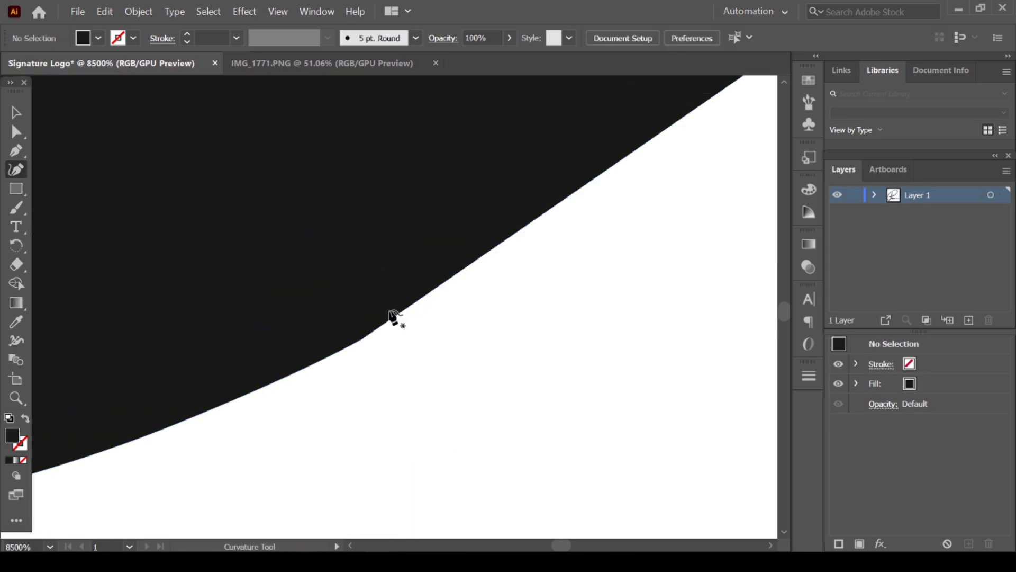
{"action": "scroll", "coordinate": [374, 347], "scroll_direction": "up", "scroll_amount": 1}
{"action": "left_click", "coordinate": [320, 202]}
{"action": "key", "text": "Delete"}
Delete the corner anchor points along the lower-right edge of the connecting curve to smooth it
{"action": "scroll", "coordinate": [436, 337], "scroll_direction": "down", "scroll_amount": 7}
{"action": "key", "text": "a"}
{"action": "left_click_drag", "start_coordinate": [456, 381], "coordinate": [111, 229]}
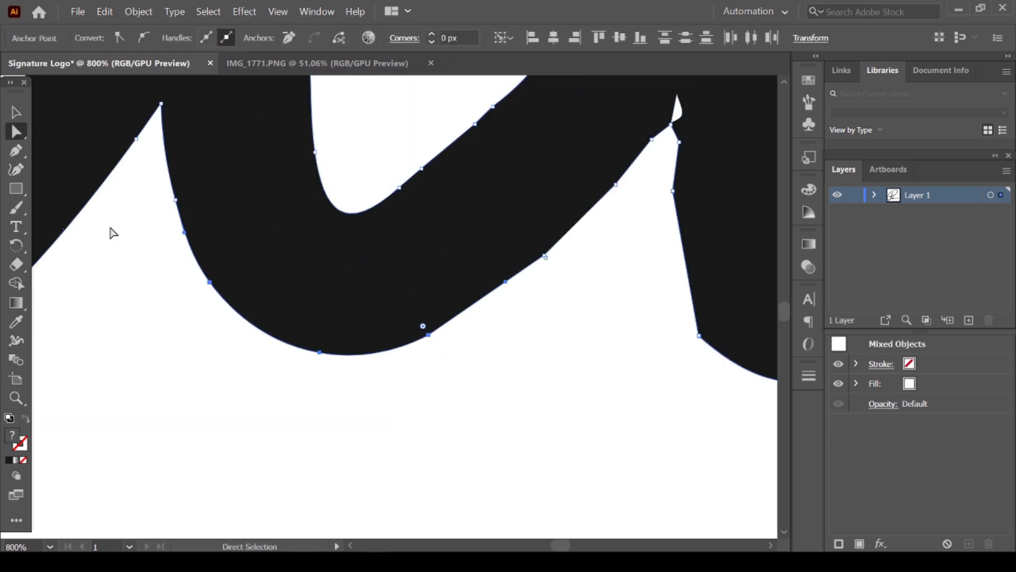
{"action": "left_click", "coordinate": [16, 170]}
{"action": "left_click", "coordinate": [428, 335]}
{"action": "key", "text": "Delete"}
{"action": "left_click", "coordinate": [545, 256]}
{"action": "key", "text": "Delete"}
Delete the clustered stray anchor points on the rising lower edge of the connecting curve
{"action": "scroll", "coordinate": [532, 266], "scroll_direction": "up", "scroll_amount": 1}
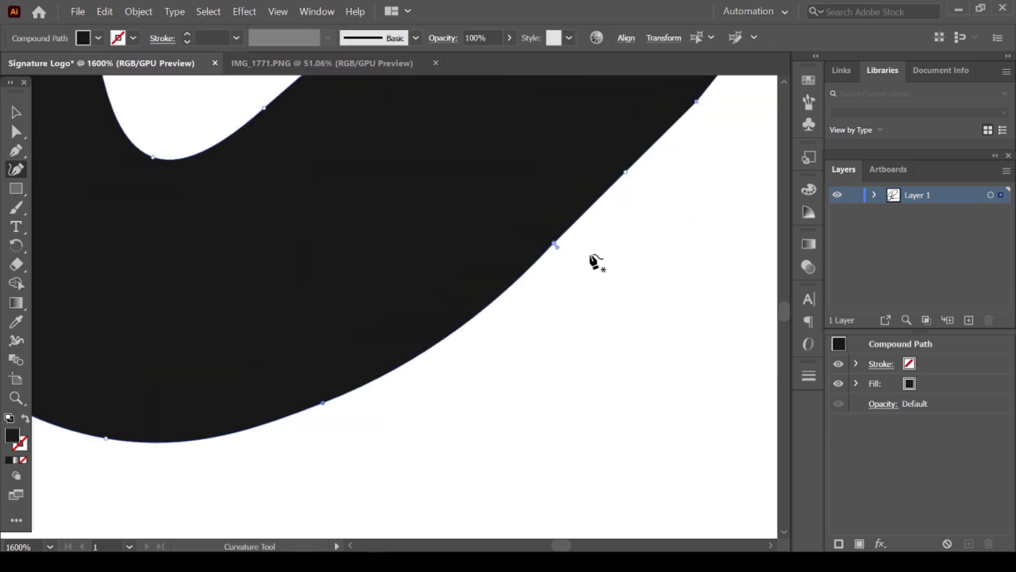
{"action": "scroll", "coordinate": [589, 254], "scroll_direction": "up", "scroll_amount": 2}
{"action": "left_click", "coordinate": [528, 285]}
{"action": "key", "text": "Delete"}
{"action": "left_click", "coordinate": [522, 280]}
{"action": "key", "text": "Delete"}
{"action": "scroll", "coordinate": [643, 263], "scroll_direction": "down", "scroll_amount": 5}
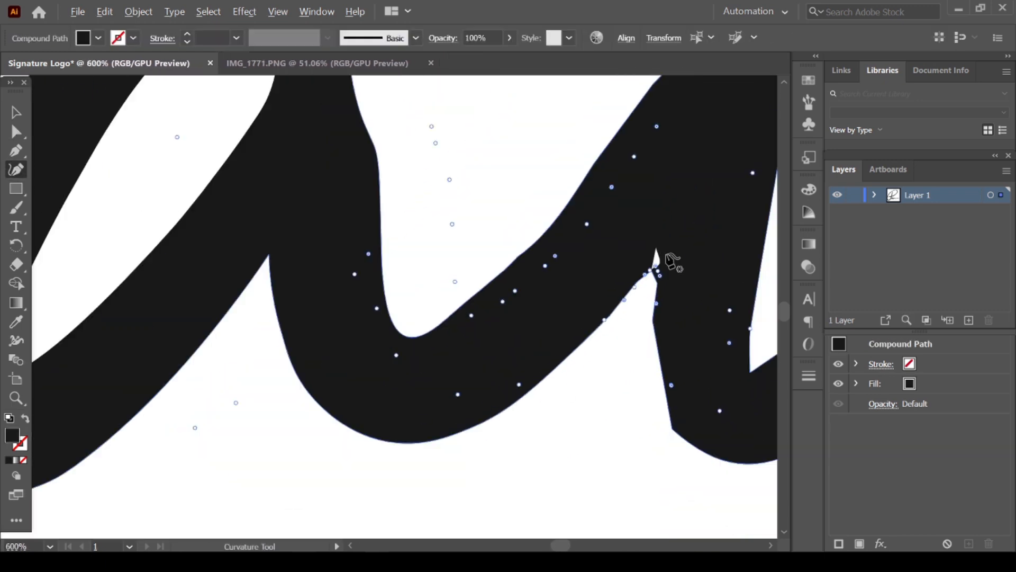
Delete surplus anchor points along the connecting curve's upper edge and at the notch under the first hump
{"action": "left_click", "coordinate": [517, 258]}
{"action": "key", "text": "Delete"}
{"action": "left_click", "coordinate": [505, 270]}
{"action": "key", "text": "Delete"}
{"action": "left_click", "coordinate": [459, 307]}
{"action": "key", "text": "Delete"}
{"action": "left_click", "coordinate": [652, 269]}
{"action": "key", "text": "Delete"}
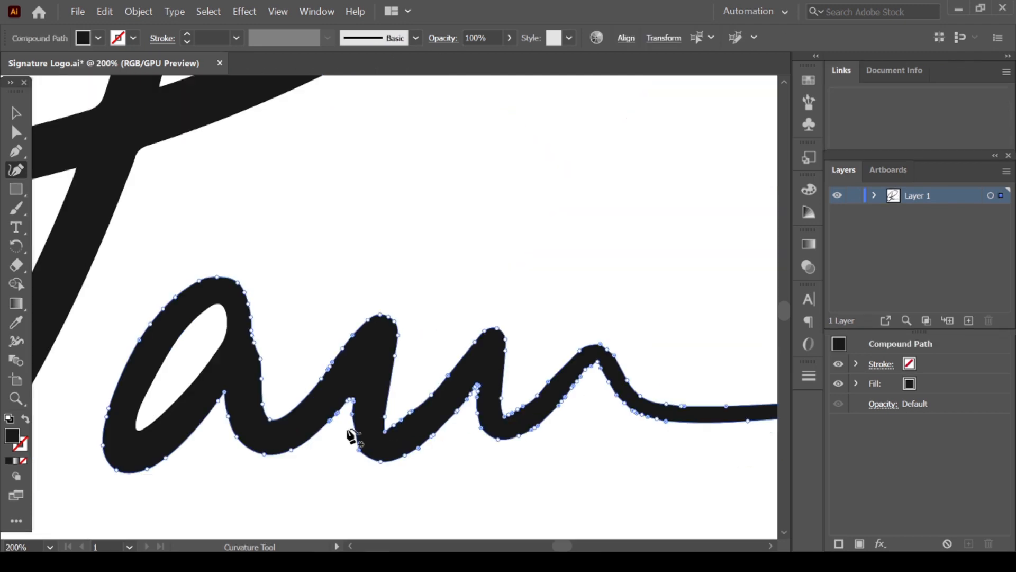
Delete the surplus anchor points on the underside of the stroke rising to the first hump
{"action": "scroll", "coordinate": [346, 369], "scroll_direction": "up", "scroll_amount": 2}
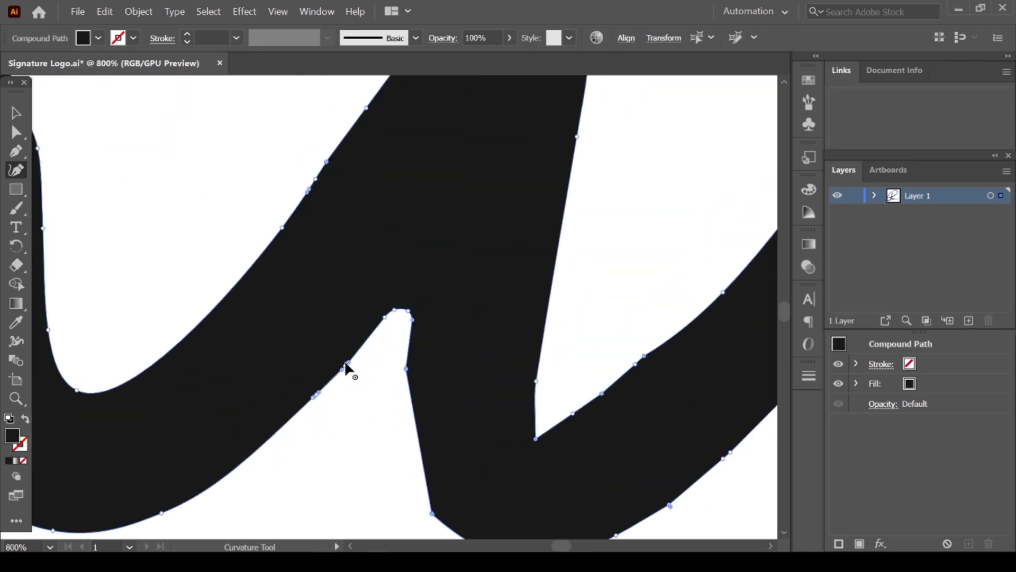
{"action": "left_click", "coordinate": [319, 393]}
{"action": "key", "text": "Delete"}
{"action": "key", "text": "Delete"}
Smooth the left side and bottom bend of the first hump's downstroke and round the inner corner on its right
{"action": "scroll", "coordinate": [420, 370], "scroll_direction": "down", "scroll_amount": 2}
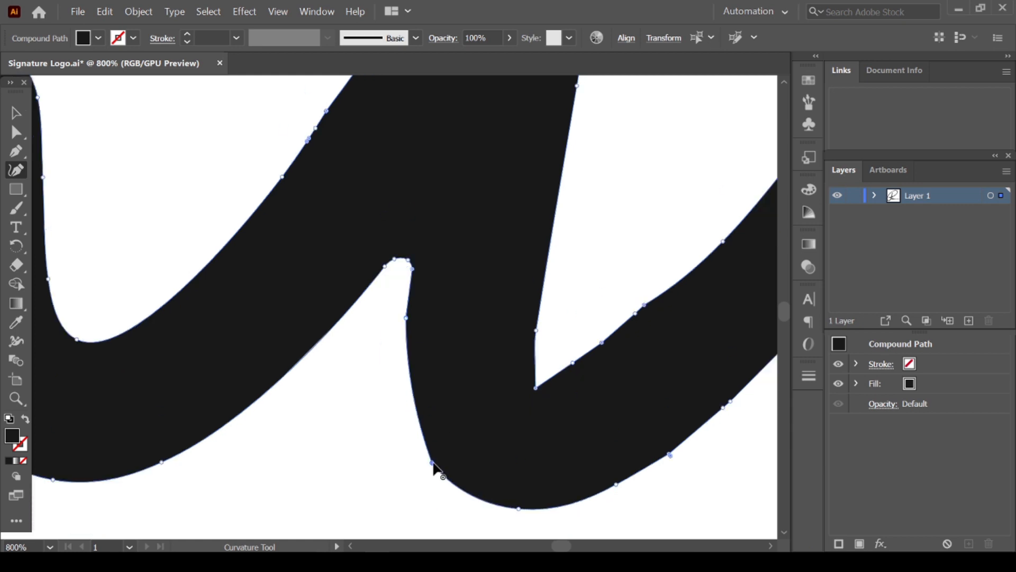
{"action": "left_click_drag", "start_coordinate": [429, 462], "coordinate": [420, 456]}
{"action": "left_click", "coordinate": [406, 318]}
{"action": "key", "text": "Delete"}
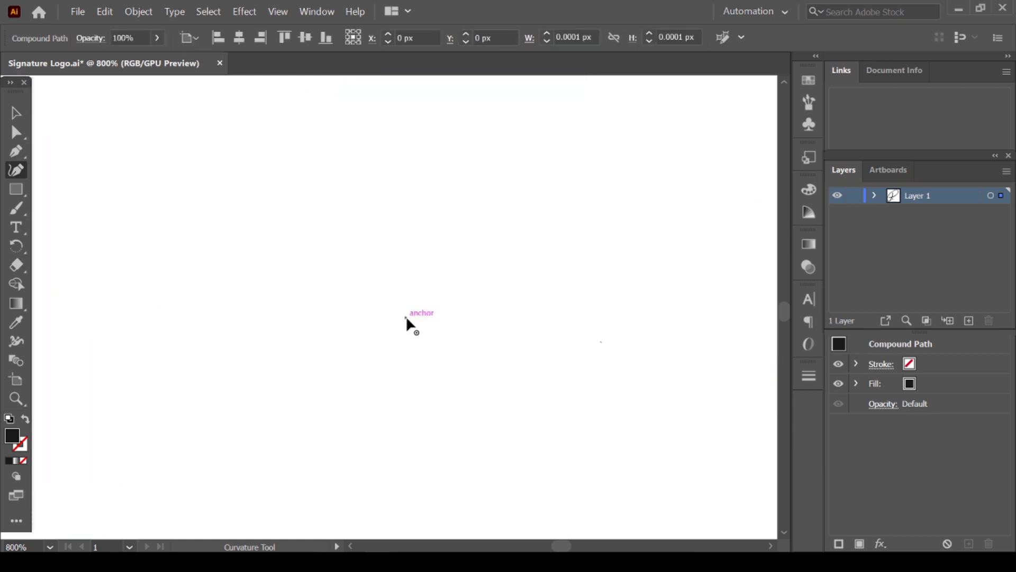
{"action": "left_click_drag", "start_coordinate": [388, 370], "coordinate": [406, 380]}
{"action": "left_click_drag", "start_coordinate": [421, 457], "coordinate": [437, 476]}
{"action": "double_click", "coordinate": [412, 269]}
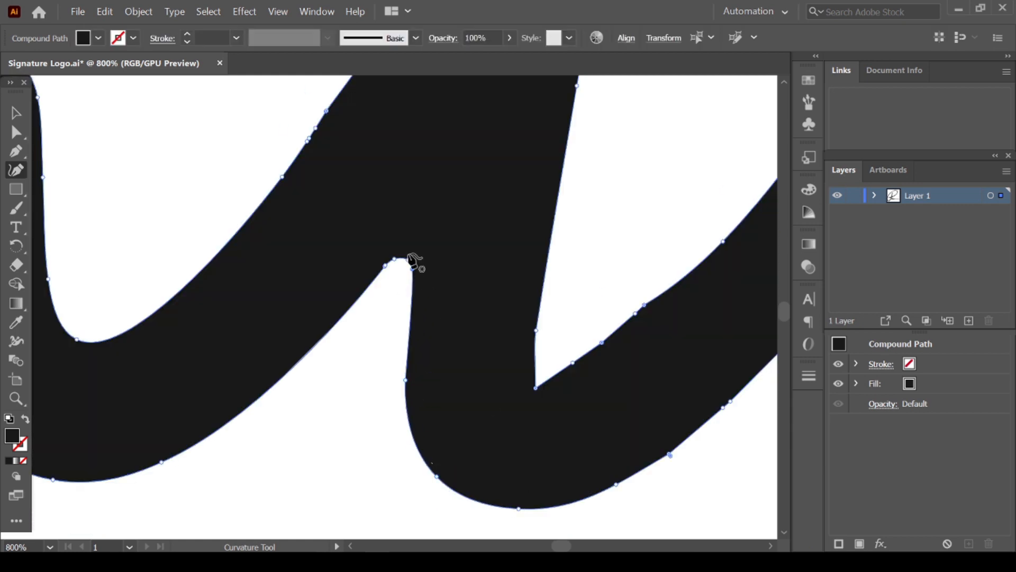
{"action": "double_click", "coordinate": [536, 388]}
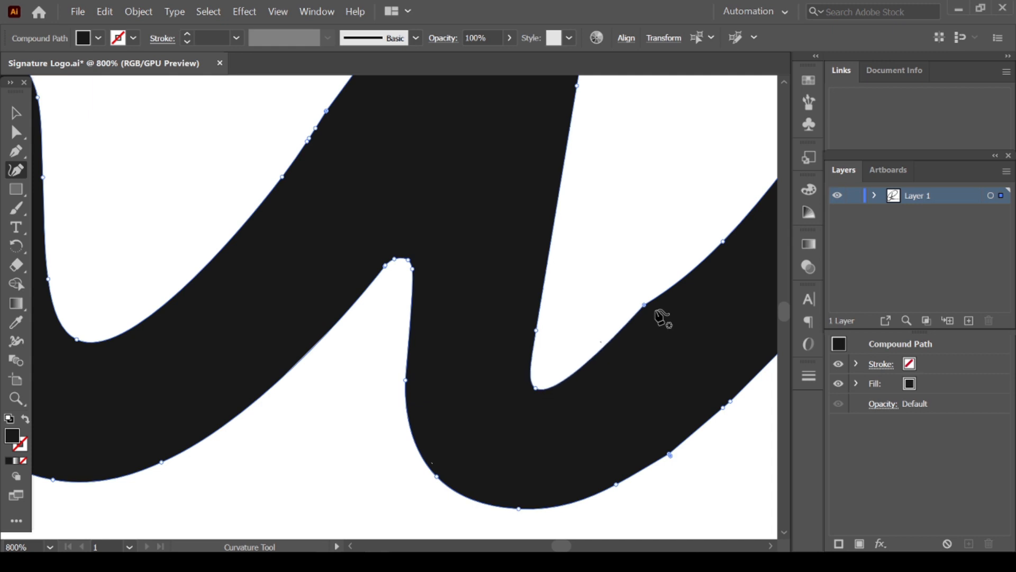
Round the inner corner before the last hump, smooth the hump's rising upper edge and round its peak
{"action": "scroll", "coordinate": [680, 377], "scroll_direction": "down", "scroll_amount": 1}
{"action": "scroll", "coordinate": [681, 377], "scroll_direction": "down", "scroll_amount": 2}
{"action": "scroll", "coordinate": [267, 390], "scroll_direction": "up", "scroll_amount": 4}
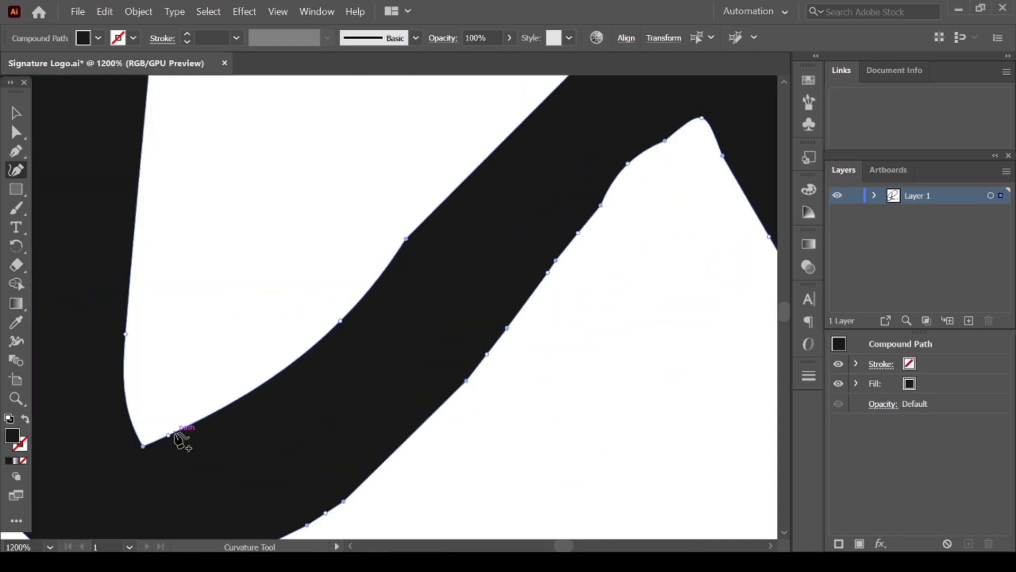
{"action": "double_click", "coordinate": [143, 446]}
{"action": "left_click", "coordinate": [406, 239]}
{"action": "key", "text": "Delete"}
{"action": "scroll", "coordinate": [556, 148], "scroll_direction": "up", "scroll_amount": 2}
{"action": "left_click", "coordinate": [594, 127]}
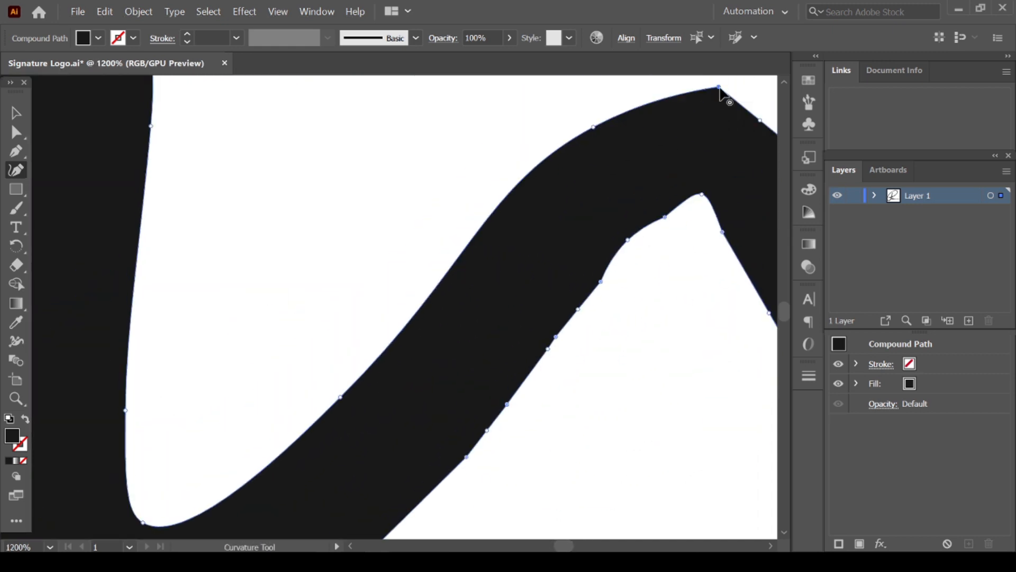
{"action": "double_click", "coordinate": [718, 87]}
Delete surplus anchor points along the last hump's underside and smooth the corners farther down that edge
{"action": "left_click", "coordinate": [665, 218]}
{"action": "key", "text": "Delete"}
{"action": "left_click", "coordinate": [601, 282]}
{"action": "key", "text": "Delete"}
{"action": "left_click", "coordinate": [556, 337]}
{"action": "key", "text": "Delete"}
{"action": "scroll", "coordinate": [548, 349], "scroll_direction": "down", "scroll_amount": 5}
{"action": "double_click", "coordinate": [466, 329]}
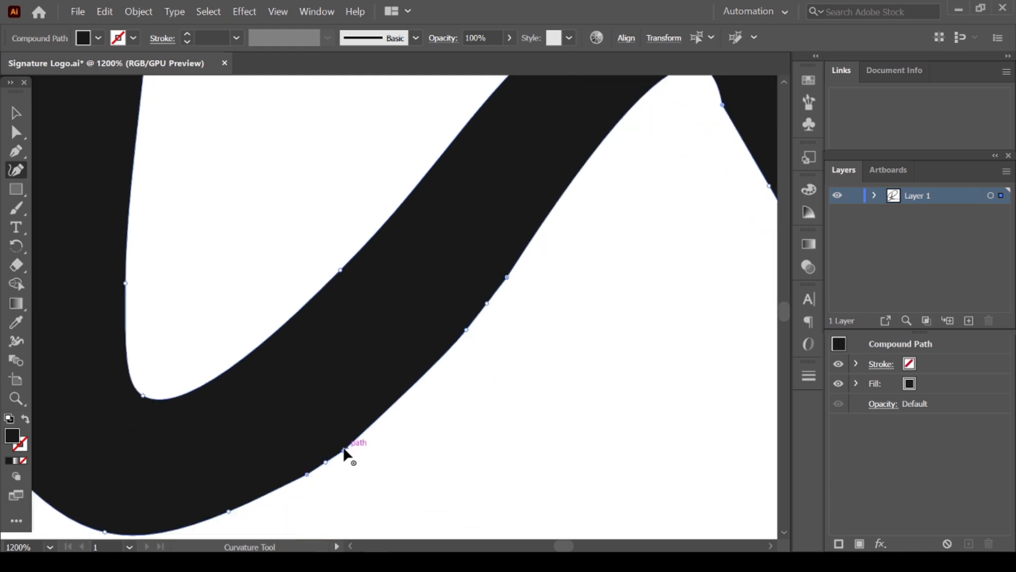
{"action": "double_click", "coordinate": [344, 451]}
Reshape the outer top of the last hump into an even arch by deleting and repositioning its anchor points
{"action": "scroll", "coordinate": [343, 451], "scroll_direction": "down", "scroll_amount": 2}
{"action": "scroll", "coordinate": [640, 376], "scroll_direction": "up", "scroll_amount": 7}
{"action": "scroll", "coordinate": [640, 376], "scroll_direction": "right", "scroll_amount": 15}
{"action": "scroll", "coordinate": [505, 297], "scroll_direction": "up", "scroll_amount": 2}
{"action": "double_click", "coordinate": [409, 207]}
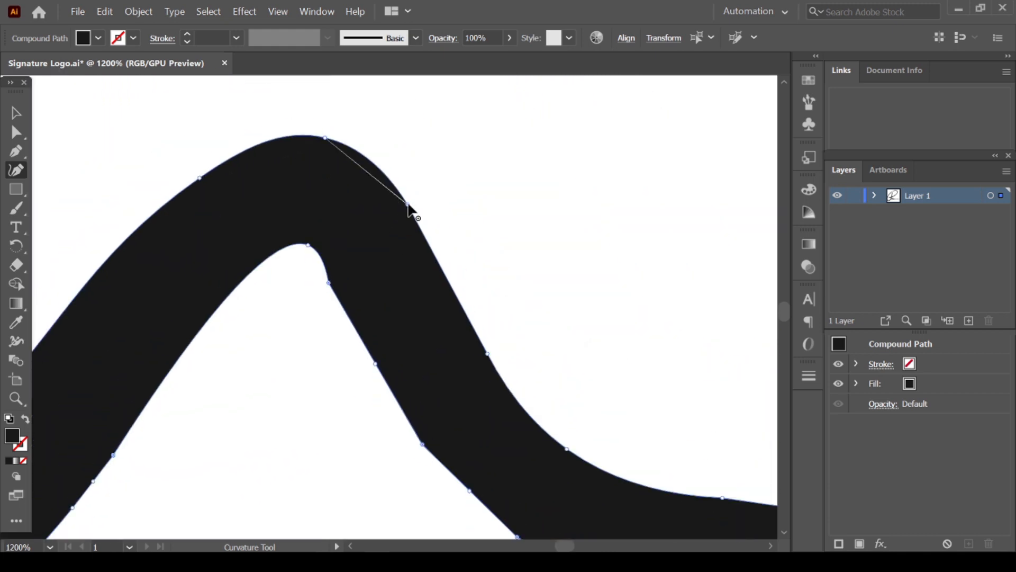
{"action": "key", "text": "Delete"}
{"action": "left_click", "coordinate": [326, 138]}
{"action": "key", "text": "Delete"}
{"action": "left_click_drag", "start_coordinate": [320, 208], "coordinate": [341, 160]}
{"action": "left_click_drag", "start_coordinate": [199, 178], "coordinate": [249, 151]}
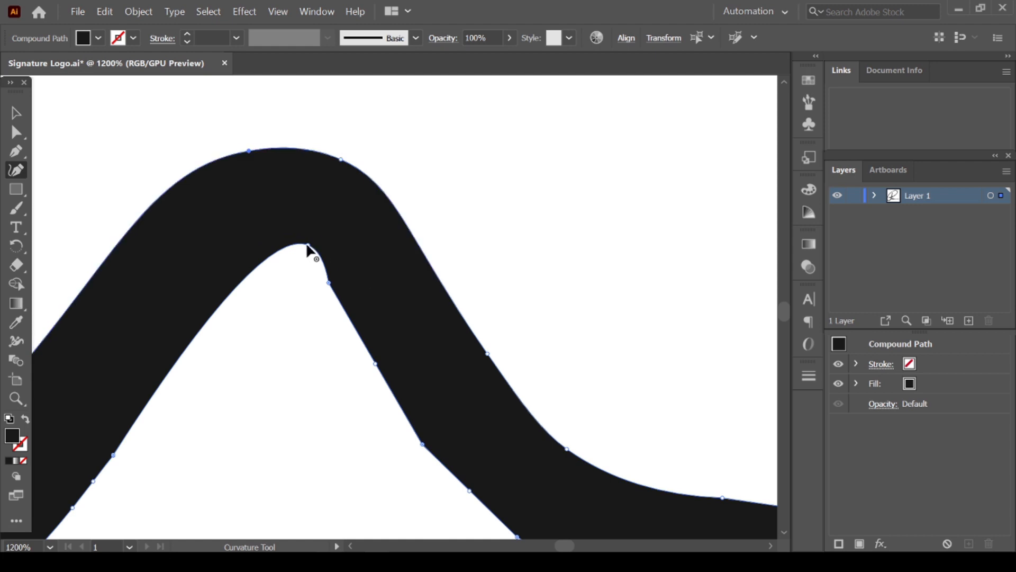
Shift the inner apex of the last hump slightly left and delete the corner anchor point just below it
{"action": "left_click_drag", "start_coordinate": [308, 245], "coordinate": [297, 243]}
{"action": "left_click", "coordinate": [329, 283]}
{"action": "key", "text": "Delete"}
{"action": "scroll", "coordinate": [467, 447], "scroll_direction": "down", "scroll_amount": 7}
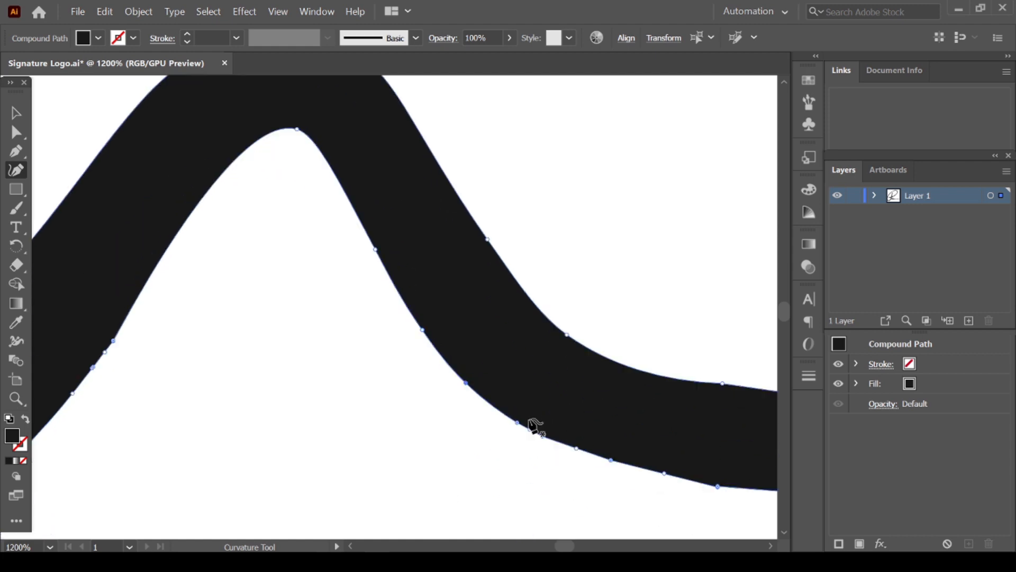
Delete a surplus anchor point on the stroke's underside where it flattens out past the last hump
{"action": "scroll", "coordinate": [583, 431], "scroll_direction": "right", "scroll_amount": 8}
{"action": "left_click", "coordinate": [527, 423]}
{"action": "key", "text": "Delete"}
{"action": "left_click", "coordinate": [474, 409]}
{"action": "key", "text": "Delete"}
{"action": "key", "text": "ctrl+z"}
{"action": "scroll", "coordinate": [503, 407], "scroll_direction": "down", "scroll_amount": 2}
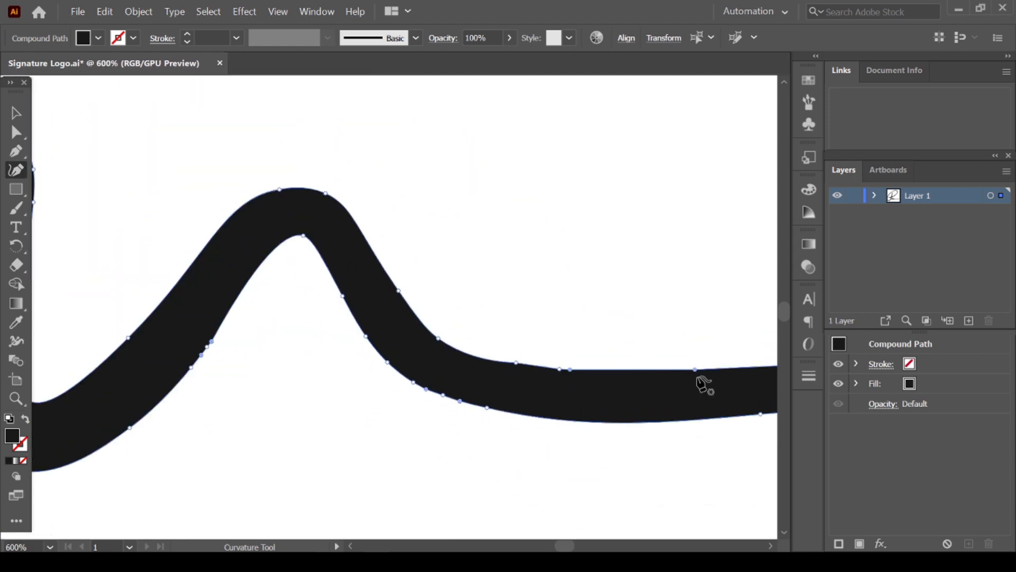
Delete three surplus anchor points on the upper edge just past the last hump and smooth the next point along
{"action": "scroll", "coordinate": [689, 339], "scroll_direction": "up", "scroll_amount": 2}
{"action": "left_click", "coordinate": [346, 397]}
{"action": "key", "text": "Delete"}
{"action": "left_click", "coordinate": [432, 408]}
{"action": "key", "text": "Delete"}
{"action": "left_click", "coordinate": [453, 409]}
{"action": "key", "text": "Delete"}
{"action": "double_click", "coordinate": [704, 409]}
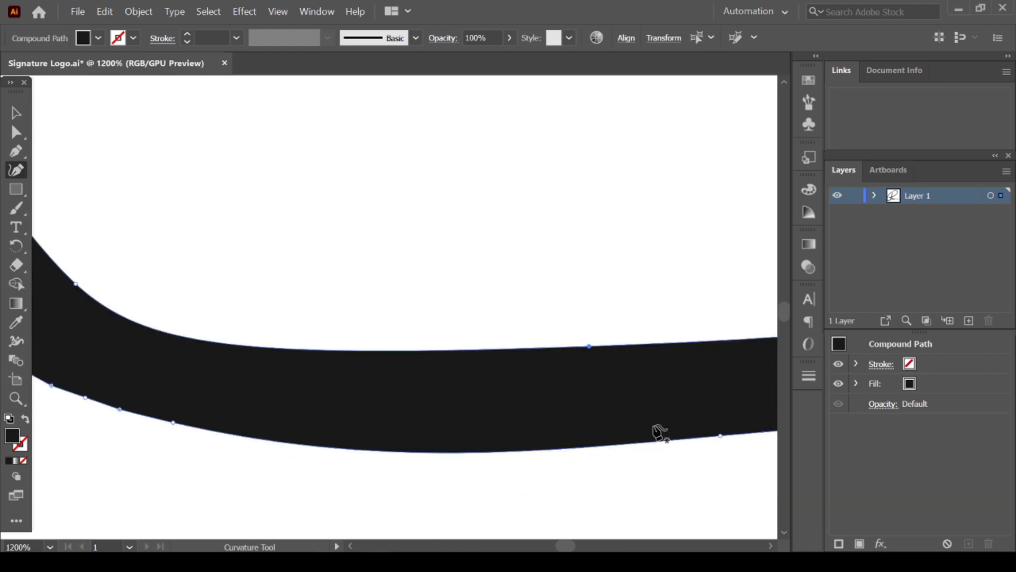
Thin out and smooth the anchor points on the tail stroke's upper edge, raising the curve slightly after the last hump
{"action": "scroll", "coordinate": [661, 421], "scroll_direction": "down", "scroll_amount": 2}
{"action": "scroll", "coordinate": [390, 433], "scroll_direction": "down", "scroll_amount": 1}
{"action": "scroll", "coordinate": [612, 431], "scroll_direction": "right", "scroll_amount": 5}
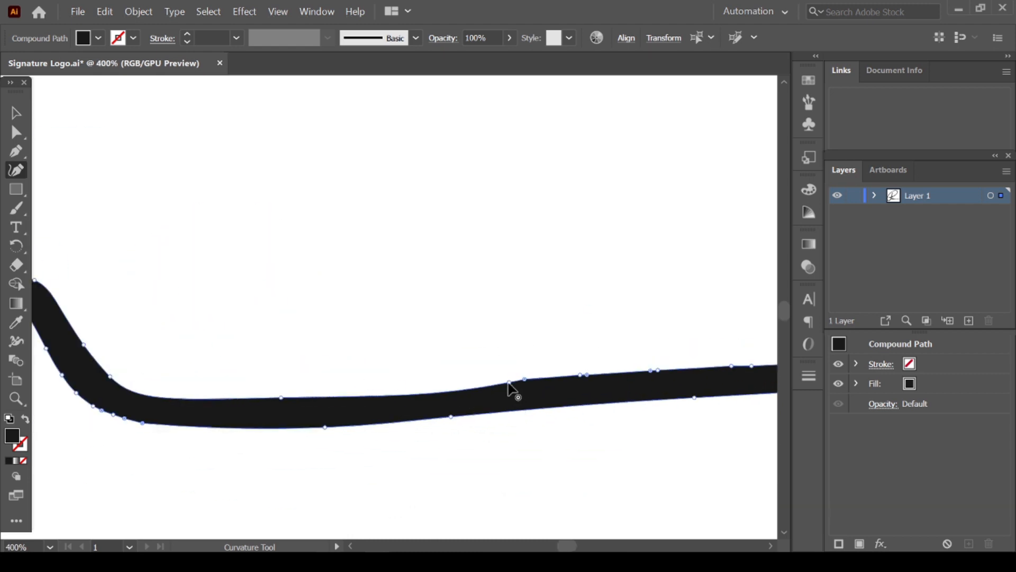
{"action": "left_click", "coordinate": [580, 375]}
{"action": "key", "text": "Delete"}
{"action": "left_click", "coordinate": [587, 375]}
{"action": "key", "text": "Delete"}
{"action": "double_click", "coordinate": [651, 370]}
{"action": "double_click", "coordinate": [281, 397]}
{"action": "left_click_drag", "start_coordinate": [155, 398], "coordinate": [156, 392]}
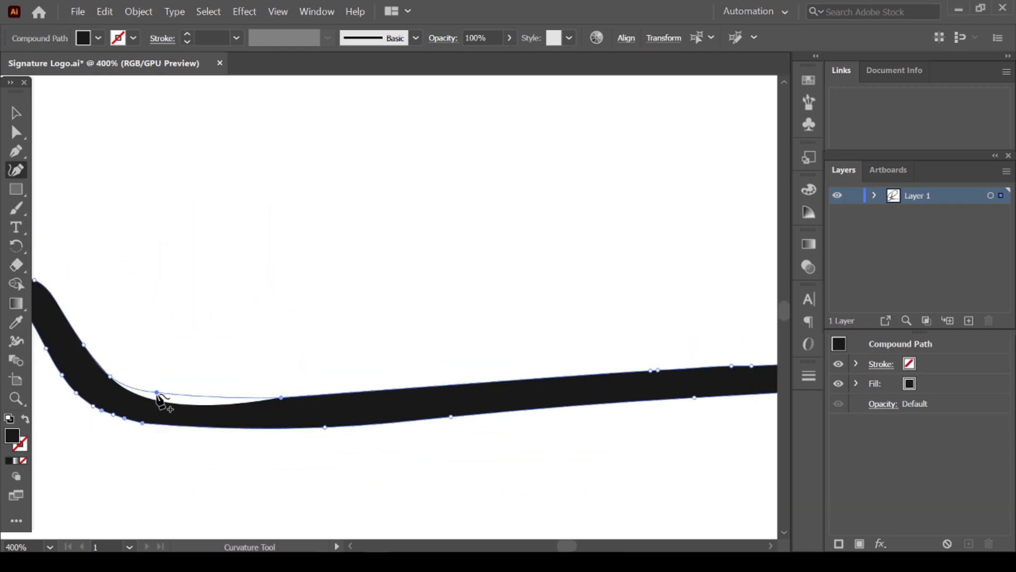
Taper the underside of the tail's tip into a smooth point by adjusting its anchor points
{"action": "scroll", "coordinate": [468, 444], "scroll_direction": "right", "scroll_amount": 5}
{"action": "scroll", "coordinate": [418, 431], "scroll_direction": "down", "scroll_amount": 1}
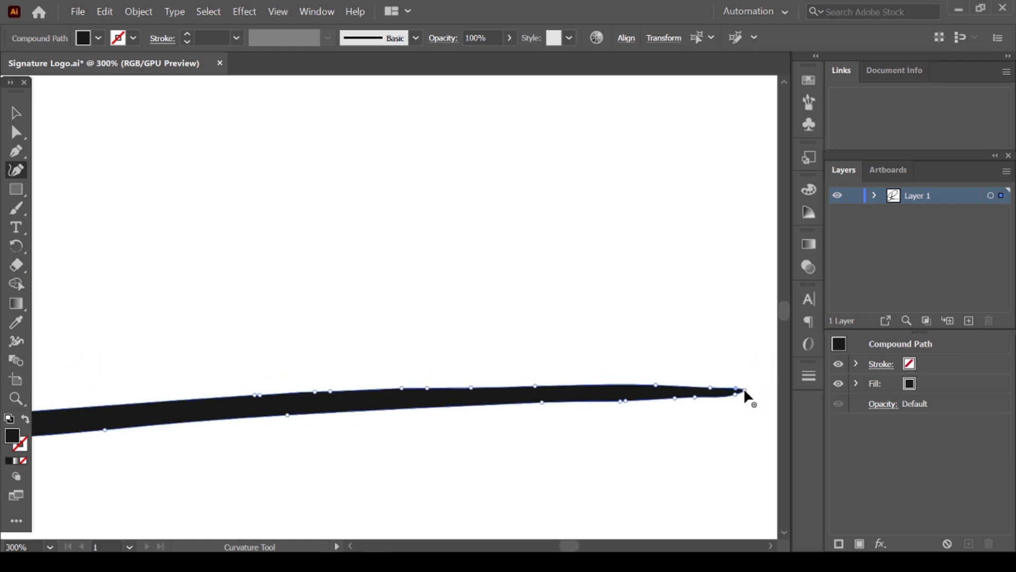
{"action": "scroll", "coordinate": [743, 391], "scroll_direction": "up", "scroll_amount": 4}
{"action": "left_click", "coordinate": [696, 409]}
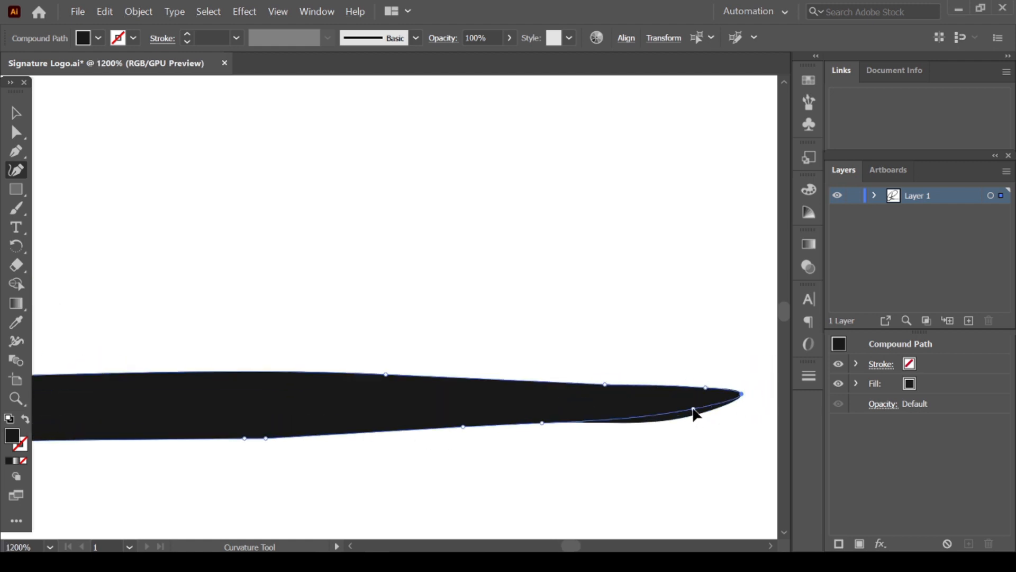
{"action": "scroll", "coordinate": [742, 393], "scroll_direction": "down", "scroll_amount": 3}
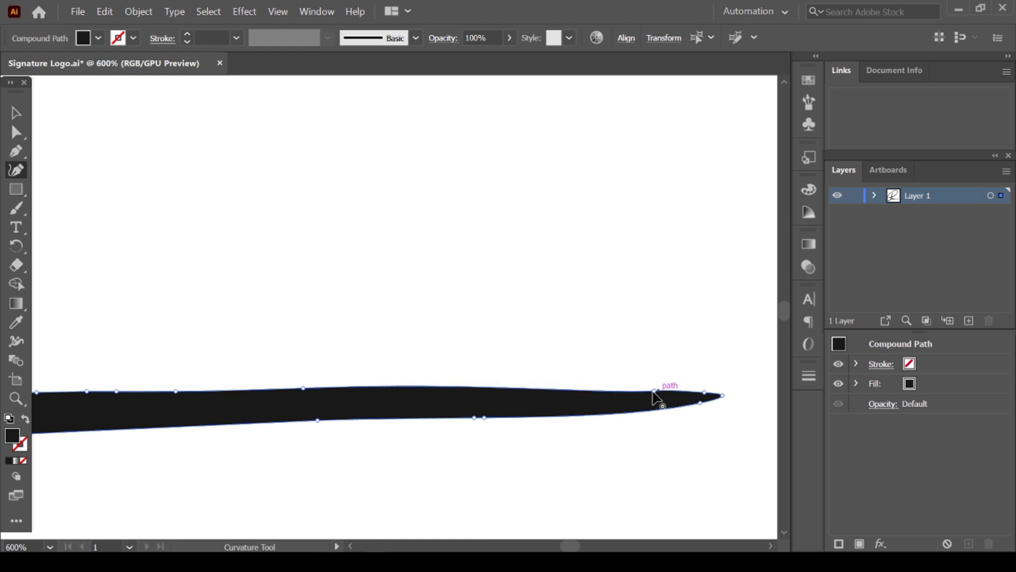
Smooth the middle of the tail's upper edge with fewer anchor points and deselect the path
{"action": "scroll", "coordinate": [656, 402], "scroll_direction": "down", "scroll_amount": 1}
{"action": "scroll", "coordinate": [585, 420], "scroll_direction": "up", "scroll_amount": 4}
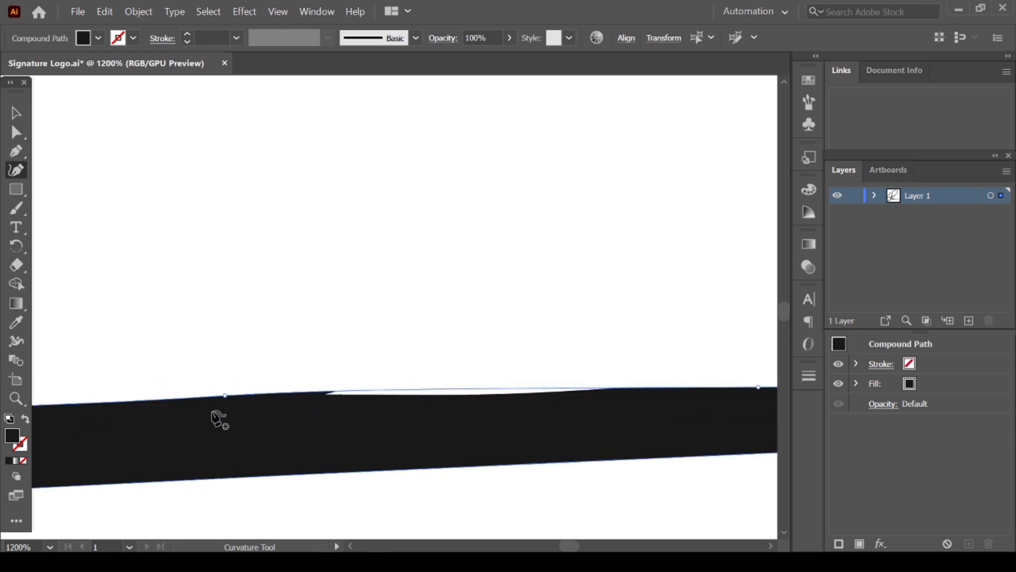
{"action": "left_click", "coordinate": [380, 388]}
{"action": "key", "text": "a"}
{"action": "left_click", "coordinate": [493, 360]}
{"action": "scroll", "coordinate": [599, 413], "scroll_direction": "down", "scroll_amount": 6}
{"action": "scroll", "coordinate": [511, 419], "scroll_direction": "up", "scroll_amount": 7}
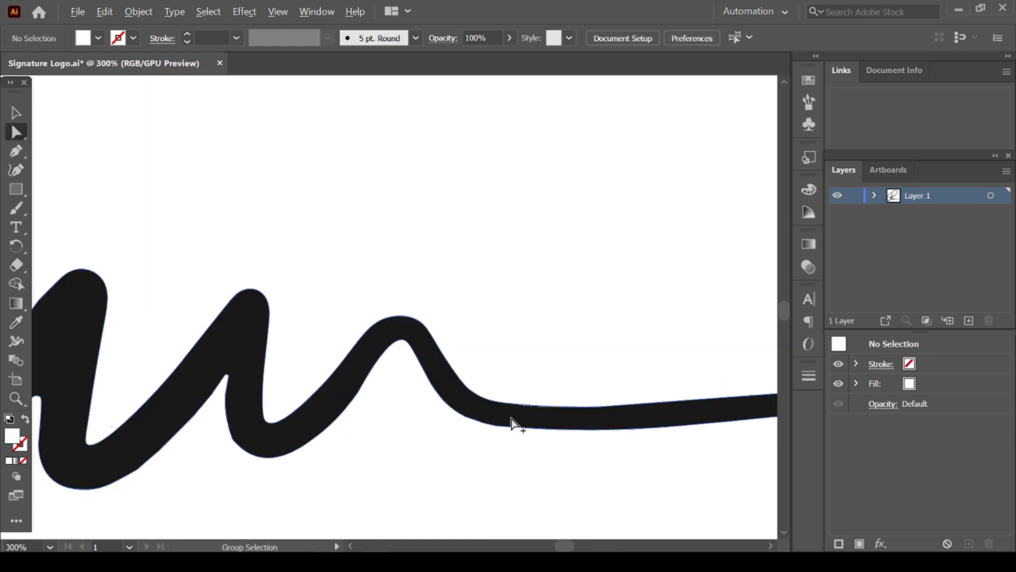
Delete the stray path remnants left along the upper edge of the tail stroke
{"action": "left_click", "coordinate": [545, 388]}
{"action": "left_click_drag", "start_coordinate": [534, 385], "coordinate": [526, 345]}
{"action": "key", "text": "Delete"}
{"action": "key", "text": "Delete"}
{"action": "left_click_drag", "start_coordinate": [598, 388], "coordinate": [616, 354]}
{"action": "key", "text": "Delete"}
{"action": "key", "text": "Delete"}
{"action": "scroll", "coordinate": [603, 332], "scroll_direction": "down", "scroll_amount": 4}
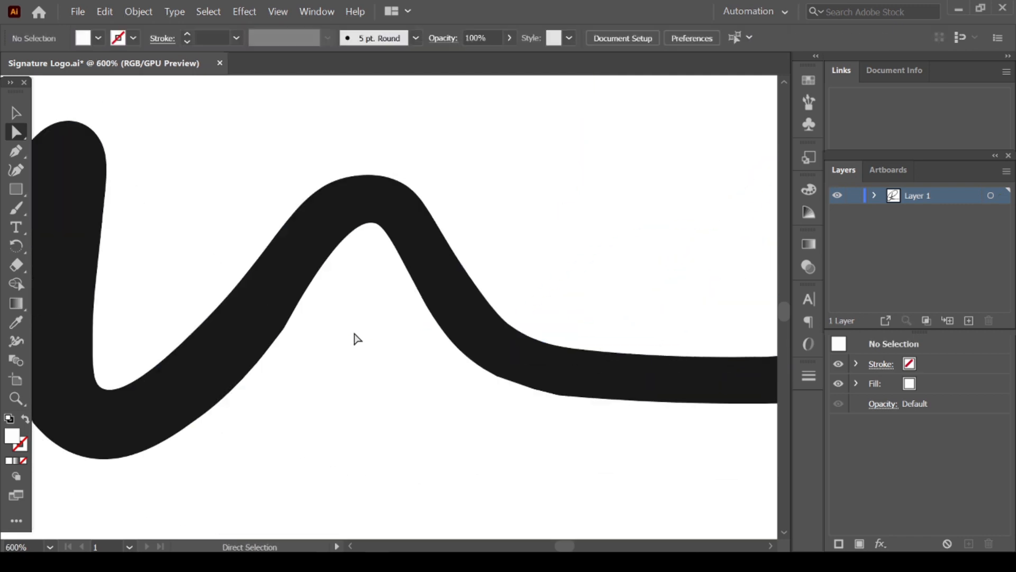
Delete the stray path at the inner notch before the last hump and reshape the notch into a clean point
{"action": "scroll", "coordinate": [423, 331], "scroll_direction": "left", "scroll_amount": 4}
{"action": "left_click", "coordinate": [329, 297]}
{"action": "key", "text": "Delete"}
{"action": "key", "text": "shift+grave"}
{"action": "left_click", "coordinate": [329, 295]}
{"action": "scroll", "coordinate": [330, 295], "scroll_direction": "up", "scroll_amount": 2}
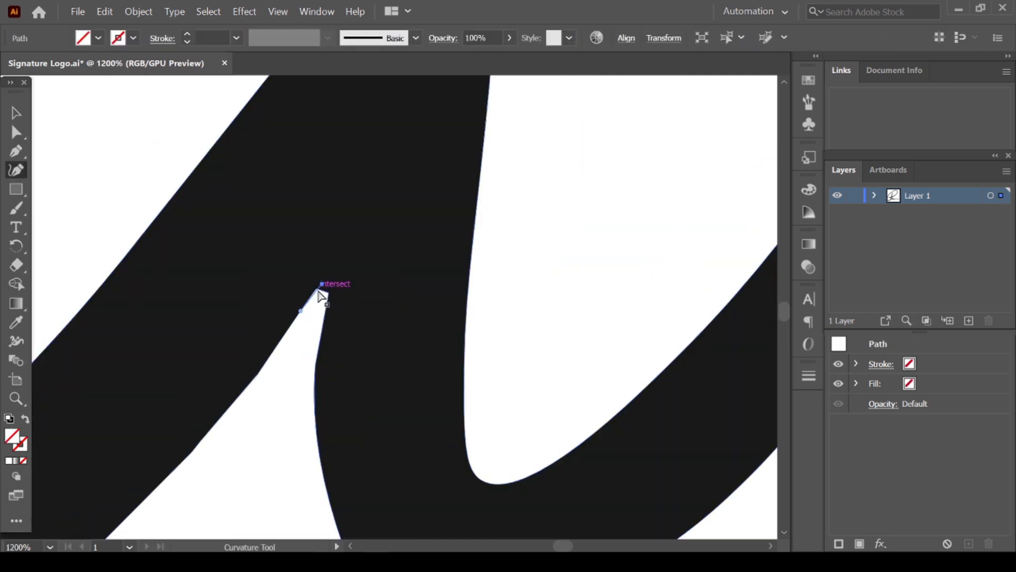
{"action": "key", "text": "a"}
{"action": "key", "text": "Delete"}
{"action": "left_click", "coordinate": [16, 170]}
{"action": "left_click", "coordinate": [341, 301]}
{"action": "scroll", "coordinate": [345, 302], "scroll_direction": "up", "scroll_amount": 2}
{"action": "left_click_drag", "start_coordinate": [290, 285], "coordinate": [305, 244]}
{"action": "scroll", "coordinate": [339, 296], "scroll_direction": "down", "scroll_amount": 2}
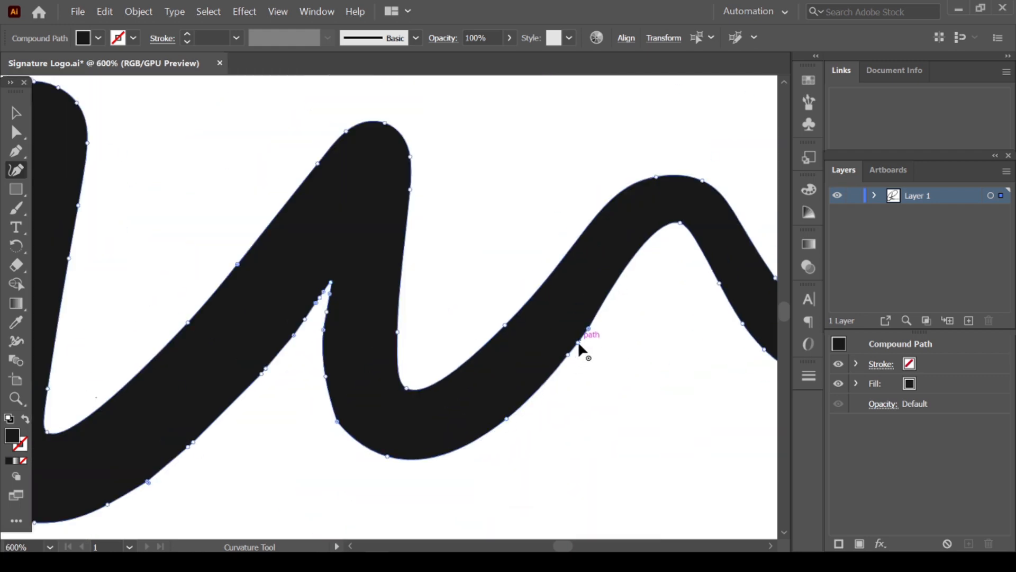
Delete surplus anchor points on the underside of the last hump's rising stroke to straighten its bulge
{"action": "left_click", "coordinate": [579, 343]}
{"action": "key", "text": "Delete"}
{"action": "left_click", "coordinate": [568, 355]}
{"action": "key", "text": "Delete"}
{"action": "key", "text": "ctrl+z"}
{"action": "left_click", "coordinate": [588, 328]}
{"action": "key", "text": "Delete"}
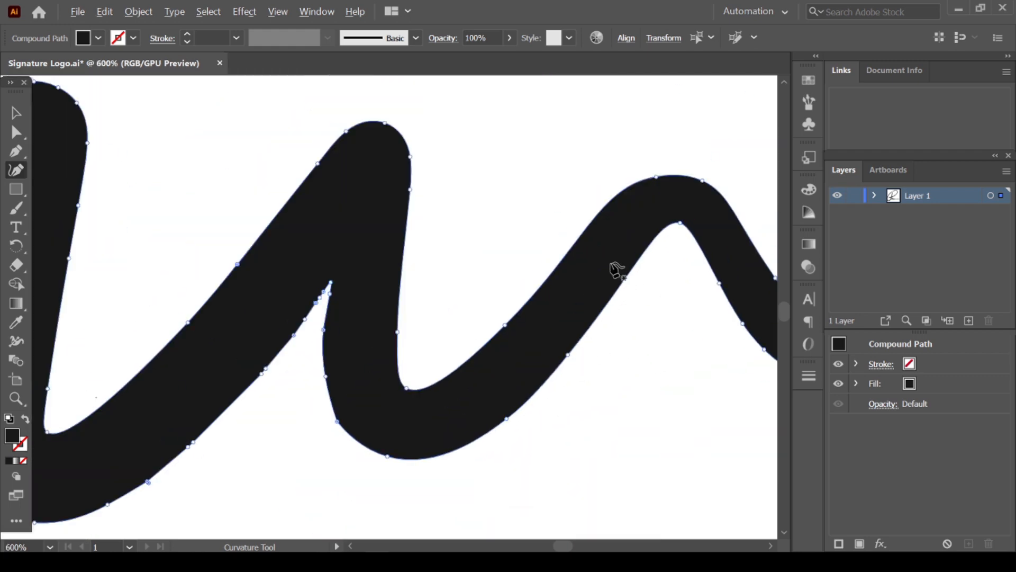
Smooth the underside bend after the last hump and clear the stray path remnant along it
{"action": "scroll", "coordinate": [623, 328], "scroll_direction": "down", "scroll_amount": 2}
{"action": "scroll", "coordinate": [675, 302], "scroll_direction": "up", "scroll_amount": 2}
{"action": "scroll", "coordinate": [675, 303], "scroll_direction": "down", "scroll_amount": 2}
{"action": "scroll", "coordinate": [624, 386], "scroll_direction": "up", "scroll_amount": 3}
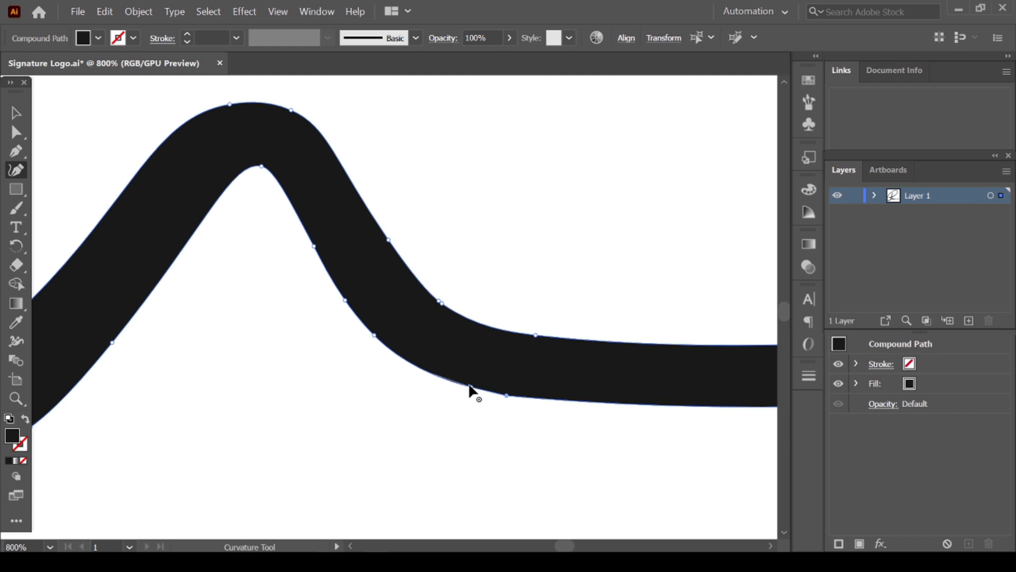
{"action": "key", "text": "a"}
{"action": "left_click_drag", "start_coordinate": [436, 381], "coordinate": [449, 453]}
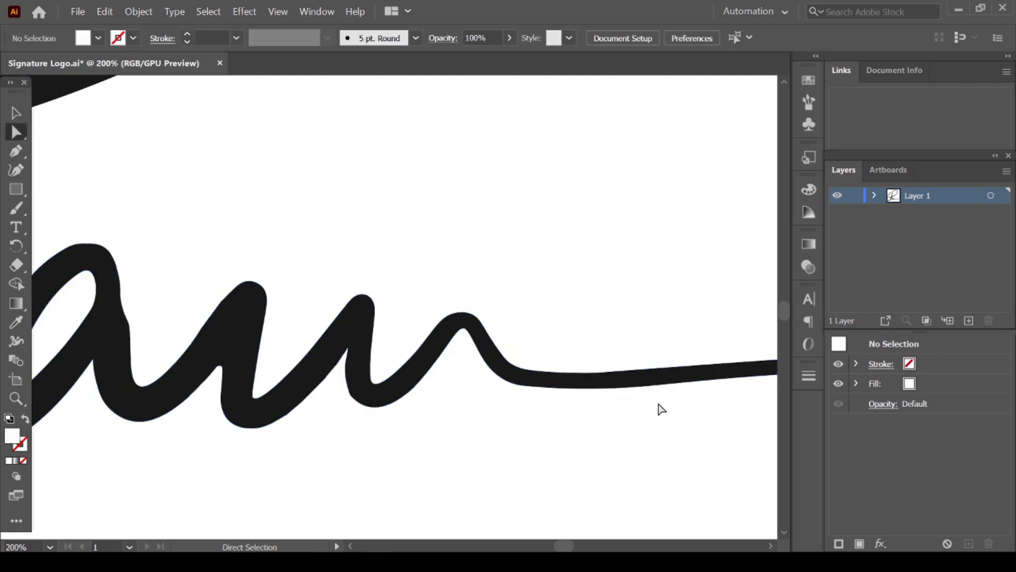
Select the P's large loop and round the top of its outer edge with the Curvature tool
{"action": "scroll", "coordinate": [680, 354], "scroll_direction": "down", "scroll_amount": 5}
{"action": "scroll", "coordinate": [587, 386], "scroll_direction": "up", "scroll_amount": 5}
{"action": "scroll", "coordinate": [492, 419], "scroll_direction": "down", "scroll_amount": 5}
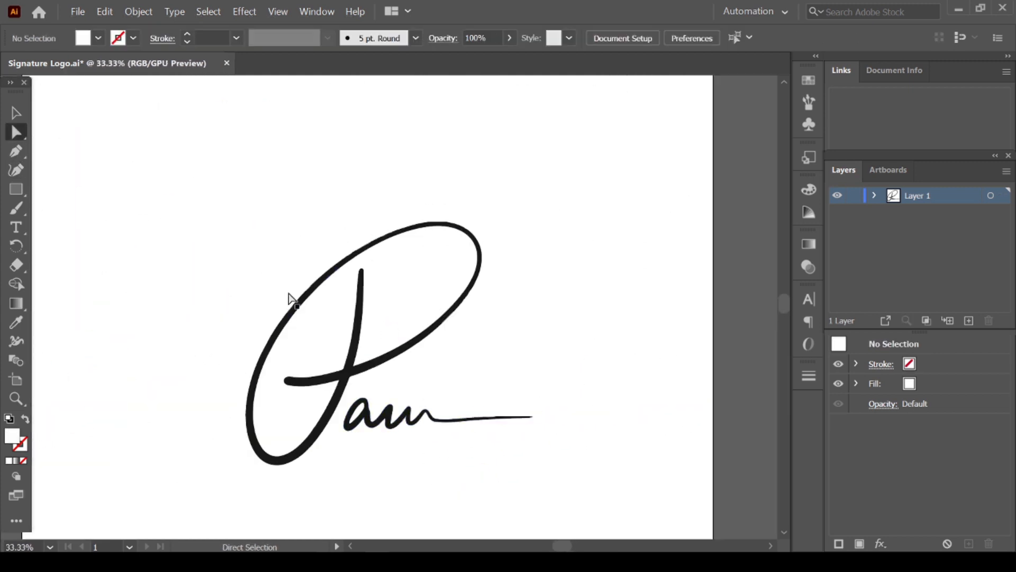
{"action": "scroll", "coordinate": [476, 416], "scroll_direction": "up", "scroll_amount": 5}
{"action": "scroll", "coordinate": [619, 360], "scroll_direction": "down", "scroll_amount": 5}
{"action": "scroll", "coordinate": [571, 187], "scroll_direction": "up", "scroll_amount": 5}
{"action": "key", "text": "v"}
{"action": "left_click", "coordinate": [465, 208]}
{"action": "left_click", "coordinate": [16, 170]}
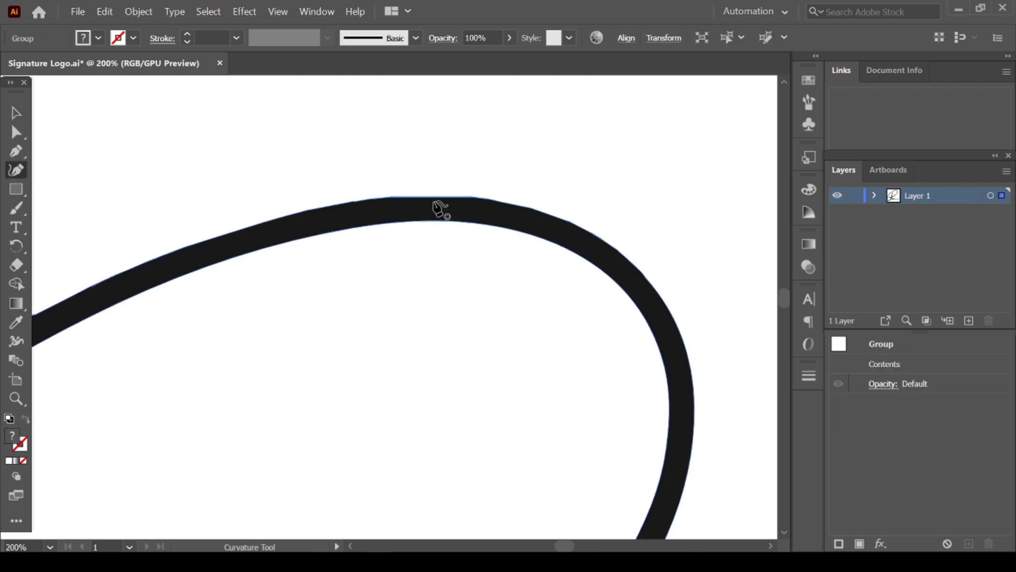
{"action": "left_click", "coordinate": [433, 201]}
{"action": "key", "text": "a"}
{"action": "left_click", "coordinate": [50, 198]}
{"action": "left_click", "coordinate": [16, 170]}
{"action": "left_click", "coordinate": [435, 195]}
{"action": "key", "text": "ctrl+z"}
{"action": "left_click_drag", "start_coordinate": [431, 197], "coordinate": [432, 195]}
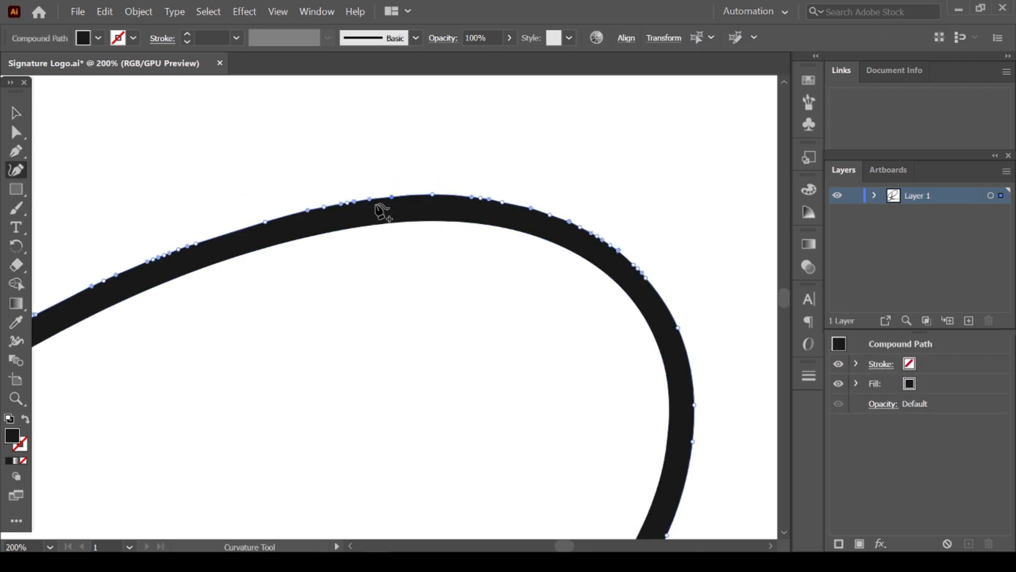
Delete surplus anchor points on the loop's outer edge just past its top and lift the curve slightly there
{"action": "left_click", "coordinate": [489, 200]}
{"action": "key", "text": "Delete"}
{"action": "left_click_drag", "start_coordinate": [503, 203], "coordinate": [503, 199]}
{"action": "left_click", "coordinate": [472, 197]}
{"action": "key", "text": "Delete"}
{"action": "left_click", "coordinate": [531, 208]}
{"action": "key", "text": "Delete"}
{"action": "scroll", "coordinate": [725, 324], "scroll_direction": "down", "scroll_amount": 2}
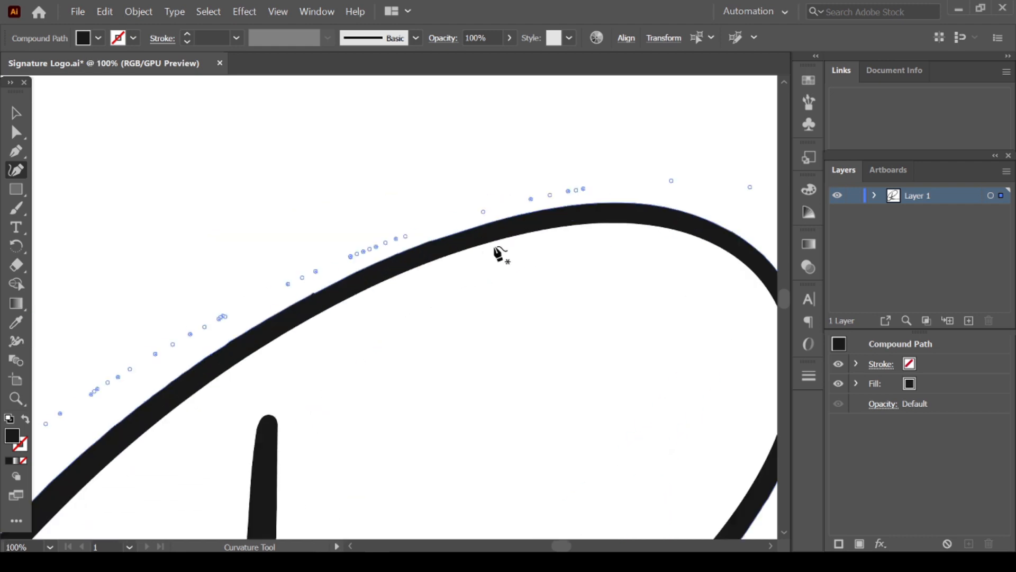
Deselect the path and examine the smoothness of the whole signature on the artboard
{"action": "scroll", "coordinate": [497, 252], "scroll_direction": "down", "scroll_amount": 2}
{"action": "key", "text": "v"}
{"action": "left_click", "coordinate": [592, 309]}
{"action": "scroll", "coordinate": [591, 323], "scroll_direction": "down", "scroll_amount": 1}
{"action": "scroll", "coordinate": [673, 286], "scroll_direction": "up", "scroll_amount": 1}
{"action": "scroll", "coordinate": [605, 276], "scroll_direction": "down", "scroll_amount": 2}
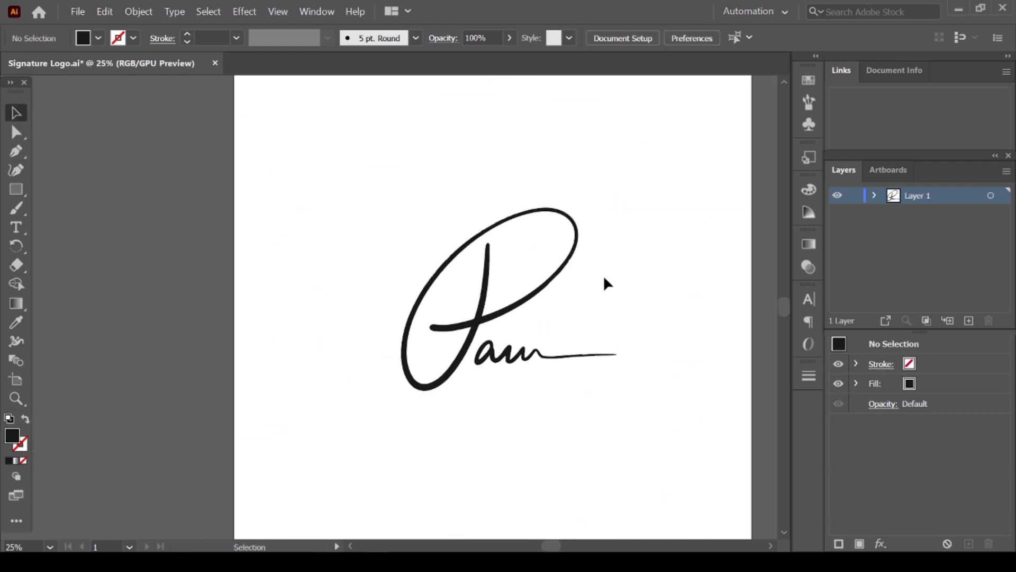
{"action": "scroll", "coordinate": [603, 278], "scroll_direction": "down", "scroll_amount": 1}
{"action": "scroll", "coordinate": [553, 274], "scroll_direction": "up", "scroll_amount": 1}
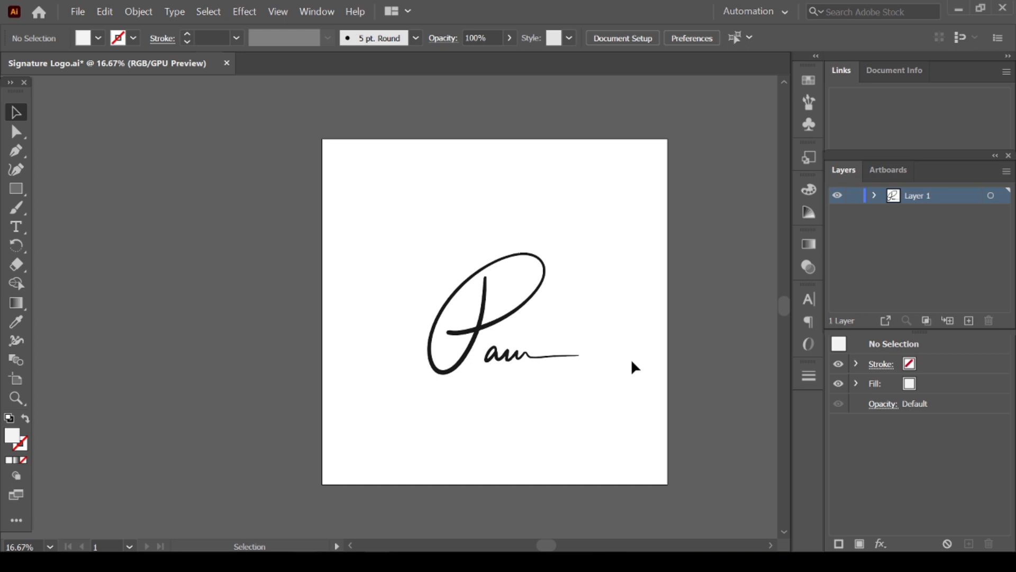
Duplicate the whole signature onto the empty canvas beside the artboard as a backup
{"action": "mouse_move", "coordinate": [420, 229]}
{"action": "left_mouse_down"}
{"action": "mouse_move", "coordinate": [569, 379]}
{"action": "mouse_move", "coordinate": [608, 402]}
{"action": "left_mouse_up"}
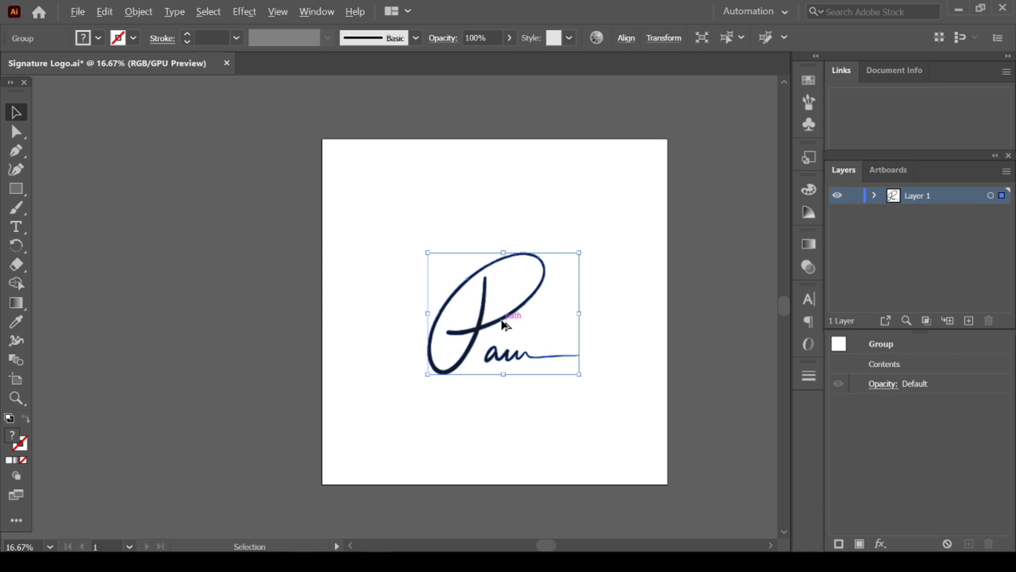
{"action": "mouse_move", "coordinate": [502, 324]}
{"action": "left_mouse_down"}
{"action": "mouse_move", "coordinate": [233, 332]}
{"action": "mouse_move", "coordinate": [194, 319]}
{"action": "left_mouse_up"}
{"action": "left_click", "coordinate": [411, 261]}
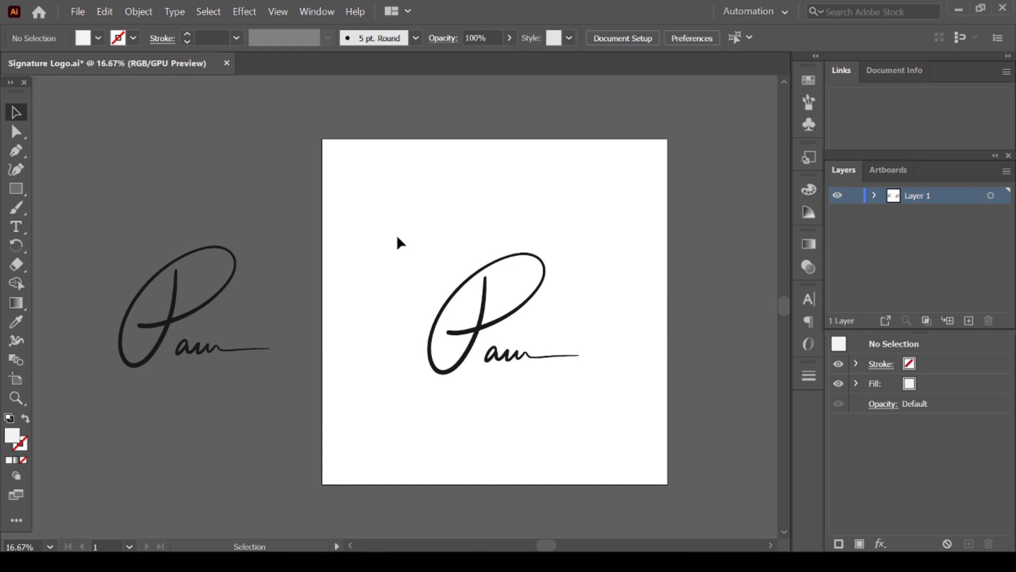
Transfer the artboard's signature to a new layer and position it near the artboard's centre
{"action": "left_click_drag", "start_coordinate": [397, 236], "coordinate": [586, 376]}
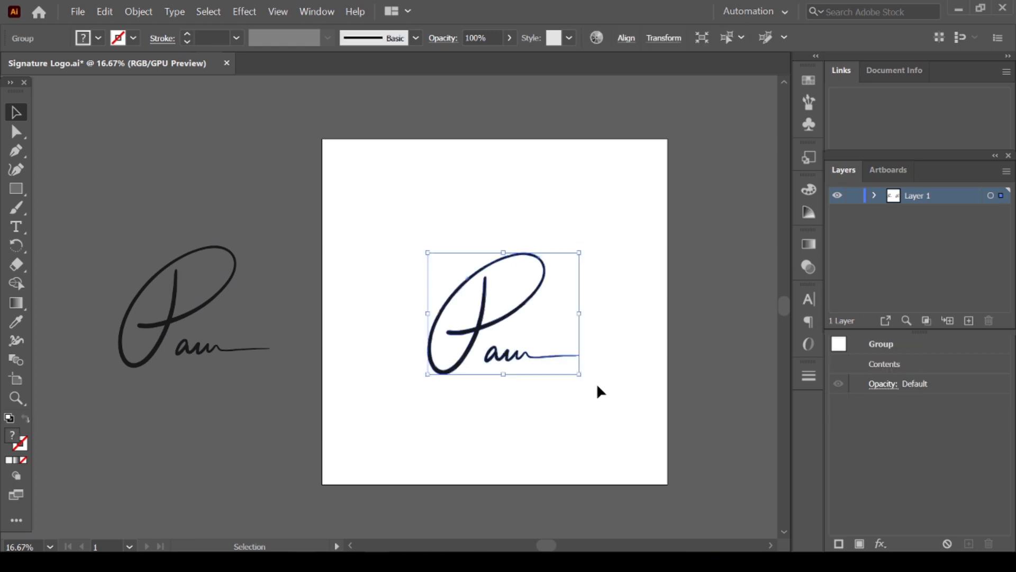
{"action": "key", "text": "a"}
{"action": "key", "text": "Delete"}
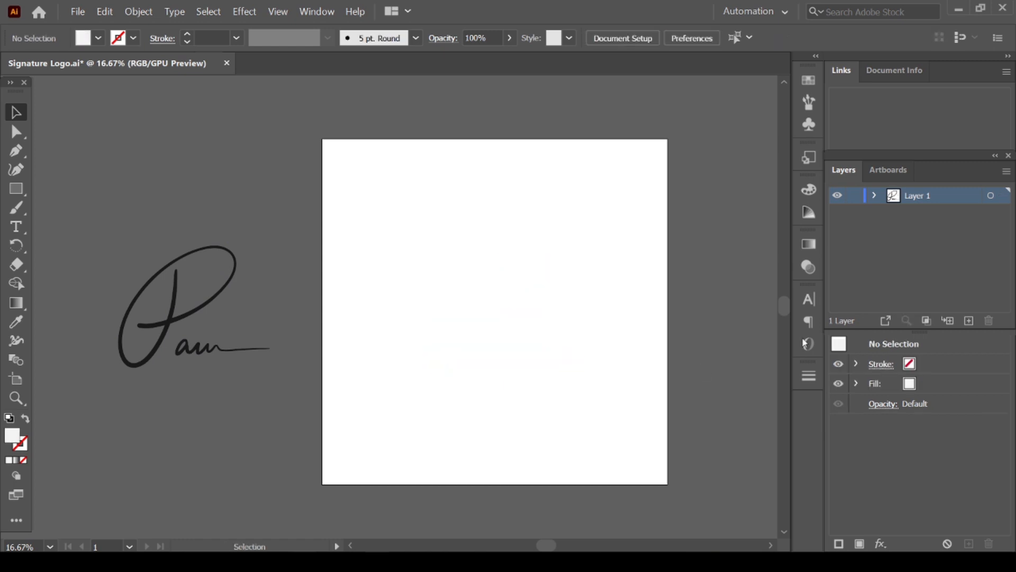
{"action": "left_click", "coordinate": [970, 320]}
{"action": "key", "text": "ctrl+v"}
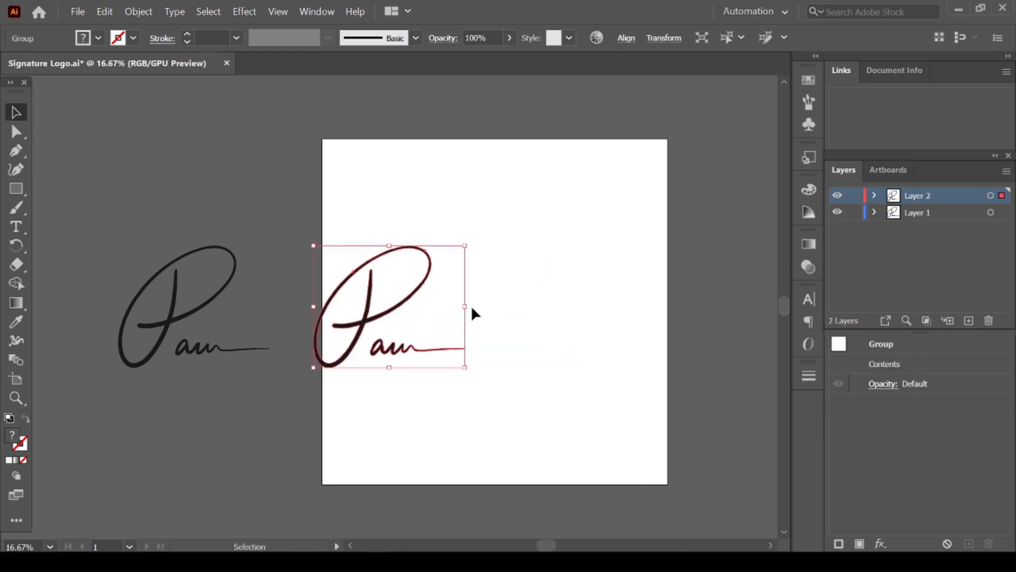
{"action": "left_click_drag", "start_coordinate": [398, 308], "coordinate": [519, 306]}
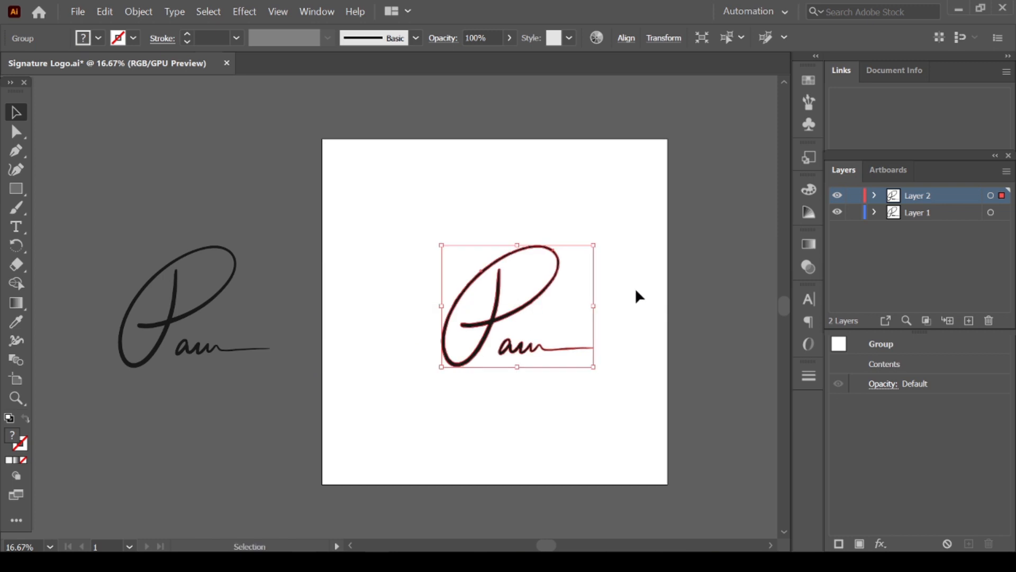
Hide Layer 1 and rename the new layer as Signature Mck
{"action": "left_click", "coordinate": [637, 290]}
{"action": "left_click", "coordinate": [838, 214]}
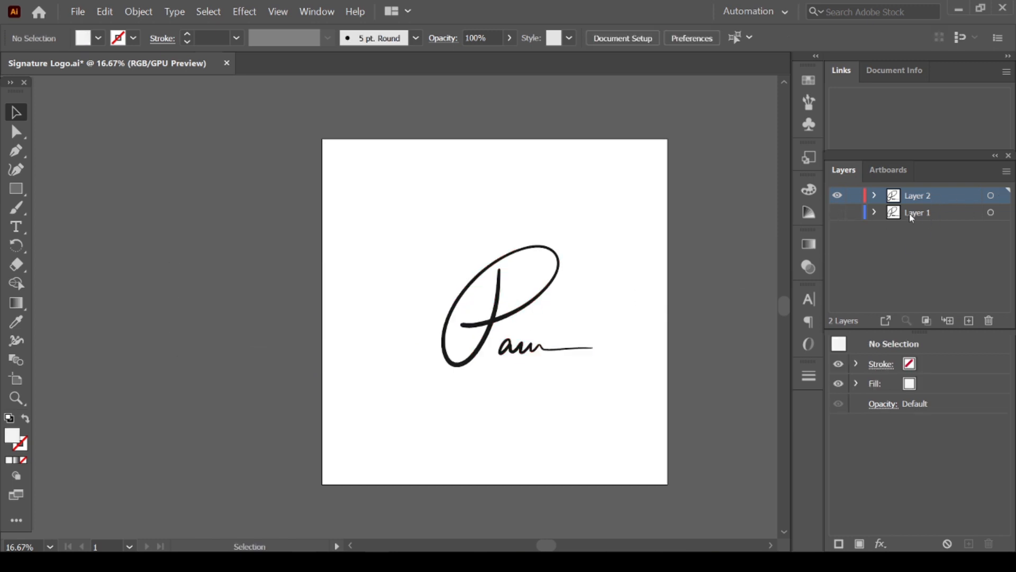
{"action": "double_click", "coordinate": [924, 196]}
{"action": "type", "text": "S"}
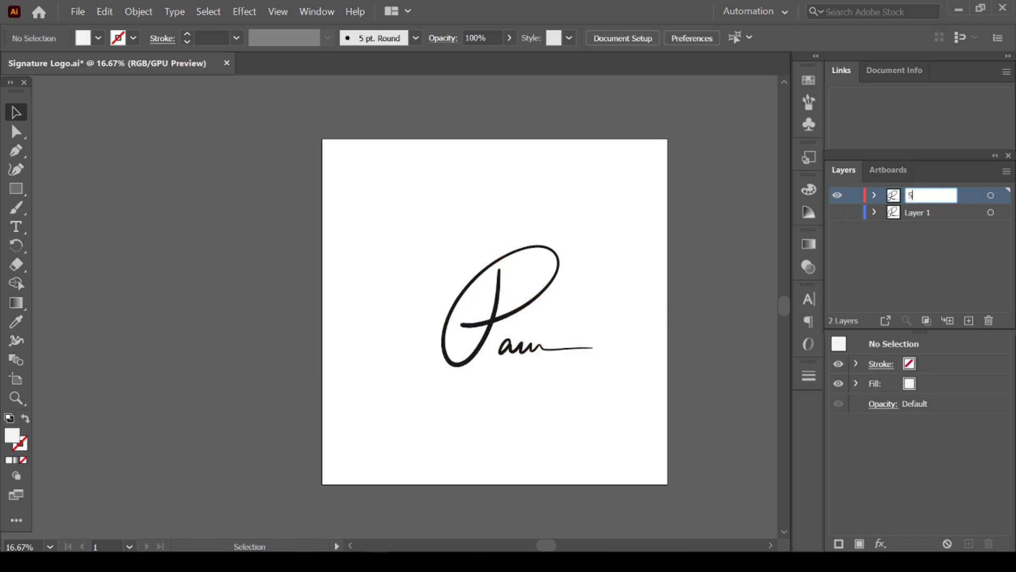
{"action": "type", "text": "ignature Mck"}
{"action": "key", "text": "Return"}
Scale the signature proportionally to about 439 × 352 px and move it slightly above the artboard's centre
{"action": "left_click", "coordinate": [538, 317]}
{"action": "mouse_move", "coordinate": [595, 243]}
{"action": "left_mouse_down"}
{"action": "mouse_move", "coordinate": [556, 262]}
{"action": "mouse_move", "coordinate": [536, 307]}
{"action": "left_mouse_up"}
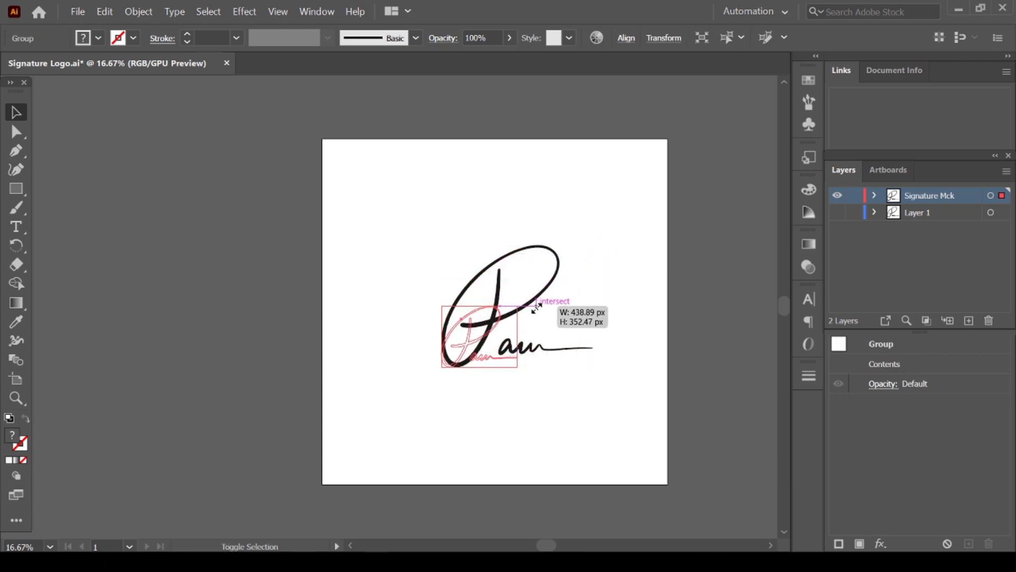
{"action": "mouse_move", "coordinate": [478, 330]}
{"action": "left_mouse_down"}
{"action": "mouse_move", "coordinate": [456, 294]}
{"action": "mouse_move", "coordinate": [462, 283]}
{"action": "left_mouse_up"}
{"action": "left_click", "coordinate": [677, 424]}
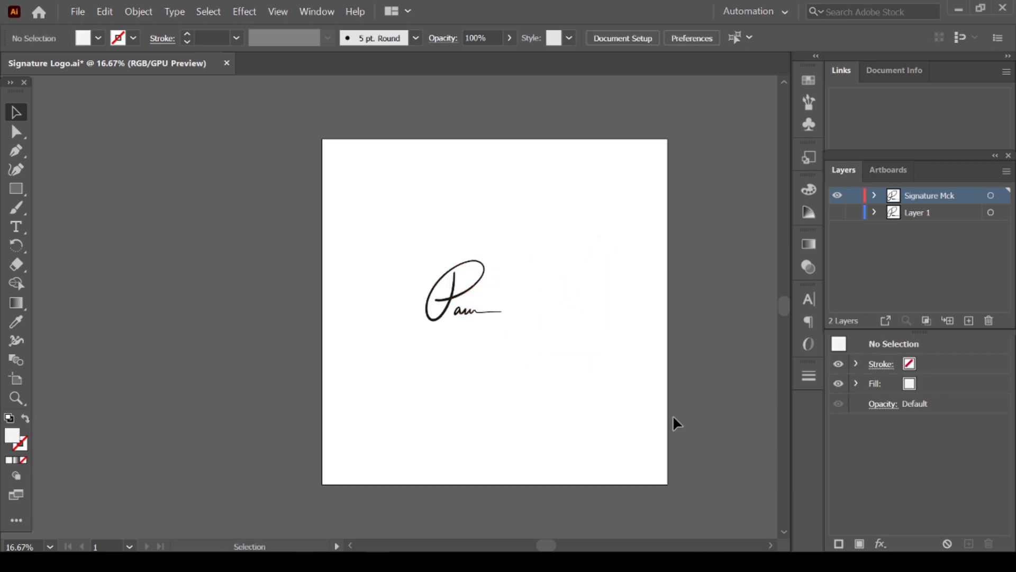
Add a new layer and place it directly below the Signature Mck layer
{"action": "left_click", "coordinate": [969, 320]}
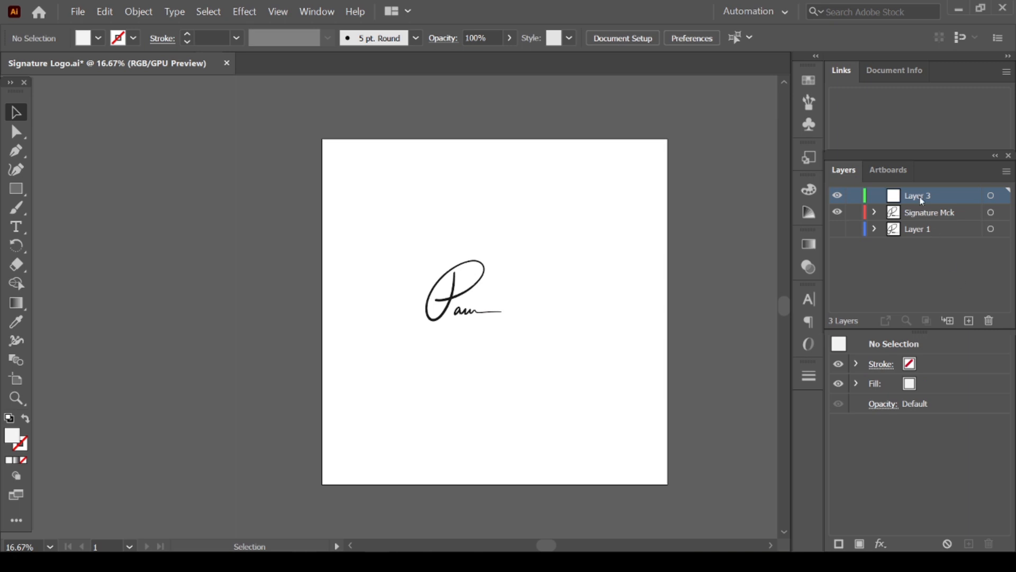
{"action": "left_click", "coordinate": [920, 214]}
{"action": "left_click_drag", "start_coordinate": [920, 213], "coordinate": [925, 217]}
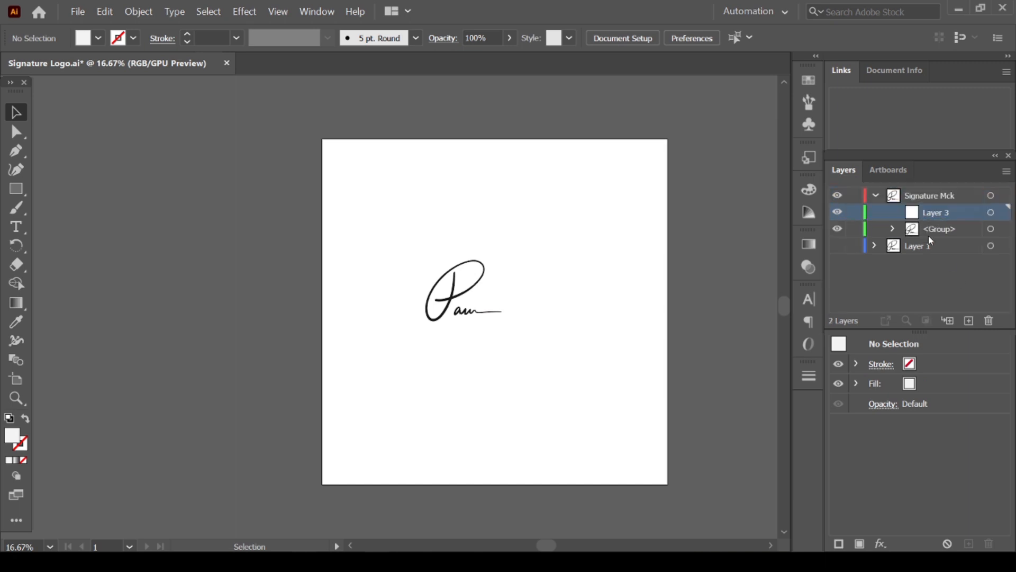
{"action": "key", "text": "ctrl+z"}
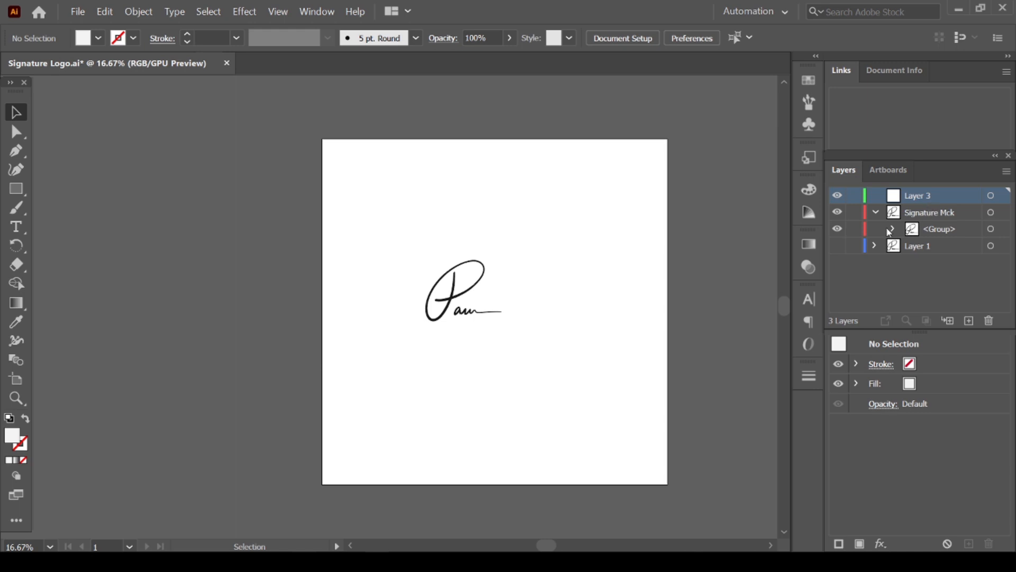
{"action": "left_click", "coordinate": [877, 213]}
{"action": "left_click_drag", "start_coordinate": [928, 199], "coordinate": [929, 218]}
Draw a wide rectangle behind the signature on Layer 3 as a business card and fill it with #998e85
{"action": "left_click", "coordinate": [16, 189]}
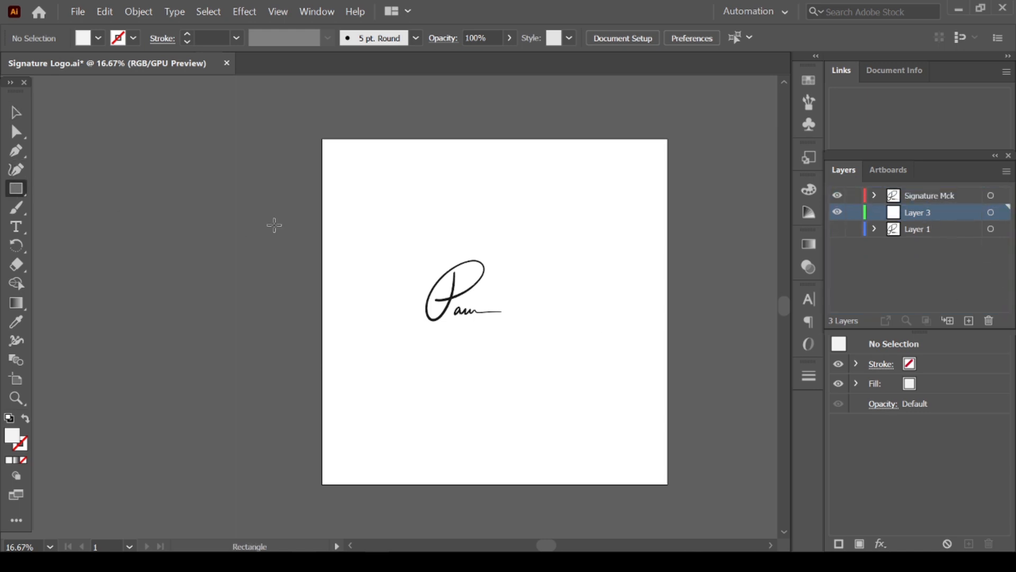
{"action": "left_click_drag", "start_coordinate": [371, 231], "coordinate": [601, 360]}
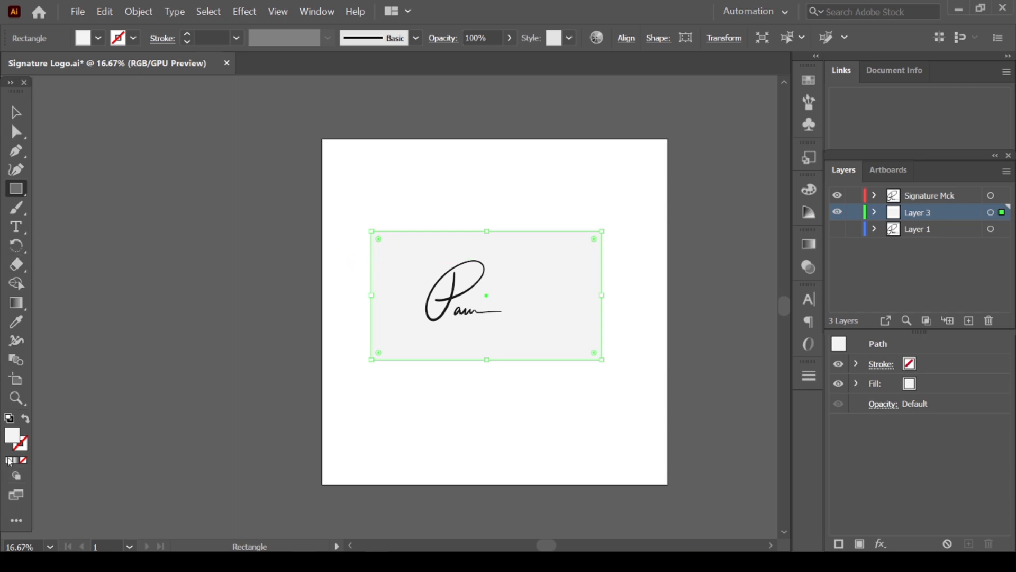
{"action": "double_click", "coordinate": [11, 437]}
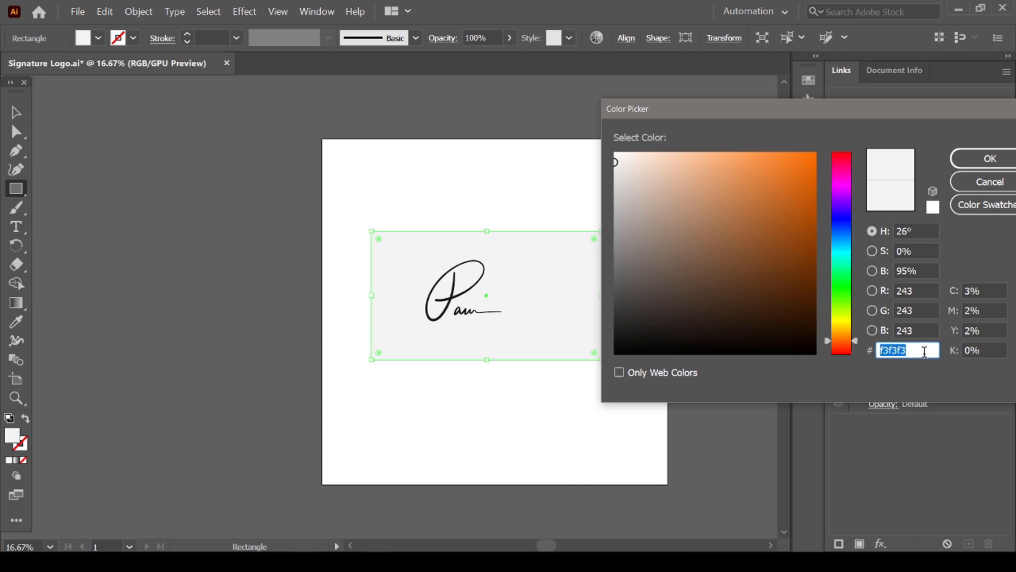
{"action": "type", "text": "998e85"}
{"action": "left_click", "coordinate": [984, 163]}
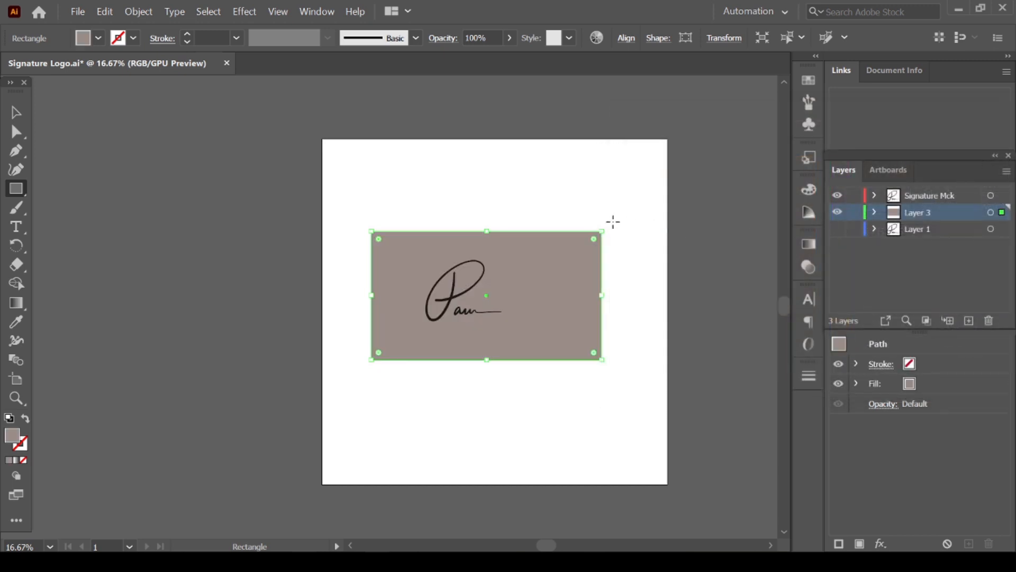
Shift the rectangle slightly left, then scale the signature down to about three quarters and place it near the rectangle's centre
{"action": "left_click", "coordinate": [15, 112]}
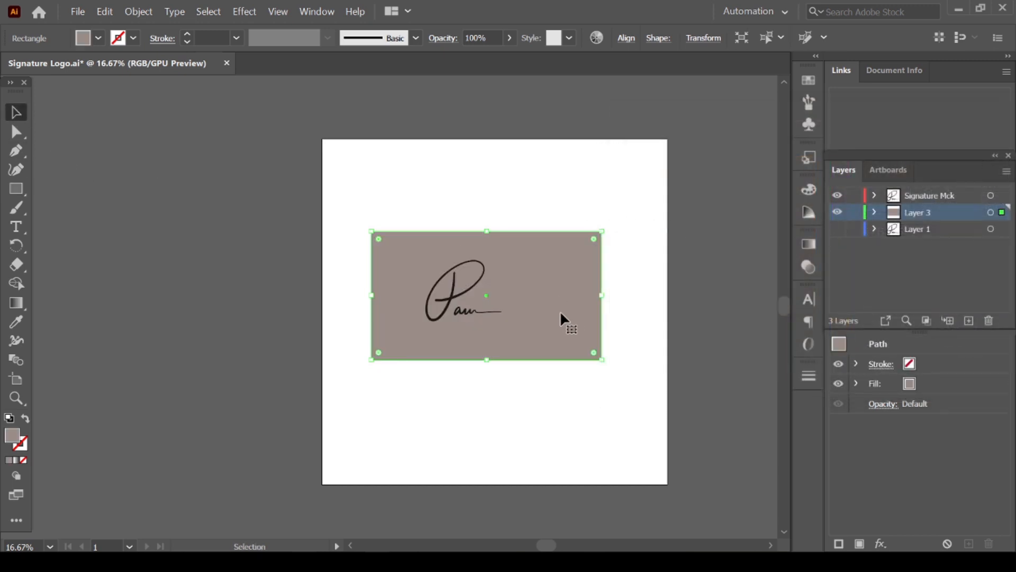
{"action": "left_click_drag", "start_coordinate": [560, 310], "coordinate": [548, 310]}
{"action": "left_click", "coordinate": [653, 333]}
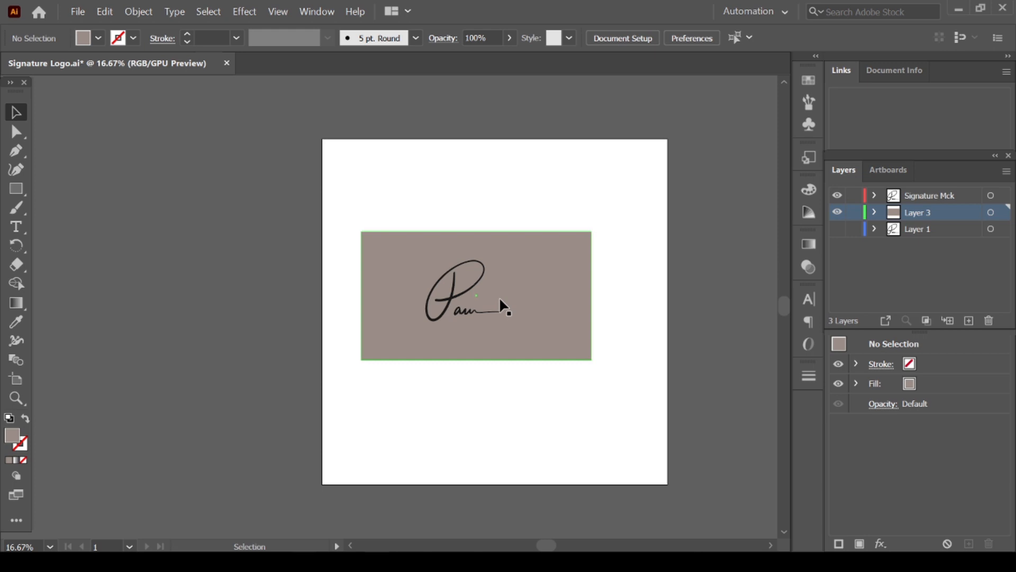
{"action": "left_click", "coordinate": [471, 299]}
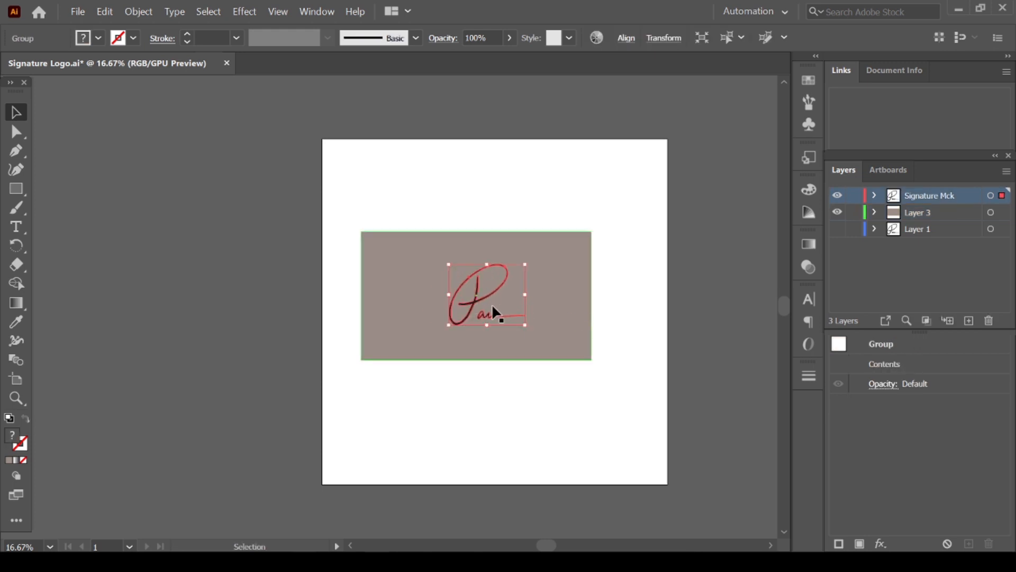
{"action": "scroll", "coordinate": [494, 310], "scroll_direction": "up", "scroll_amount": 1}
{"action": "left_click_drag", "start_coordinate": [558, 223], "coordinate": [518, 253]}
{"action": "left_click_drag", "start_coordinate": [459, 301], "coordinate": [467, 281]}
{"action": "left_click", "coordinate": [728, 255]}
{"action": "scroll", "coordinate": [668, 285], "scroll_direction": "down", "scroll_amount": 1}
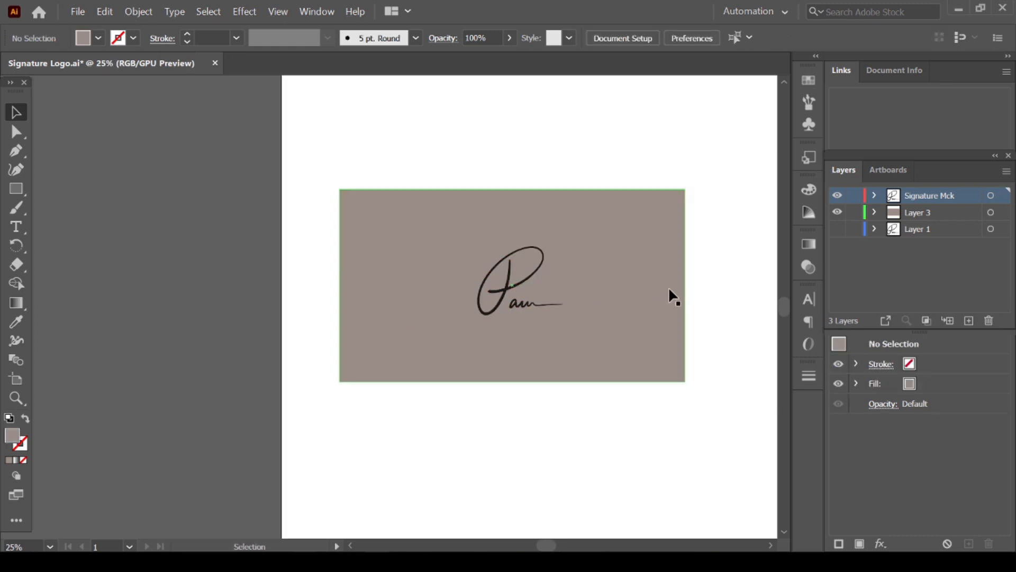
Rename Layer 3 as Business Card Mck
{"action": "double_click", "coordinate": [927, 213]}
{"action": "type", "text": "Business Ca"}
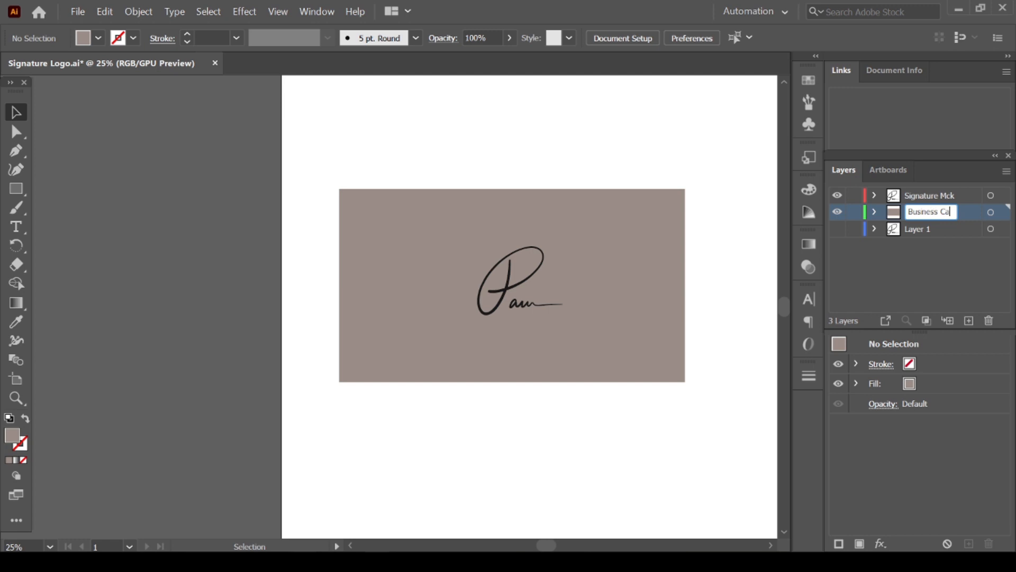
{"action": "type", "text": "rd Mck"}
{"action": "key", "text": "Return"}
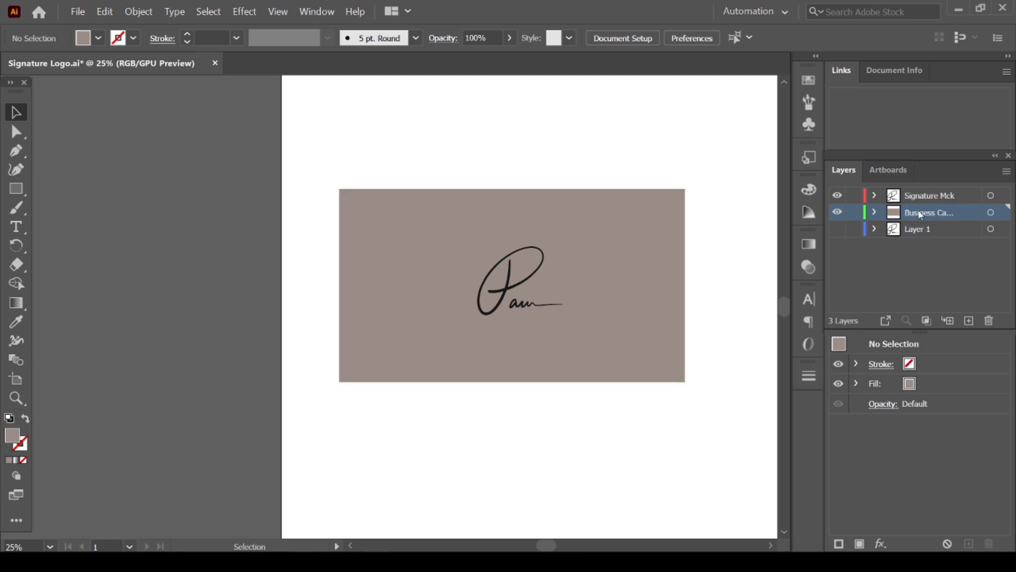
{"action": "left_click_drag", "start_coordinate": [921, 215], "coordinate": [923, 192]}
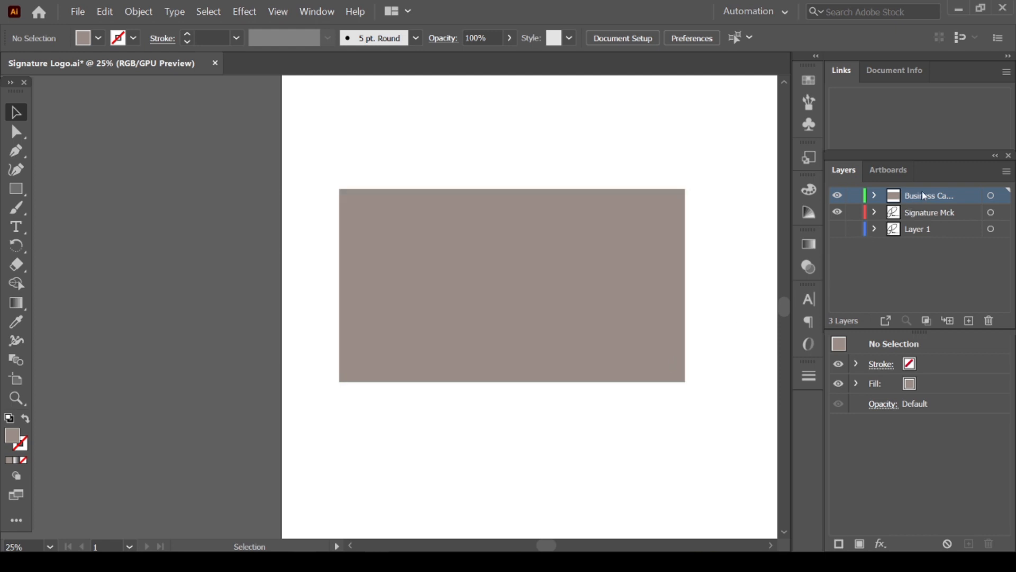
{"action": "left_click", "coordinate": [922, 214]}
{"action": "left_click_drag", "start_coordinate": [924, 195], "coordinate": [926, 223]}
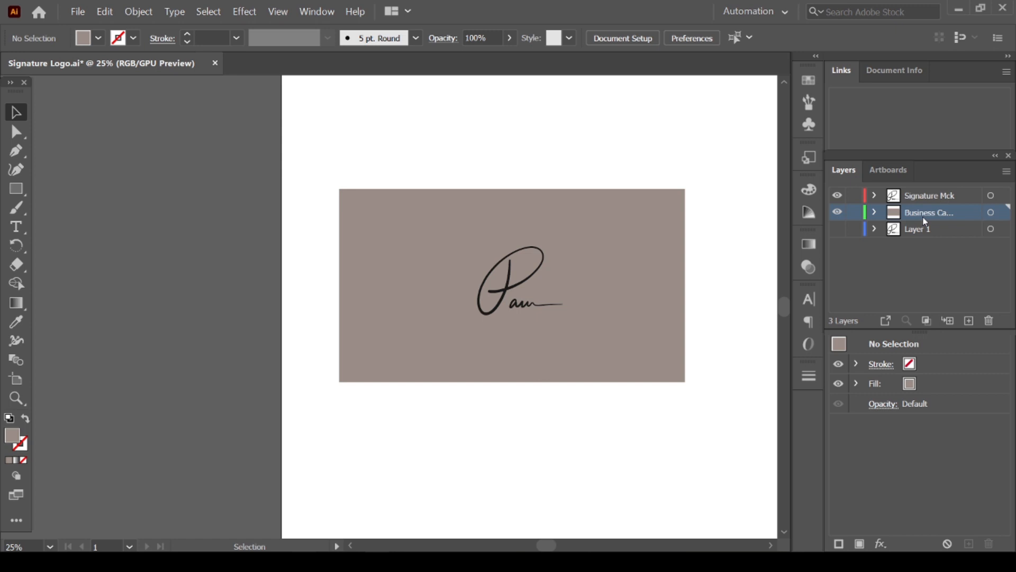
Set the signature's fill to #f3f3f3, hiding the Business Card Mck layer during the change and showing it again
{"action": "left_click", "coordinate": [837, 212]}
{"action": "mouse_move", "coordinate": [398, 223]}
{"action": "left_mouse_down"}
{"action": "mouse_move", "coordinate": [555, 325]}
{"action": "mouse_move", "coordinate": [608, 344]}
{"action": "left_mouse_up"}
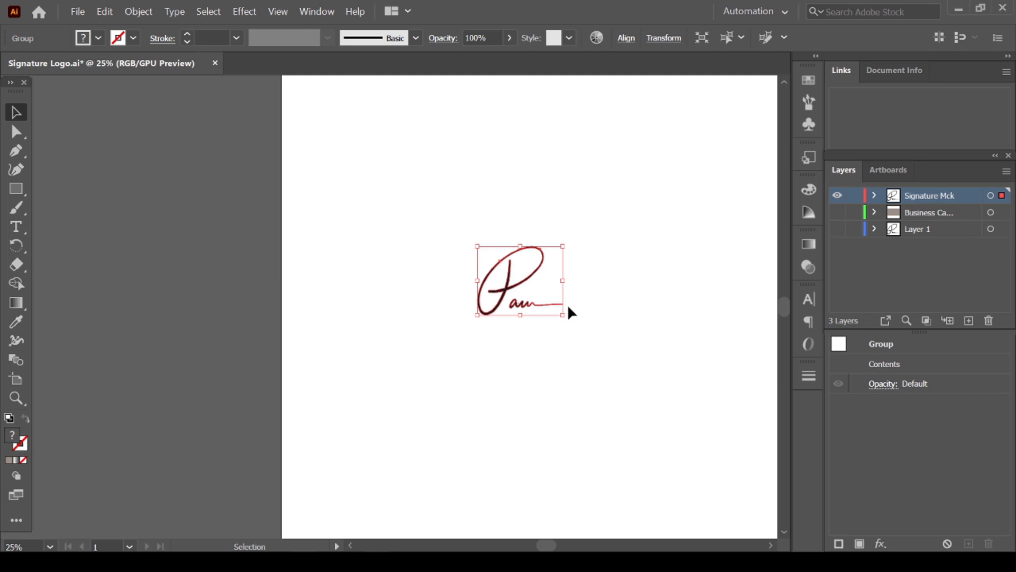
{"action": "double_click", "coordinate": [12, 437]}
{"action": "type", "text": "f"}
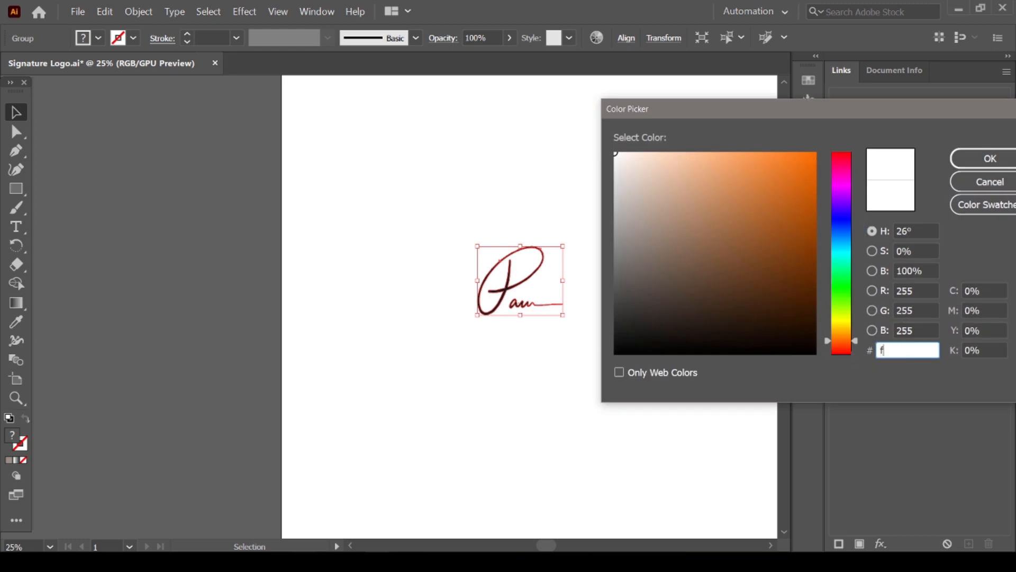
{"action": "type", "text": "3f3f3"}
{"action": "left_click", "coordinate": [1000, 156]}
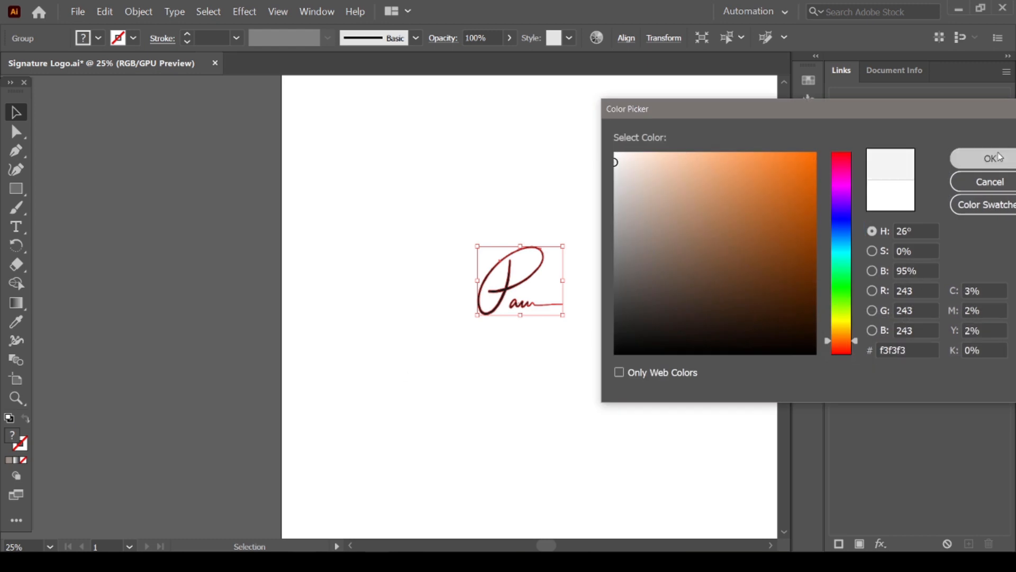
{"action": "left_click", "coordinate": [646, 281]}
{"action": "left_click_drag", "start_coordinate": [651, 231], "coordinate": [388, 373]}
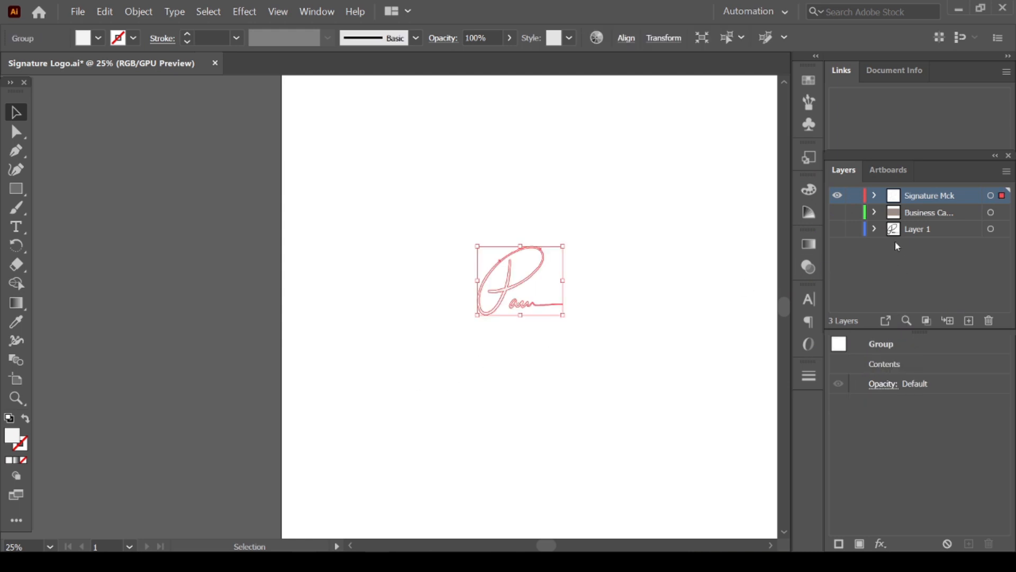
{"action": "left_click", "coordinate": [837, 212]}
{"action": "left_click", "coordinate": [717, 262]}
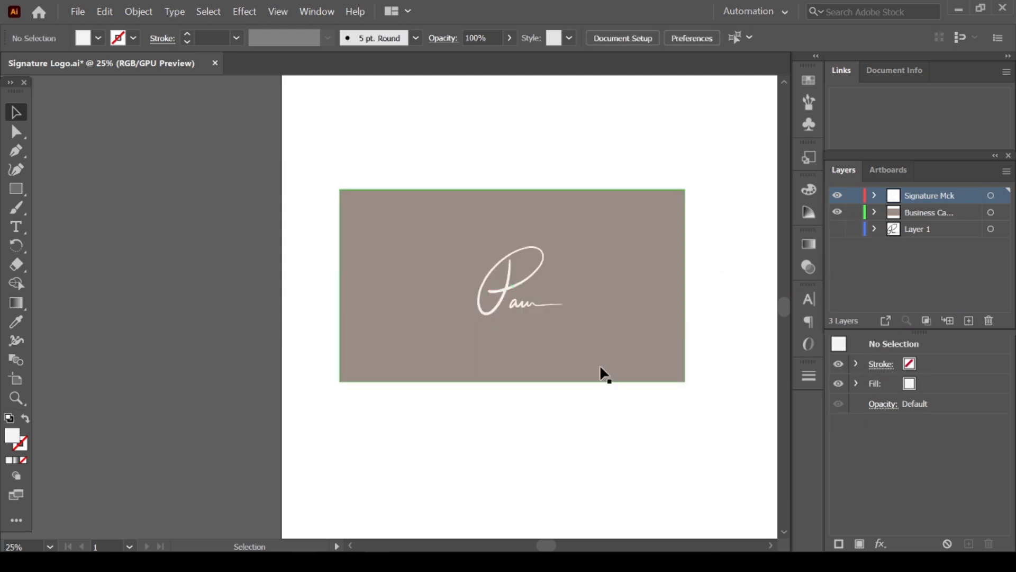
Select only the signature, scale it proportionally to about two thirds and move it back near the card's centre
{"action": "scroll", "coordinate": [644, 394], "scroll_direction": "up", "scroll_amount": 1}
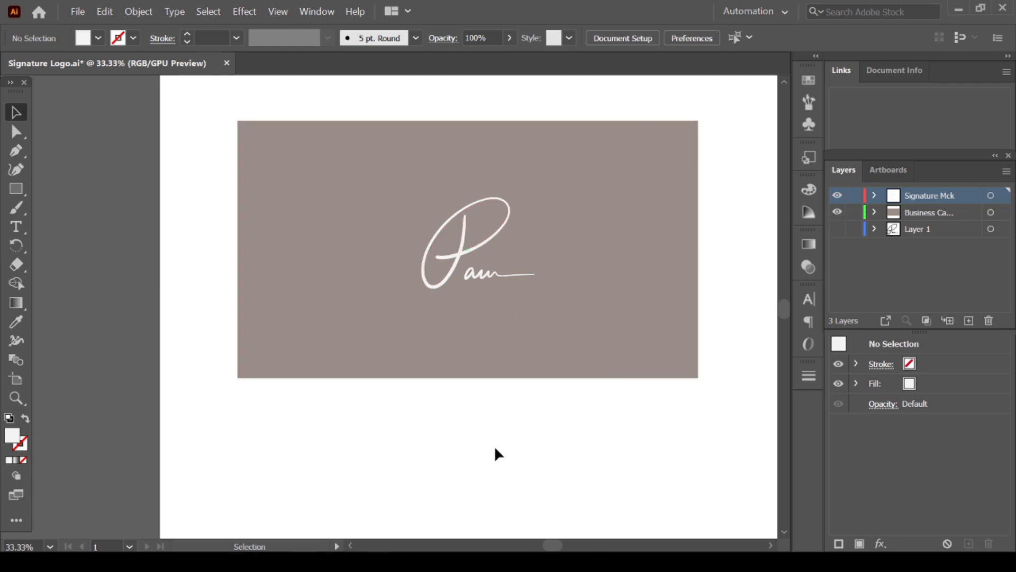
{"action": "mouse_move", "coordinate": [495, 448]}
{"action": "left_mouse_down"}
{"action": "mouse_move", "coordinate": [462, 317]}
{"action": "mouse_move", "coordinate": [401, 199]}
{"action": "left_mouse_up"}
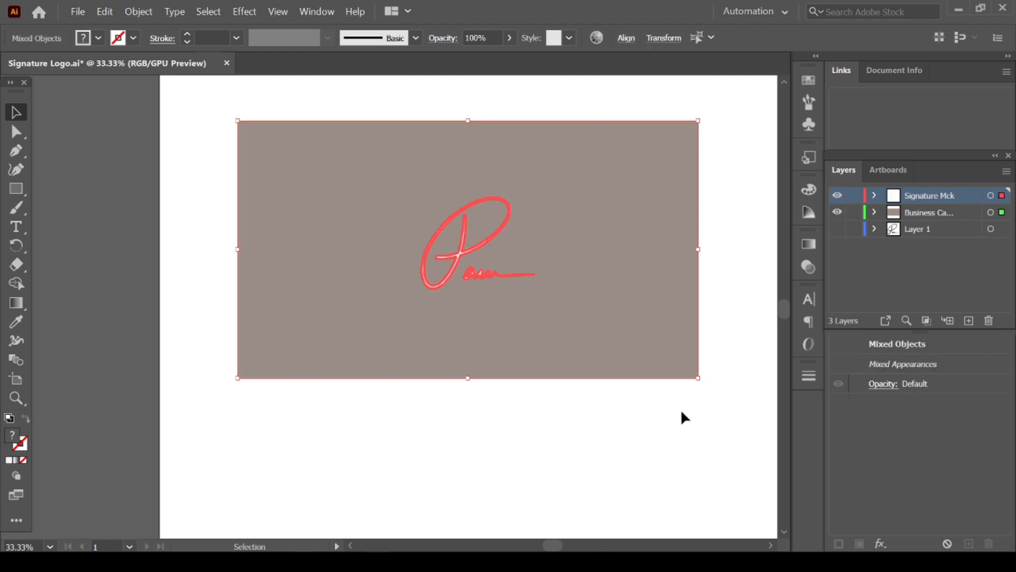
{"action": "mouse_move", "coordinate": [605, 494]}
{"action": "left_mouse_down"}
{"action": "mouse_move", "coordinate": [427, 194]}
{"action": "mouse_move", "coordinate": [391, 175]}
{"action": "left_mouse_up"}
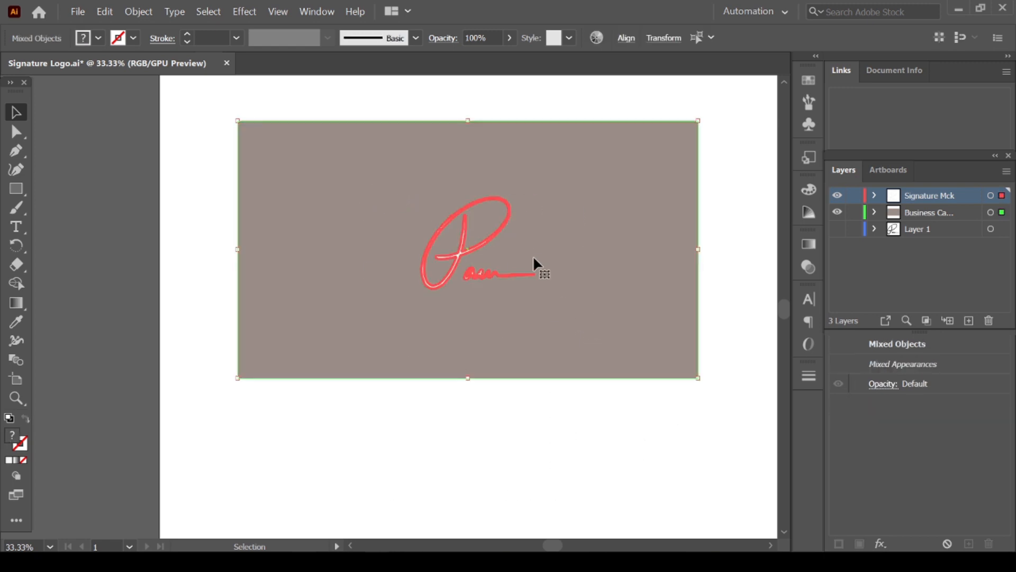
{"action": "left_click", "coordinate": [617, 249], "text": "shift"}
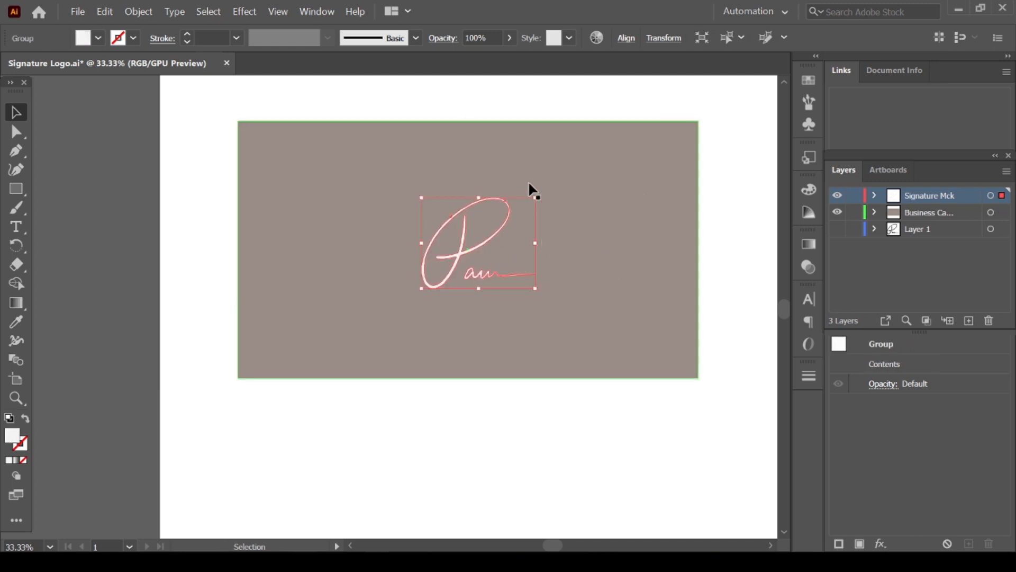
{"action": "left_click_drag", "start_coordinate": [535, 197], "coordinate": [498, 229]}
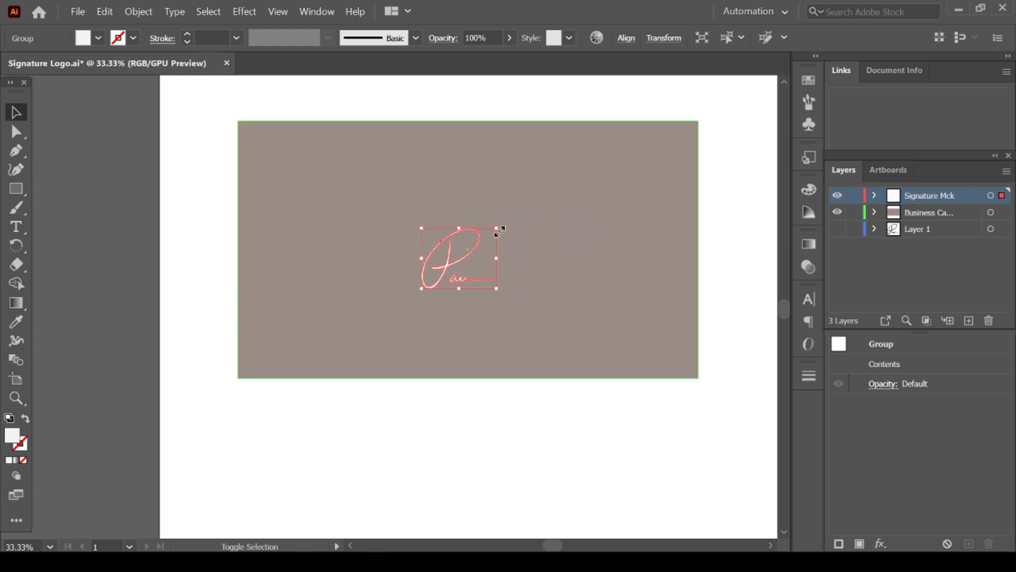
{"action": "mouse_move", "coordinate": [447, 262]}
{"action": "left_mouse_down"}
{"action": "mouse_move", "coordinate": [462, 237]}
{"action": "mouse_move", "coordinate": [471, 254]}
{"action": "left_mouse_up"}
{"action": "left_click", "coordinate": [577, 246]}
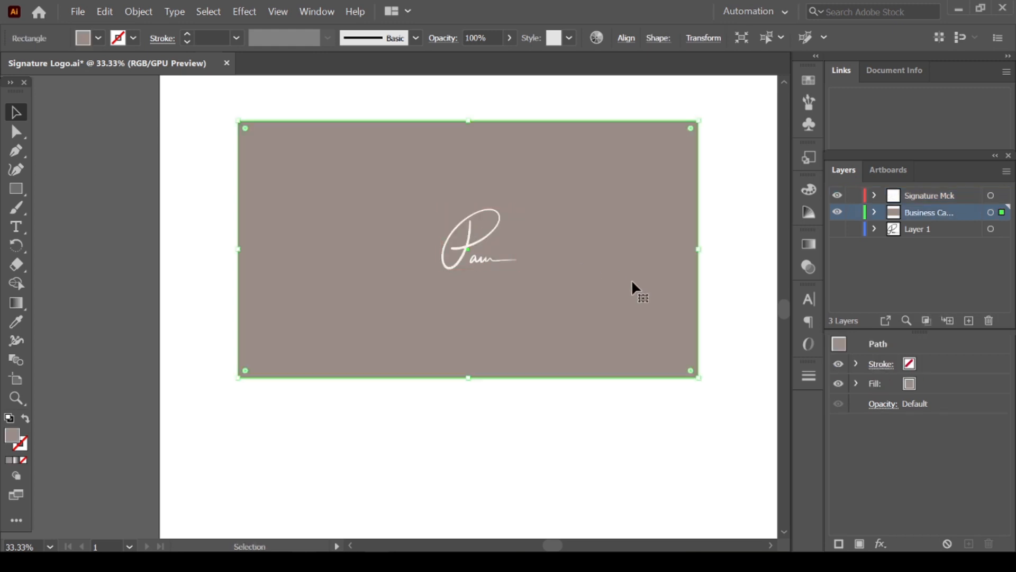
Select the card and signature together and move them right, closer to the artboard's horizontal centre
{"action": "scroll", "coordinate": [631, 279], "scroll_direction": "down", "scroll_amount": 1}
{"action": "scroll", "coordinate": [673, 296], "scroll_direction": "down", "scroll_amount": 1}
{"action": "left_click", "coordinate": [697, 292]}
{"action": "scroll", "coordinate": [683, 290], "scroll_direction": "right", "scroll_amount": 4}
{"action": "scroll", "coordinate": [607, 285], "scroll_direction": "up", "scroll_amount": 1}
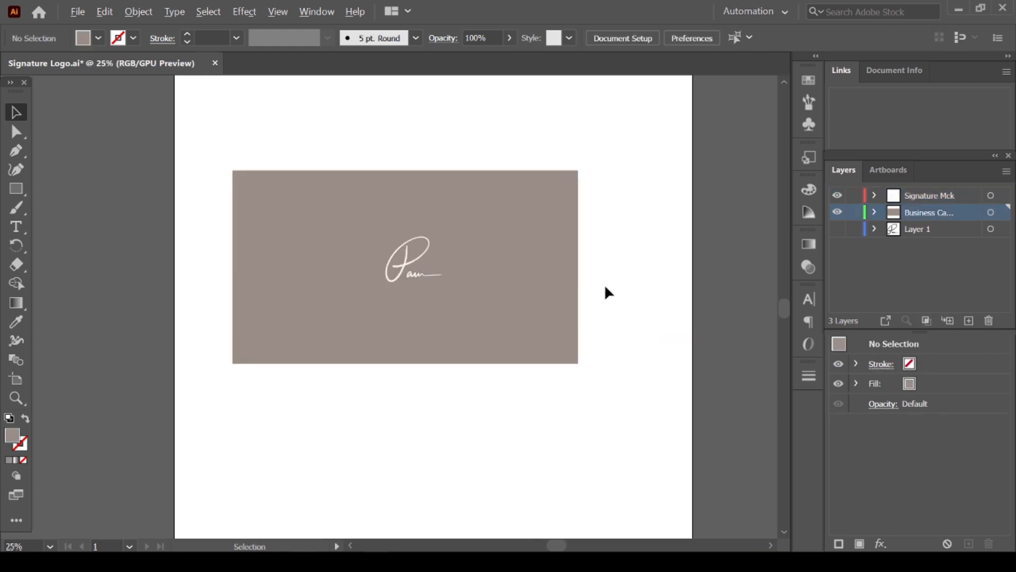
{"action": "left_click_drag", "start_coordinate": [634, 160], "coordinate": [268, 402]}
{"action": "left_click_drag", "start_coordinate": [381, 351], "coordinate": [425, 356]}
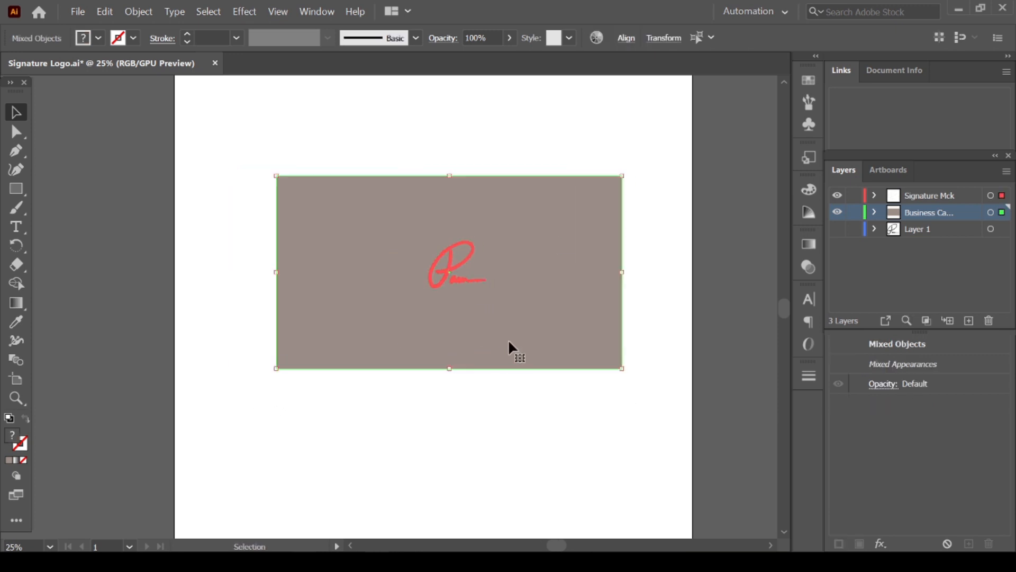
{"action": "left_click", "coordinate": [503, 397]}
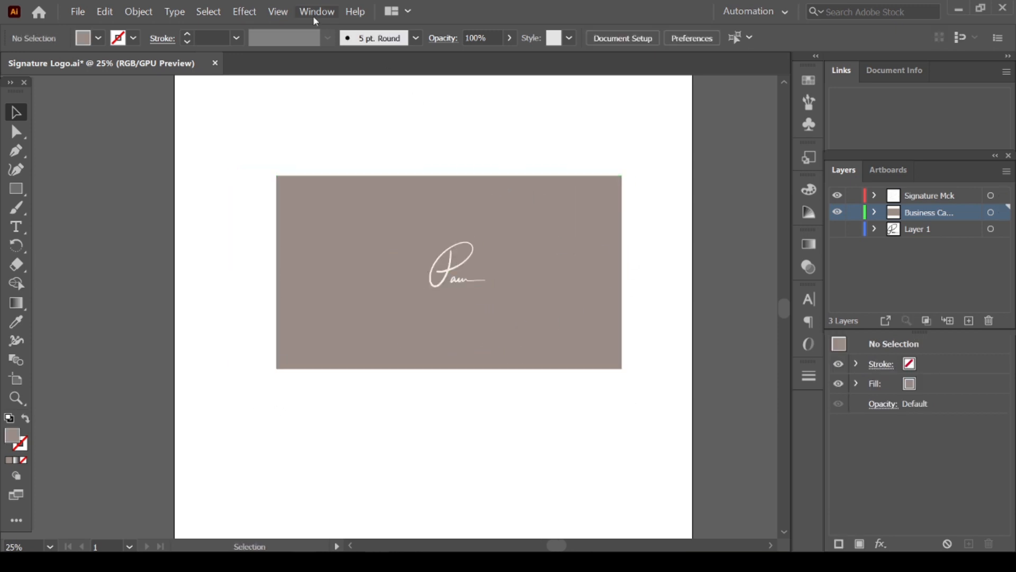
Show the rulers and place a vertical and a horizontal guide through the card's centre
{"action": "left_click", "coordinate": [286, 13]}
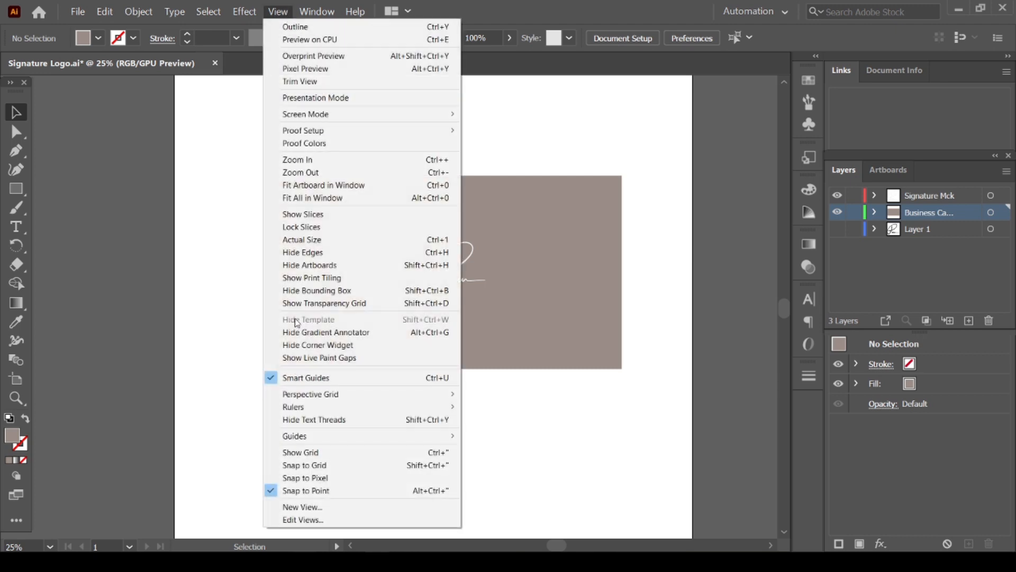
{"action": "mouse_move", "coordinate": [298, 409]}
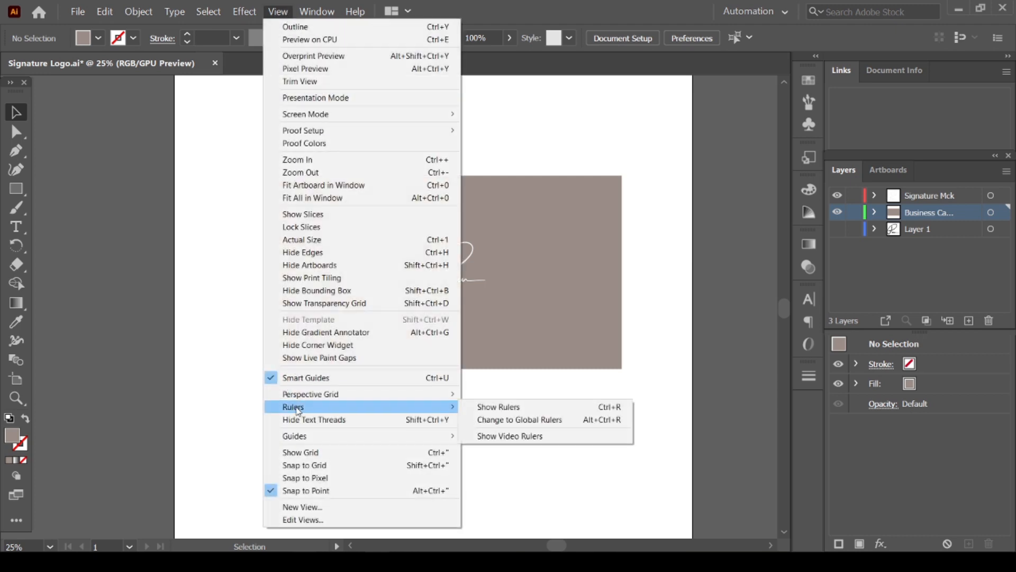
{"action": "left_click", "coordinate": [572, 407]}
{"action": "left_click", "coordinate": [572, 249]}
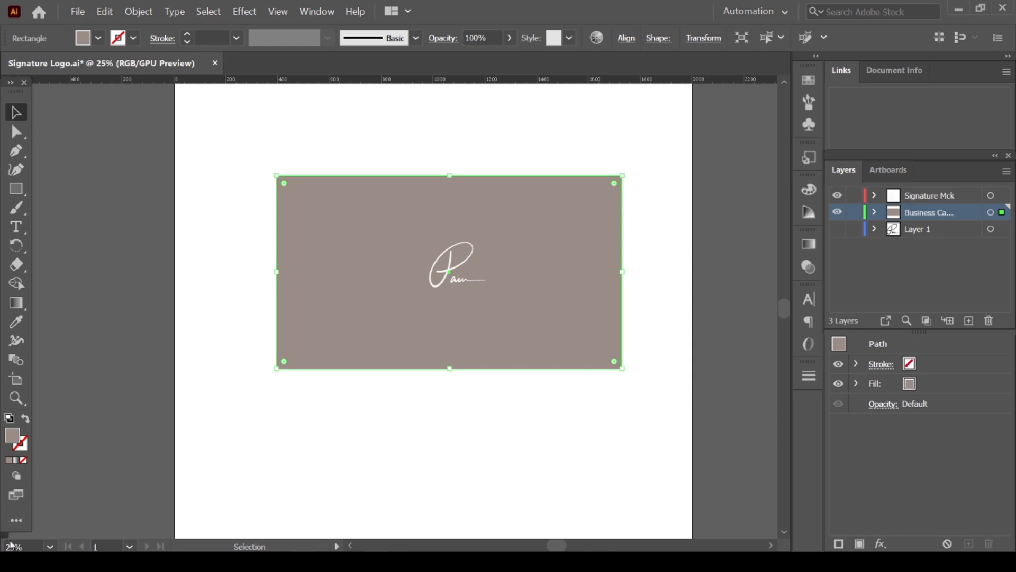
{"action": "key", "text": "ctrl+shift+b"}
{"action": "left_click_drag", "start_coordinate": [46, 535], "coordinate": [449, 494]}
{"action": "left_click", "coordinate": [506, 249]}
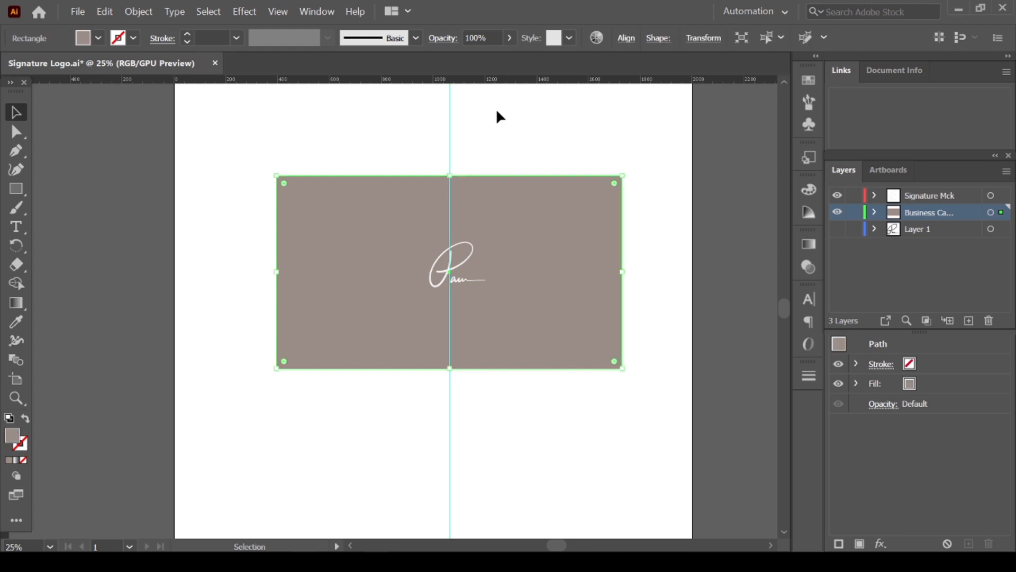
{"action": "left_click_drag", "start_coordinate": [496, 81], "coordinate": [494, 271]}
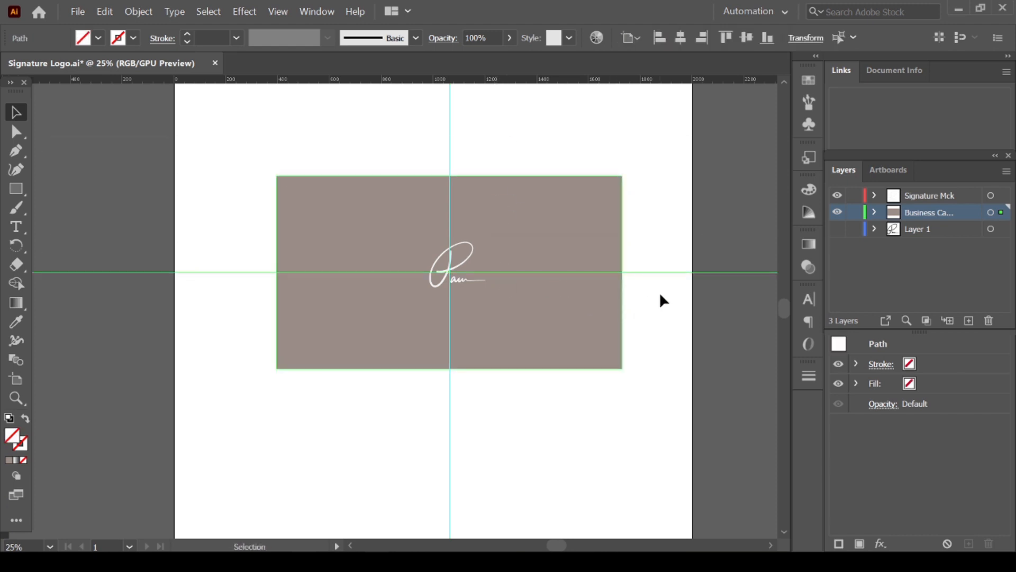
{"action": "left_click", "coordinate": [688, 286]}
Lock the Business Card Mck layer and centre the signature on the intersection of the two guides
{"action": "left_click", "coordinate": [855, 212]}
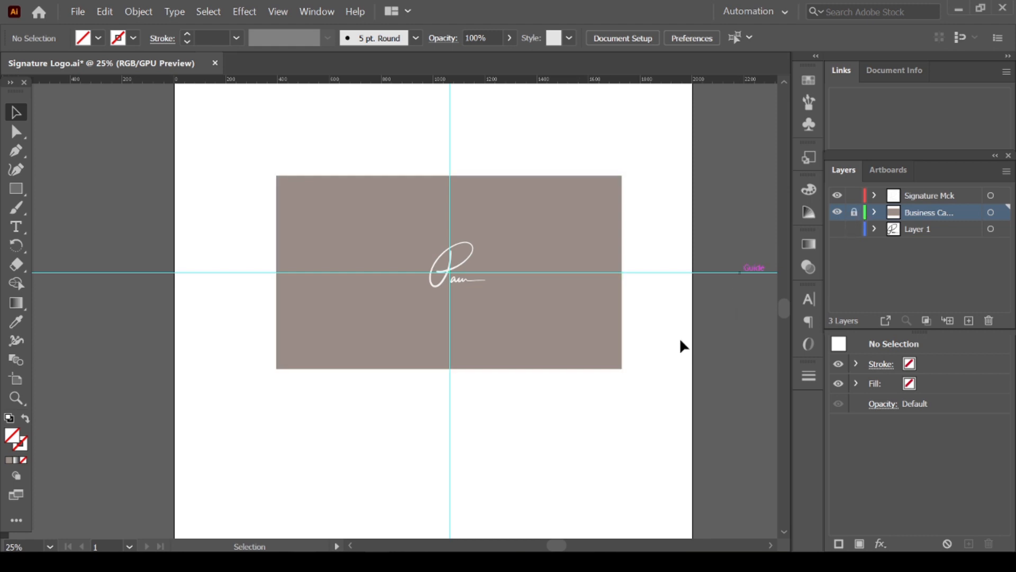
{"action": "left_click", "coordinate": [930, 195]}
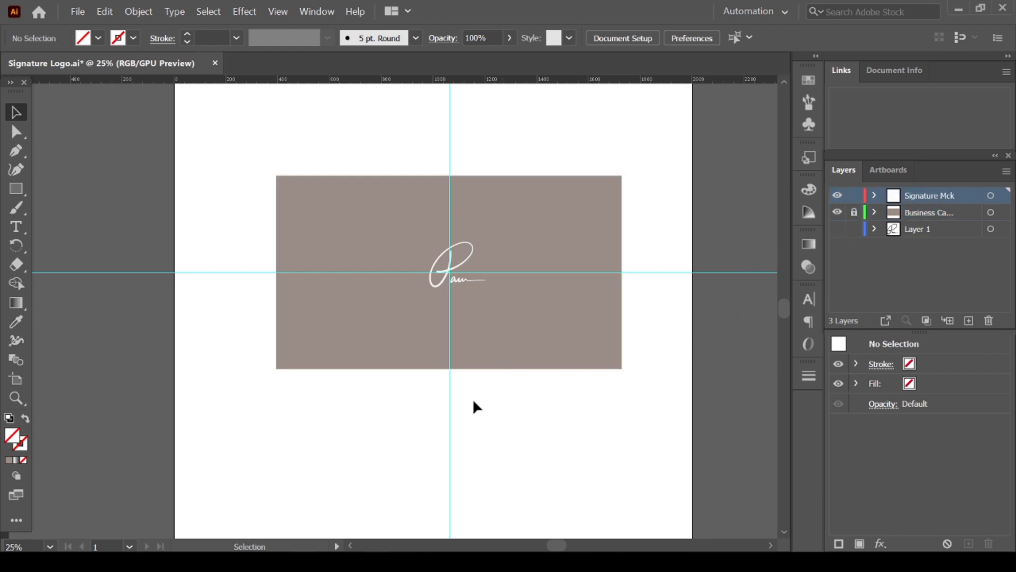
{"action": "left_click_drag", "start_coordinate": [427, 231], "coordinate": [504, 322]}
{"action": "scroll", "coordinate": [459, 271], "scroll_direction": "up", "scroll_amount": 1}
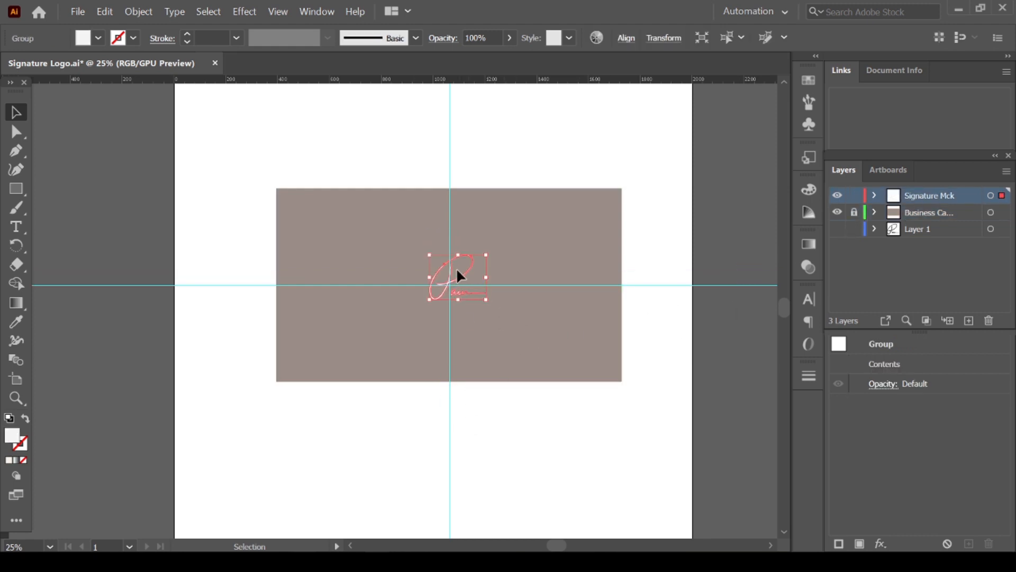
{"action": "left_click_drag", "start_coordinate": [459, 274], "coordinate": [471, 289]}
{"action": "left_click", "coordinate": [682, 189]}
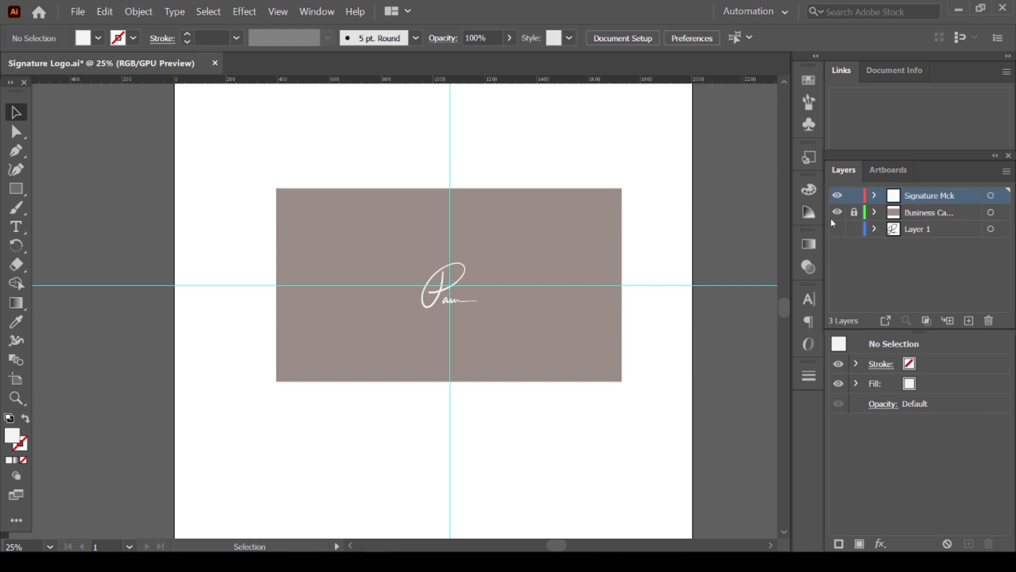
Unlock the Business Card Mck layer and delete the vertical and horizontal guides
{"action": "left_click_drag", "start_coordinate": [531, 126], "coordinate": [333, 150]}
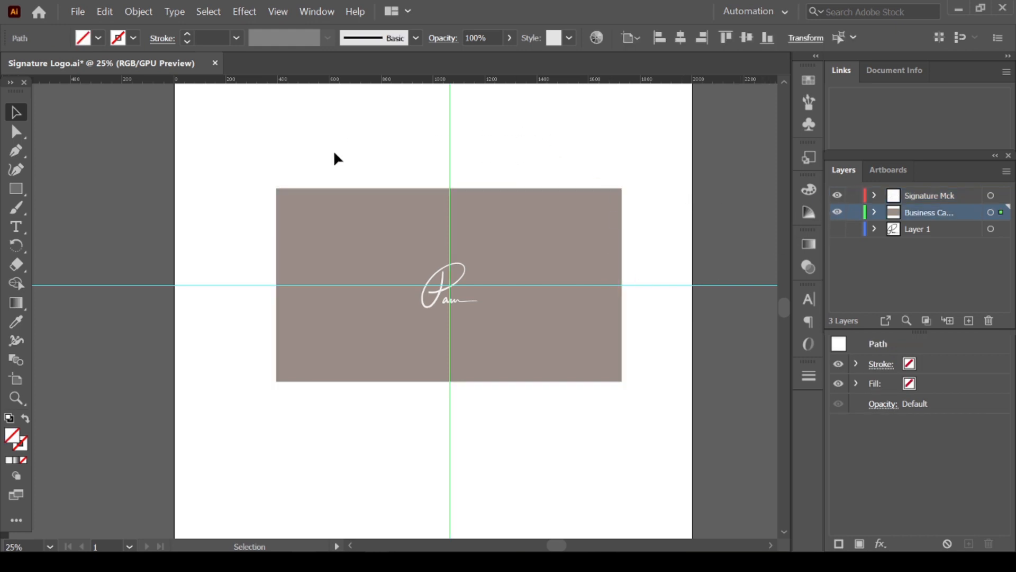
{"action": "key", "text": "Delete"}
{"action": "left_click", "coordinate": [687, 286]}
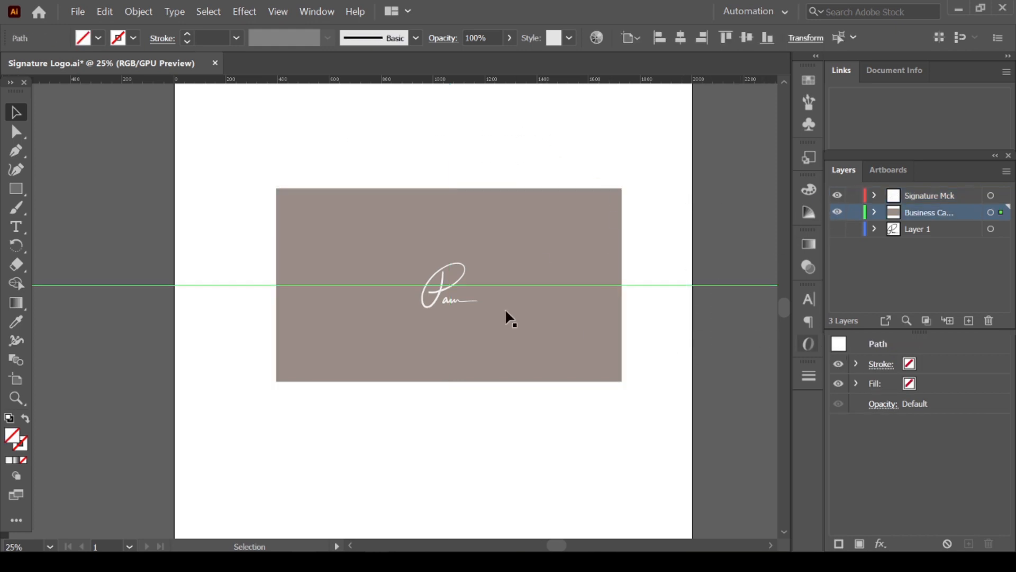
{"action": "key", "text": "Delete"}
Round all four corners of the business card slightly and equally
{"action": "left_click", "coordinate": [577, 278]}
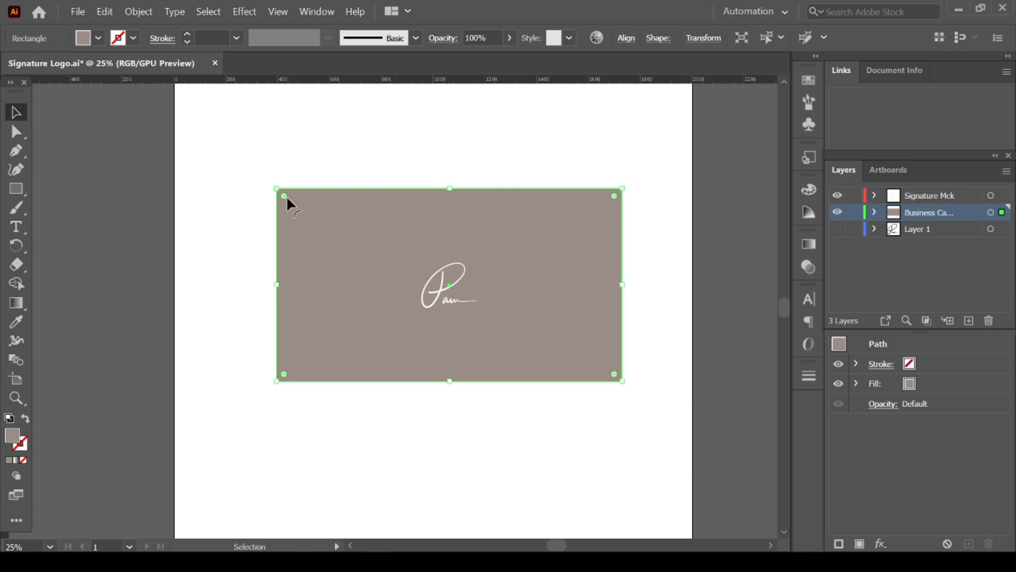
{"action": "left_click_drag", "start_coordinate": [287, 196], "coordinate": [290, 200]}
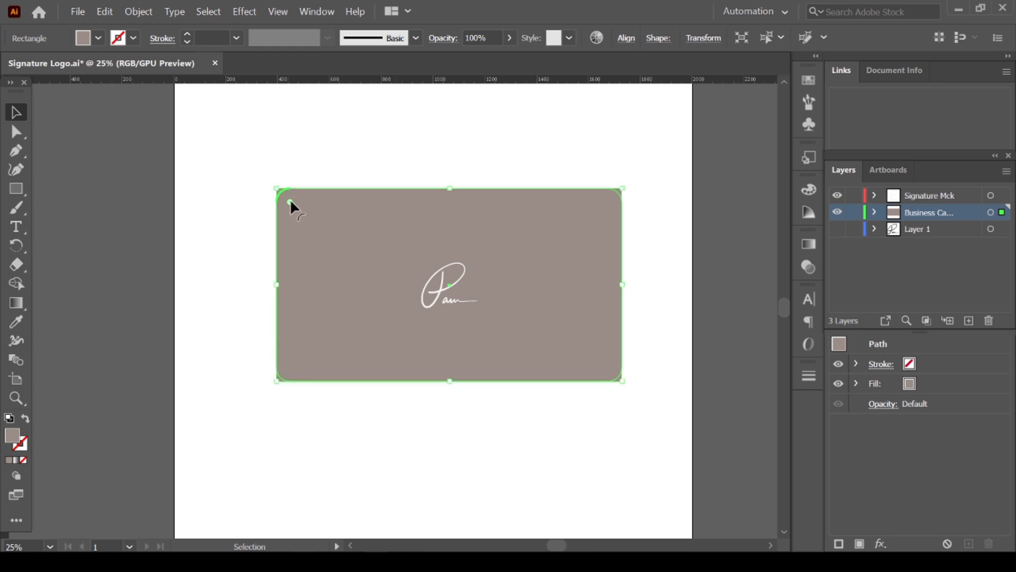
{"action": "left_click", "coordinate": [607, 153]}
Try giving only the card's upper-left corner a larger rounding
{"action": "left_click", "coordinate": [302, 209]}
{"action": "left_click_drag", "start_coordinate": [290, 202], "coordinate": [331, 221]}
{"action": "key", "text": "a"}
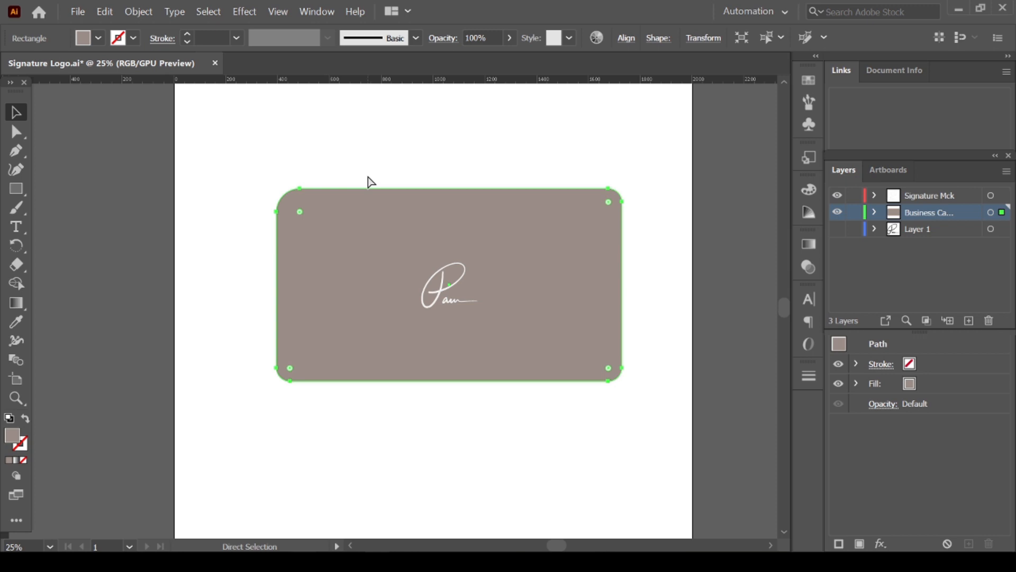
{"action": "key", "text": "v"}
{"action": "key", "text": "ctrl+shift+a"}
Apply a Drop Shadow effect to the card with preview on and set the shadow's opacity to 48%
{"action": "scroll", "coordinate": [649, 288], "scroll_direction": "down", "scroll_amount": 1}
{"action": "scroll", "coordinate": [643, 301], "scroll_direction": "up", "scroll_amount": 2}
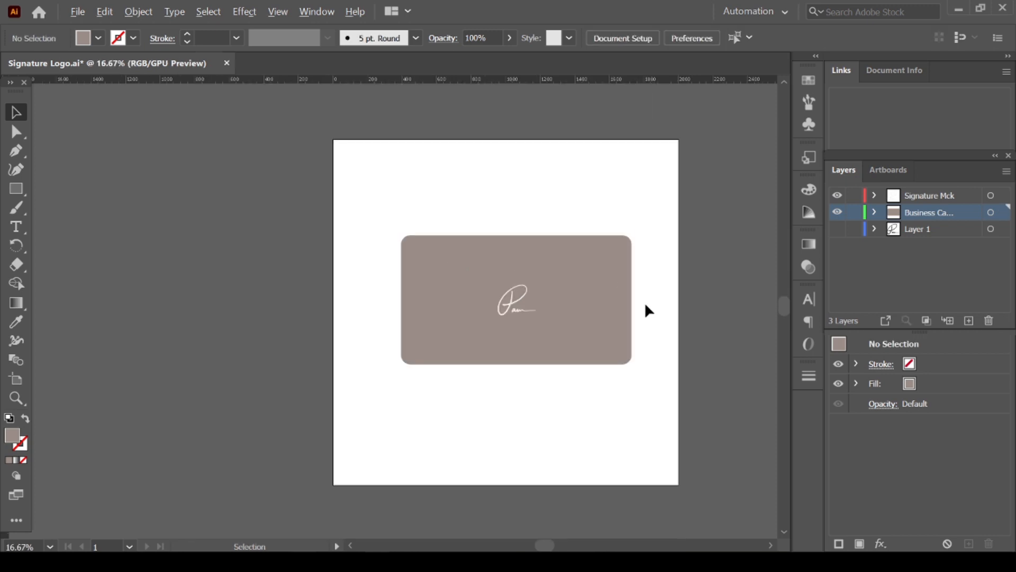
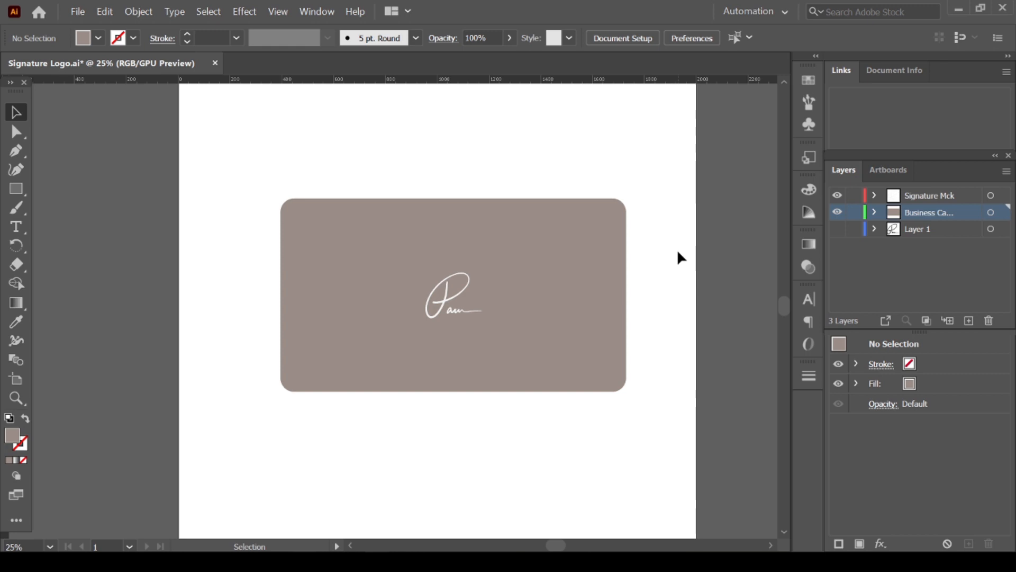
{"action": "left_click", "coordinate": [486, 204]}
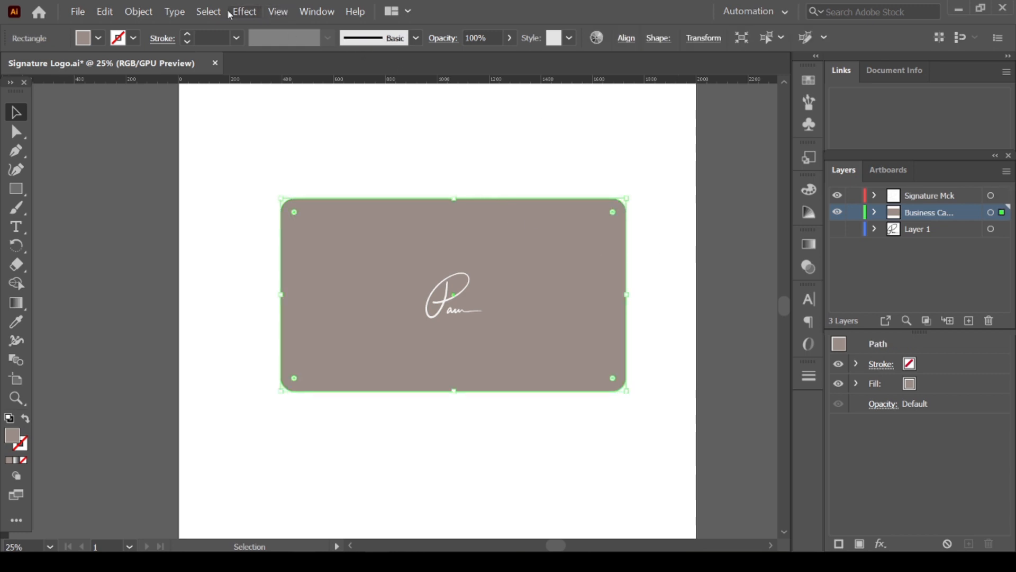
{"action": "left_click", "coordinate": [244, 12]}
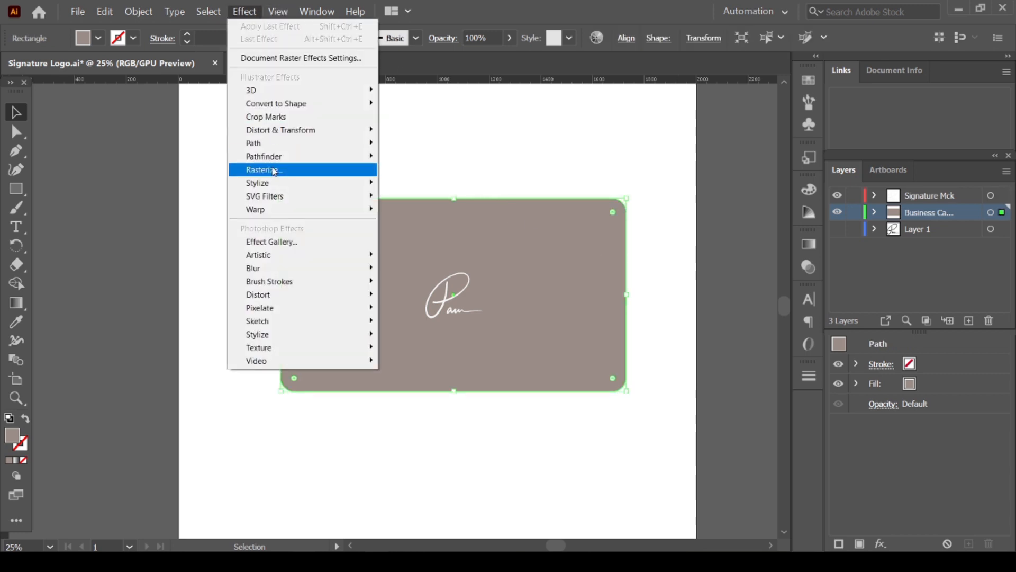
{"action": "mouse_move", "coordinate": [275, 185]}
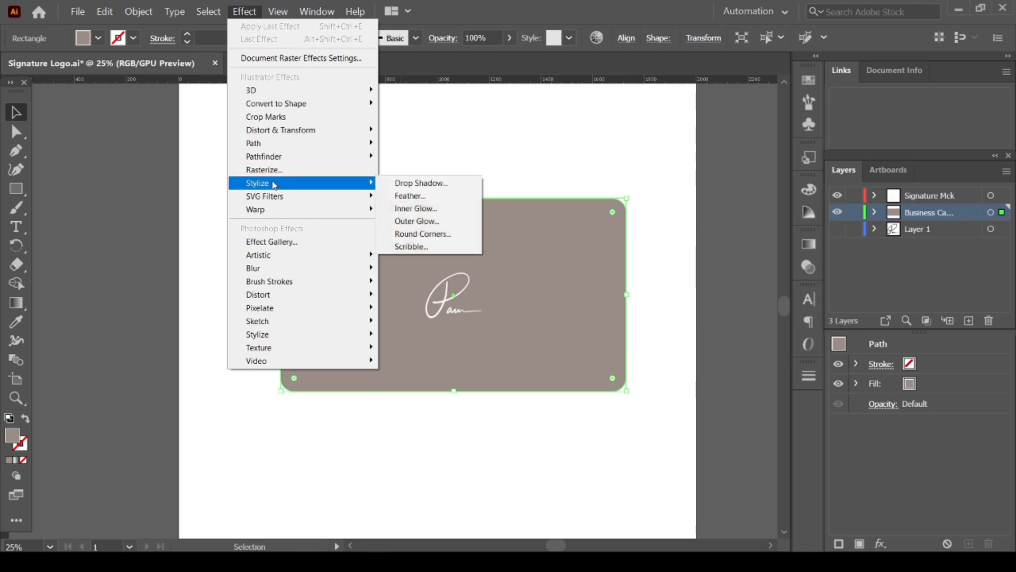
{"action": "left_click", "coordinate": [469, 186]}
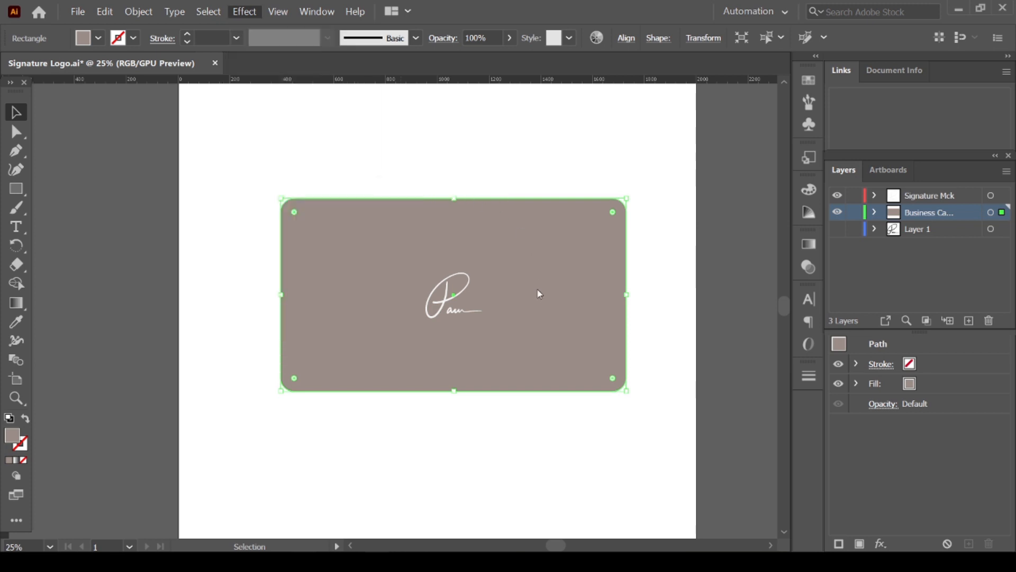
{"action": "left_click_drag", "start_coordinate": [726, 192], "coordinate": [673, 196]}
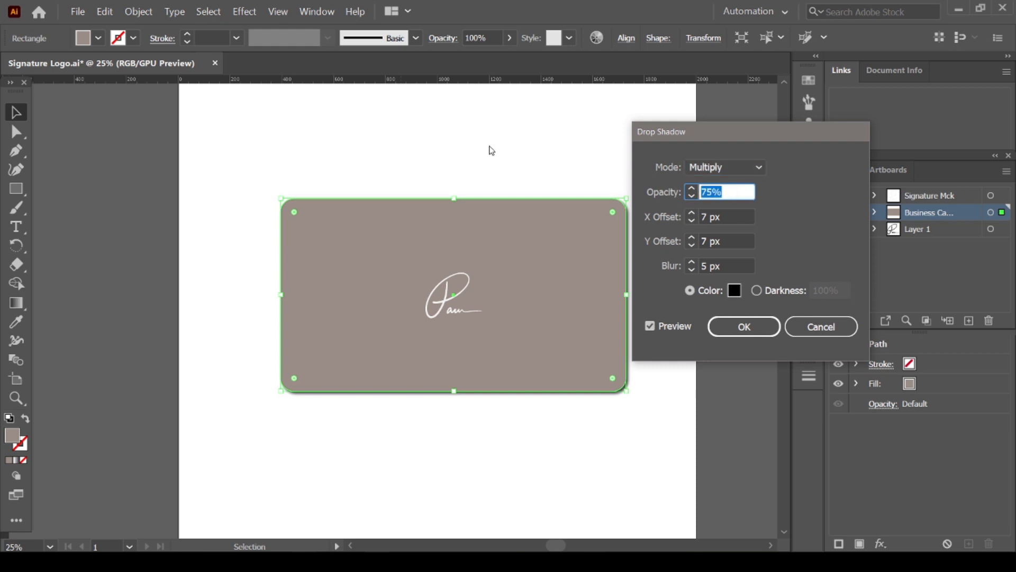
{"action": "type", "text": "48"}
Set the shadow's X and Y offsets to 38 px and its blur to 65, apply the effect and deselect the card
{"action": "double_click", "coordinate": [728, 217]}
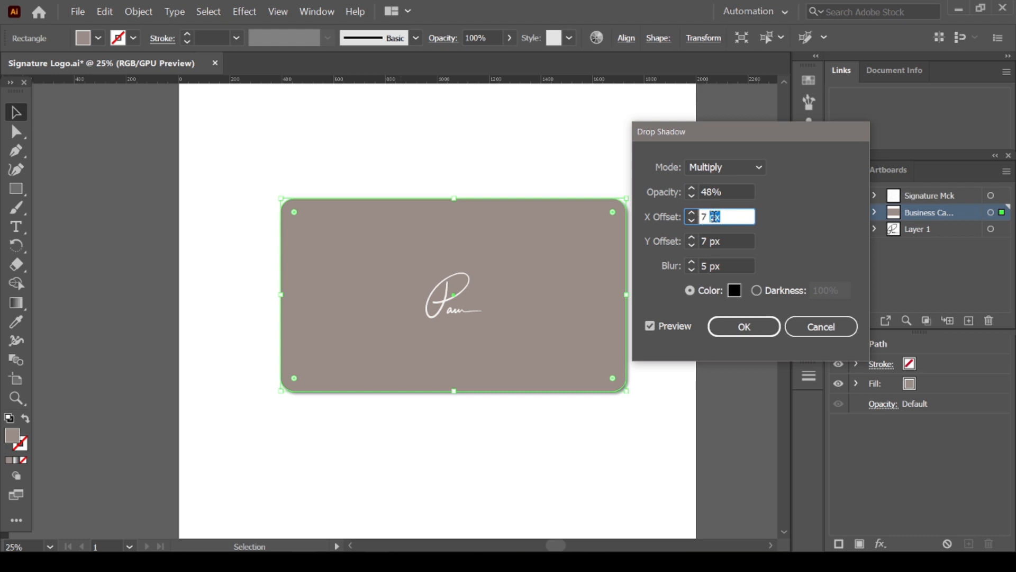
{"action": "key", "text": "BackSpace"}
{"action": "type", "text": "38"}
{"action": "double_click", "coordinate": [727, 241]}
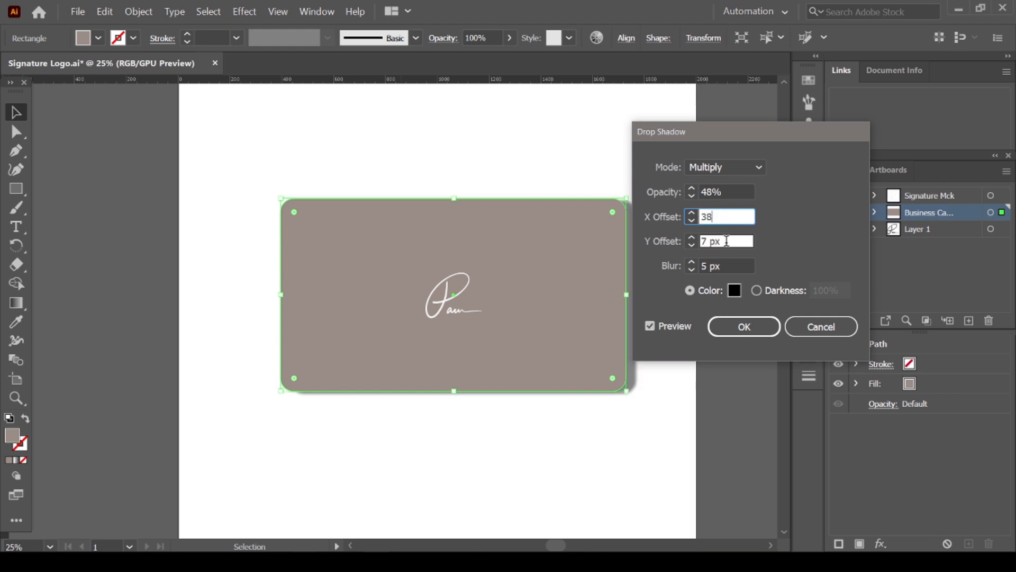
{"action": "key", "text": "BackSpace"}
{"action": "key", "text": "BackSpace"}
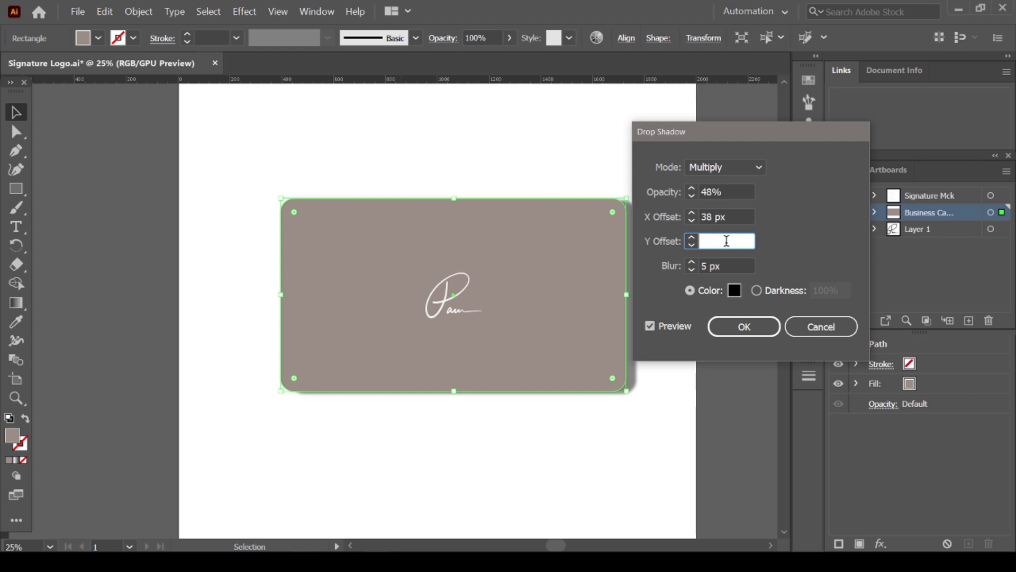
{"action": "type", "text": "38"}
{"action": "key", "text": "Tab"}
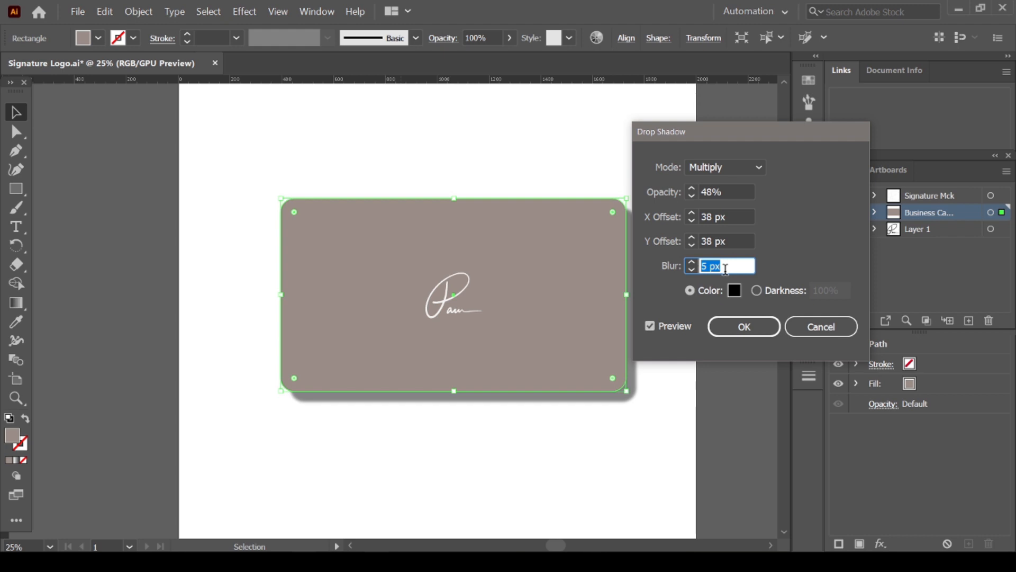
{"action": "type", "text": "65"}
{"action": "left_click", "coordinate": [744, 329]}
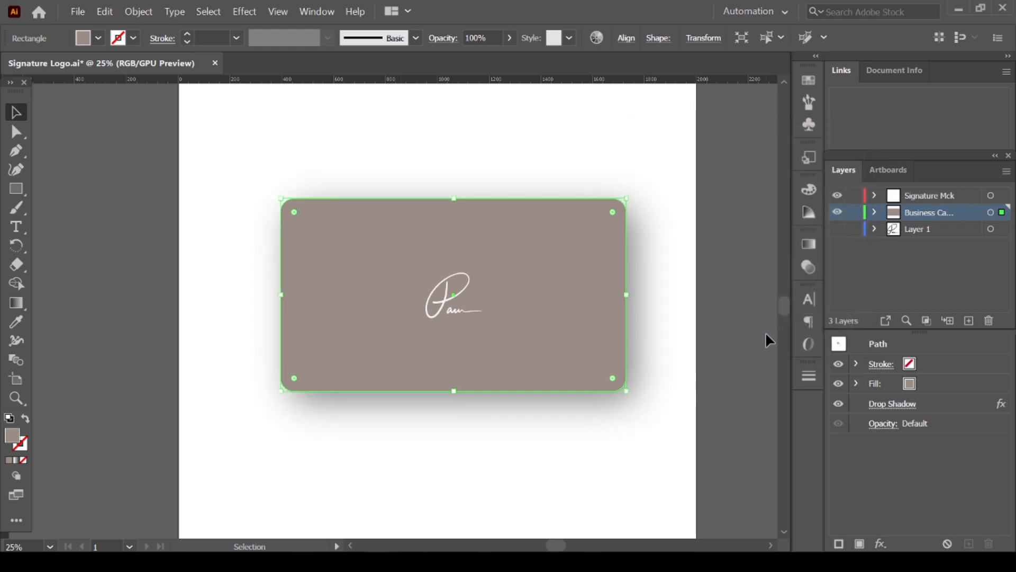
{"action": "left_click", "coordinate": [121, 135]}
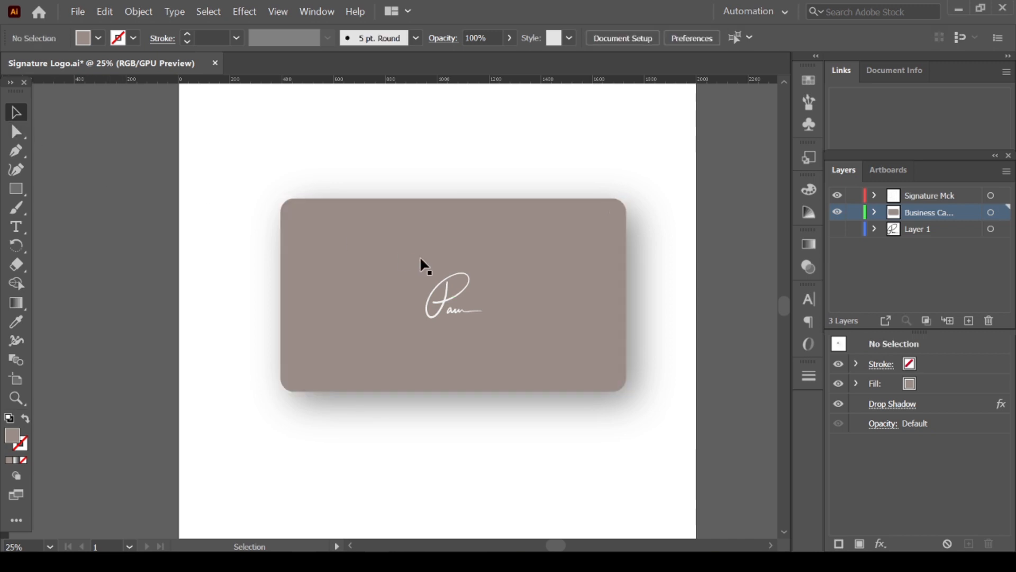
{"action": "scroll", "coordinate": [642, 332], "scroll_direction": "down", "scroll_amount": 1}
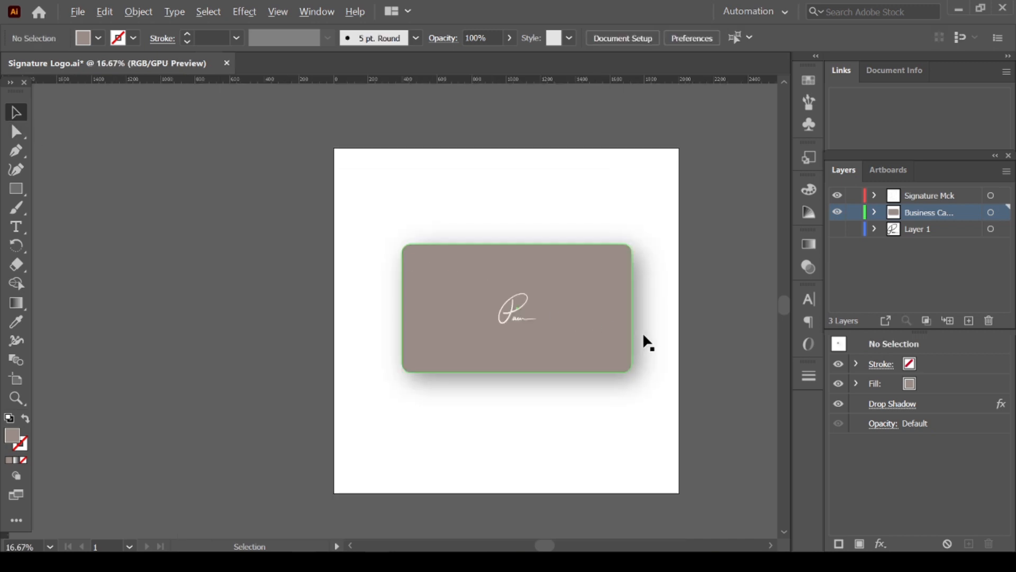
{"action": "scroll", "coordinate": [694, 319], "scroll_direction": "up", "scroll_amount": 1}
{"action": "scroll", "coordinate": [652, 317], "scroll_direction": "down", "scroll_amount": 1}
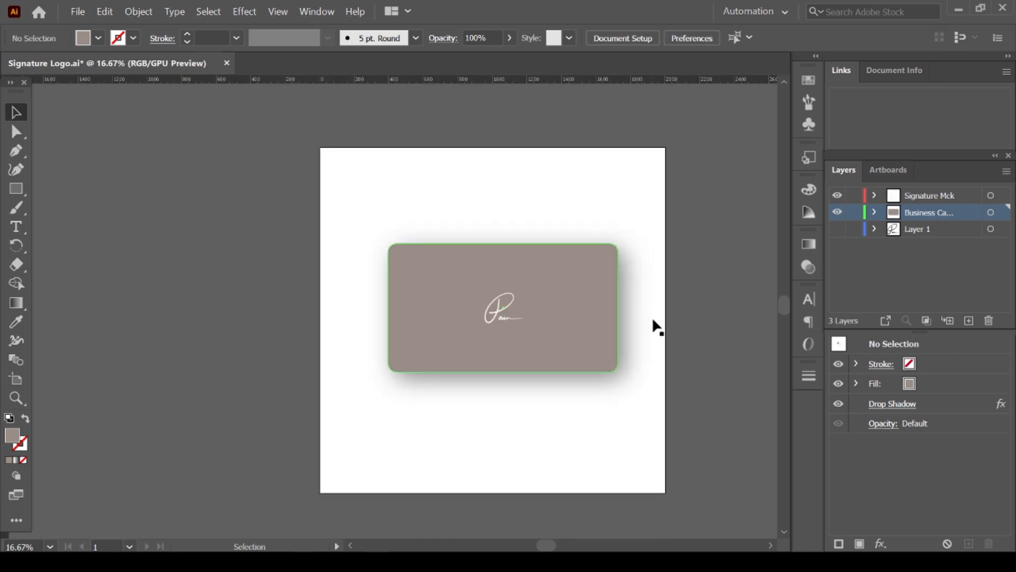
{"action": "scroll", "coordinate": [695, 339], "scroll_direction": "up", "scroll_amount": 1}
{"action": "scroll", "coordinate": [691, 339], "scroll_direction": "down", "scroll_amount": 1}
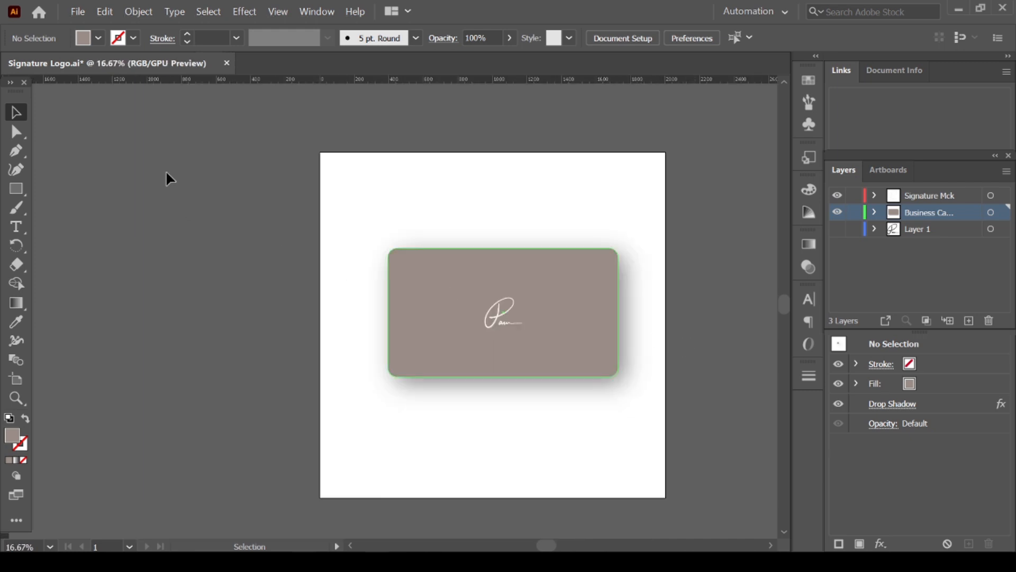
{"action": "scroll", "coordinate": [666, 233], "scroll_direction": "up", "scroll_amount": 1}
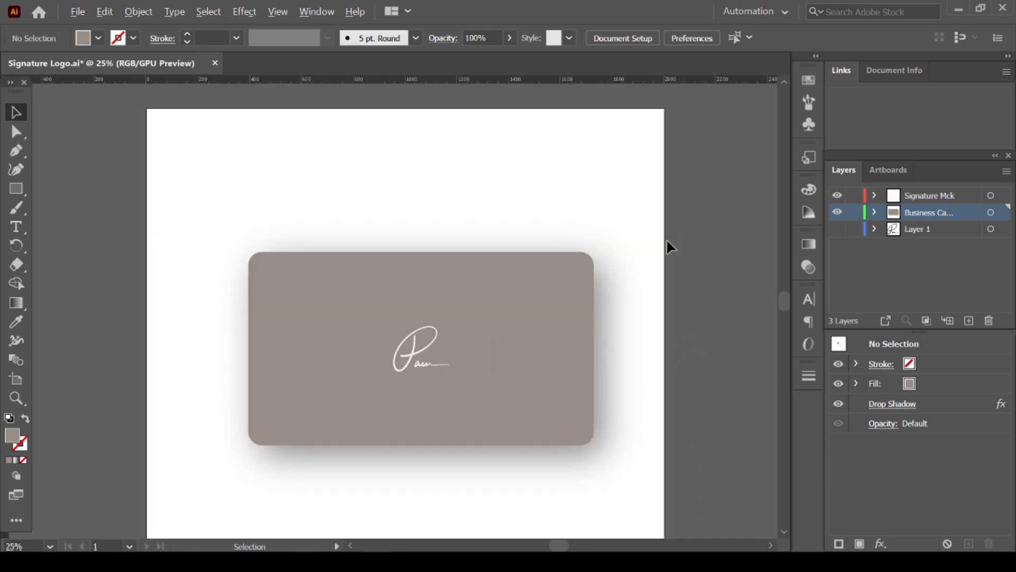
{"action": "scroll", "coordinate": [666, 238], "scroll_direction": "down", "scroll_amount": 1}
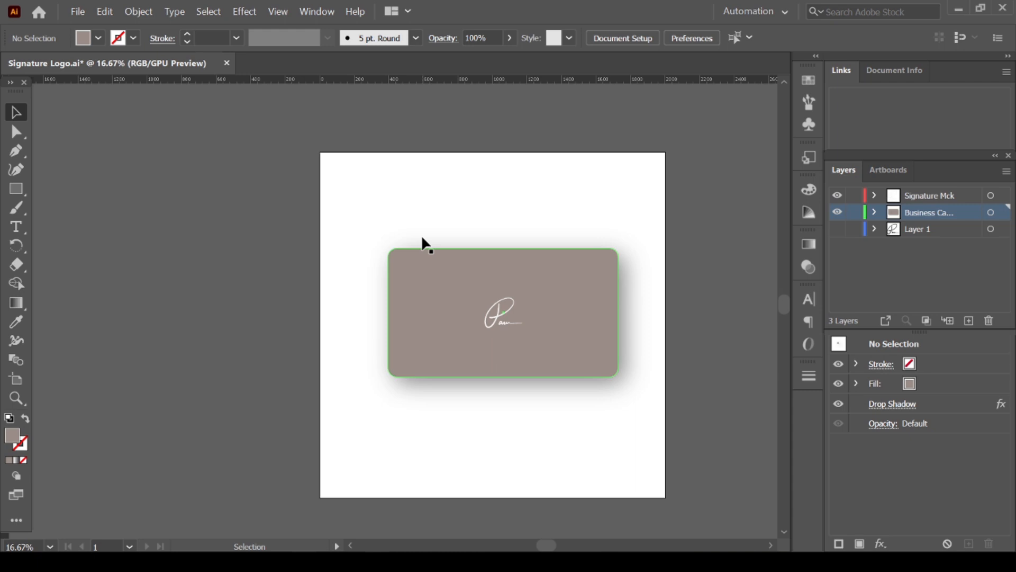
Draw a second artboard about 1685 by 1253 px in the empty area to the right of Artboard 1
{"action": "left_click_drag", "start_coordinate": [547, 545], "coordinate": [585, 548]}
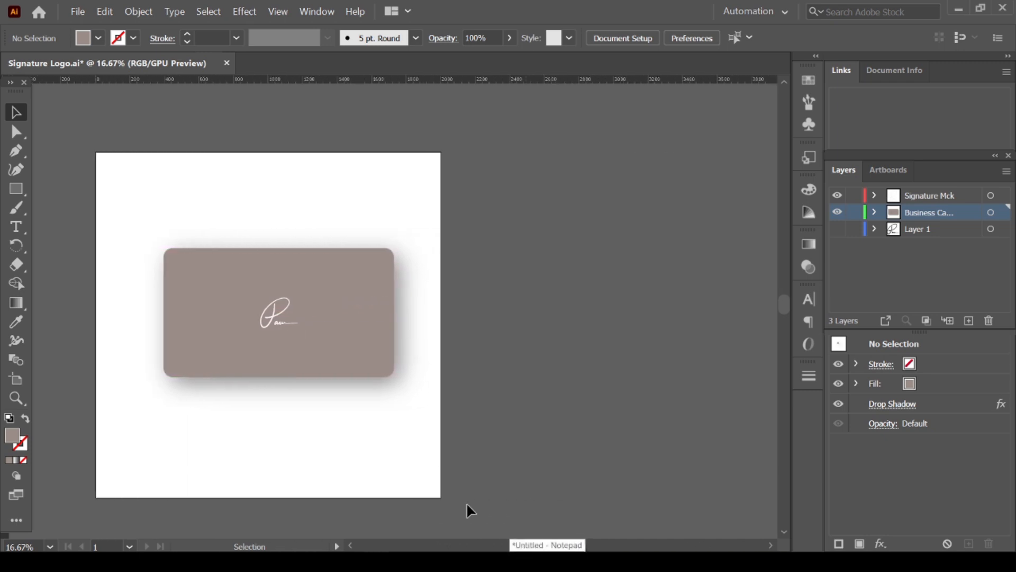
{"action": "left_click", "coordinate": [17, 379]}
{"action": "left_click_drag", "start_coordinate": [460, 153], "coordinate": [752, 369]}
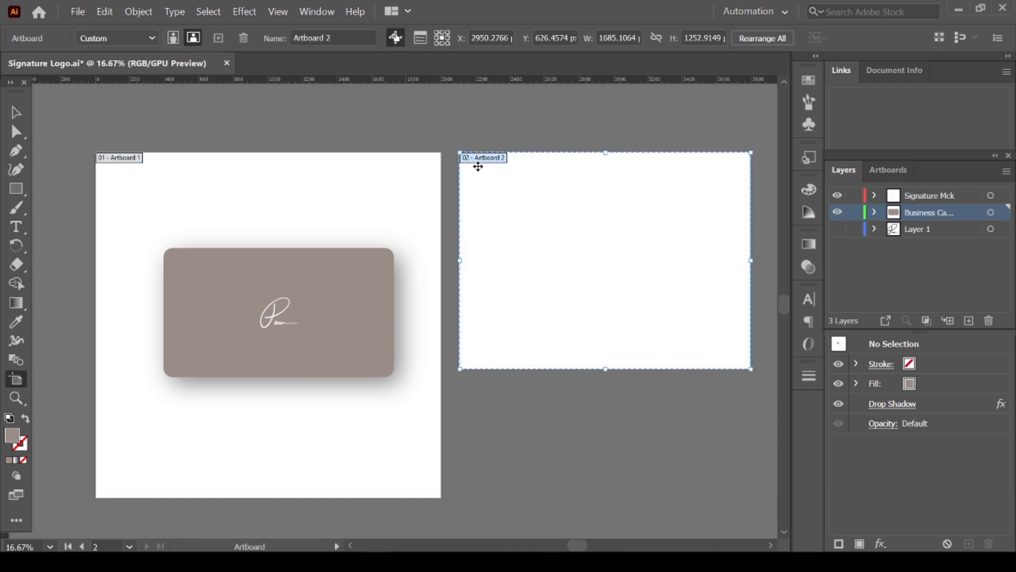
Resize Artboard 2 to 1280 px wide and 720 px high, and leave artboard editing
{"action": "double_click", "coordinate": [531, 186]}
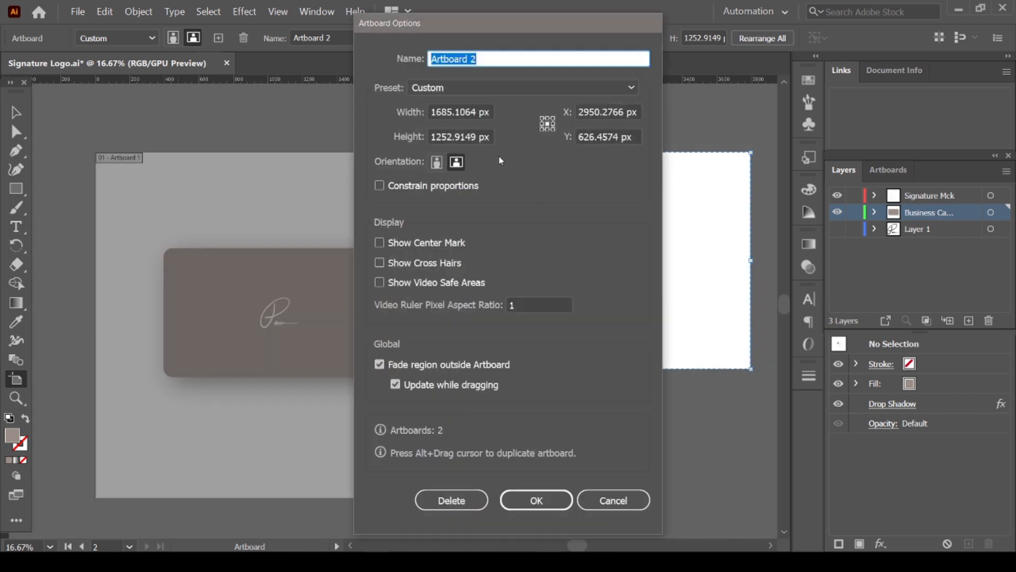
{"action": "double_click", "coordinate": [450, 111]}
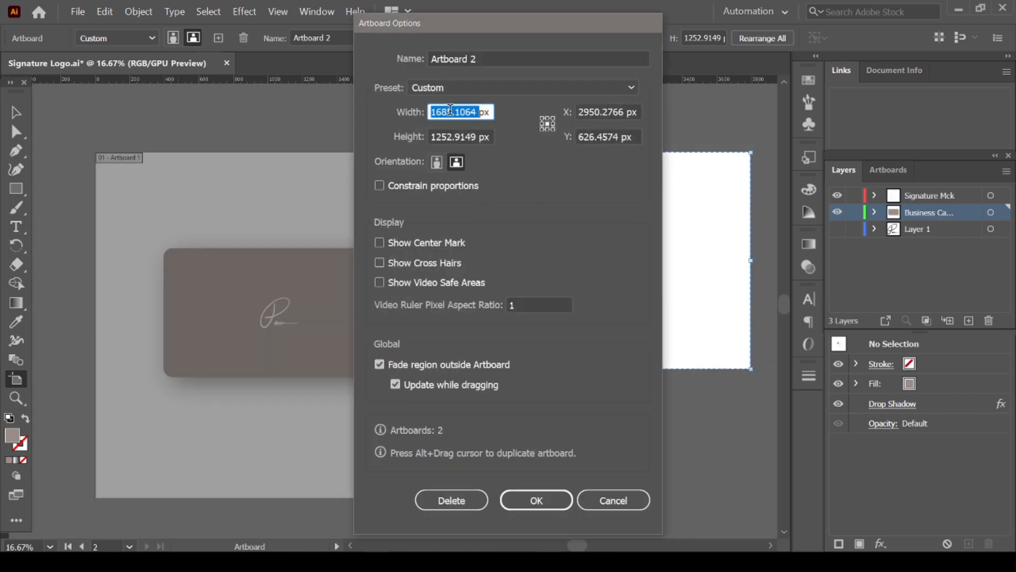
{"action": "type", "text": "1280"}
{"action": "double_click", "coordinate": [451, 136]}
{"action": "type", "text": "720"}
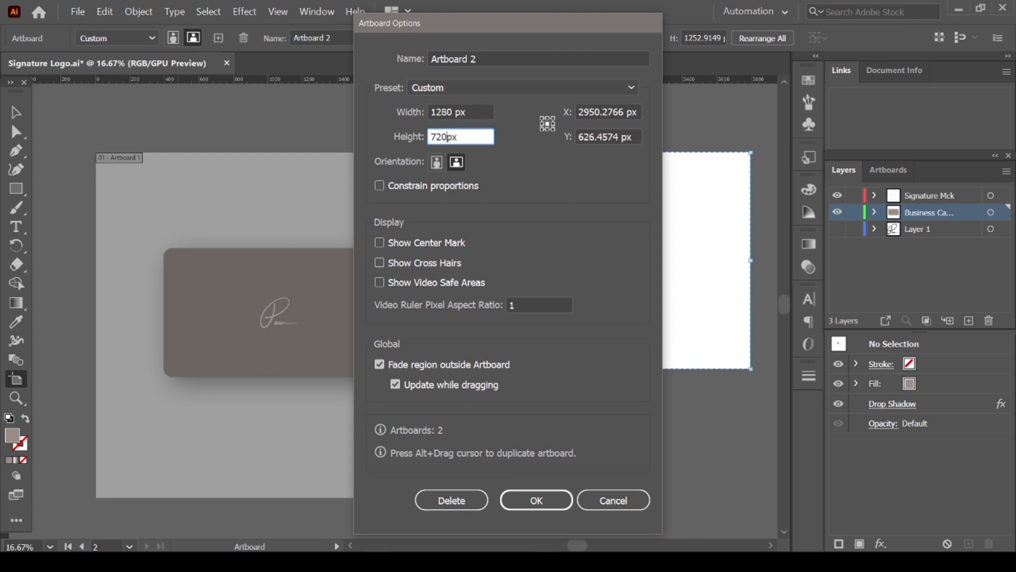
{"action": "left_click", "coordinate": [466, 111]}
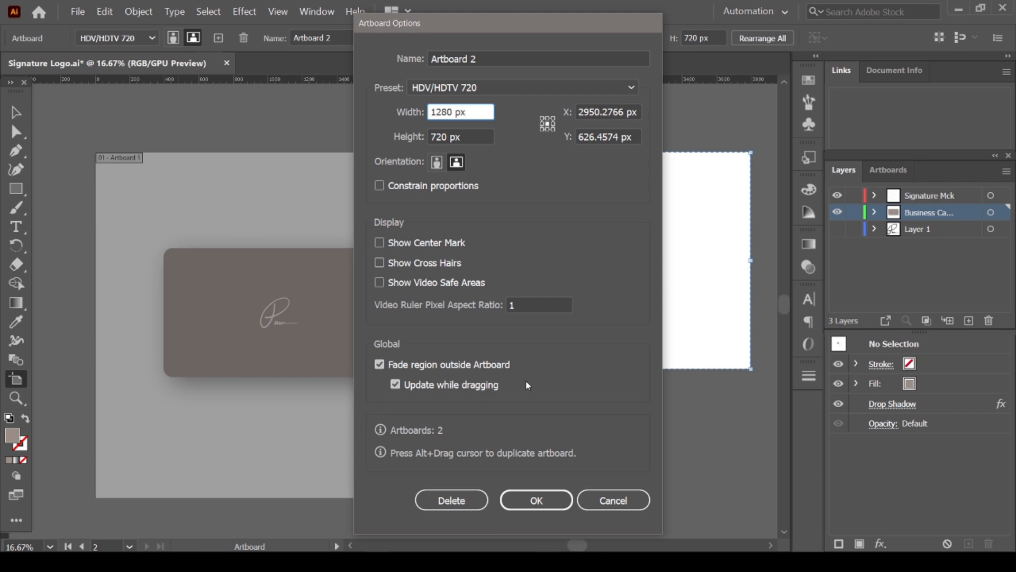
{"action": "left_click", "coordinate": [537, 499]}
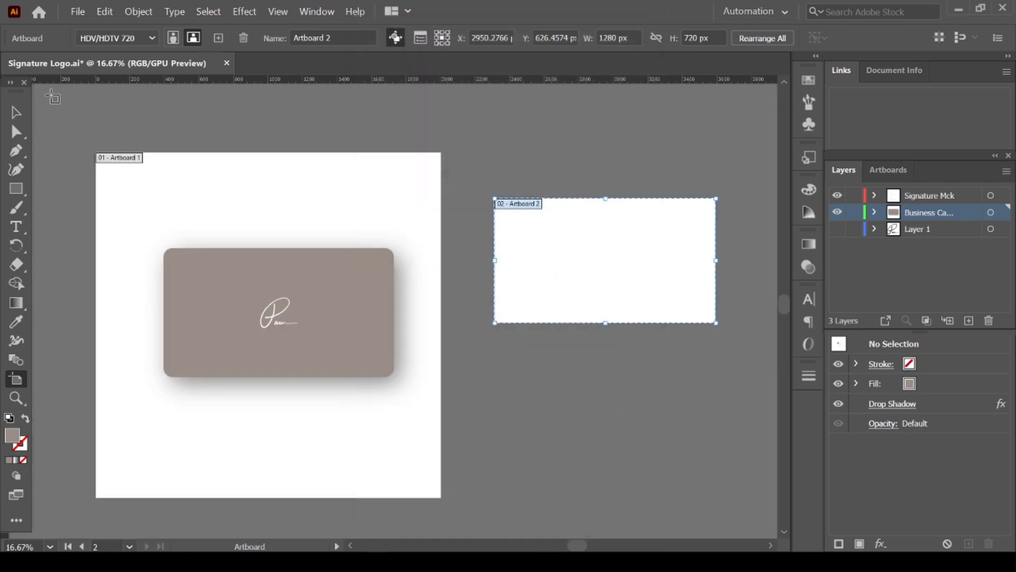
{"action": "left_click", "coordinate": [17, 112]}
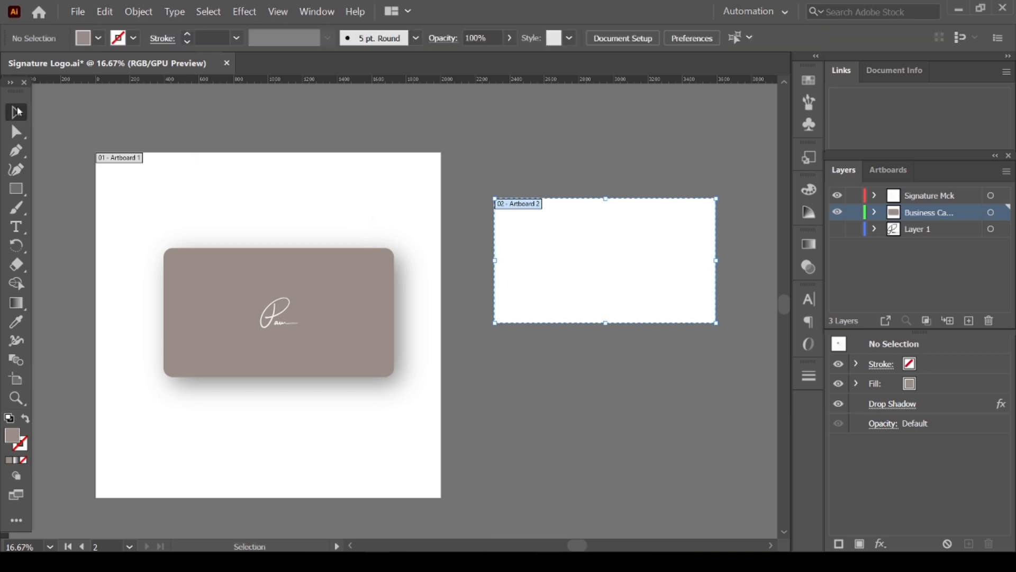
Try placing a copy of the card and signature over Artboard 2, and delete that copy
{"action": "mouse_move", "coordinate": [163, 221]}
{"action": "left_mouse_down"}
{"action": "mouse_move", "coordinate": [209, 273]}
{"action": "mouse_move", "coordinate": [424, 416]}
{"action": "left_mouse_up"}
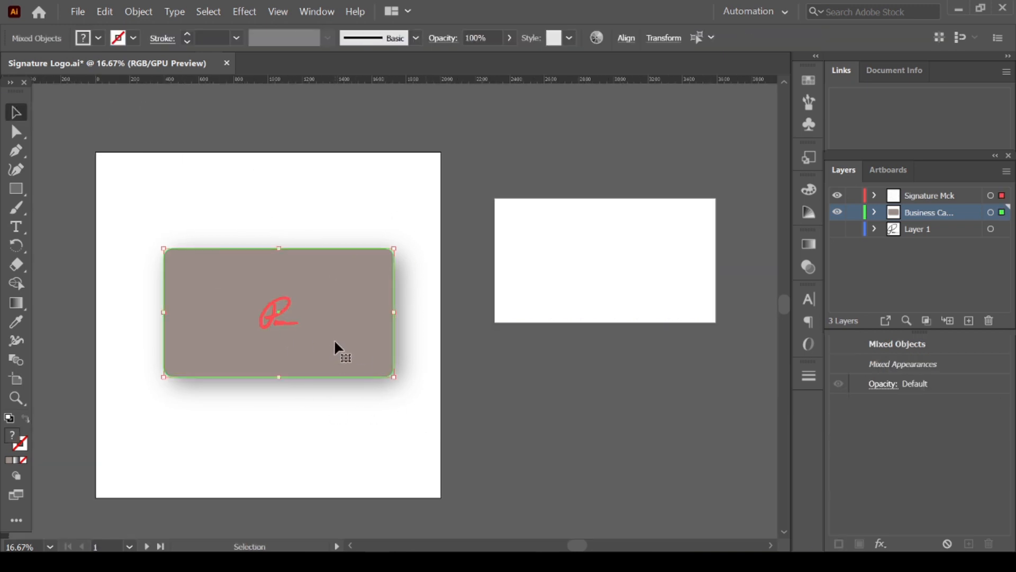
{"action": "left_click_drag", "start_coordinate": [291, 354], "coordinate": [614, 301]}
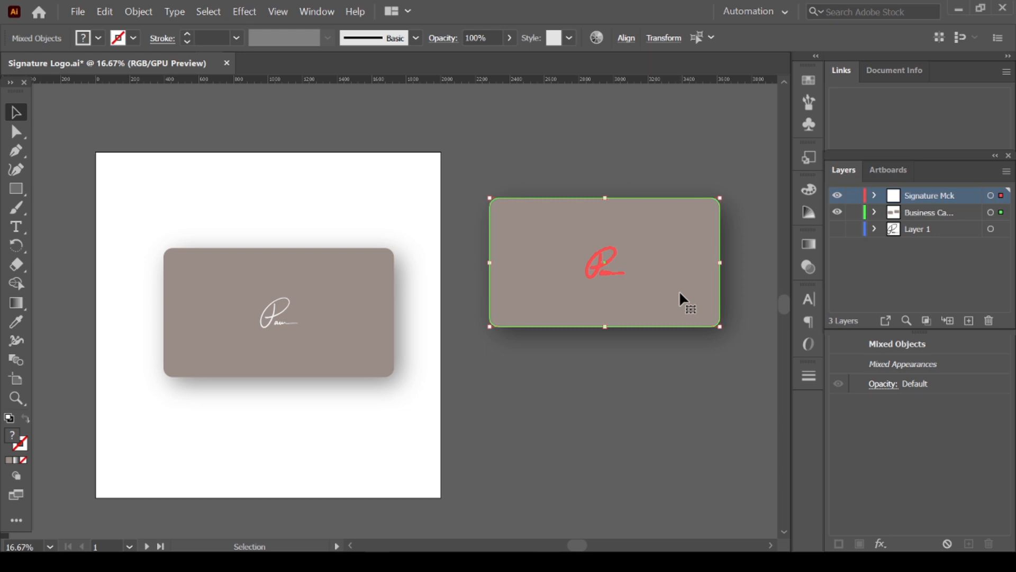
{"action": "key", "text": "a"}
{"action": "key", "text": "Delete"}
{"action": "key", "text": "v"}
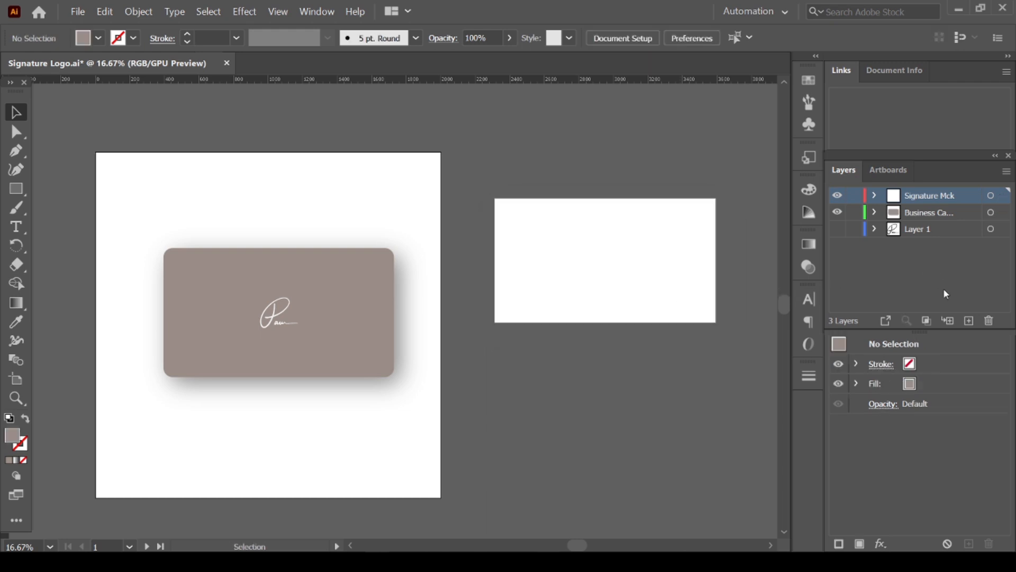
Create a new layer above Signature Mck, paste the card and signature into it, and move the copy onto Artboard 2
{"action": "left_click", "coordinate": [970, 321]}
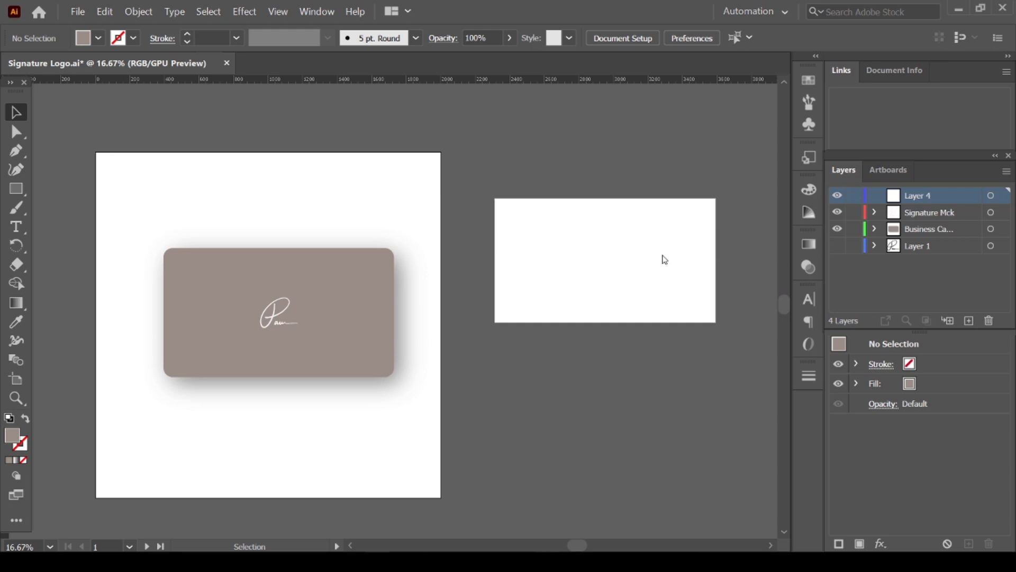
{"action": "key", "text": "ctrl+v"}
{"action": "left_click", "coordinate": [493, 395]}
{"action": "left_click", "coordinate": [358, 272]}
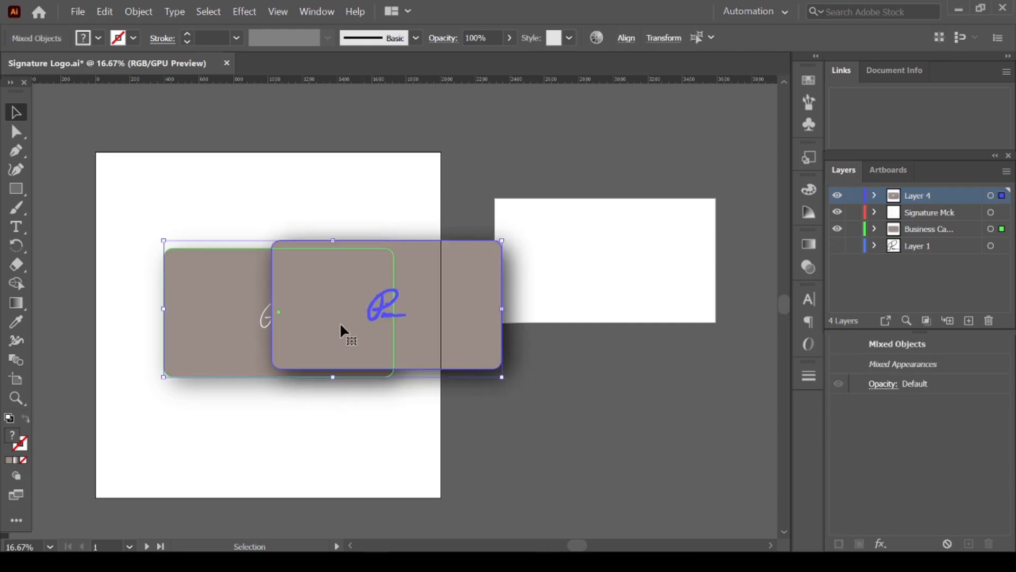
{"action": "left_click_drag", "start_coordinate": [393, 302], "coordinate": [638, 296]}
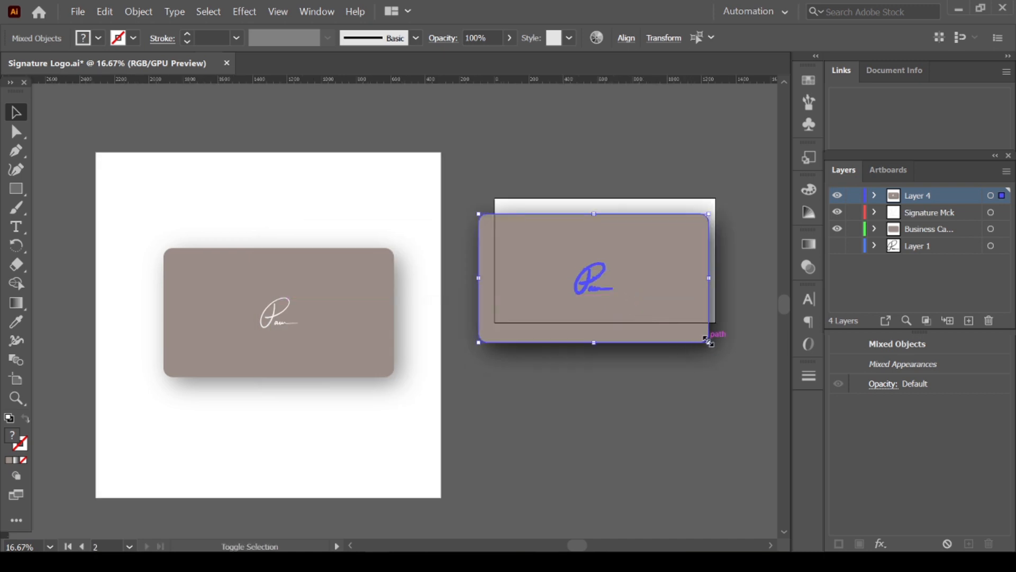
Scale the pasted card and signature down so they fit inside Artboard 2, and deselect them
{"action": "left_click_drag", "start_coordinate": [710, 341], "coordinate": [631, 263]}
{"action": "left_click", "coordinate": [719, 293]}
{"action": "scroll", "coordinate": [724, 293], "scroll_direction": "up", "scroll_amount": 1}
{"action": "scroll", "coordinate": [514, 236], "scroll_direction": "up", "scroll_amount": 1}
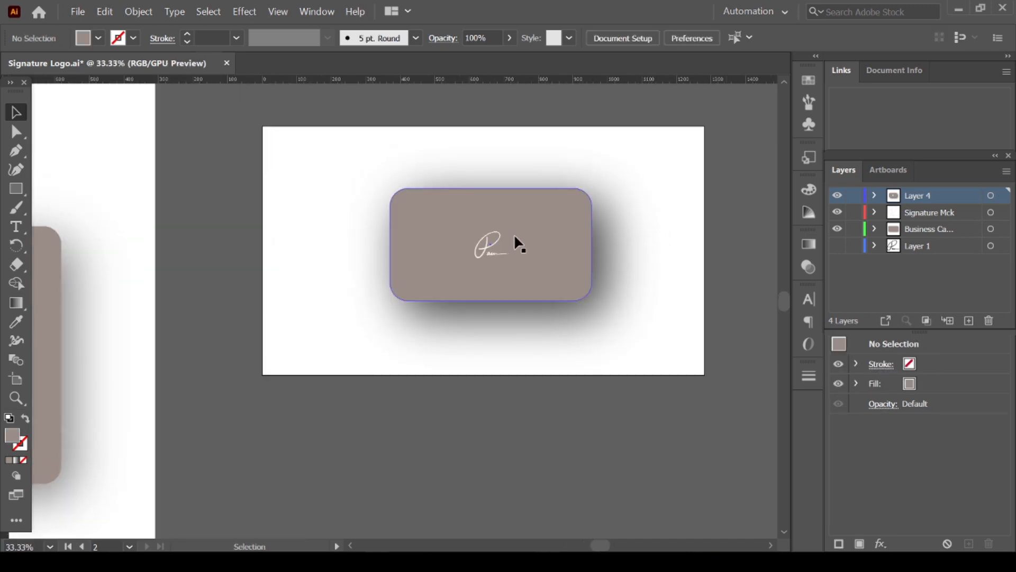
Reduce the top card's corner radius on Artboard 2, and remove that duplicate card from the stack
{"action": "scroll", "coordinate": [536, 231], "scroll_direction": "up", "scroll_amount": 1}
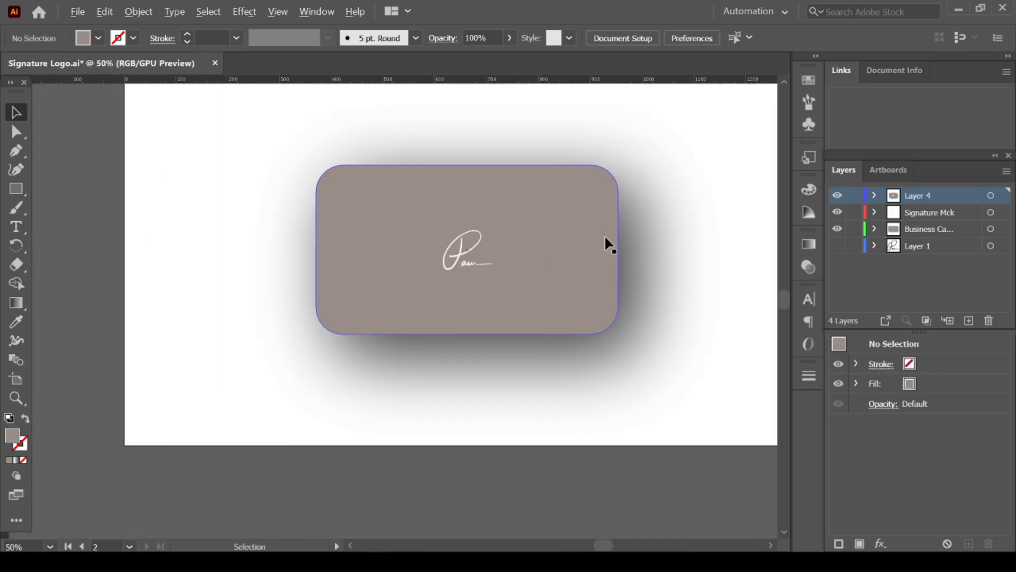
{"action": "left_click", "coordinate": [579, 213]}
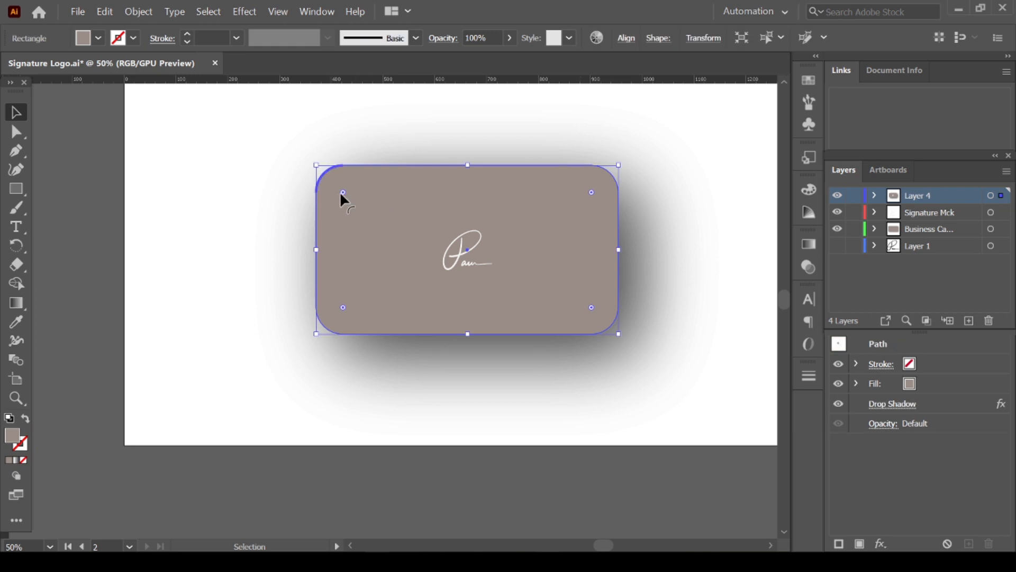
{"action": "left_click_drag", "start_coordinate": [341, 192], "coordinate": [318, 179]}
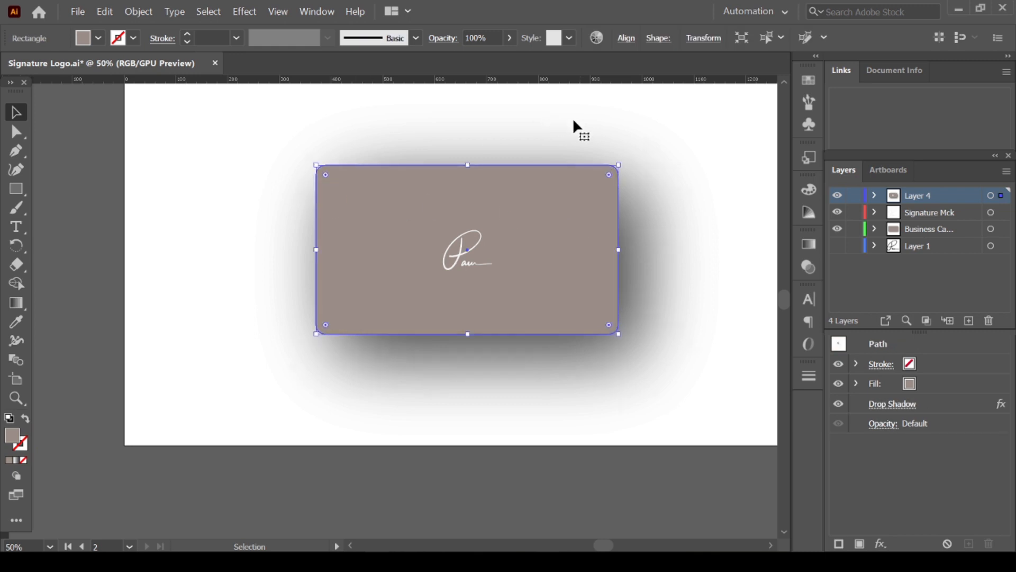
{"action": "left_click_drag", "start_coordinate": [577, 228], "coordinate": [580, 277]}
{"action": "key", "text": "ctrl+z"}
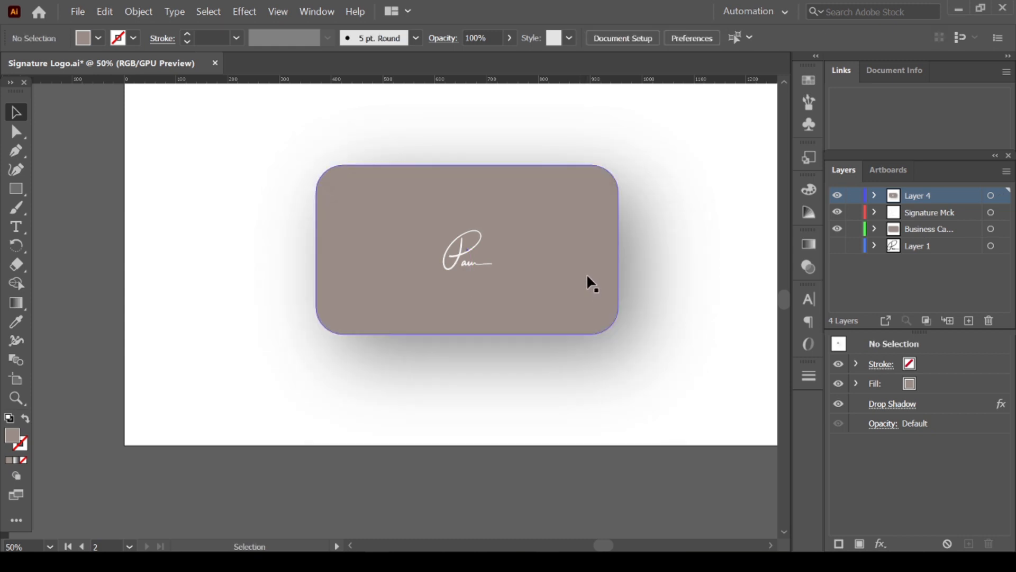
Try moving the card on Artboard 2 downward, and undo the move
{"action": "scroll", "coordinate": [568, 263], "scroll_direction": "down", "scroll_amount": 1}
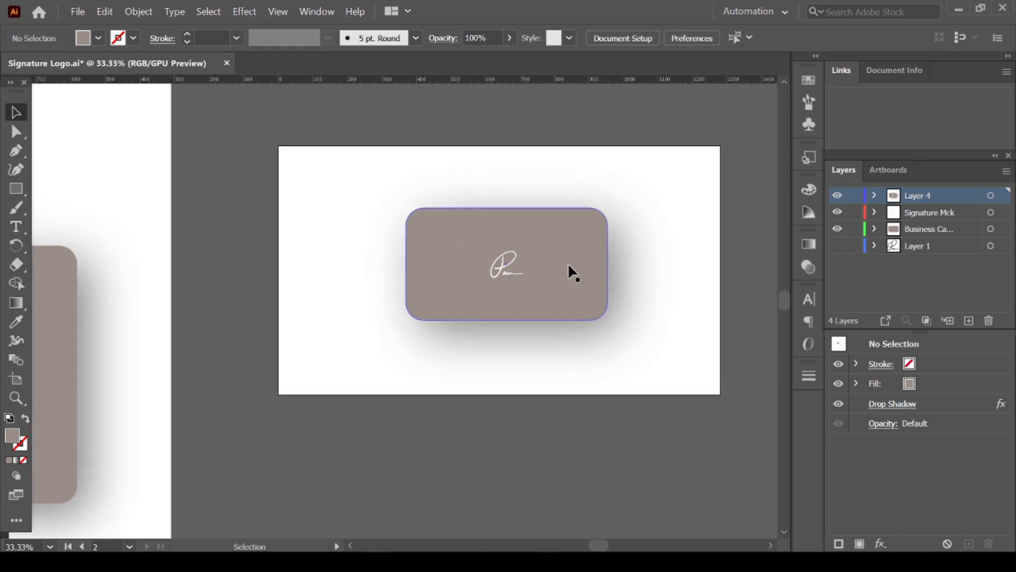
{"action": "scroll", "coordinate": [567, 263], "scroll_direction": "up", "scroll_amount": 1}
{"action": "left_click", "coordinate": [553, 244]}
{"action": "left_click_drag", "start_coordinate": [553, 243], "coordinate": [551, 291]}
{"action": "key", "text": "ctrl+z"}
{"action": "scroll", "coordinate": [671, 233], "scroll_direction": "down", "scroll_amount": 1}
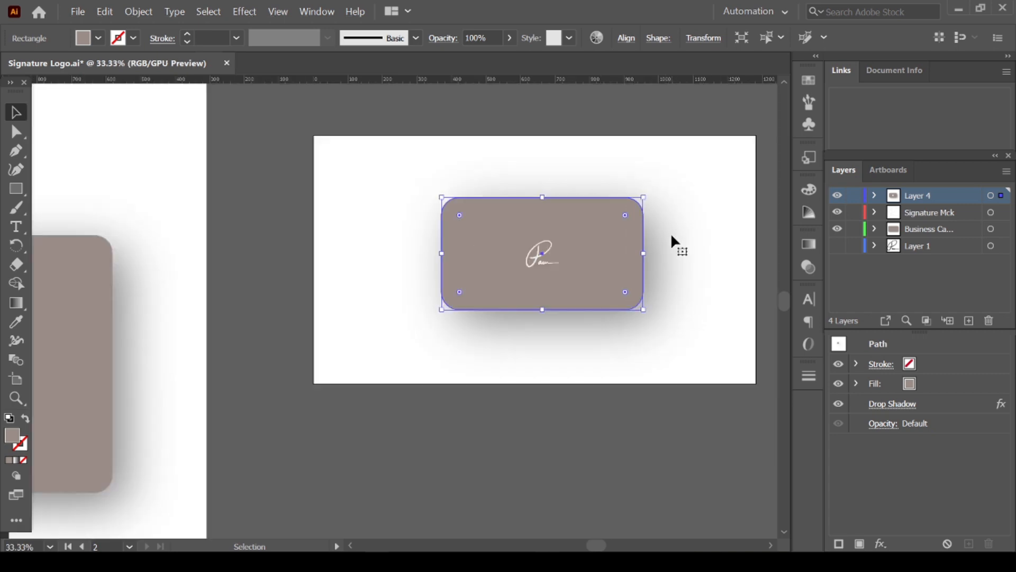
Reduce the corner radius of the card on Artboard 2 to slightly rounded corners
{"action": "scroll", "coordinate": [672, 240], "scroll_direction": "up", "scroll_amount": 1}
{"action": "left_click_drag", "start_coordinate": [358, 228], "coordinate": [342, 211]}
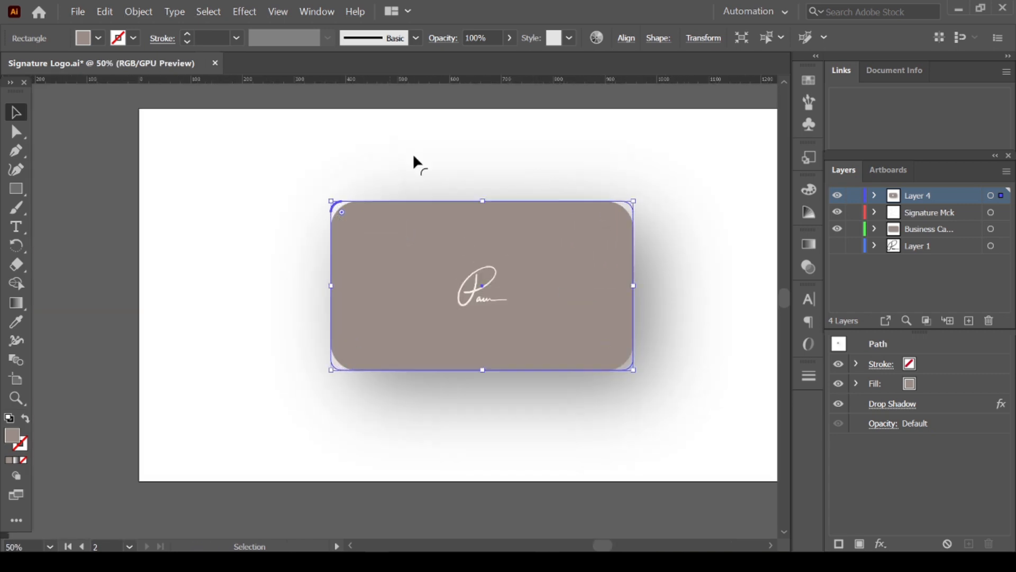
{"action": "scroll", "coordinate": [688, 242], "scroll_direction": "down", "scroll_amount": 1}
{"action": "scroll", "coordinate": [559, 415], "scroll_direction": "up", "scroll_amount": 1}
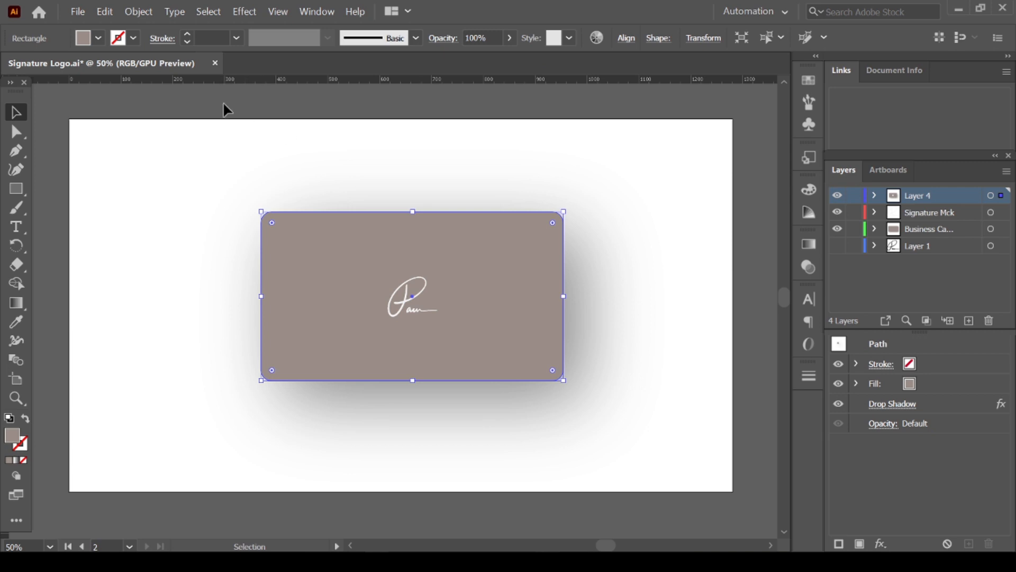
Duplicate the card with its signature three times on Artboard 2, beside, below and above the original in staggered rows
{"action": "mouse_move", "coordinate": [224, 105]}
{"action": "left_mouse_down"}
{"action": "mouse_move", "coordinate": [609, 373]}
{"action": "mouse_move", "coordinate": [612, 410]}
{"action": "left_mouse_up"}
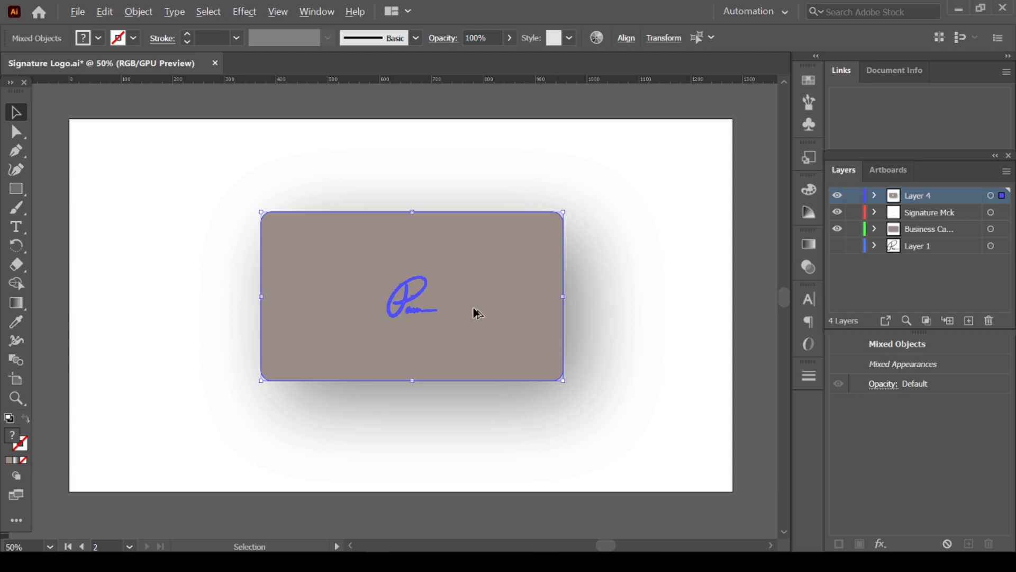
{"action": "mouse_move", "coordinate": [478, 314]}
{"action": "left_mouse_down"}
{"action": "mouse_move", "coordinate": [565, 487]}
{"action": "mouse_move", "coordinate": [692, 288]}
{"action": "mouse_move", "coordinate": [760, 295]}
{"action": "left_mouse_up"}
{"action": "mouse_move", "coordinate": [703, 337]}
{"action": "left_mouse_down"}
{"action": "mouse_move", "coordinate": [584, 146]}
{"action": "mouse_move", "coordinate": [588, 162]}
{"action": "left_mouse_up"}
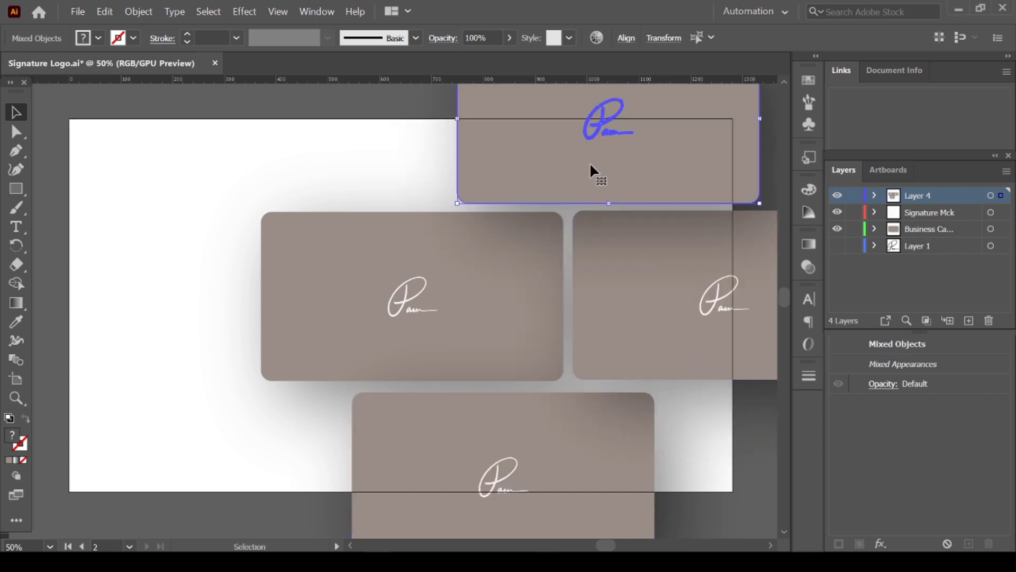
Place a copy of the card without a signature beside the card in the lowest row
{"action": "left_click", "coordinate": [656, 328]}
{"action": "scroll", "coordinate": [737, 447], "scroll_direction": "right", "scroll_amount": 3}
{"action": "left_click_drag", "start_coordinate": [599, 361], "coordinate": [688, 540]}
{"action": "left_click", "coordinate": [688, 233]}
{"action": "scroll", "coordinate": [692, 220], "scroll_direction": "down", "scroll_amount": 1}
{"action": "left_click", "coordinate": [622, 175]}
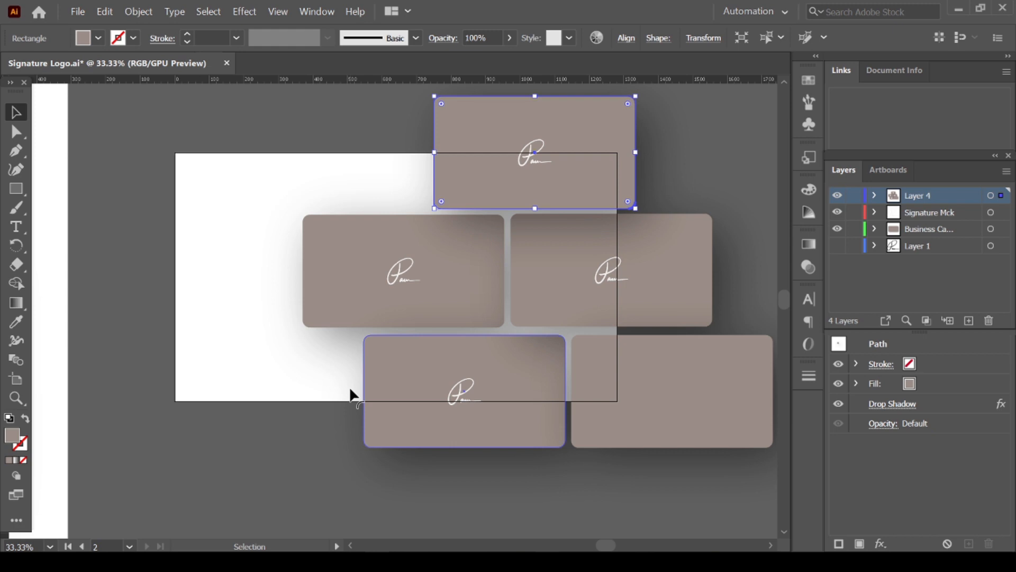
Create a new layer directly above Layer 1 and name it BG
{"action": "left_click", "coordinate": [921, 246]}
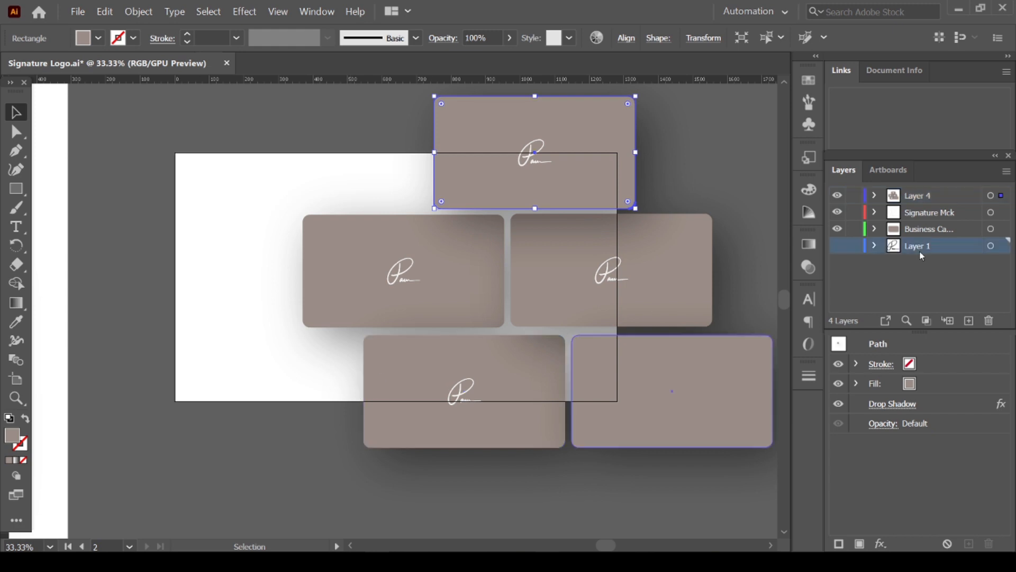
{"action": "left_click", "coordinate": [970, 321]}
{"action": "double_click", "coordinate": [924, 247]}
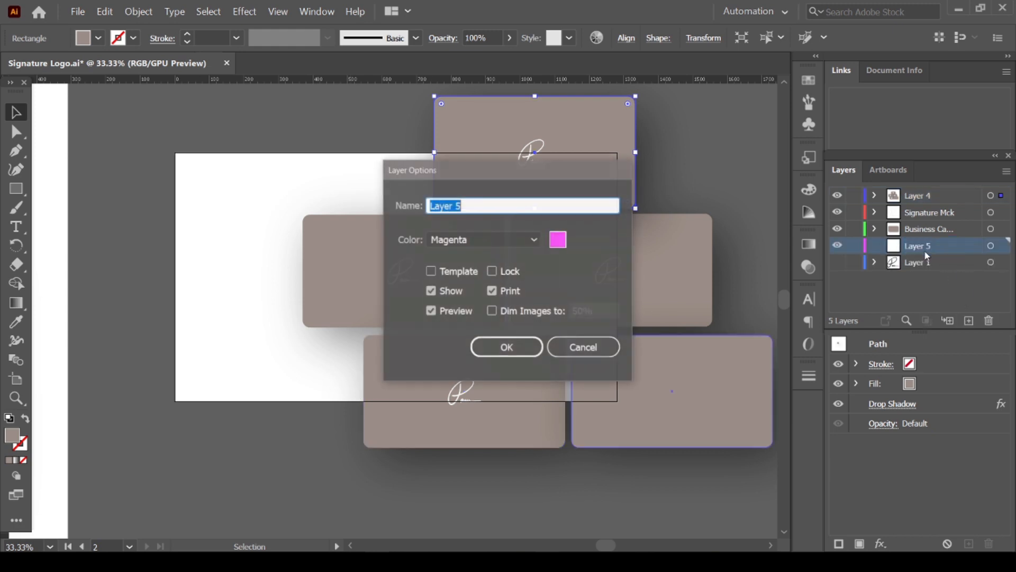
{"action": "type", "text": "BG"}
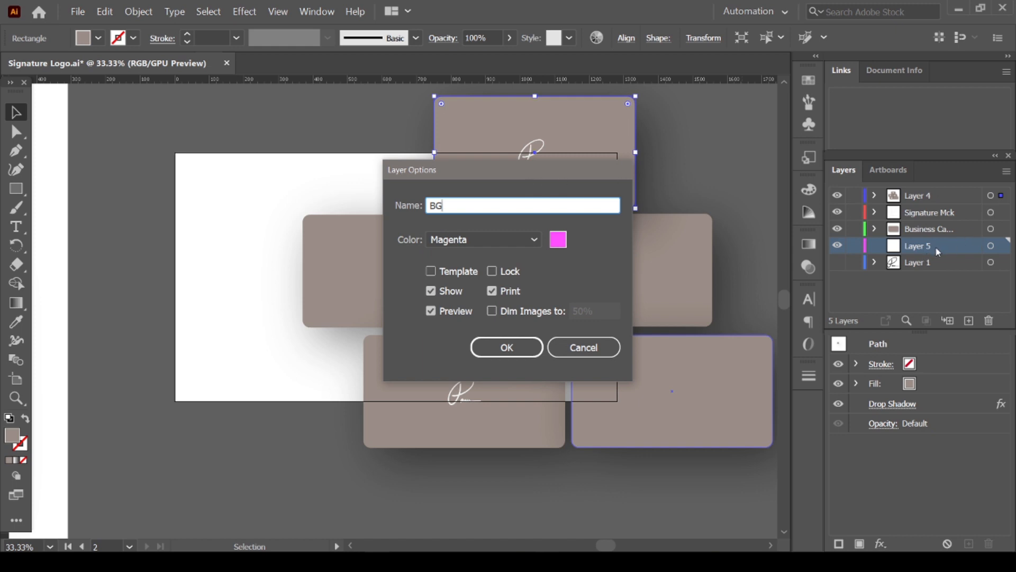
{"action": "left_click", "coordinate": [531, 355]}
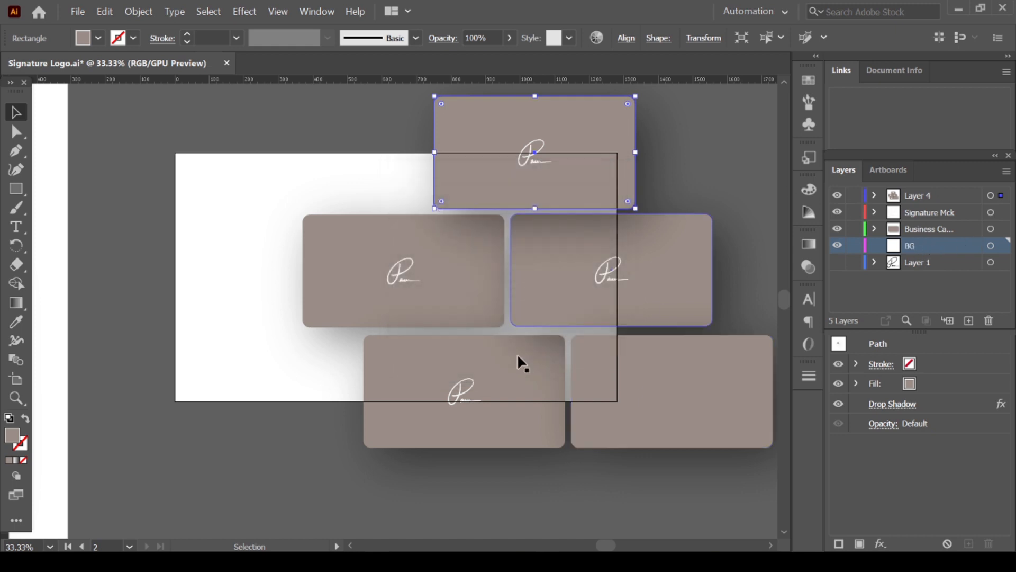
Draw a rectangle about 1286 by 717 px covering Artboard 2 on the BG layer, and fill it with f3f3f3
{"action": "left_click", "coordinate": [16, 189]}
{"action": "left_click_drag", "start_coordinate": [175, 153], "coordinate": [618, 401]}
{"action": "double_click", "coordinate": [12, 436]}
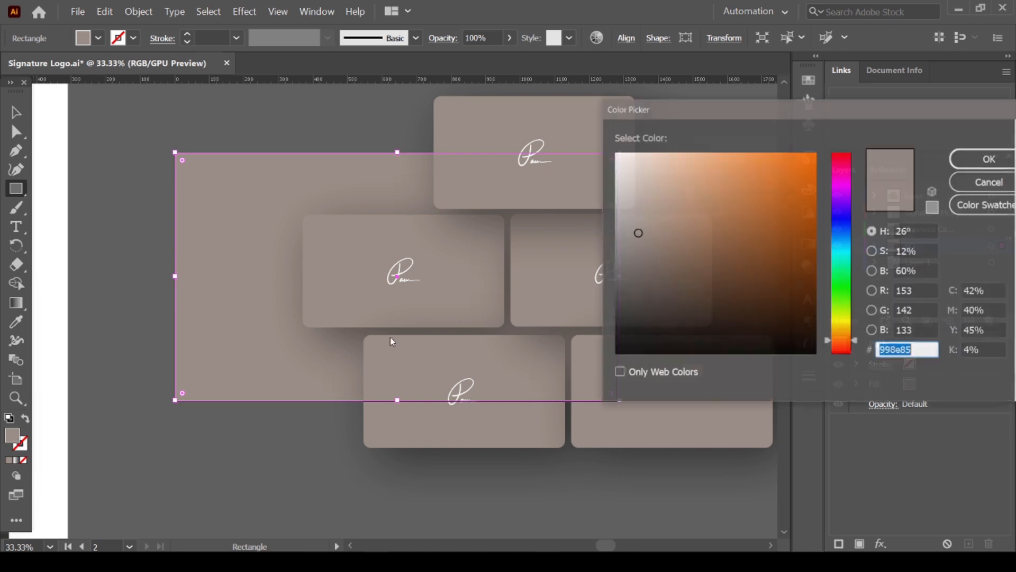
{"action": "type", "text": "f3f3f3"}
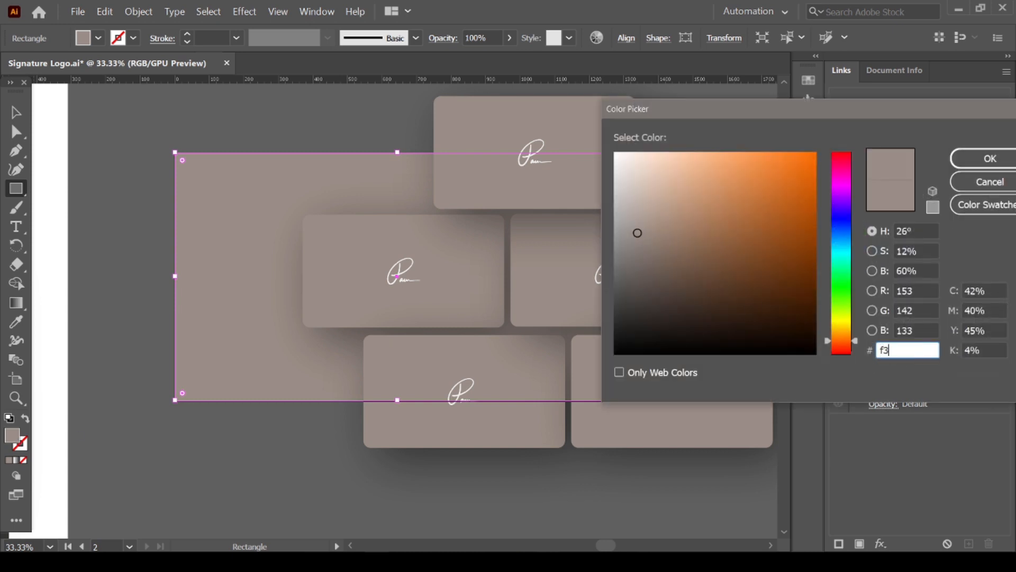
{"action": "left_click", "coordinate": [986, 167]}
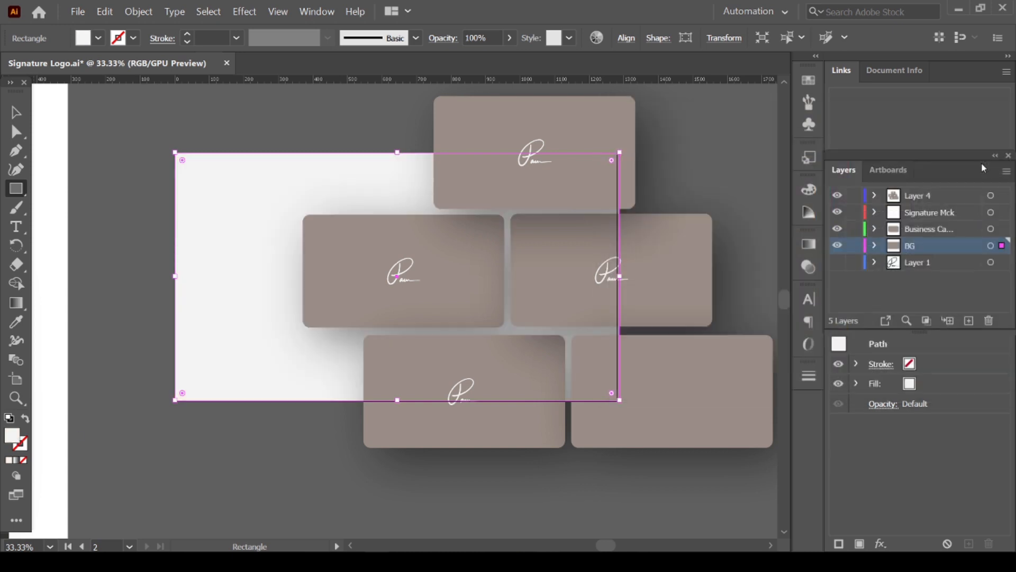
{"action": "left_click", "coordinate": [157, 119]}
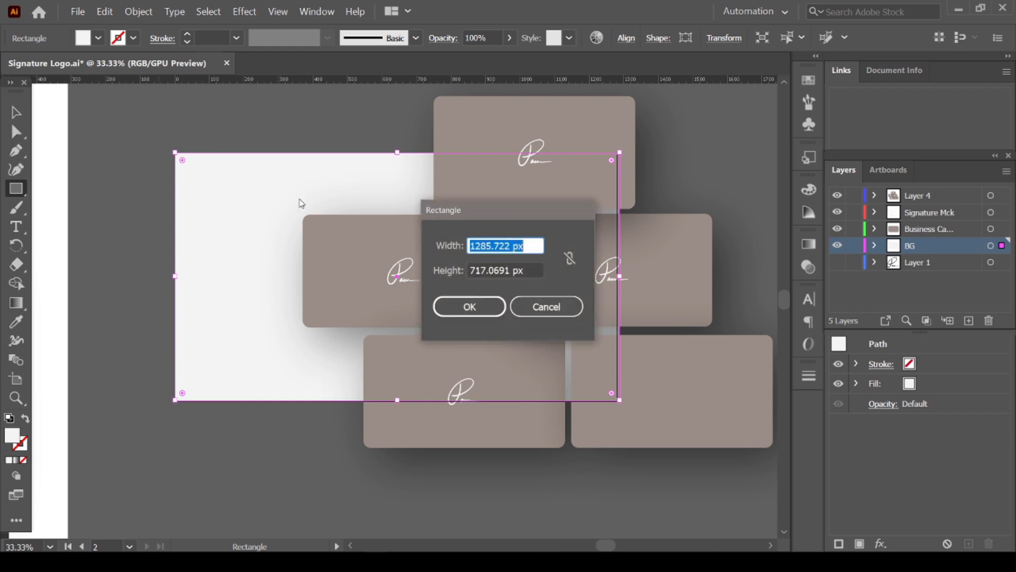
{"action": "left_click", "coordinate": [545, 306]}
{"action": "left_click", "coordinate": [16, 112]}
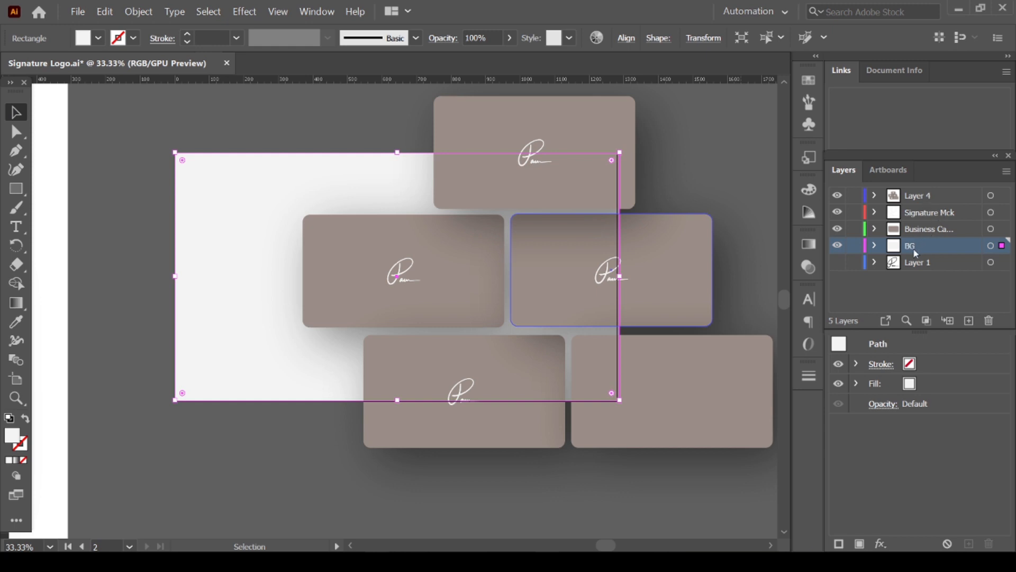
Try moving the BG layer to the top of the stack, and return it to just above Layer 1
{"action": "left_click_drag", "start_coordinate": [916, 254], "coordinate": [912, 196]}
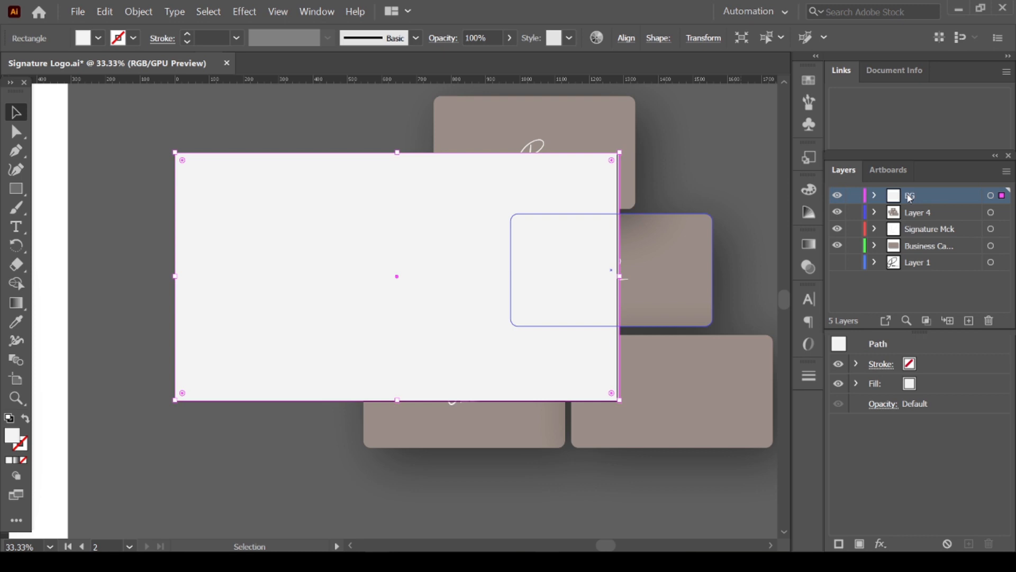
{"action": "left_click_drag", "start_coordinate": [910, 199], "coordinate": [901, 248]}
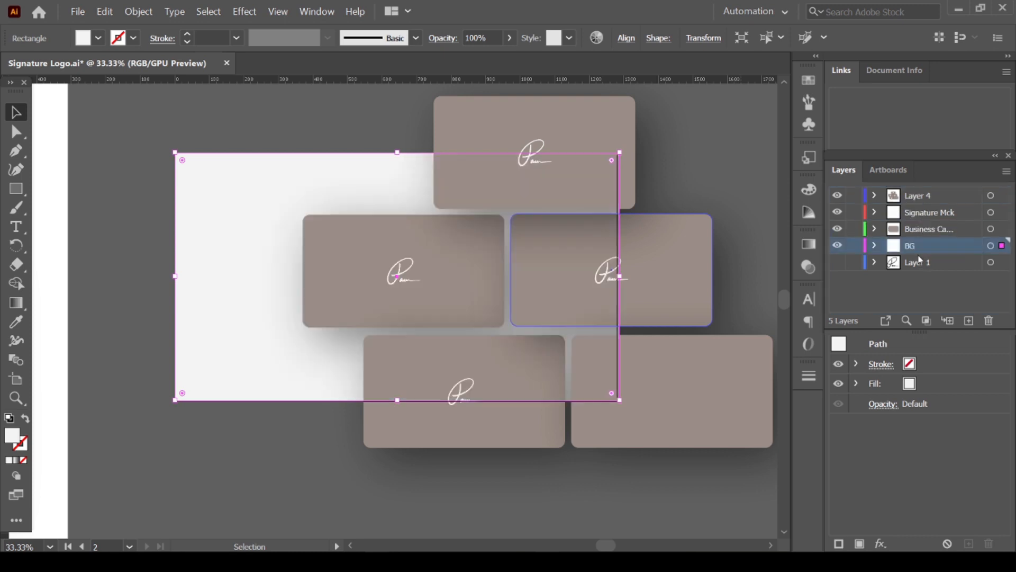
{"action": "left_click", "coordinate": [331, 133]}
Select all the cards and signatures on Artboard 2 without the background rectangle, and rotate them clockwise to a diagonal tilt
{"action": "scroll", "coordinate": [640, 233], "scroll_direction": "down", "scroll_amount": 1}
{"action": "scroll", "coordinate": [688, 313], "scroll_direction": "up", "scroll_amount": 1}
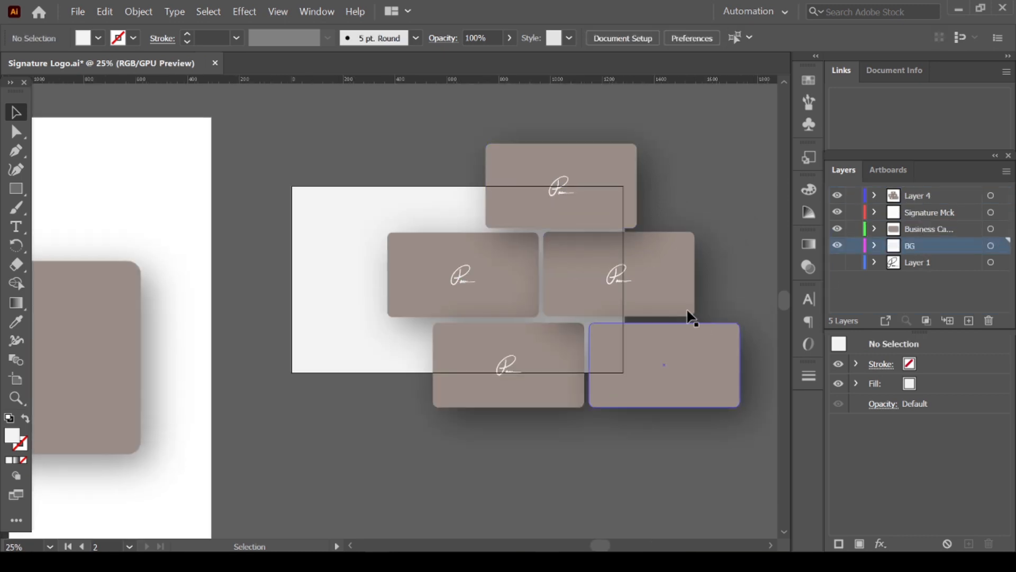
{"action": "scroll", "coordinate": [609, 305], "scroll_direction": "up", "scroll_amount": 1}
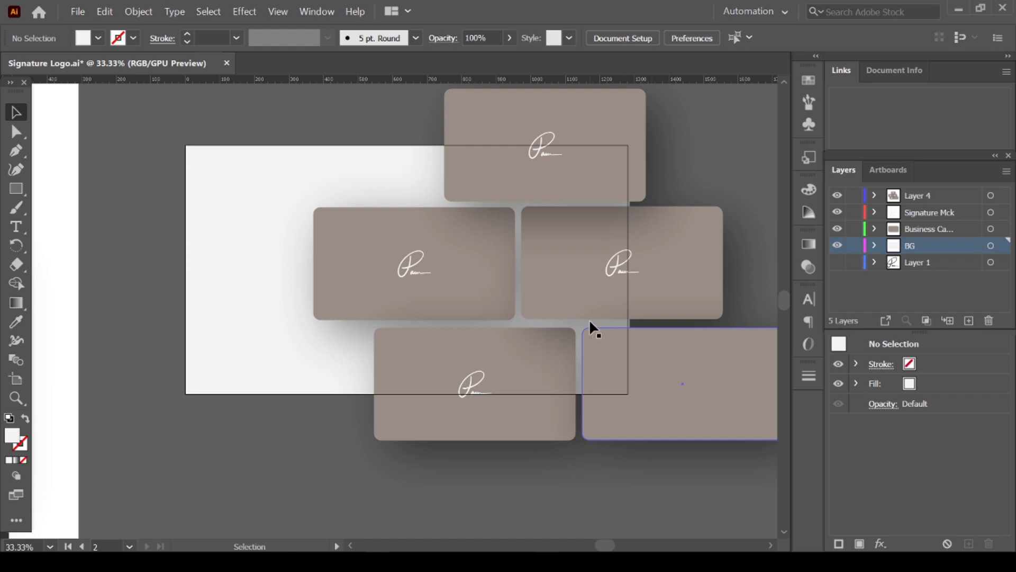
{"action": "scroll", "coordinate": [591, 323], "scroll_direction": "down", "scroll_amount": 1}
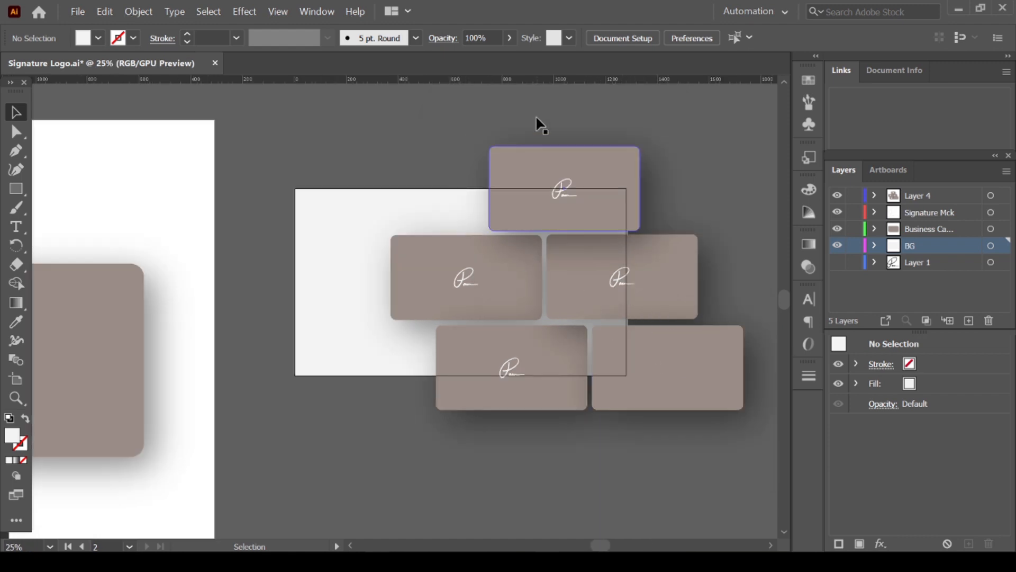
{"action": "key", "text": "ctrl+a"}
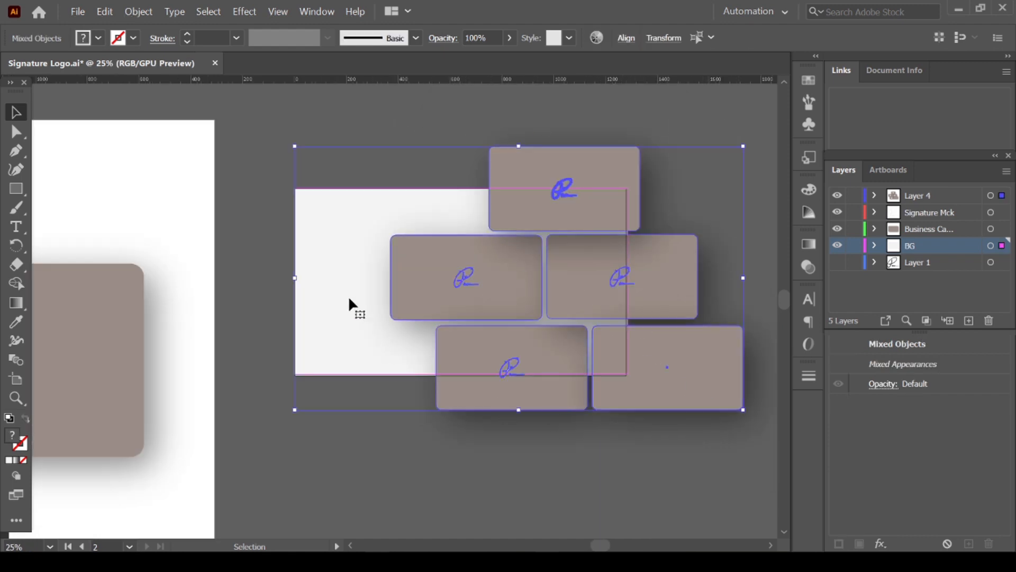
{"action": "left_click", "coordinate": [328, 266], "text": "shift"}
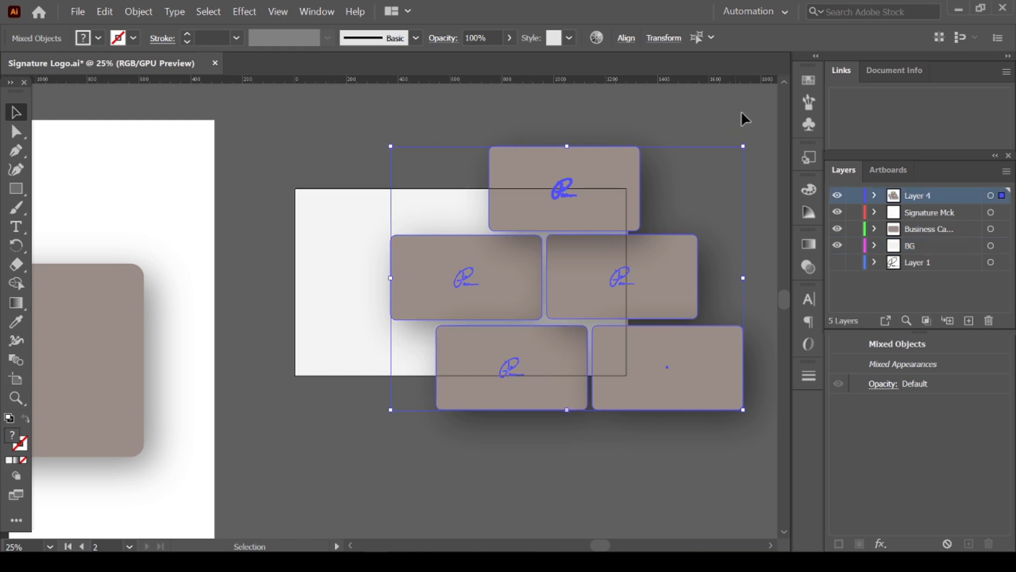
{"action": "left_click_drag", "start_coordinate": [752, 141], "coordinate": [673, 293]}
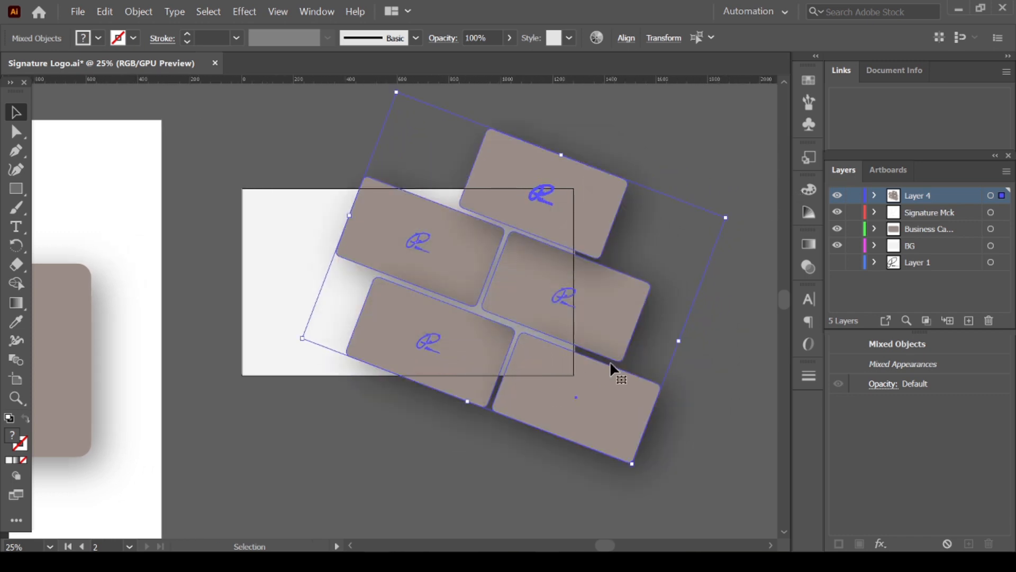
{"action": "key", "text": "a"}
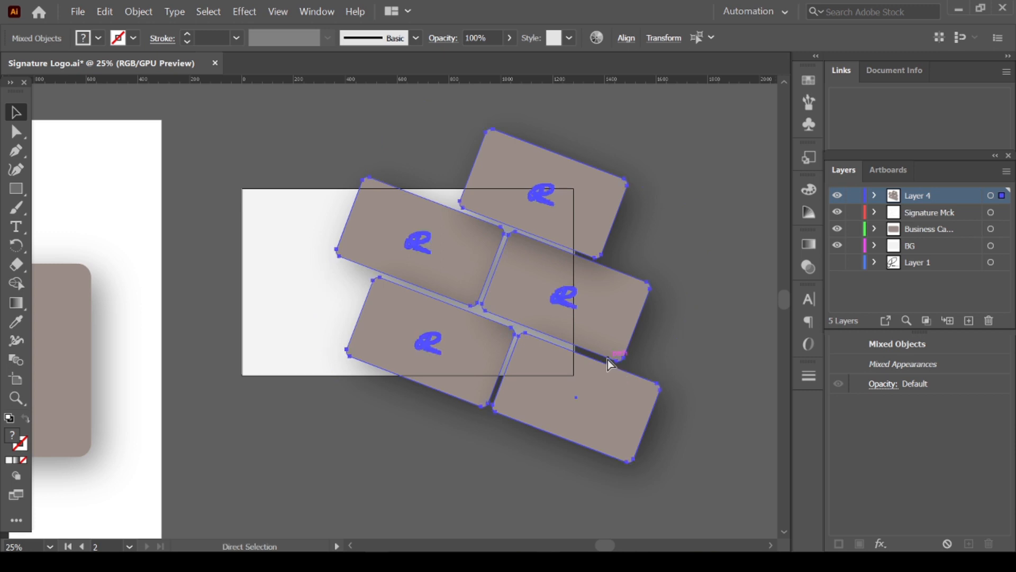
{"action": "key", "text": "z"}
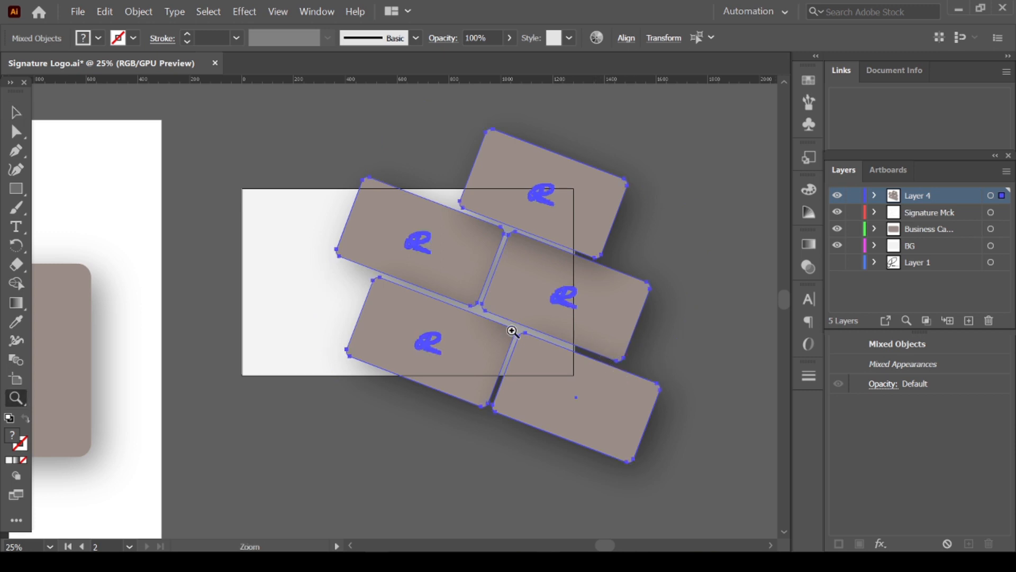
{"action": "left_click", "coordinate": [16, 112]}
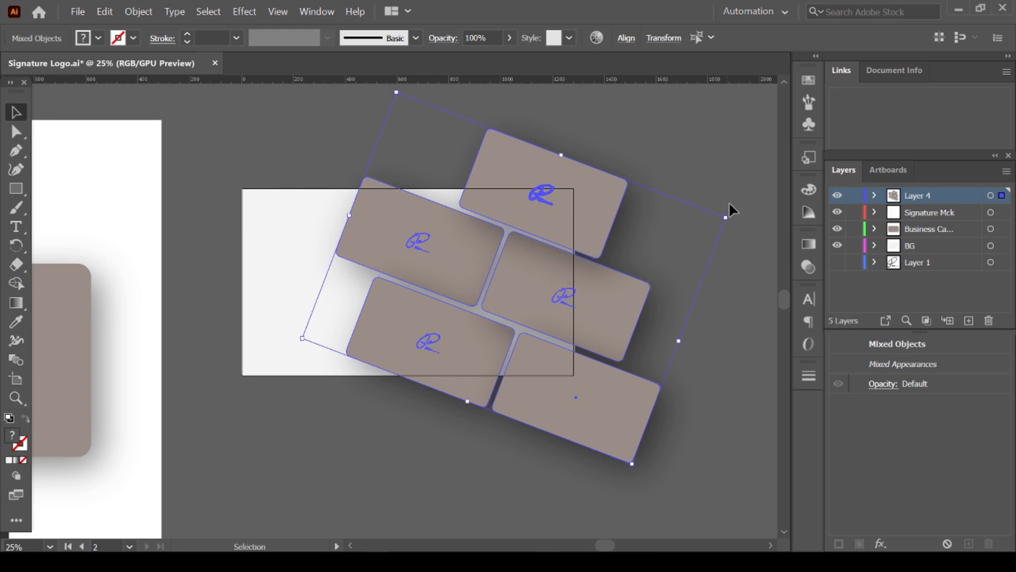
Rotate the selected cards and signatures counterclockwise back to a horizontal layout, and clear the selection
{"action": "left_click_drag", "start_coordinate": [731, 211], "coordinate": [697, 142]}
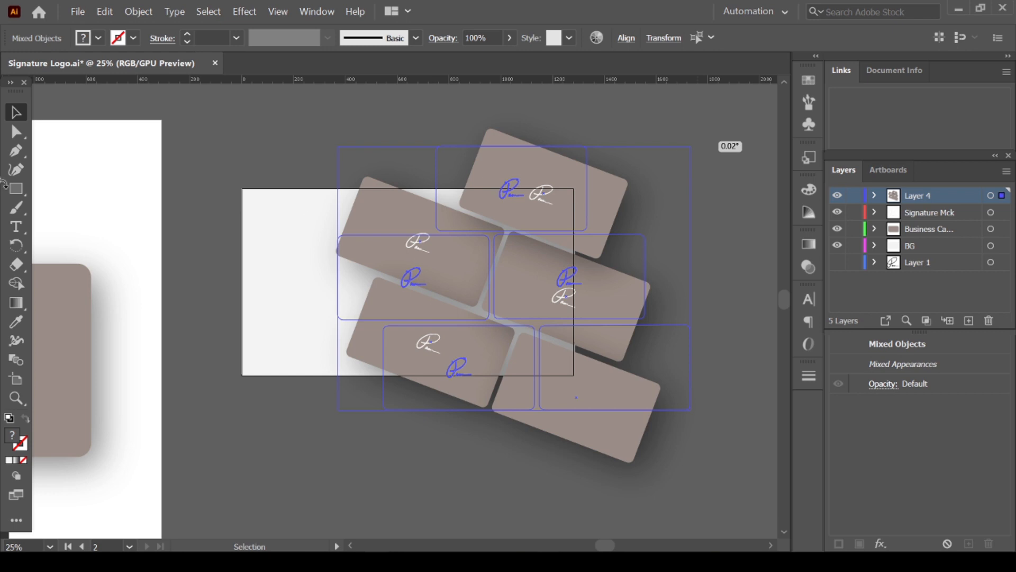
{"action": "left_click_drag", "start_coordinate": [4, 182], "coordinate": [5, 177]}
{"action": "left_click", "coordinate": [135, 113]}
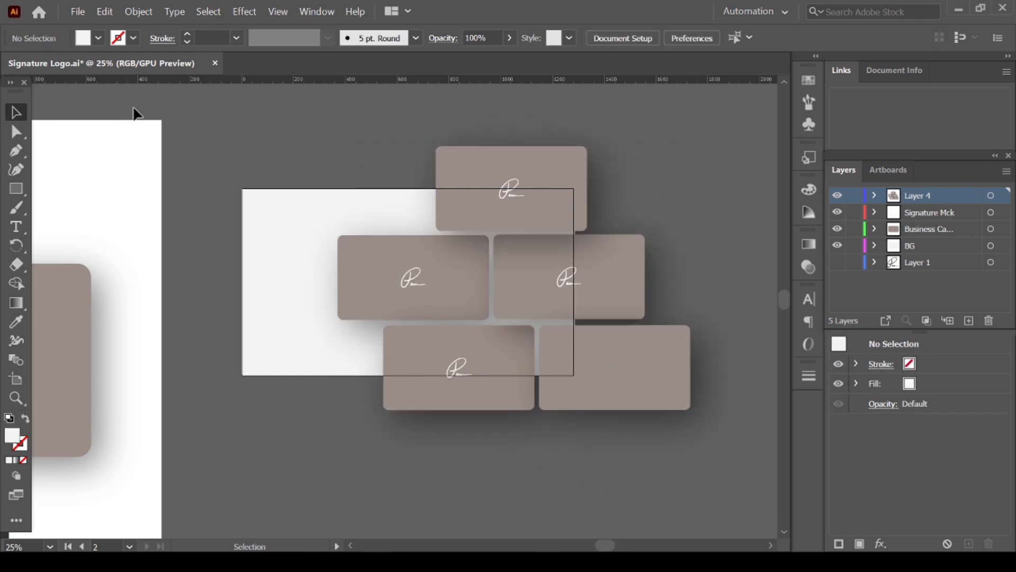
Export Artboard 1 and Artboard 2 for screens as PNG files at 4x scale
{"action": "left_click", "coordinate": [84, 13]}
{"action": "mouse_move", "coordinate": [132, 233]}
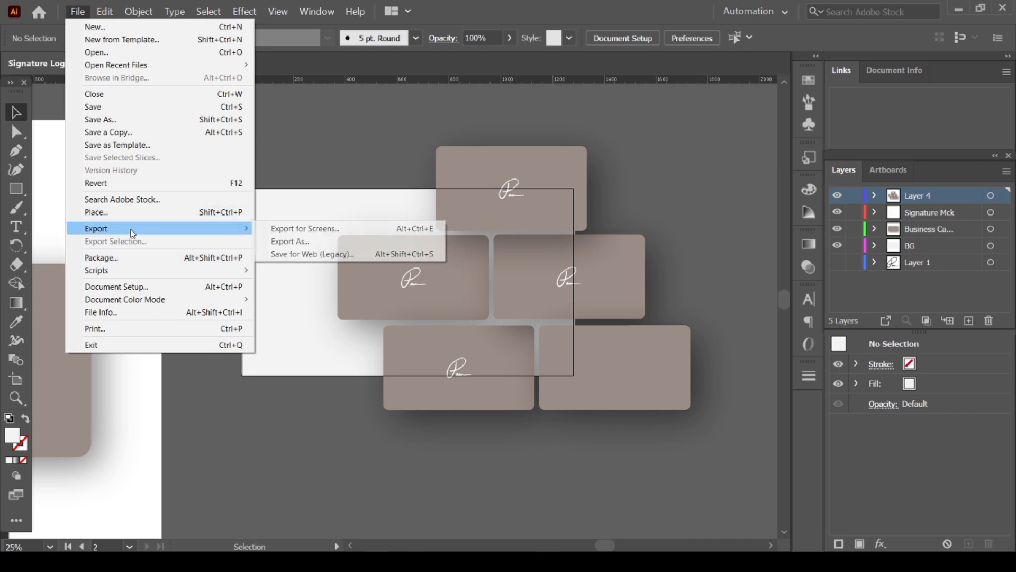
{"action": "left_click", "coordinate": [317, 231]}
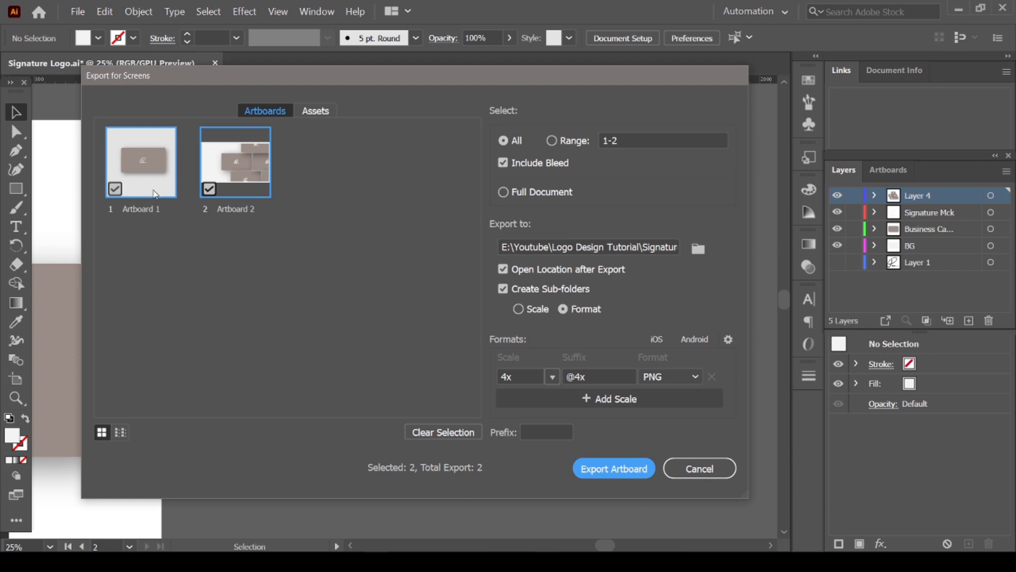
{"action": "left_click", "coordinate": [649, 376]}
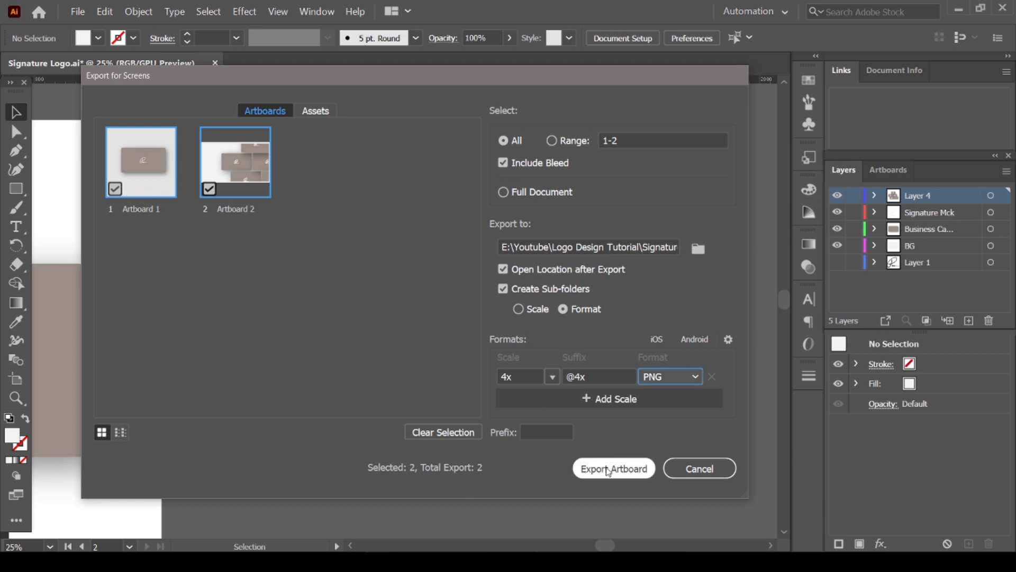
{"action": "left_click", "coordinate": [609, 469]}
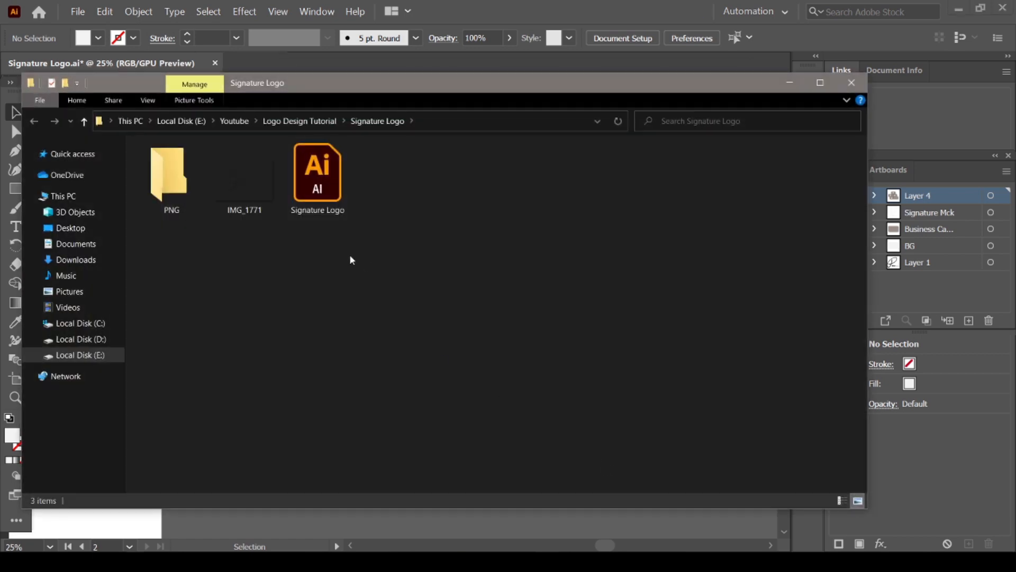
Open the exported PNG folder in File Explorer, and switch back to Illustrator to look over both artboards
{"action": "double_click", "coordinate": [182, 188]}
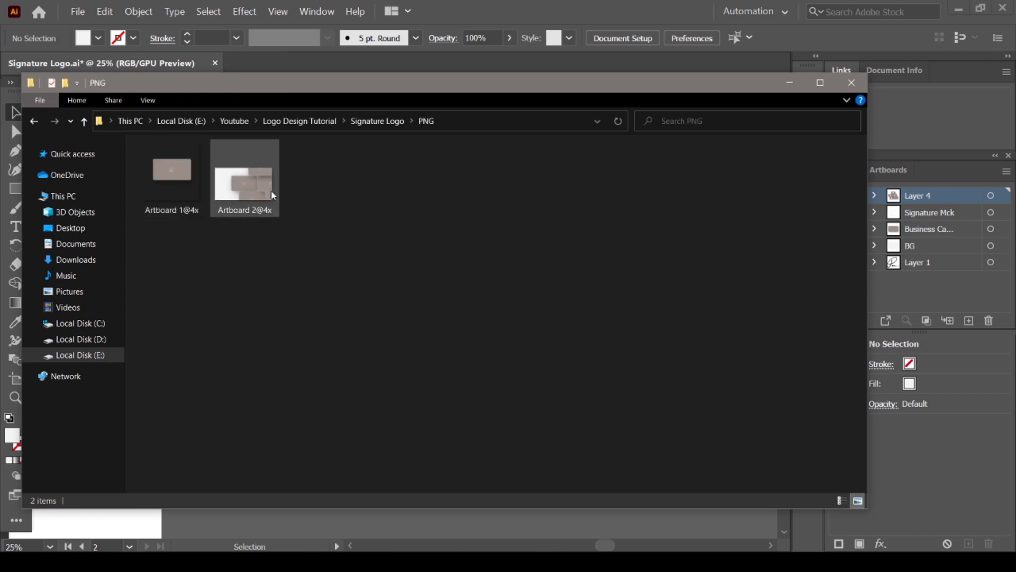
{"action": "left_click", "coordinate": [187, 188]}
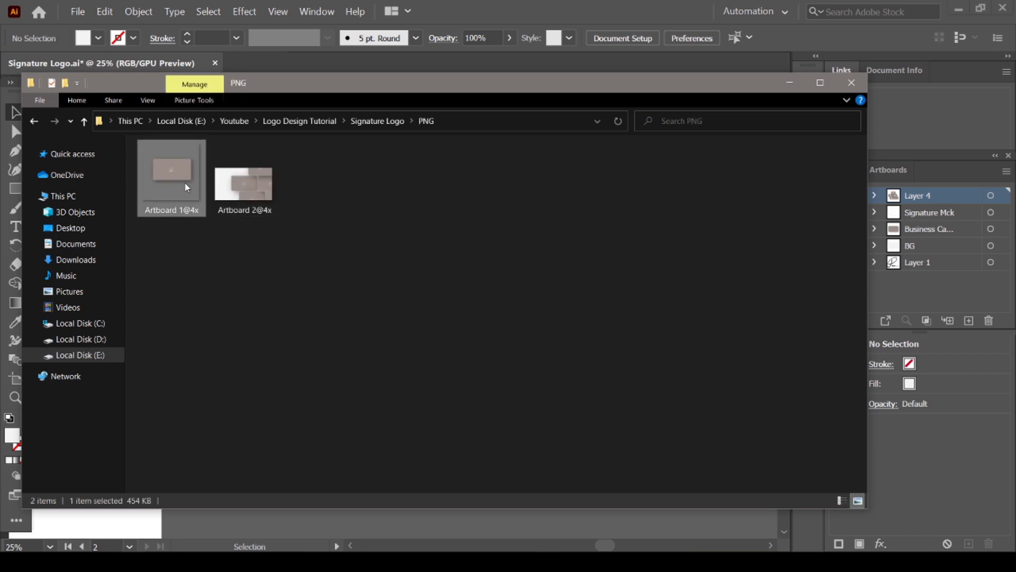
{"action": "left_click_drag", "start_coordinate": [273, 87], "coordinate": [521, 86]}
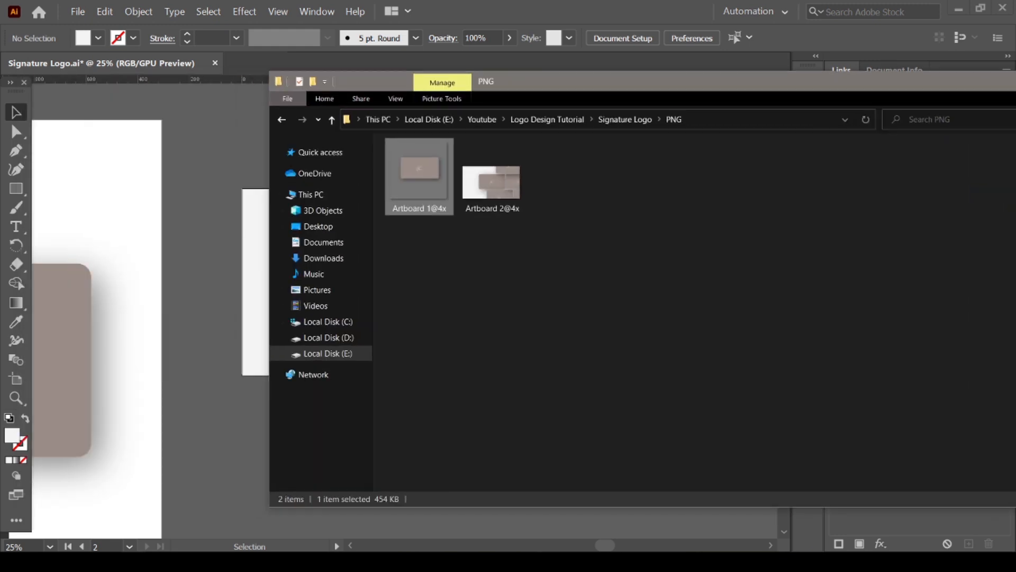
{"action": "left_click_drag", "start_coordinate": [611, 541], "coordinate": [559, 542]}
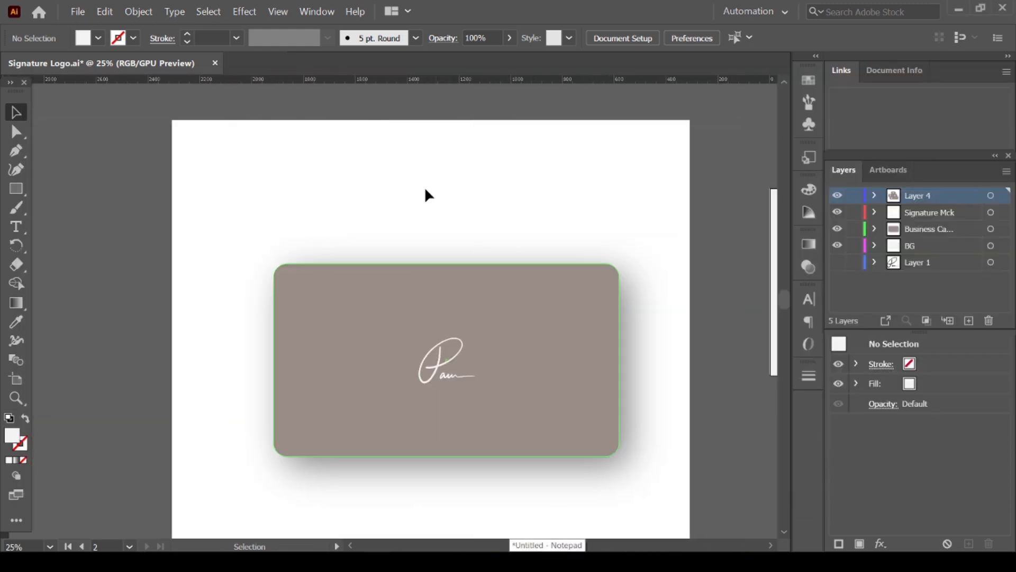
{"action": "scroll", "coordinate": [444, 155], "scroll_direction": "down", "scroll_amount": 1}
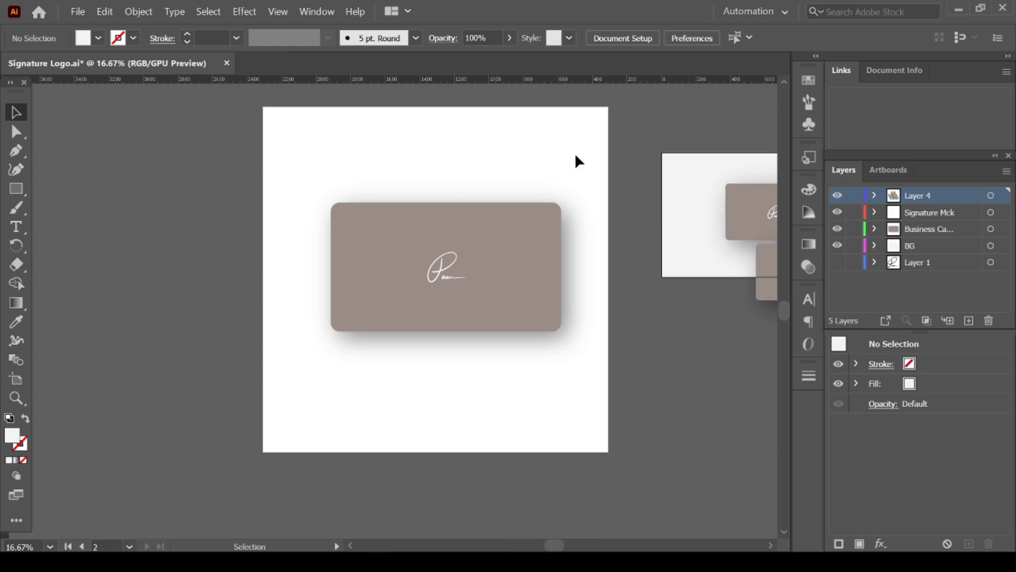
{"action": "left_click_drag", "start_coordinate": [562, 547], "coordinate": [607, 547]}
{"action": "left_click", "coordinate": [385, 257]}
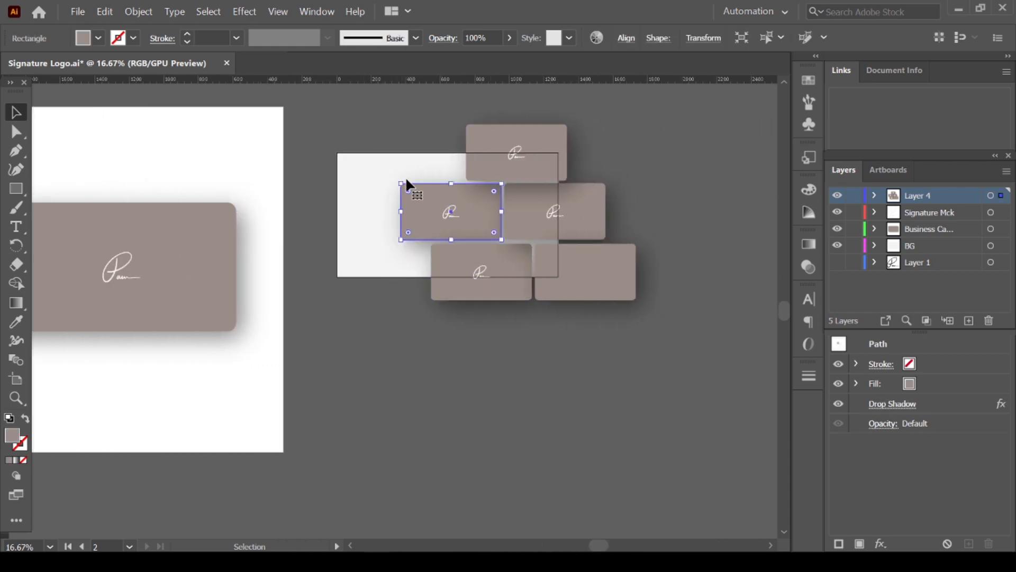
{"action": "left_click", "coordinate": [349, 169]}
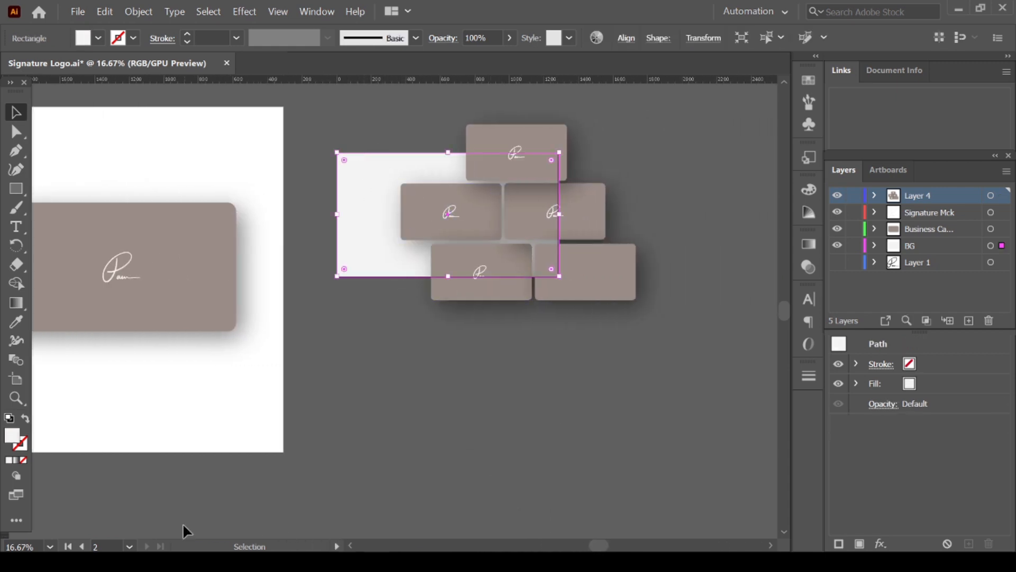
Open the exported Artboard 2@4x image in Photos and examine the card layout and its edges
{"action": "mouse_move", "coordinate": [283, 509]}
{"action": "left_click", "coordinate": [236, 498]}
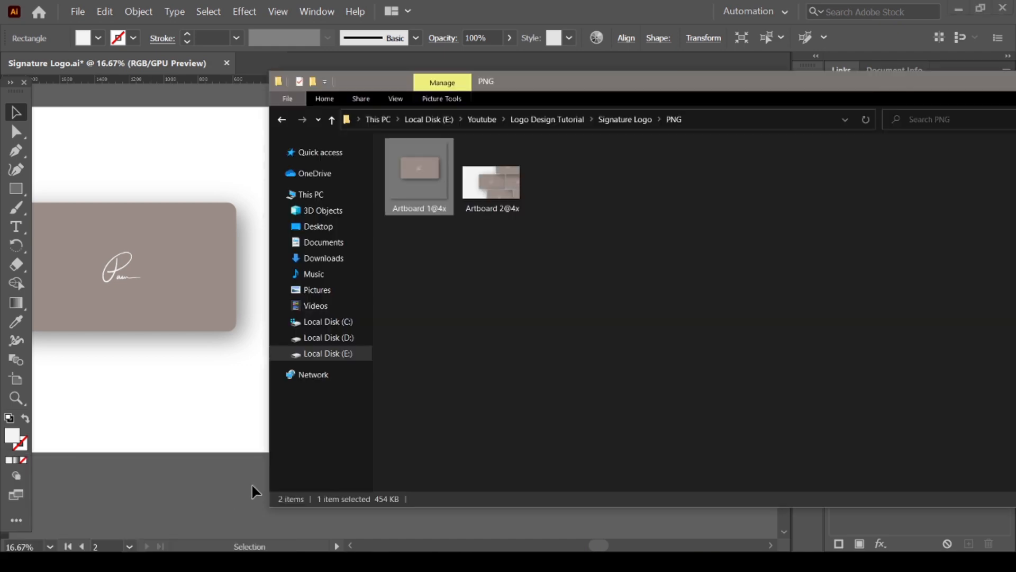
{"action": "double_click", "coordinate": [509, 197]}
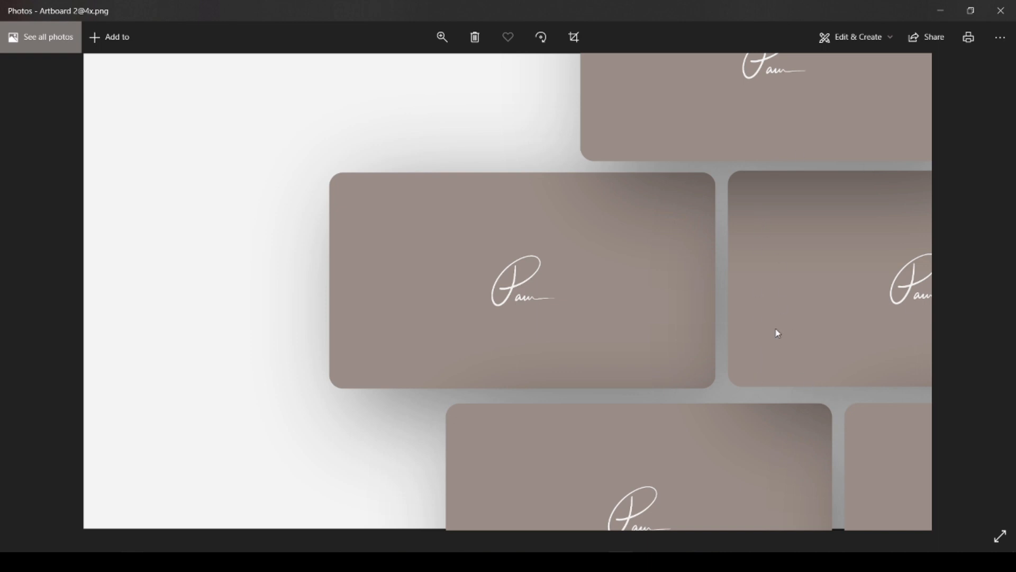
{"action": "left_click", "coordinate": [940, 10]}
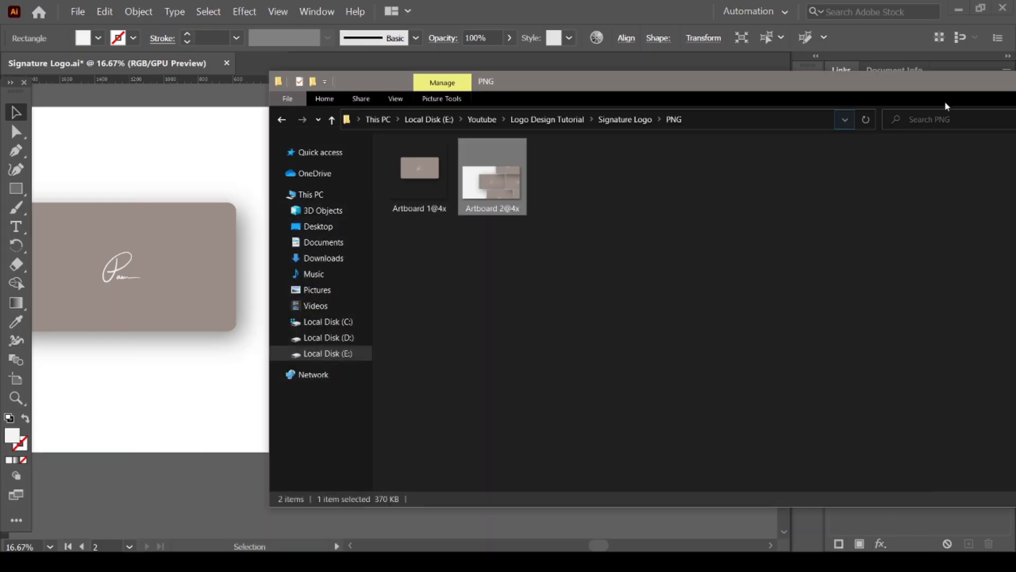
Return to Illustrator and extend the background rectangle slightly beyond the lower edge of Artboard 2
{"action": "left_click", "coordinate": [910, 107]}
{"action": "scroll", "coordinate": [532, 294], "scroll_direction": "up", "scroll_amount": 2}
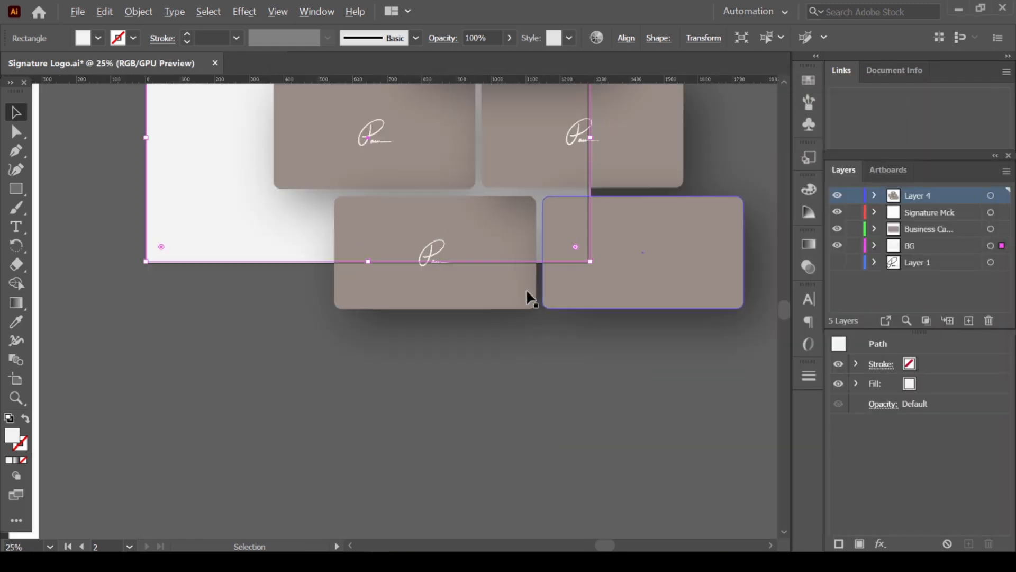
{"action": "left_click", "coordinate": [268, 240]}
{"action": "scroll", "coordinate": [268, 240], "scroll_direction": "up", "scroll_amount": 3}
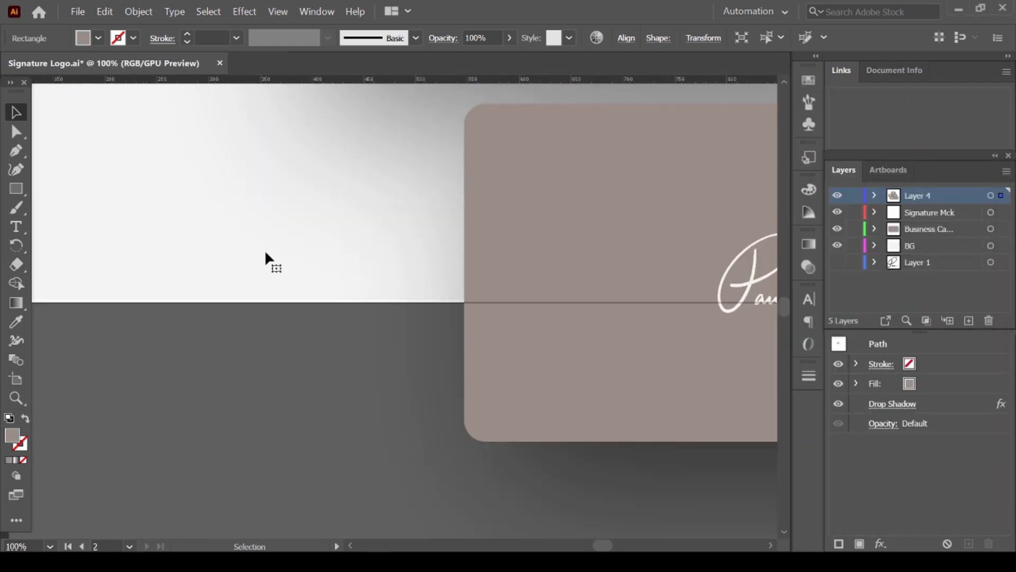
{"action": "scroll", "coordinate": [317, 287], "scroll_direction": "down", "scroll_amount": 2}
{"action": "left_click", "coordinate": [188, 253]}
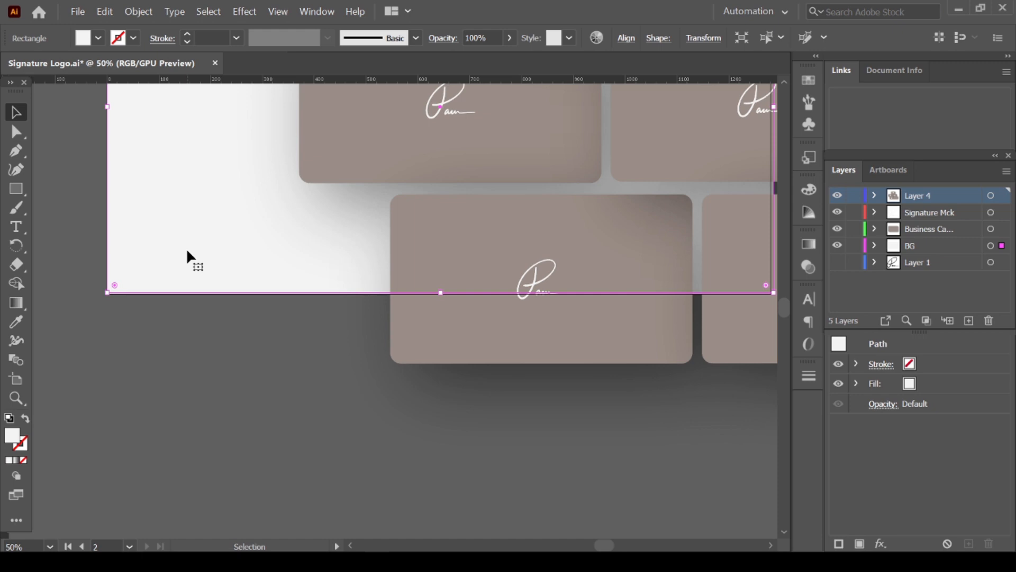
{"action": "left_click_drag", "start_coordinate": [441, 293], "coordinate": [442, 298]}
{"action": "left_click", "coordinate": [483, 364]}
{"action": "scroll", "coordinate": [517, 411], "scroll_direction": "down", "scroll_amount": 2}
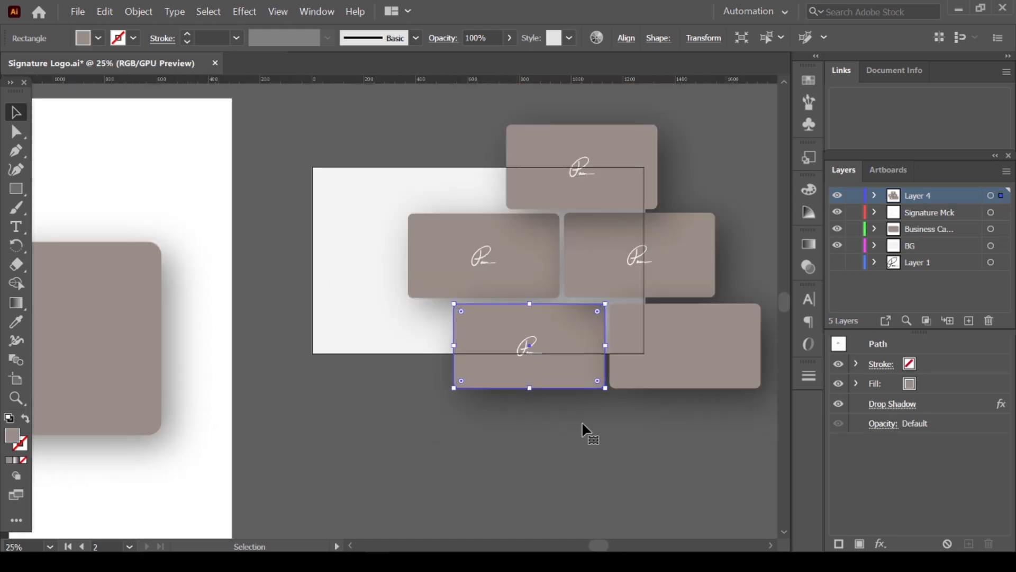
Delete the uppermost card and its signature from the layout on Artboard 2
{"action": "scroll", "coordinate": [654, 411], "scroll_direction": "up", "scroll_amount": 2}
{"action": "scroll", "coordinate": [653, 411], "scroll_direction": "down", "scroll_amount": 1}
{"action": "scroll", "coordinate": [647, 404], "scroll_direction": "up", "scroll_amount": 3}
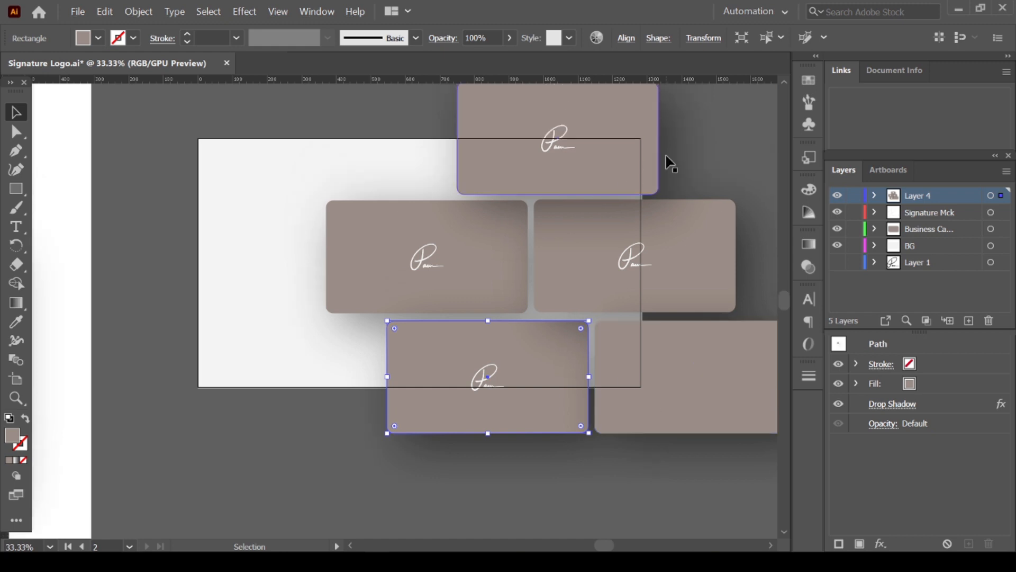
{"action": "scroll", "coordinate": [666, 155], "scroll_direction": "up", "scroll_amount": 1}
{"action": "left_click_drag", "start_coordinate": [630, 159], "coordinate": [467, 219]}
{"action": "key", "text": "Delete"}
{"action": "left_click", "coordinate": [559, 144]}
{"action": "left_click", "coordinate": [590, 233]}
{"action": "left_click", "coordinate": [565, 141]}
{"action": "key", "text": "Delete"}
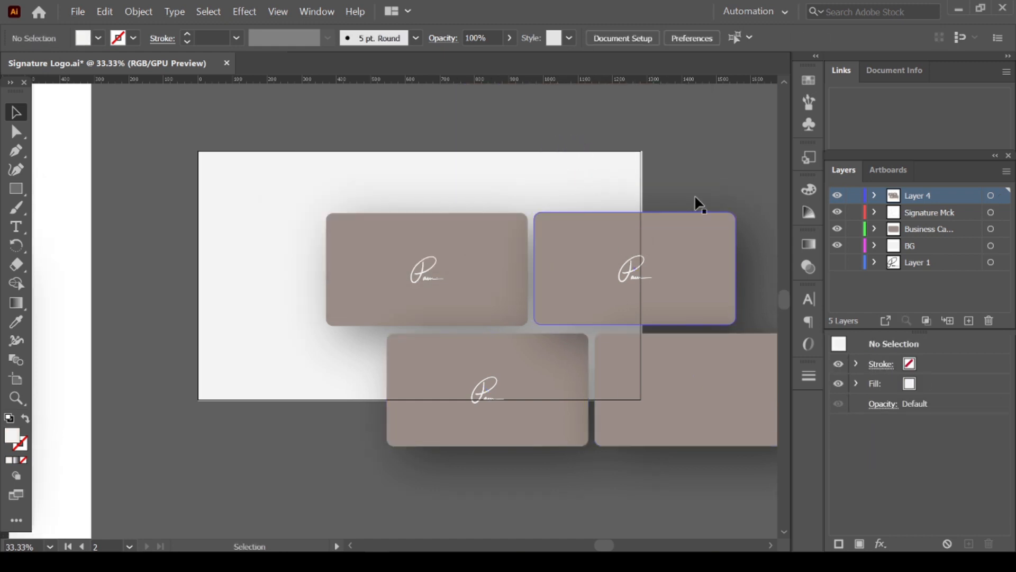
Delete the second middle-row card and both bottom-row cards with their signatures, keeping only the first middle-row card on Artboard 2
{"action": "left_click_drag", "start_coordinate": [664, 349], "coordinate": [492, 389]}
{"action": "key", "text": "Delete"}
{"action": "left_click", "coordinate": [476, 401]}
{"action": "key", "text": "Delete"}
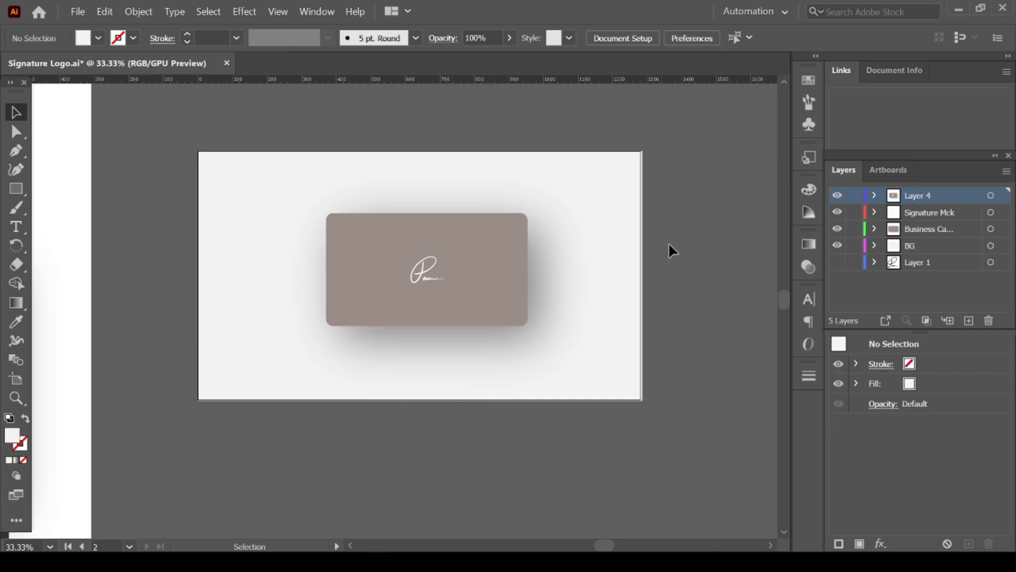
{"action": "left_click_drag", "start_coordinate": [468, 230], "coordinate": [473, 280]}
{"action": "key", "text": "ctrl+z"}
{"action": "left_click", "coordinate": [403, 120]}
{"action": "left_click", "coordinate": [78, 11]}
{"action": "mouse_move", "coordinate": [159, 228]}
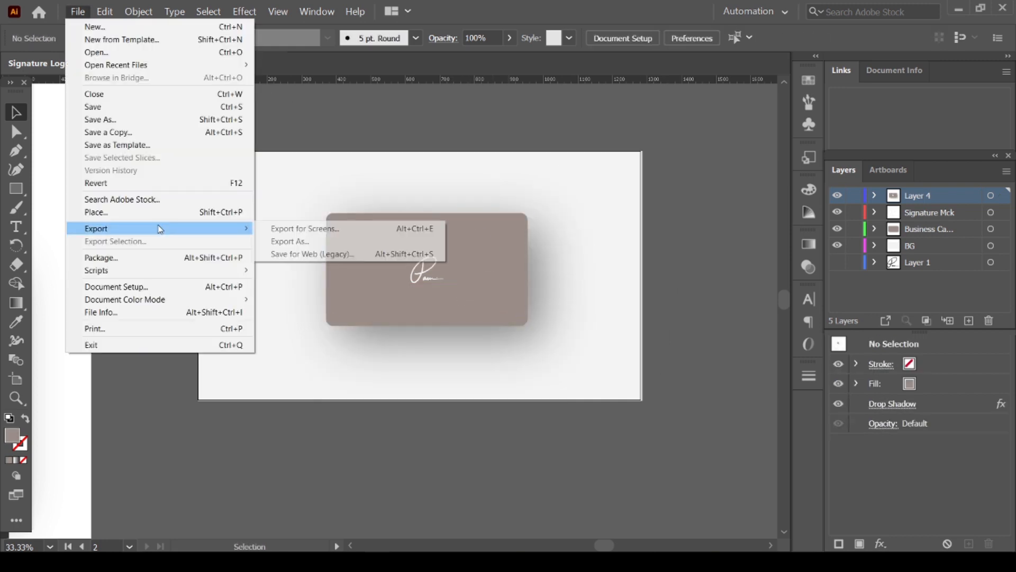
{"action": "left_click", "coordinate": [305, 228]}
{"action": "left_click", "coordinate": [115, 188]}
{"action": "left_click", "coordinate": [614, 468]}
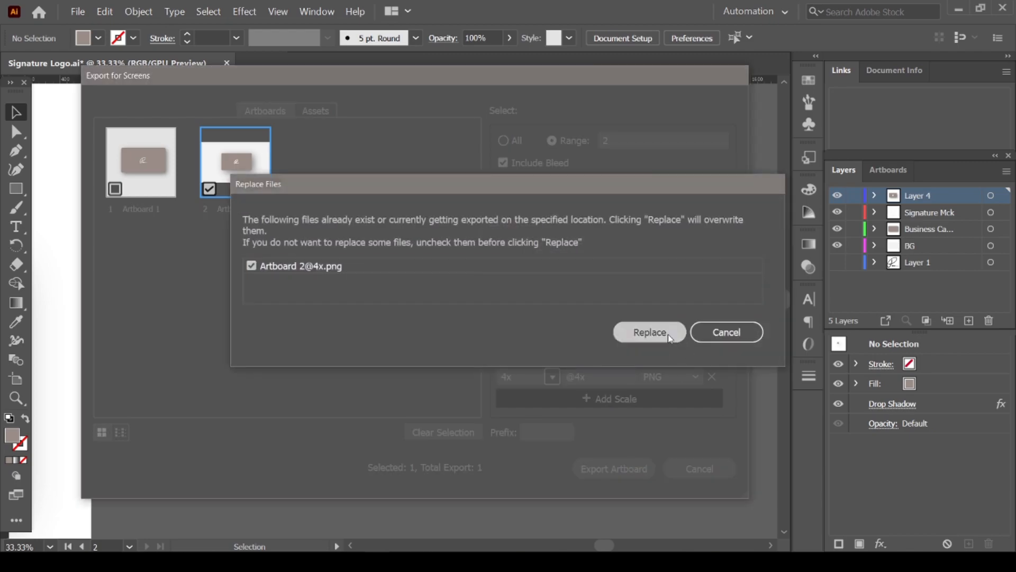
{"action": "left_click", "coordinate": [650, 332]}
{"action": "double_click", "coordinate": [382, 106]}
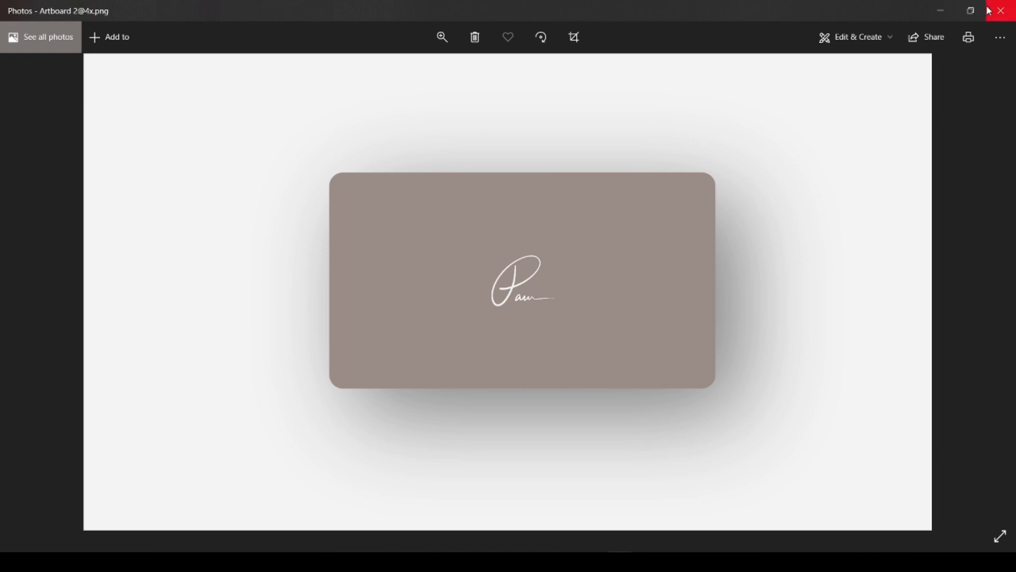
{"action": "left_click", "coordinate": [940, 11]}
Add a new layer above Layer 4, and draw a rectangle about 380 by 155 px beside the card, filled with fcfcfc
{"action": "scroll", "coordinate": [536, 242], "scroll_direction": "down", "scroll_amount": 1}
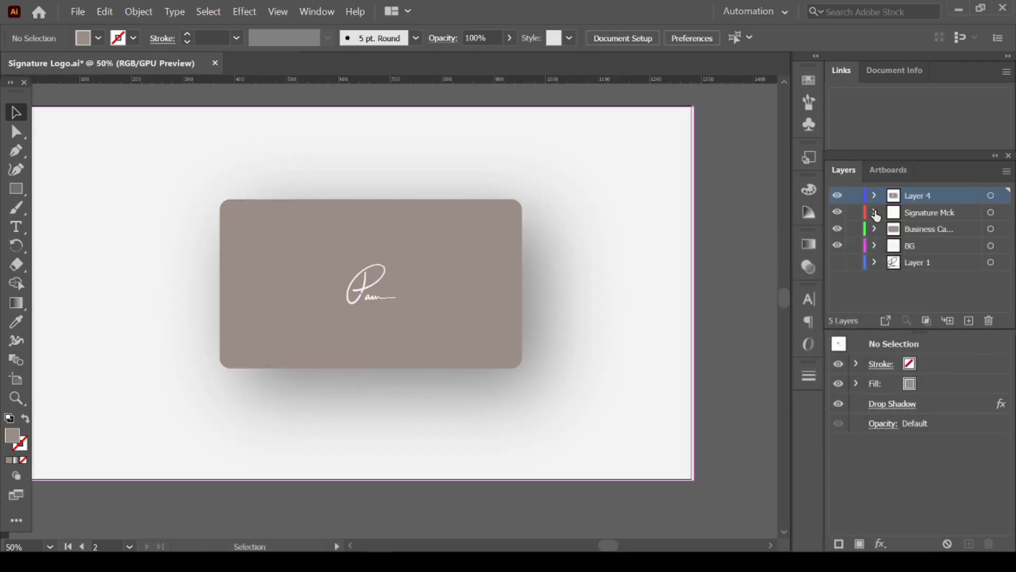
{"action": "left_click", "coordinate": [968, 321]}
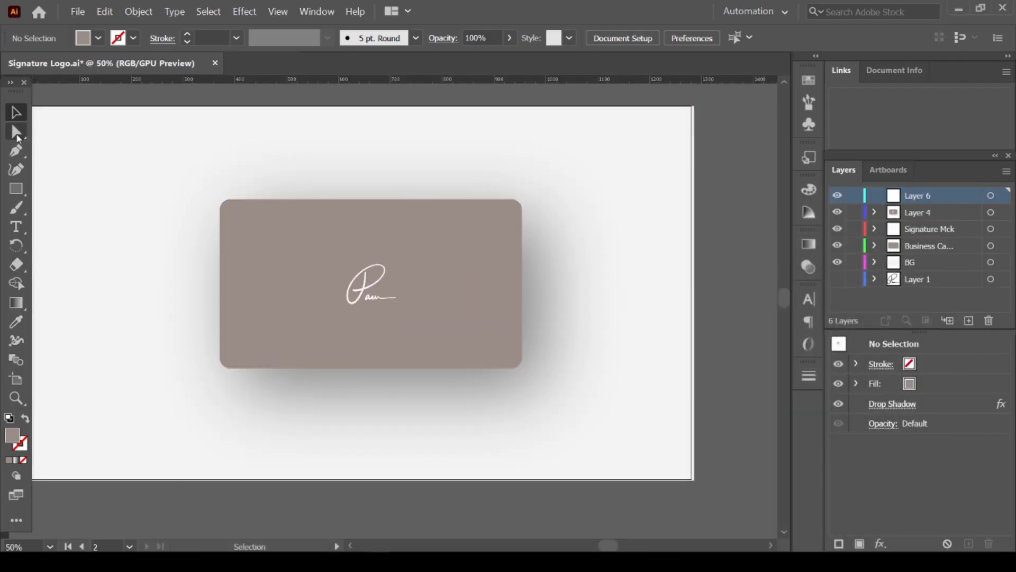
{"action": "left_click", "coordinate": [21, 190]}
{"action": "left_click_drag", "start_coordinate": [553, 260], "coordinate": [750, 340]}
{"action": "double_click", "coordinate": [12, 438]}
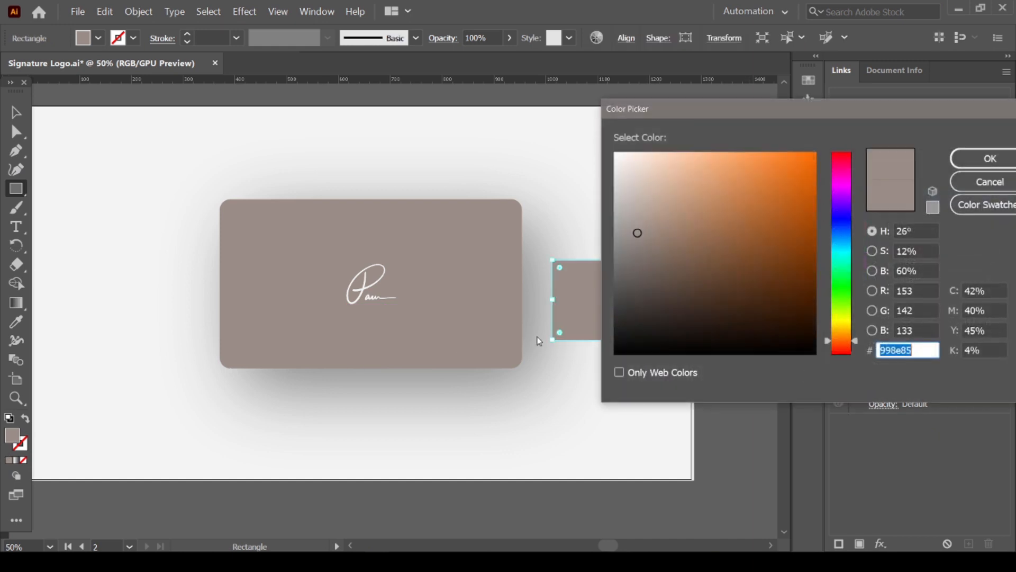
{"action": "left_click_drag", "start_coordinate": [608, 211], "coordinate": [613, 154]}
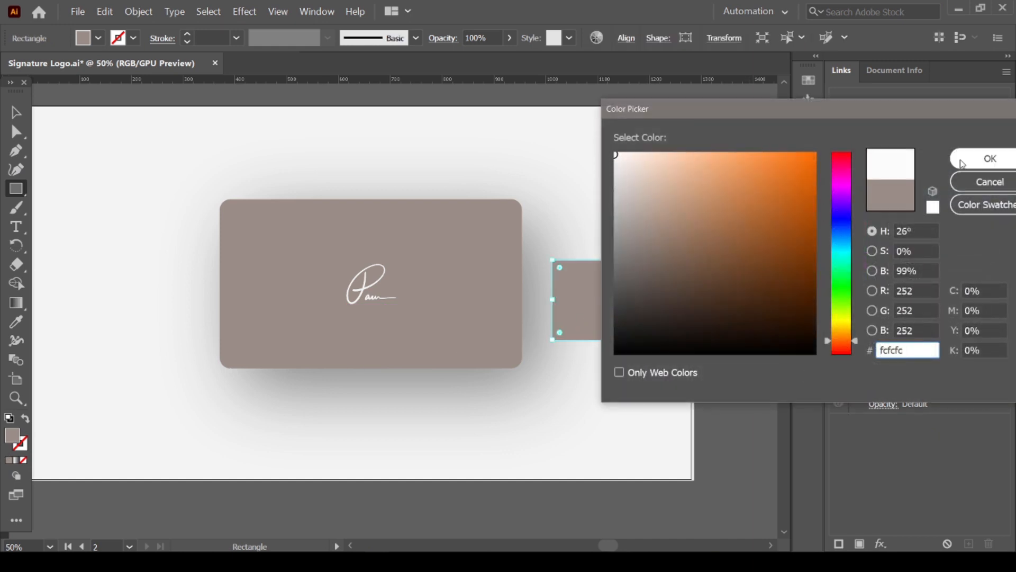
{"action": "left_click", "coordinate": [989, 159]}
Rotate the white rectangle to a steep diagonal, place it over the card's right part, and enlarge and widen it
{"action": "key", "text": "v"}
{"action": "left_click_drag", "start_coordinate": [653, 292], "coordinate": [482, 329]}
{"action": "left_click_drag", "start_coordinate": [583, 294], "coordinate": [506, 232]}
{"action": "left_click_drag", "start_coordinate": [491, 294], "coordinate": [497, 262]}
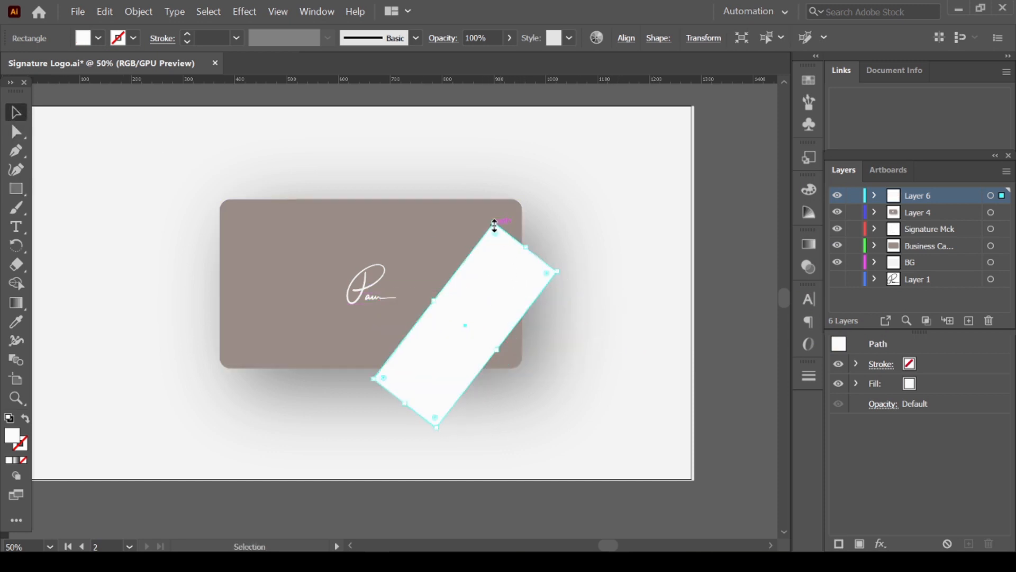
{"action": "left_click_drag", "start_coordinate": [495, 225], "coordinate": [505, 180]}
{"action": "left_click_drag", "start_coordinate": [467, 297], "coordinate": [473, 299]}
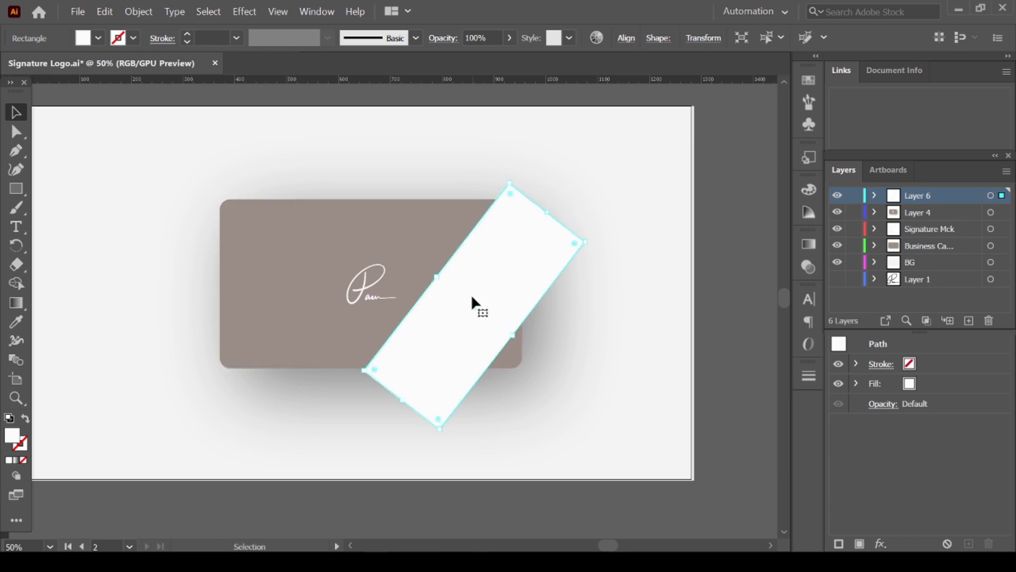
{"action": "left_click_drag", "start_coordinate": [515, 338], "coordinate": [537, 358]}
{"action": "left_click", "coordinate": [651, 393]}
{"action": "left_click", "coordinate": [571, 483]}
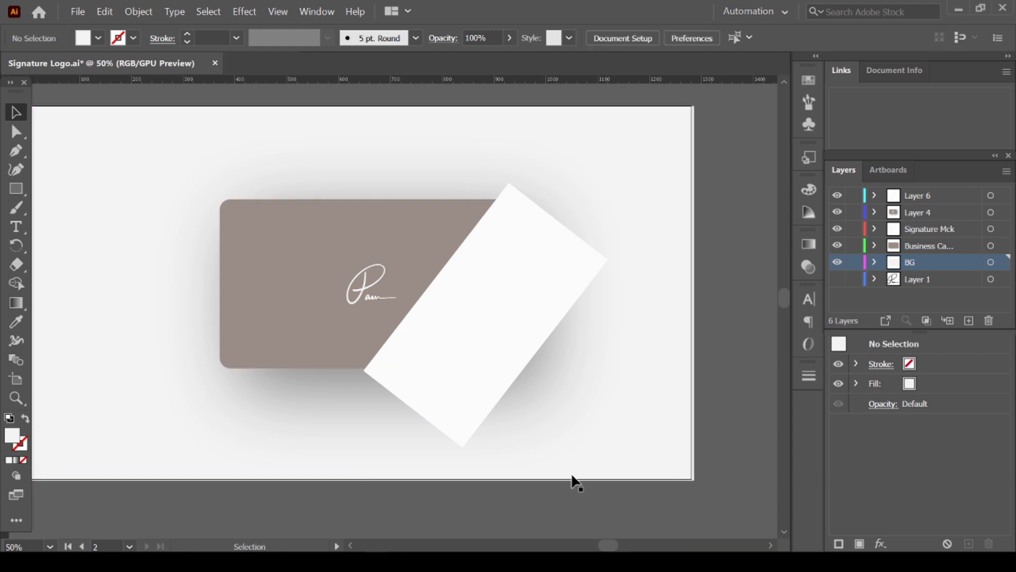
{"action": "left_click", "coordinate": [424, 232]}
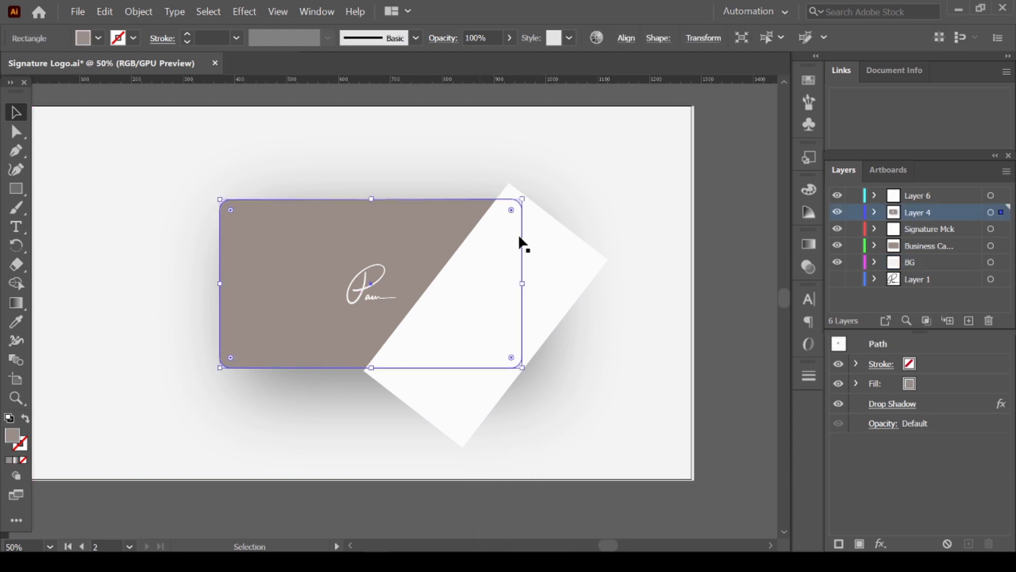
{"action": "left_click", "coordinate": [551, 242], "text": "shift"}
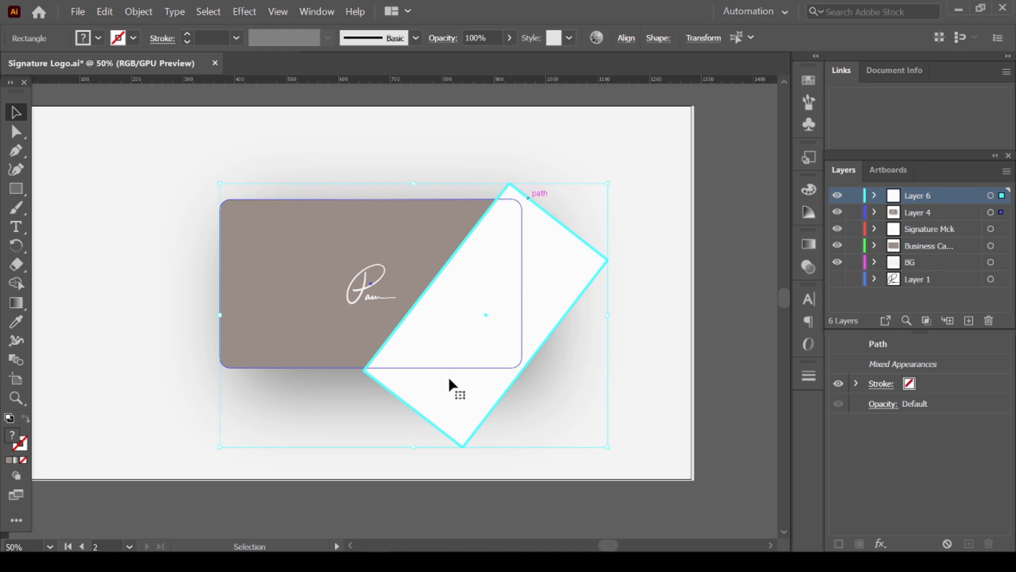
{"action": "left_click", "coordinate": [708, 233]}
Lower the opacity of the diagonal white rectangle over the card to 9%
{"action": "left_click", "coordinate": [483, 281]}
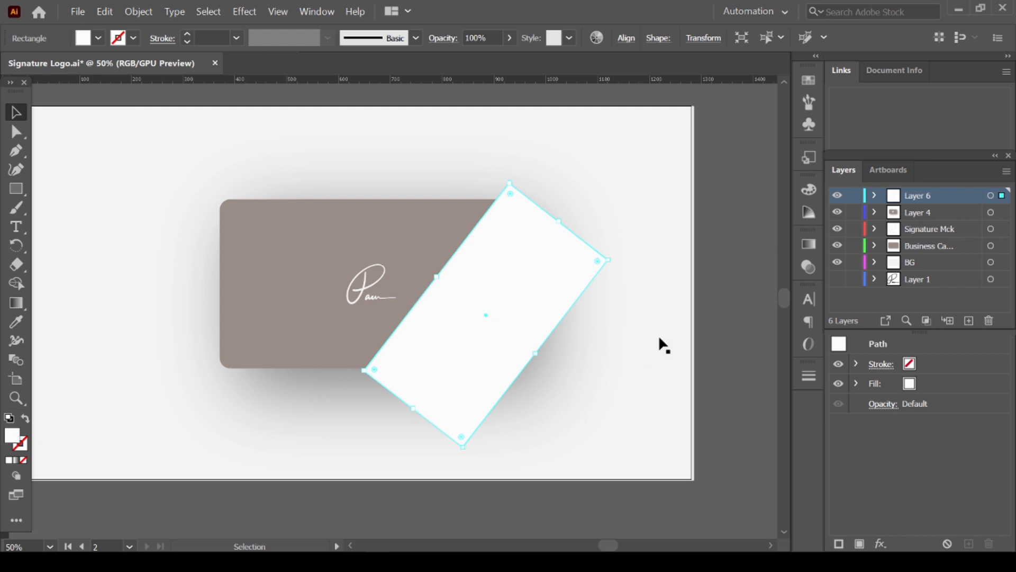
{"action": "left_click", "coordinate": [808, 245]}
{"action": "left_click", "coordinate": [697, 239]}
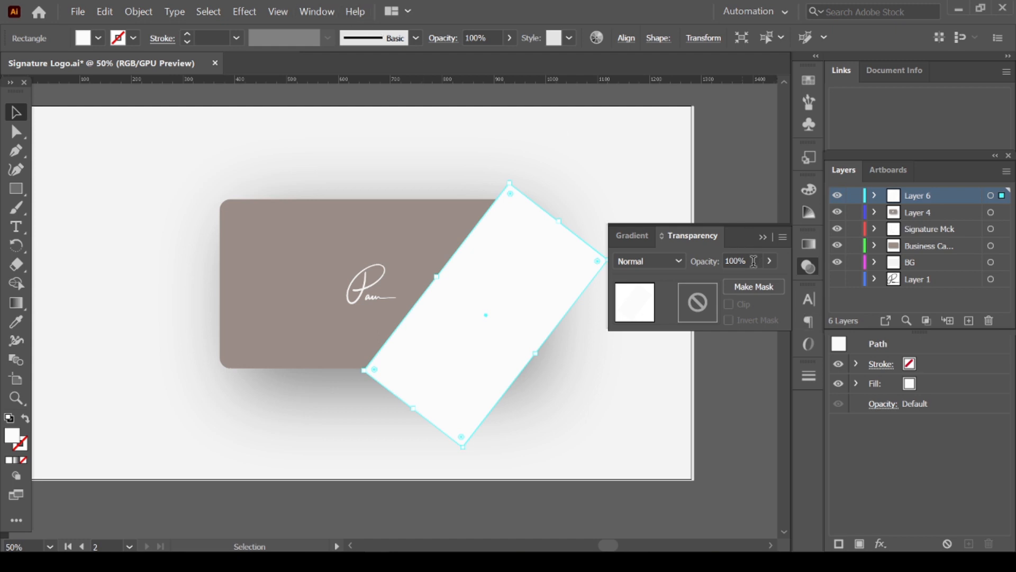
{"action": "left_click", "coordinate": [770, 261]}
{"action": "left_click_drag", "start_coordinate": [771, 279], "coordinate": [715, 286]}
{"action": "left_click", "coordinate": [681, 163]}
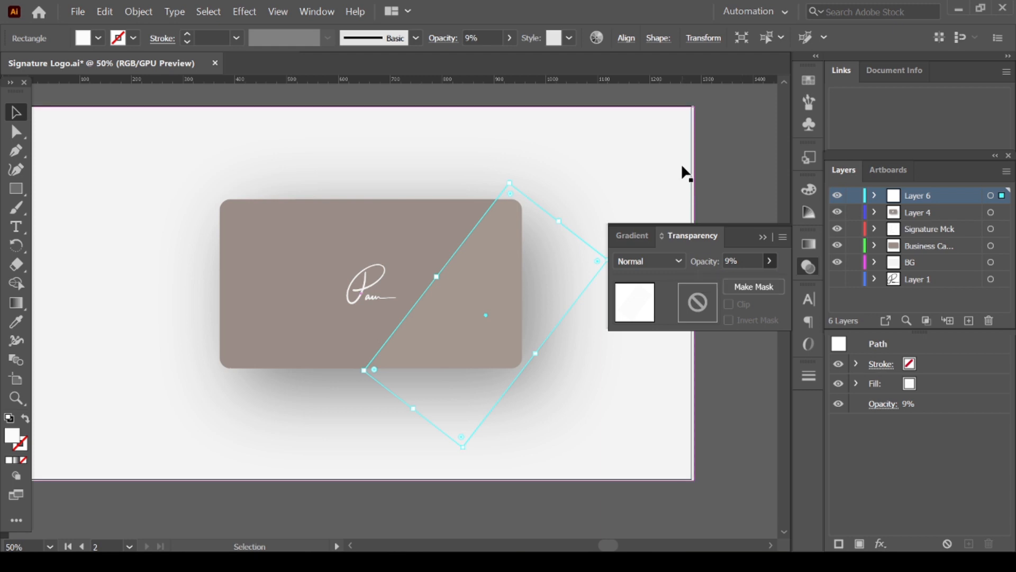
{"action": "left_click", "coordinate": [763, 237]}
{"action": "left_click", "coordinate": [700, 265]}
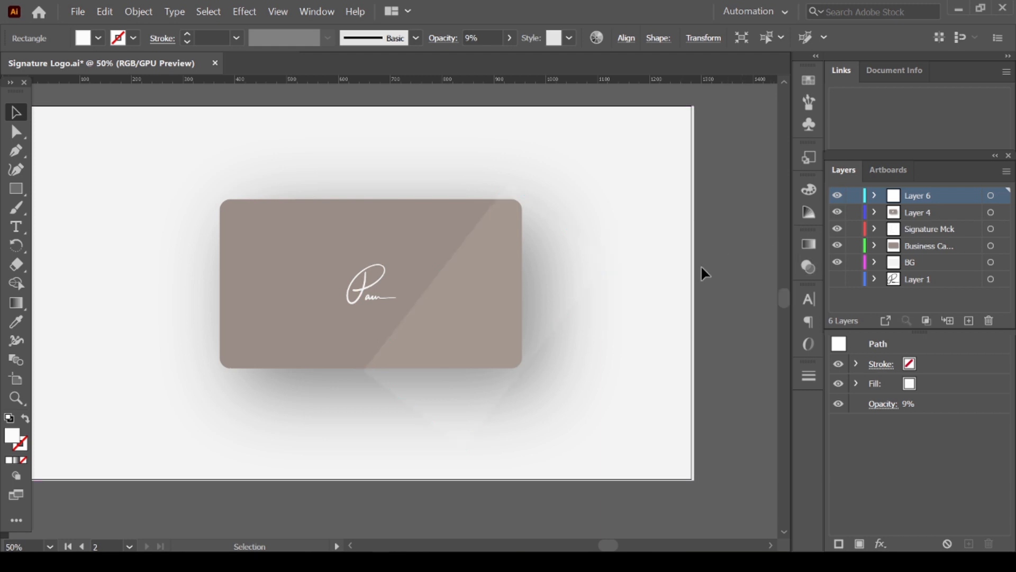
Set the opacity of the diagonal white rectangle over the card to 3%
{"action": "left_click", "coordinate": [462, 391]}
{"action": "left_click", "coordinate": [809, 244]}
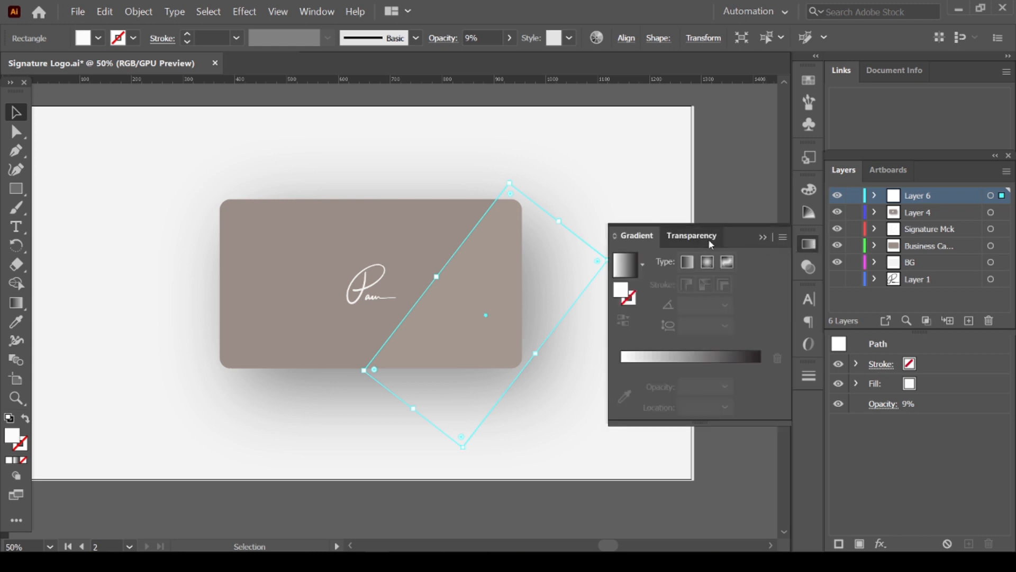
{"action": "left_click", "coordinate": [692, 235]}
{"action": "left_click", "coordinate": [726, 259]}
{"action": "type", "text": "6"}
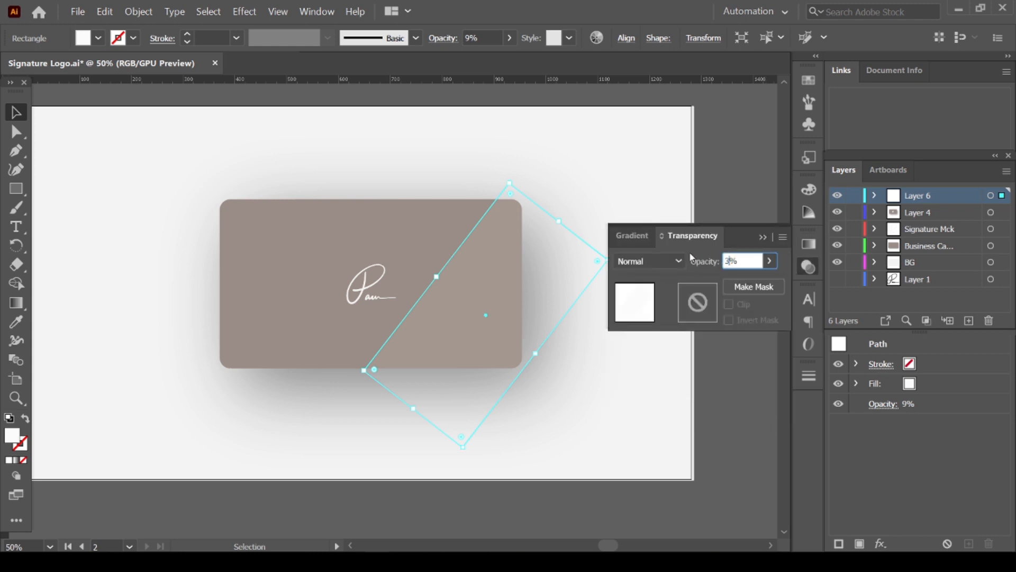
{"action": "left_click", "coordinate": [599, 172]}
{"action": "left_click", "coordinate": [762, 237]}
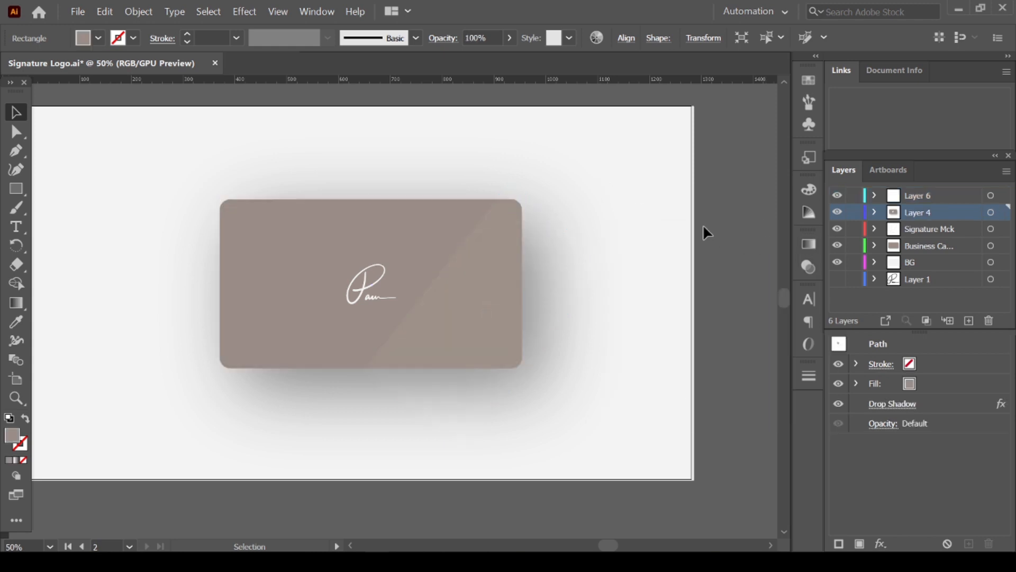
{"action": "left_click", "coordinate": [598, 344]}
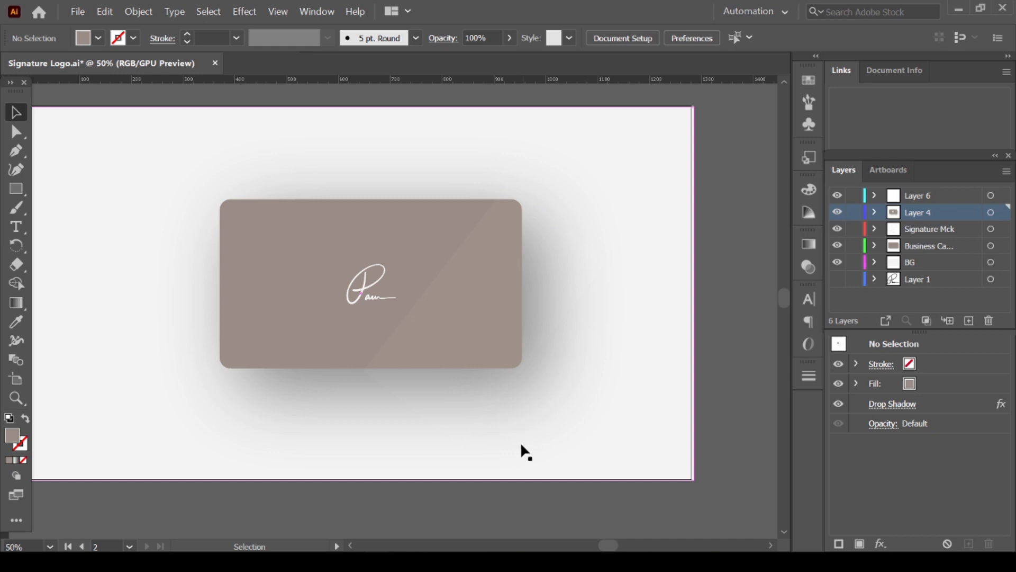
{"action": "left_click", "coordinate": [606, 377]}
Trim away the parts of the translucent rectangle outside the card with the Shape Builder, keeping only the overlap with the card
{"action": "left_click", "coordinate": [537, 340]}
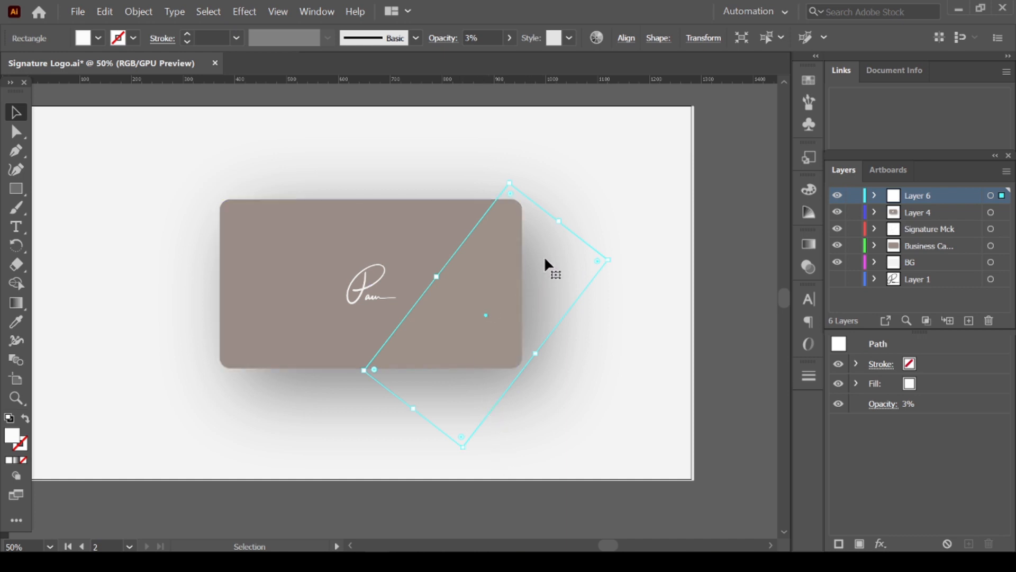
{"action": "left_click", "coordinate": [413, 228], "text": "shift"}
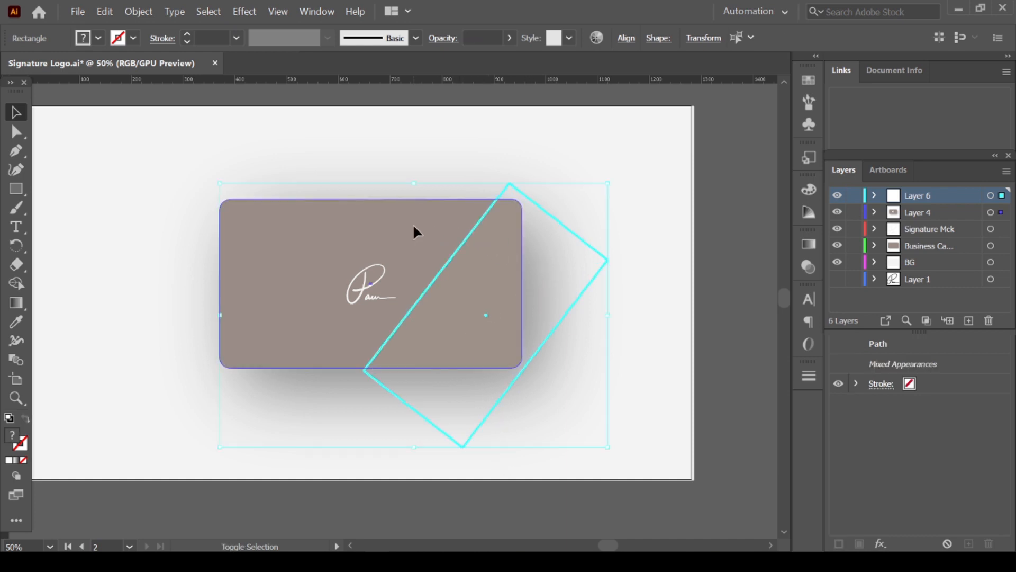
{"action": "left_click", "coordinate": [16, 284]}
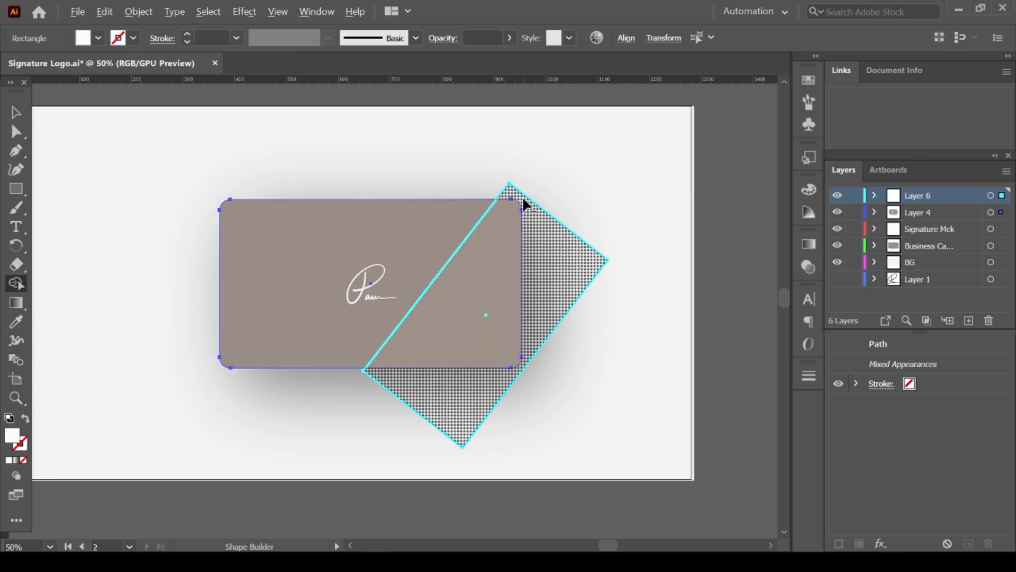
{"action": "left_click", "coordinate": [551, 226], "text": "alt"}
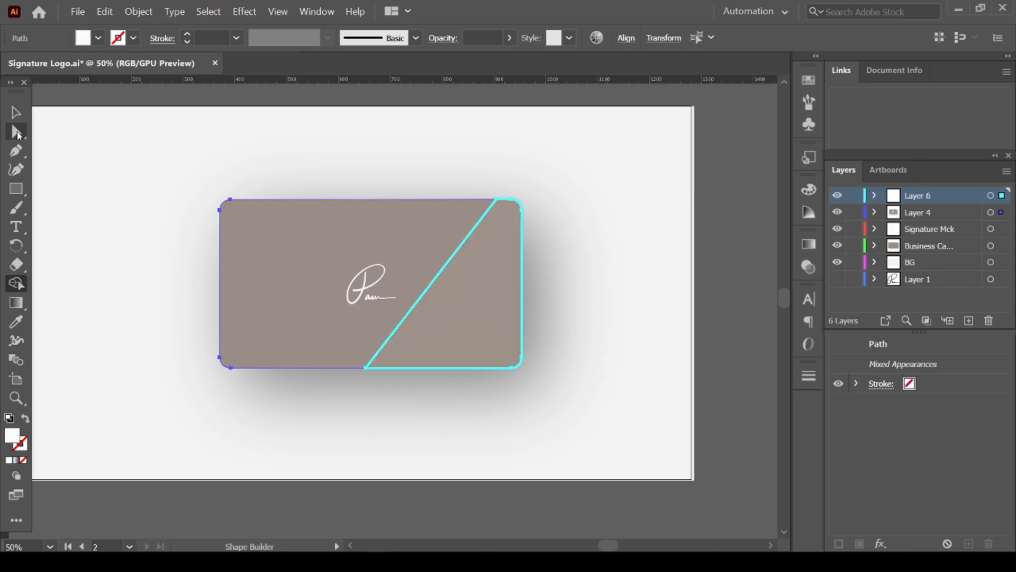
{"action": "left_click", "coordinate": [16, 112]}
{"action": "left_click", "coordinate": [152, 107]}
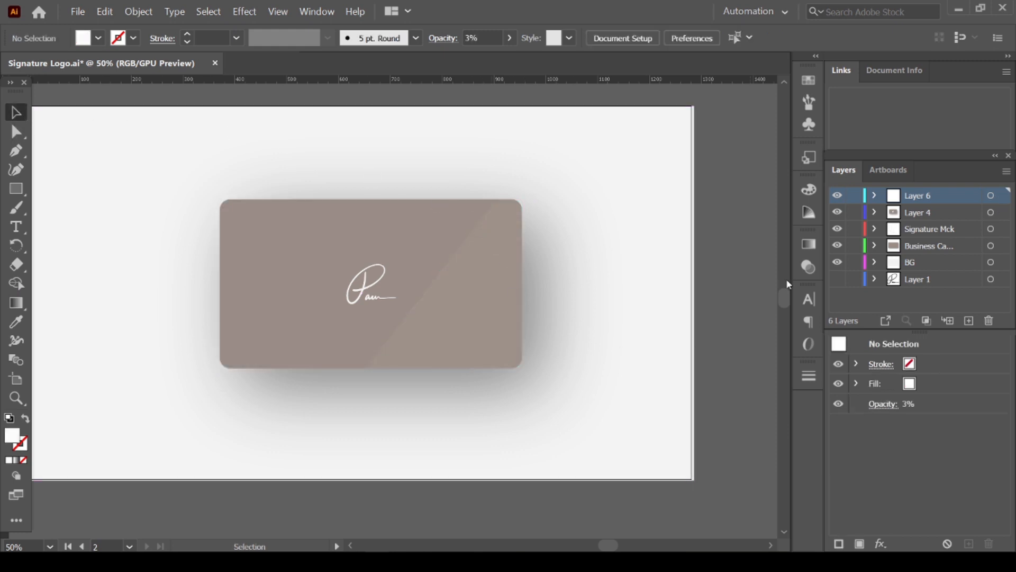
{"action": "scroll", "coordinate": [699, 286], "scroll_direction": "down", "scroll_amount": 1}
{"action": "scroll", "coordinate": [702, 287], "scroll_direction": "up", "scroll_amount": 1}
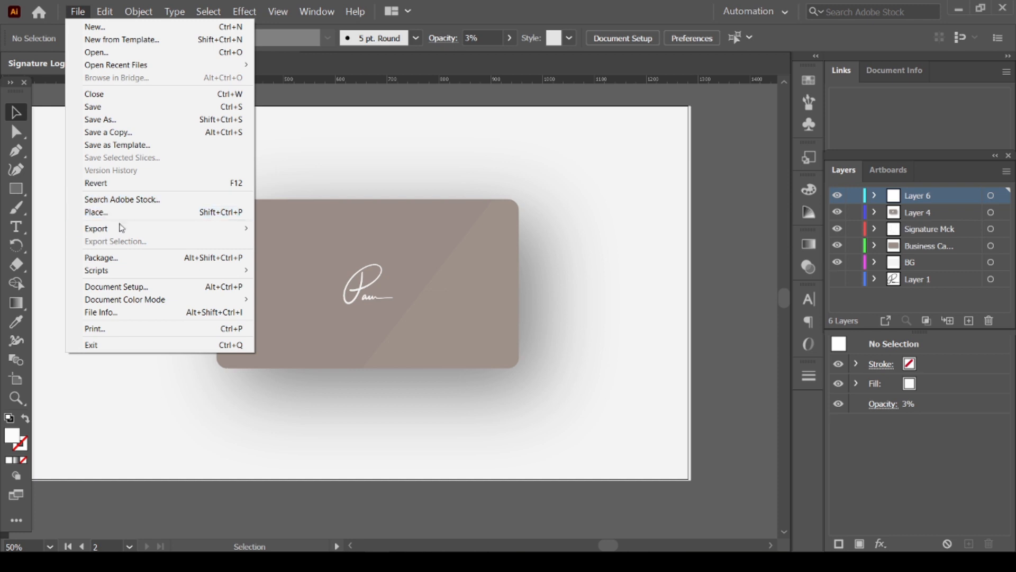
{"action": "mouse_move", "coordinate": [120, 230]}
{"action": "left_click", "coordinate": [368, 229]}
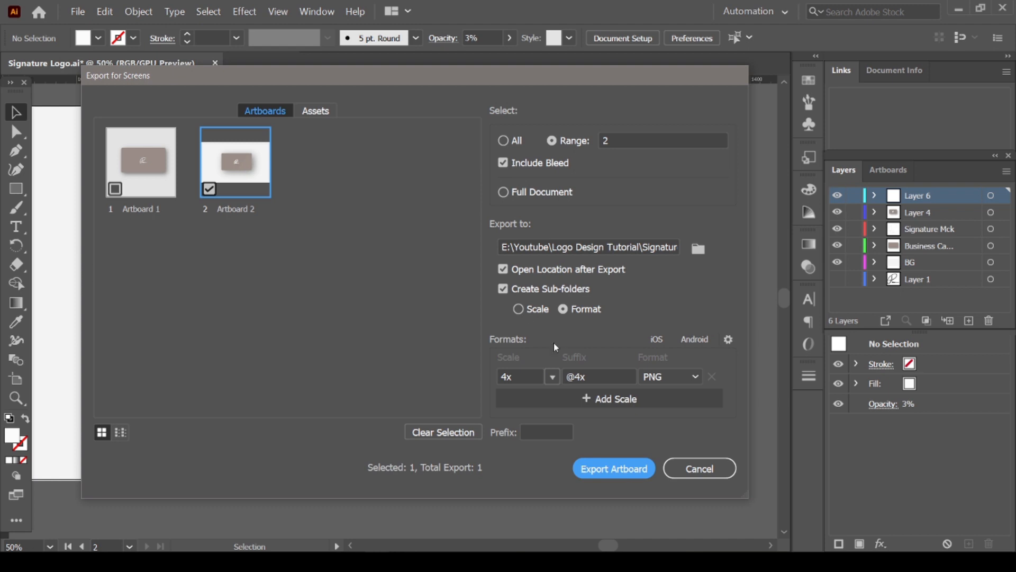
{"action": "left_click", "coordinate": [621, 470]}
{"action": "left_click", "coordinate": [646, 335]}
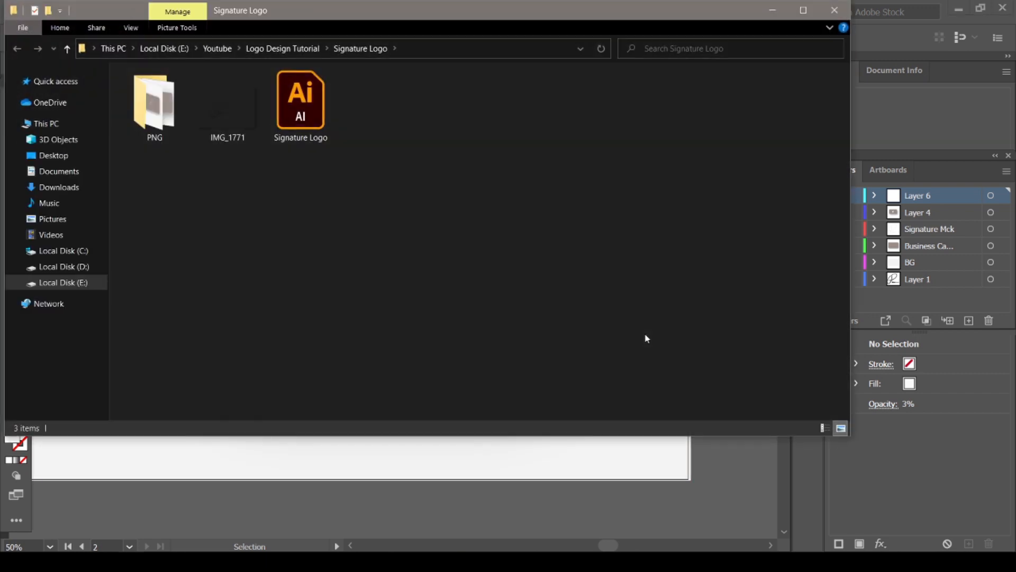
{"action": "double_click", "coordinate": [148, 116]}
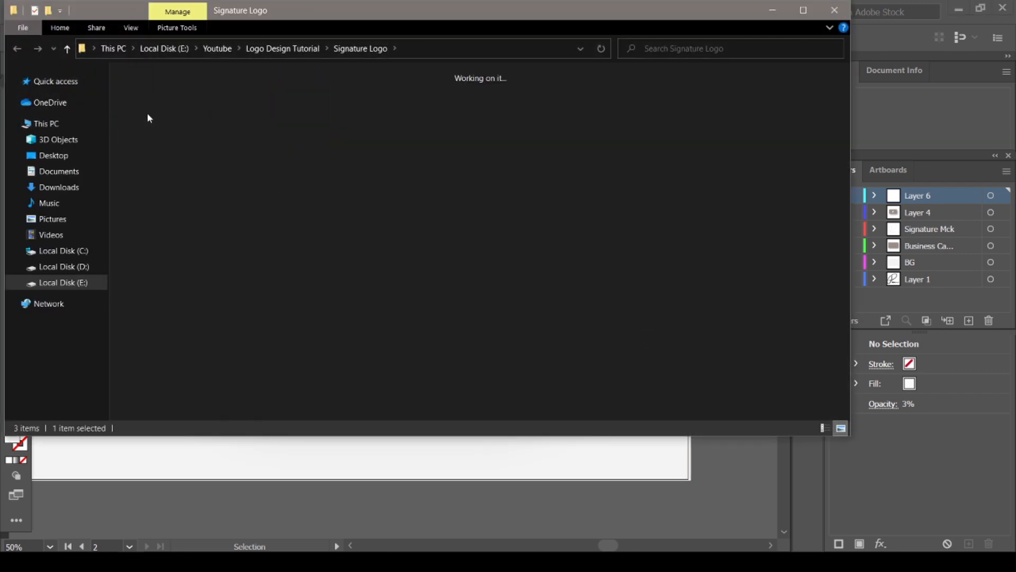
{"action": "left_click", "coordinate": [259, 110]}
{"action": "key", "text": "Return"}
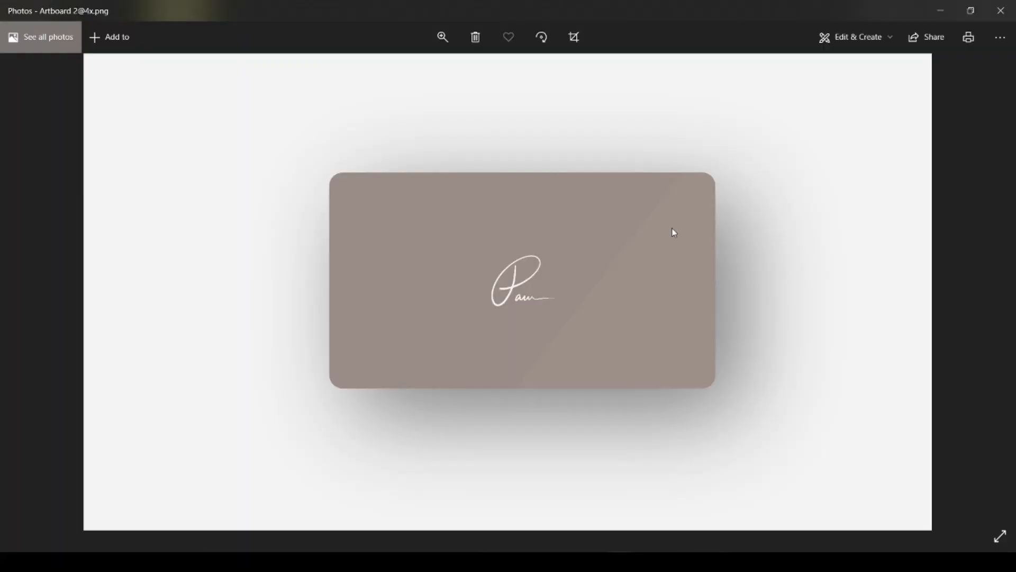